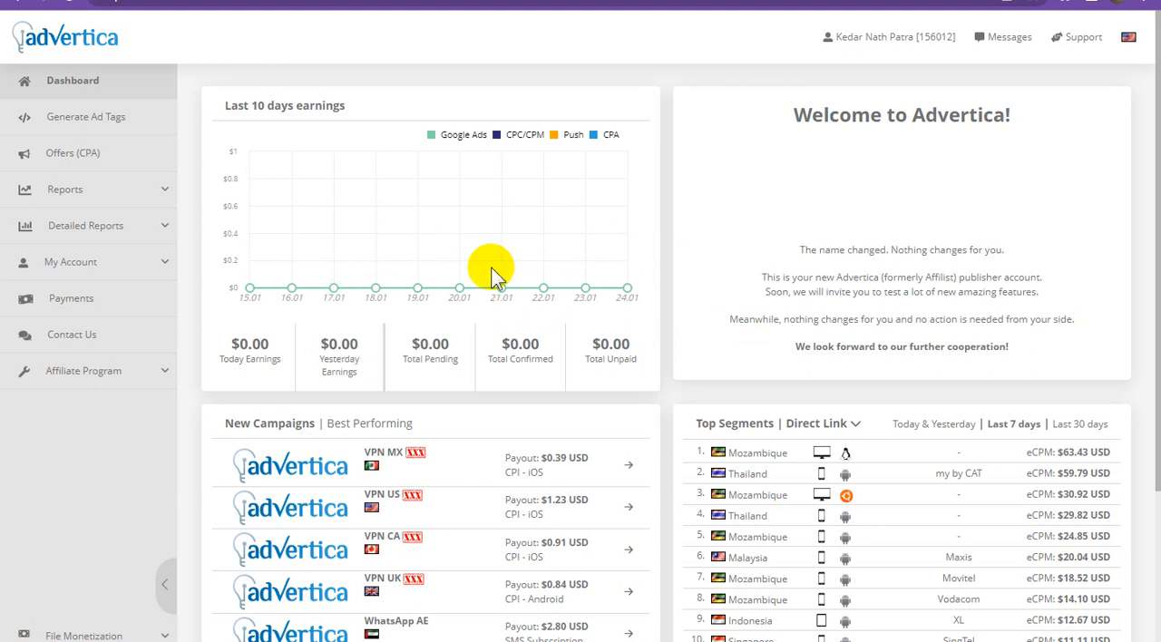
Generate a Direct Smartlink ad tag with the placement name "default" and copy the resulting ad link.
left_click(91, 117)
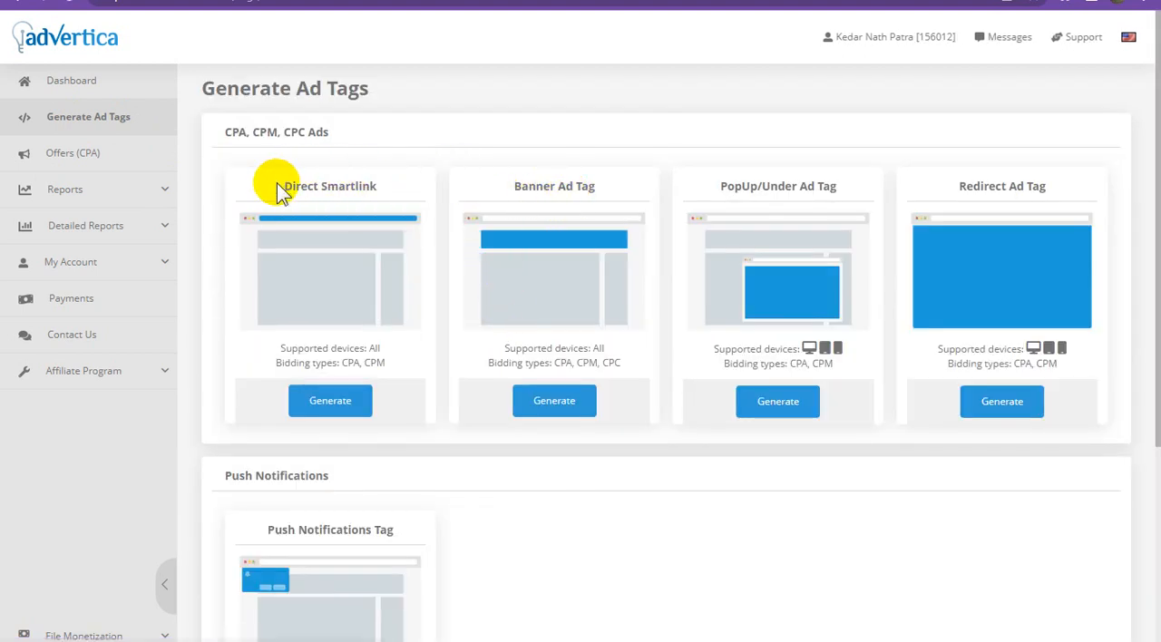
left_click_drag(278, 185, 396, 184)
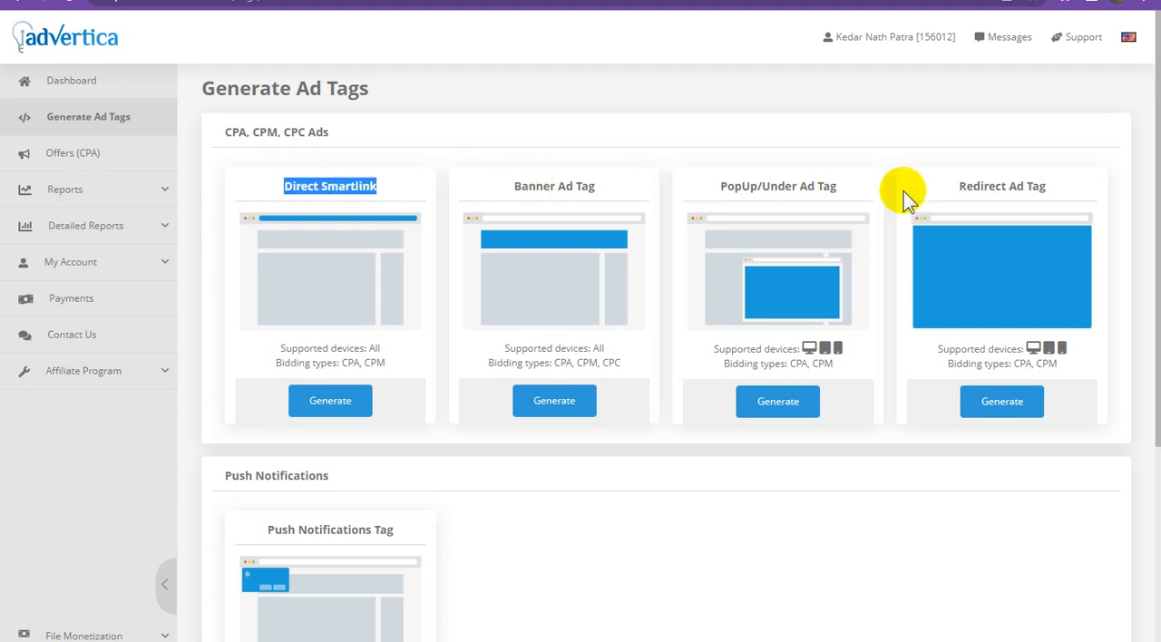
left_click(354, 404)
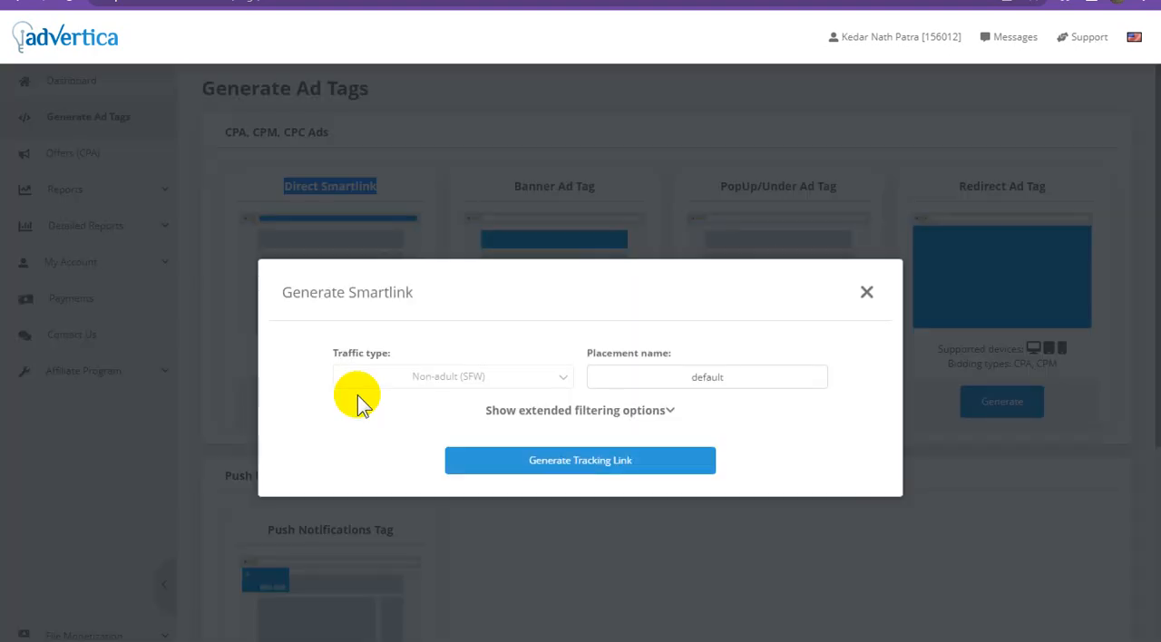
left_click(586, 460)
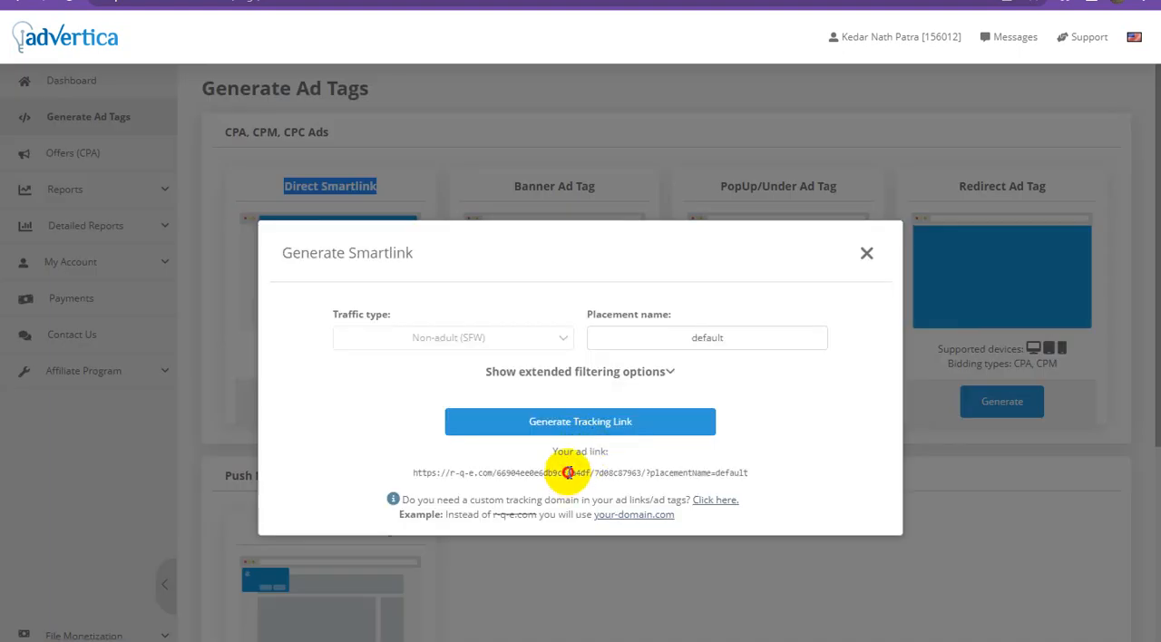
left_click(568, 473)
right_click(568, 472)
left_click(591, 481)
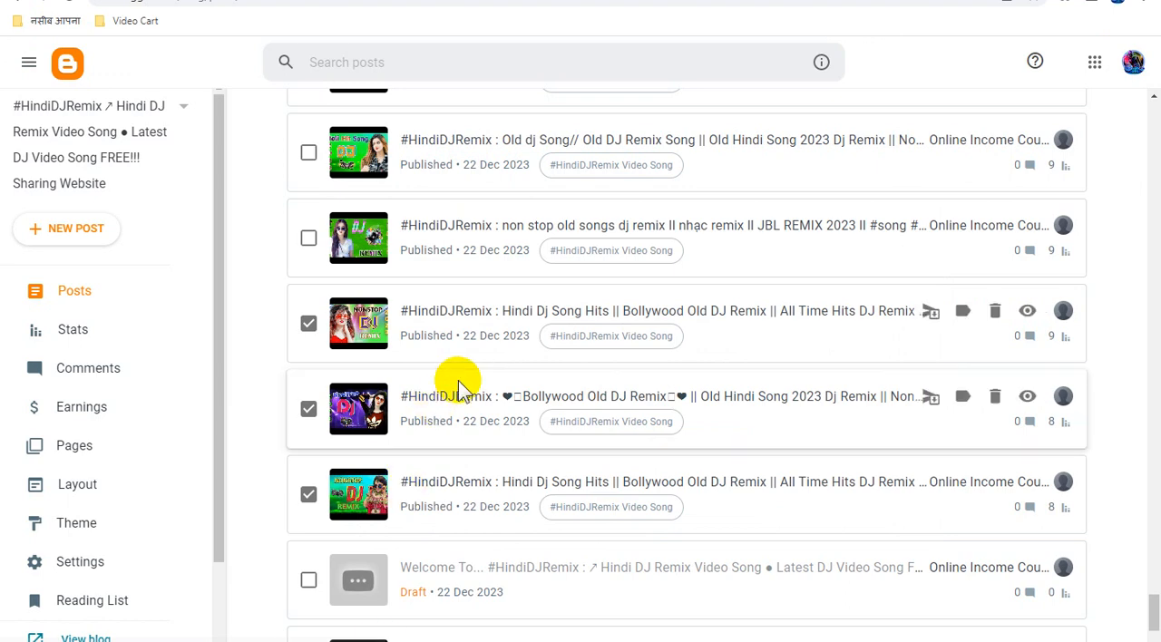
Switch to Blogger's post list, mark the "non stop old songs dj remix" post and open it in a separate tab.
scroll(459, 381, "up", 2)
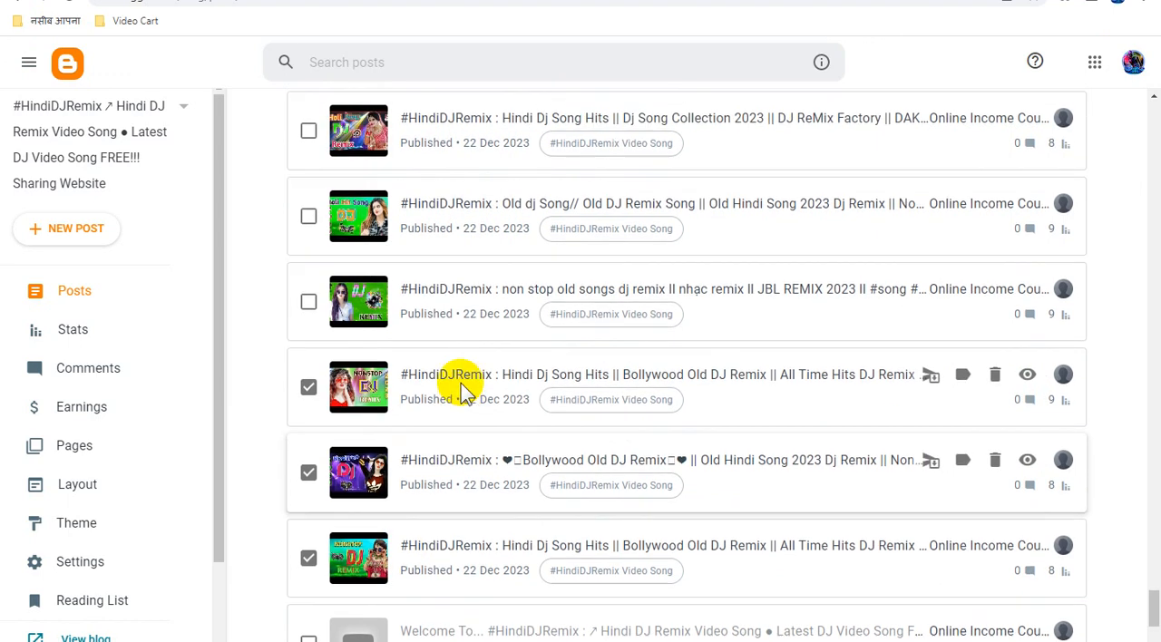
left_click(308, 400)
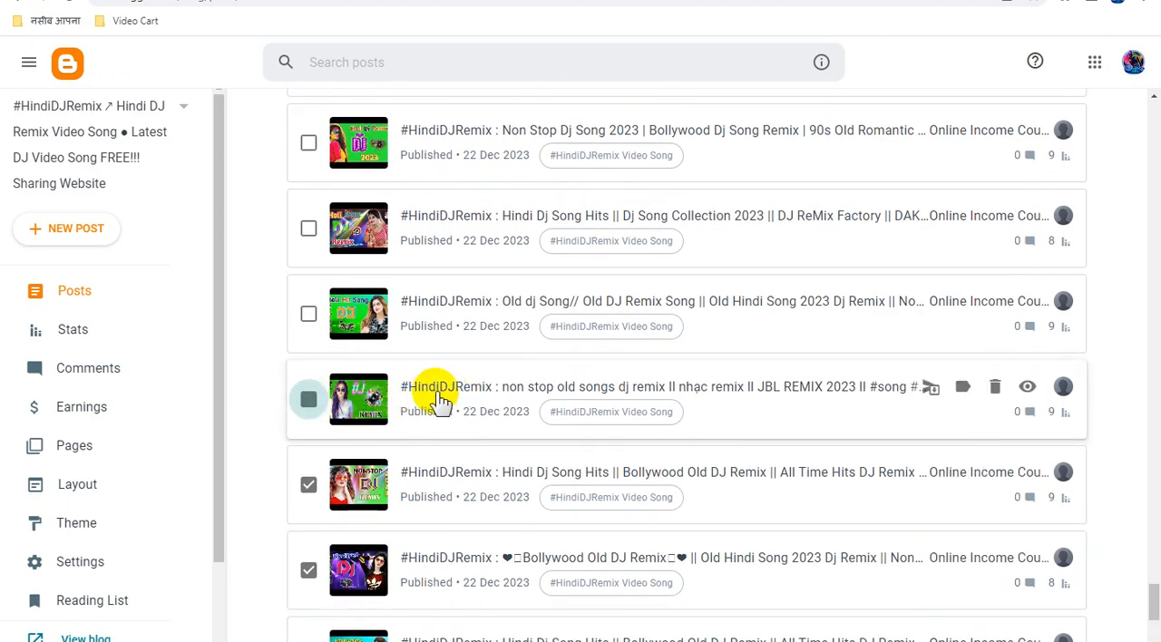
left_click(459, 388)
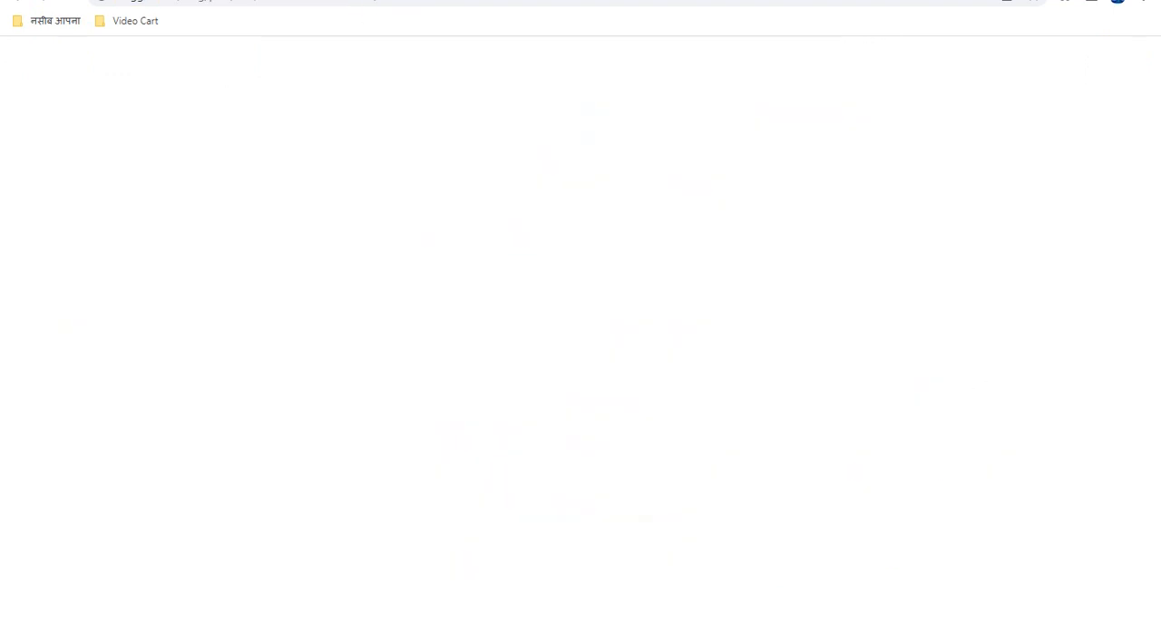
left_click(348, 1)
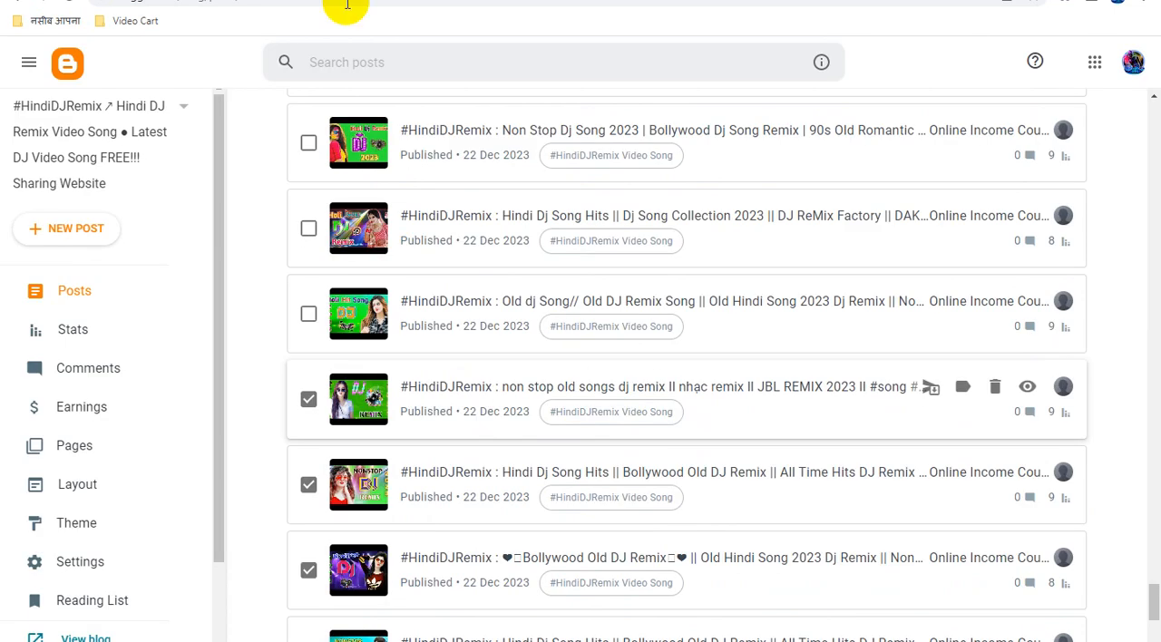
Mark the "Old dj Song", "Dj Song Collection 2023" and "Non Stop Dj Song 2023" posts and open them in separate tabs.
left_click(309, 315)
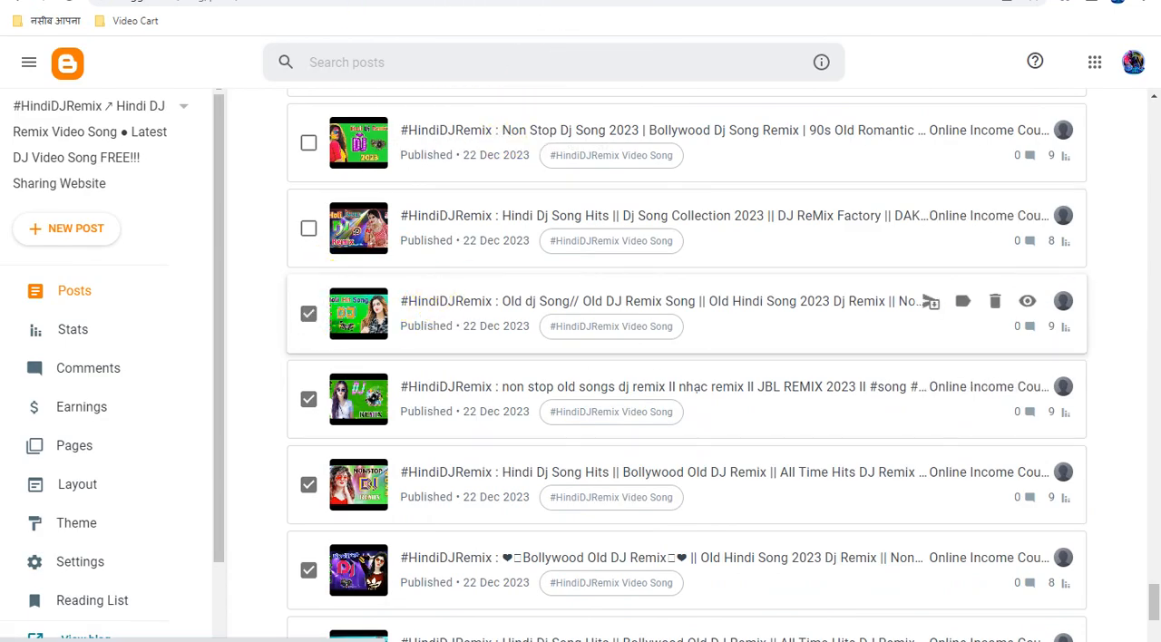
scroll(466, 394, "up", 2)
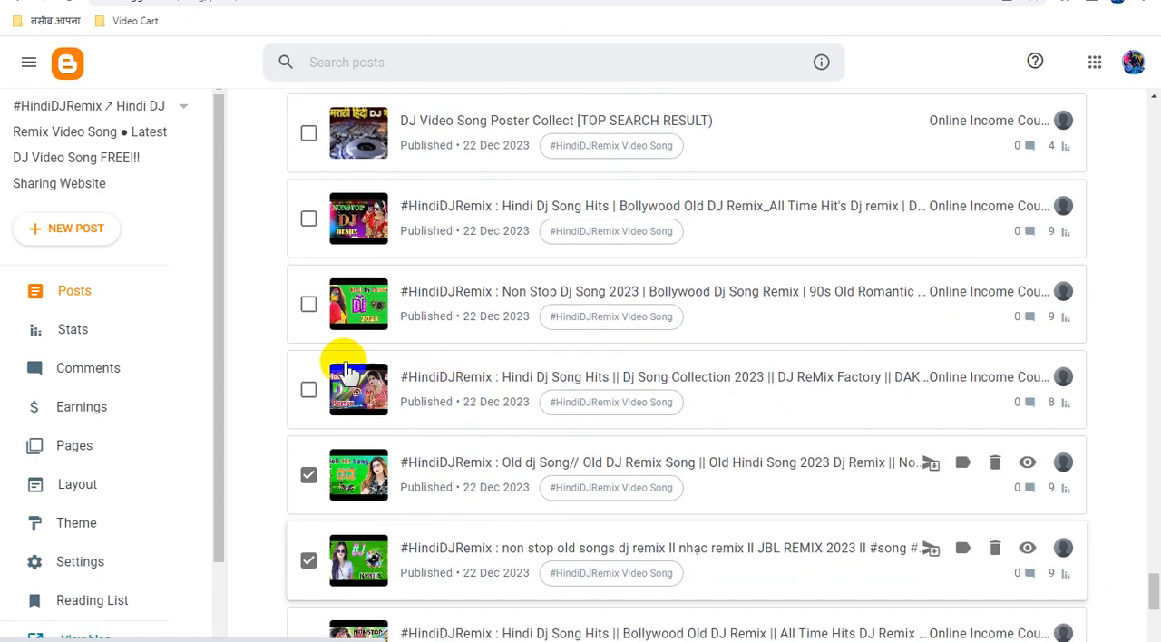
left_click(309, 390)
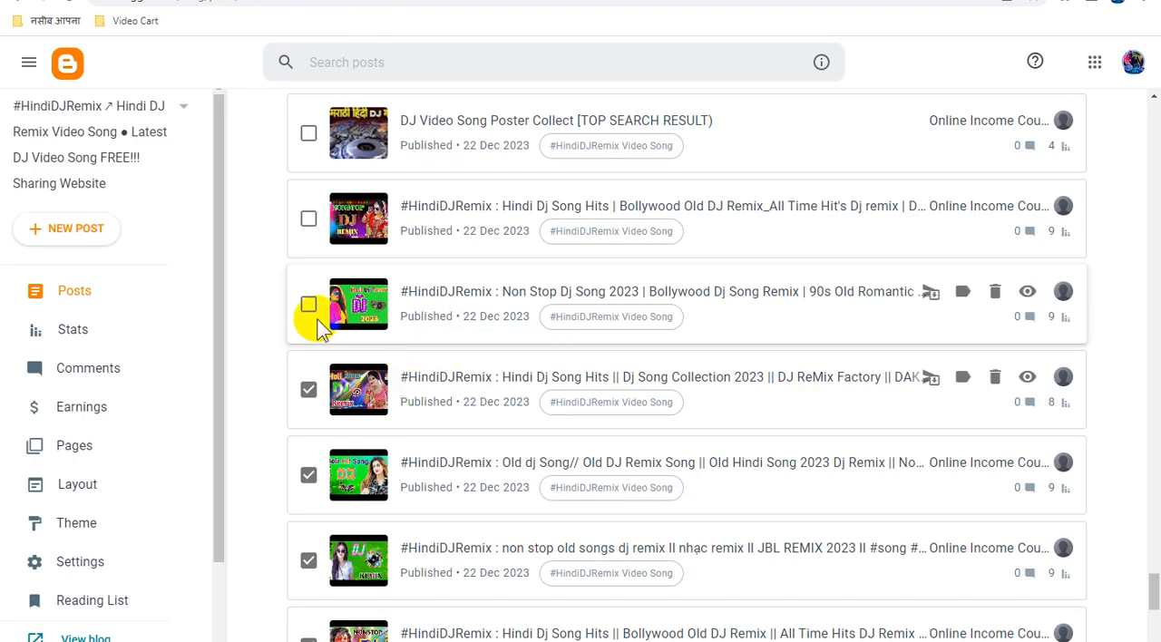
left_click(309, 307)
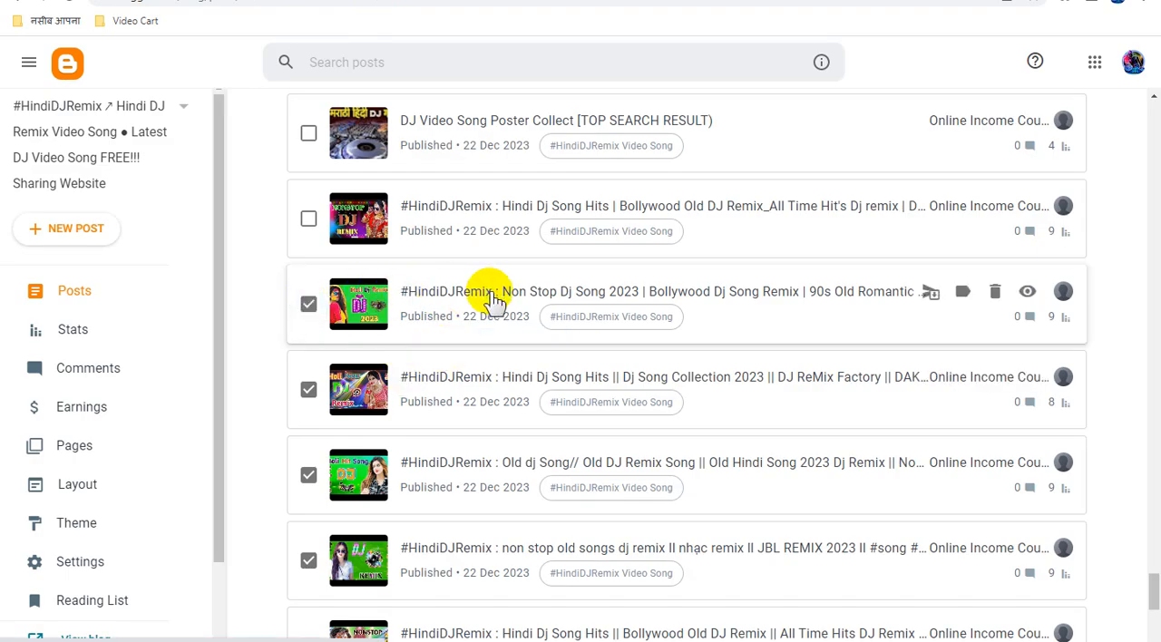
left_click(788, 0)
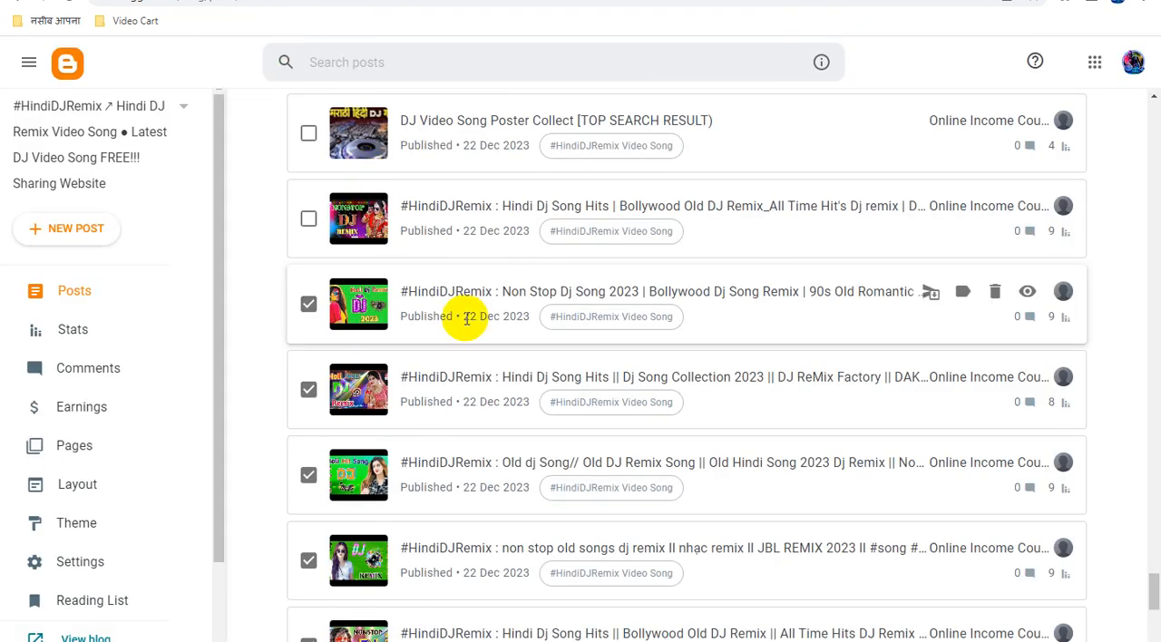
scroll(465, 313, "up", 1)
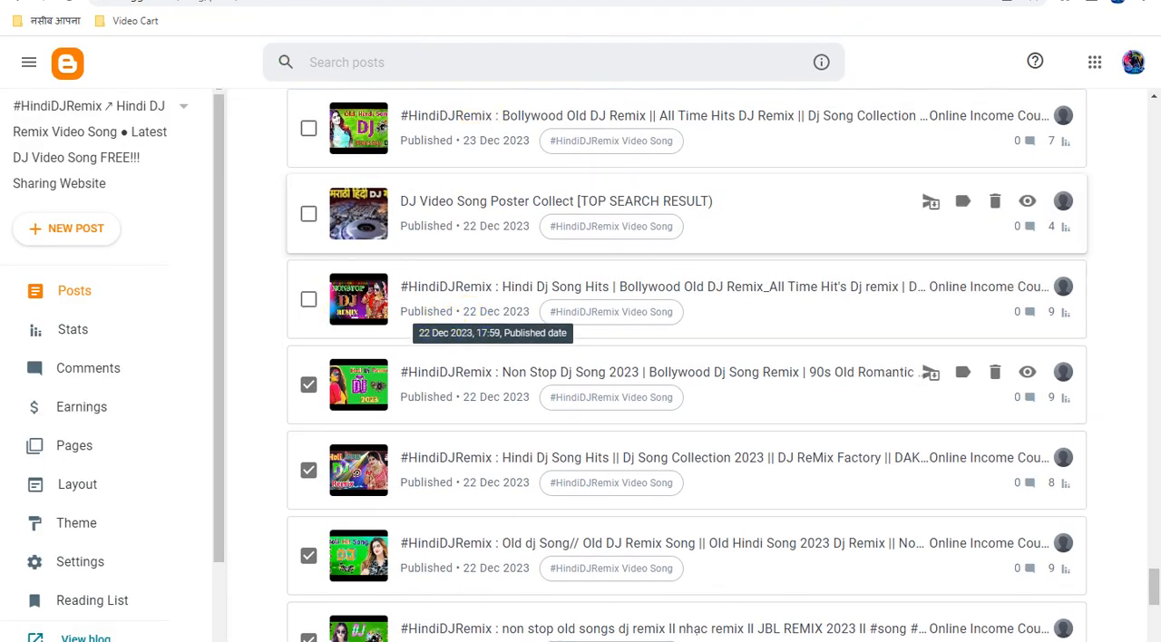
In the "non stop old songs dj remix" post, replace the URL of the "#HindiDJRemix" link with the copied ad link.
left_click(444, 0)
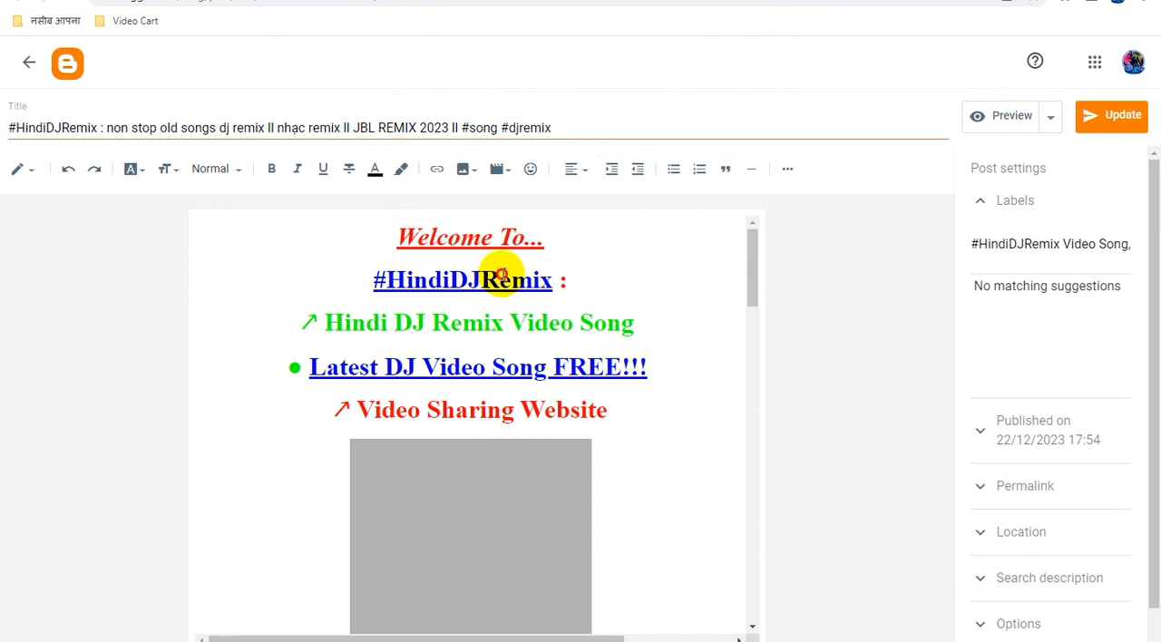
left_click(504, 272)
left_click(595, 318)
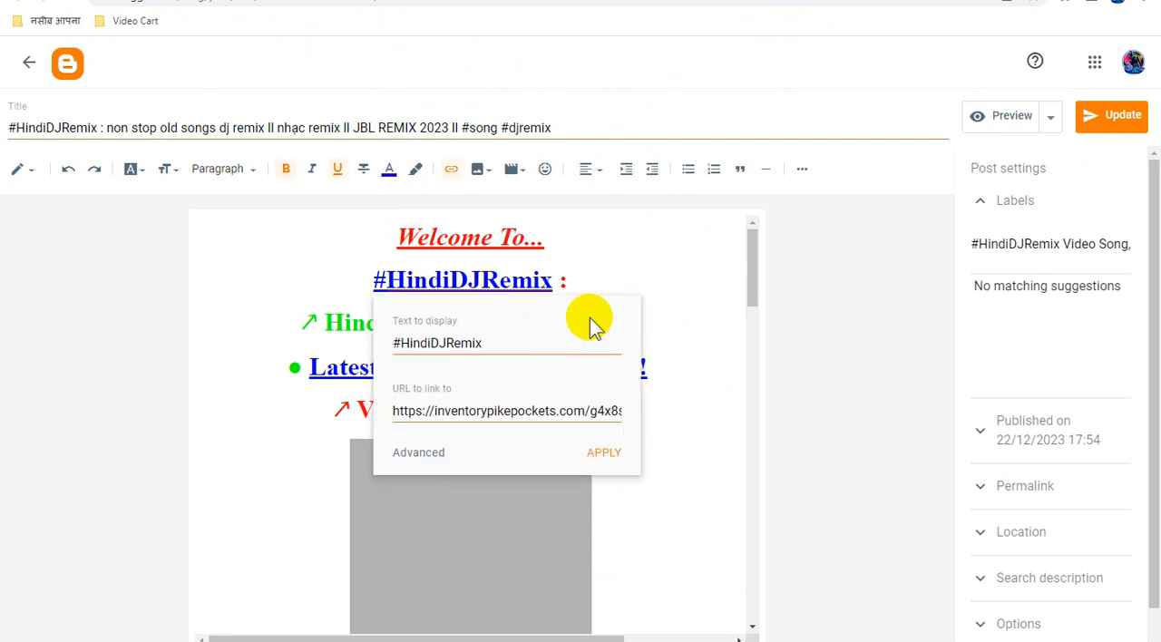
triple_click(501, 413)
key("ctrl+v")
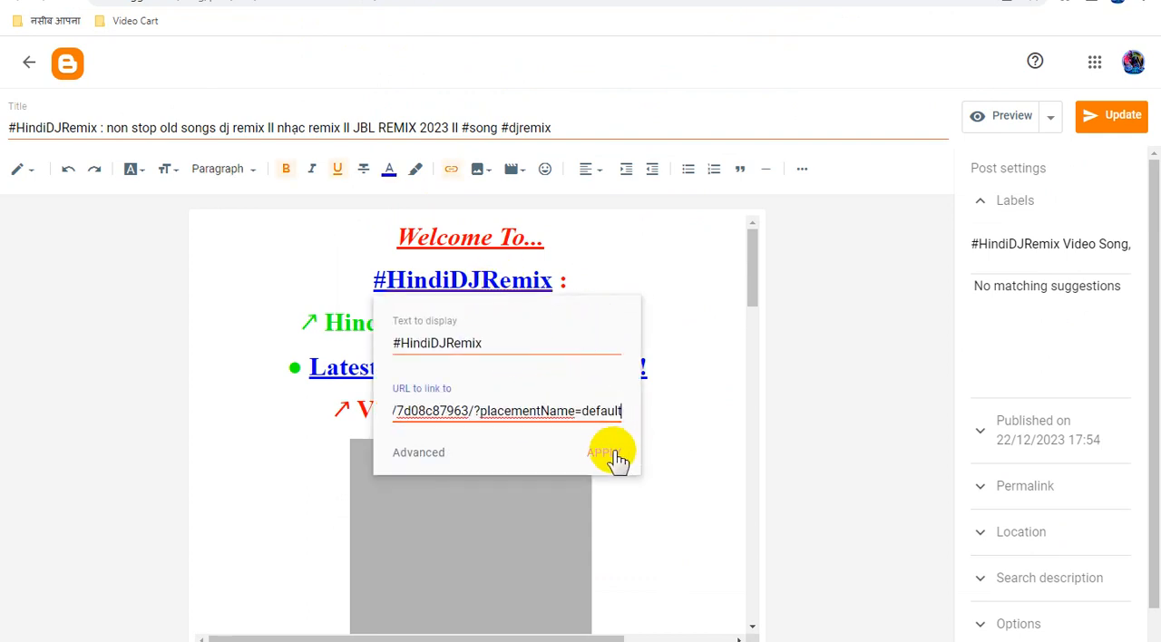
left_click(613, 453)
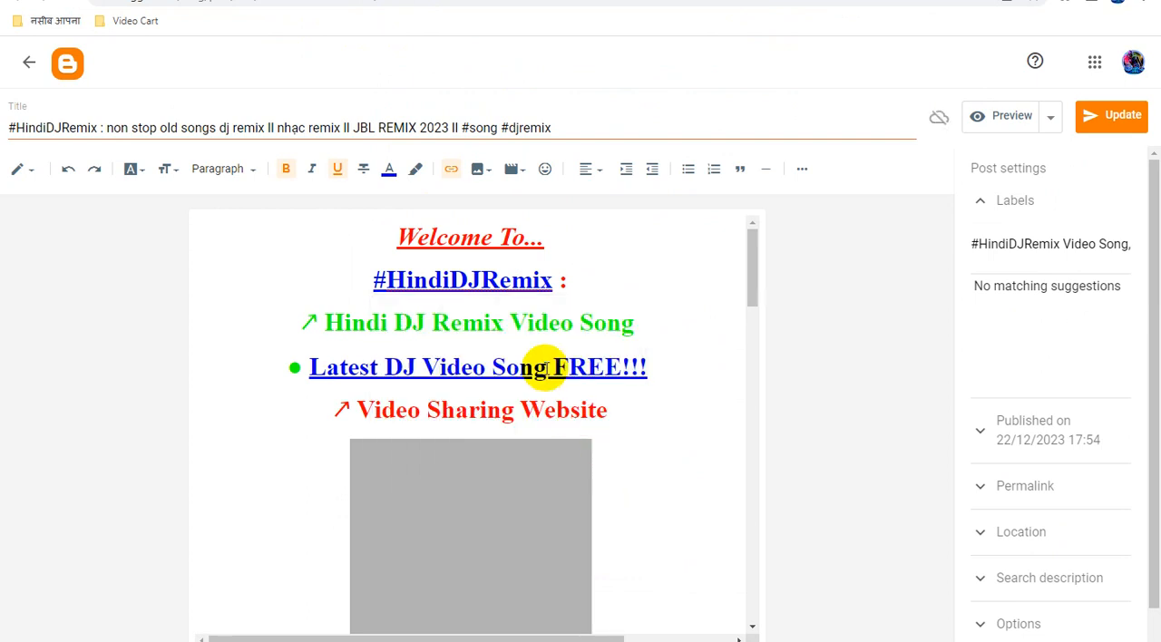
Replace the URL of the "Latest DJ Video Song FREE!!!" link in the "non stop old songs dj remix" post with the copied ad link.
left_click(542, 371)
left_click(534, 403)
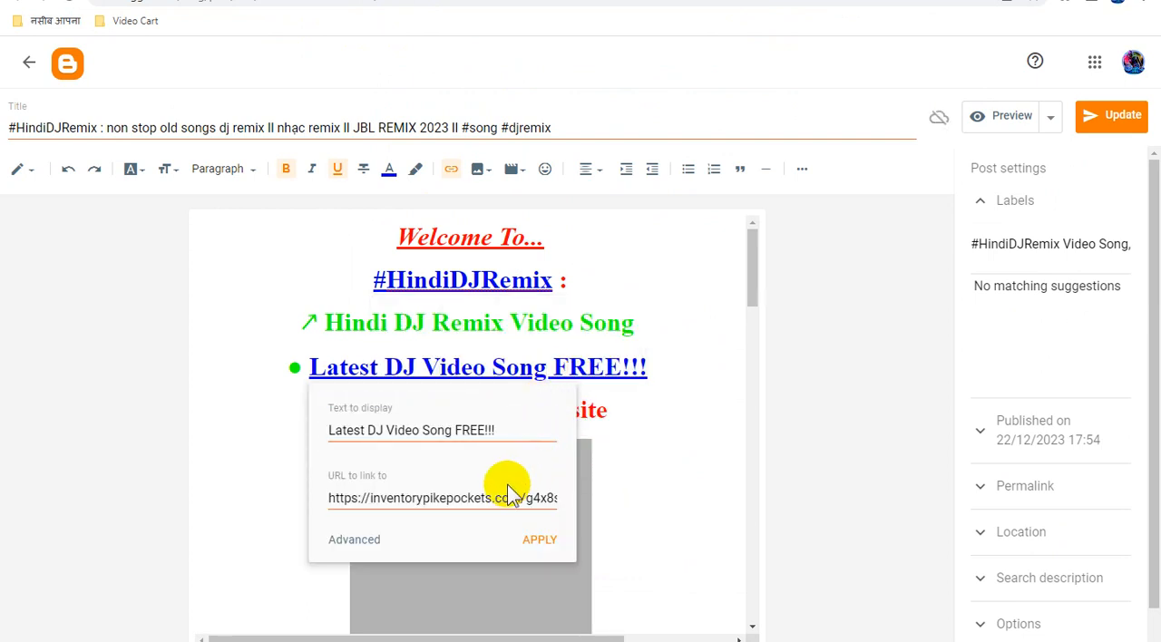
left_click(503, 498)
key("ctrl+a")
key("ctrl+v")
left_click(540, 540)
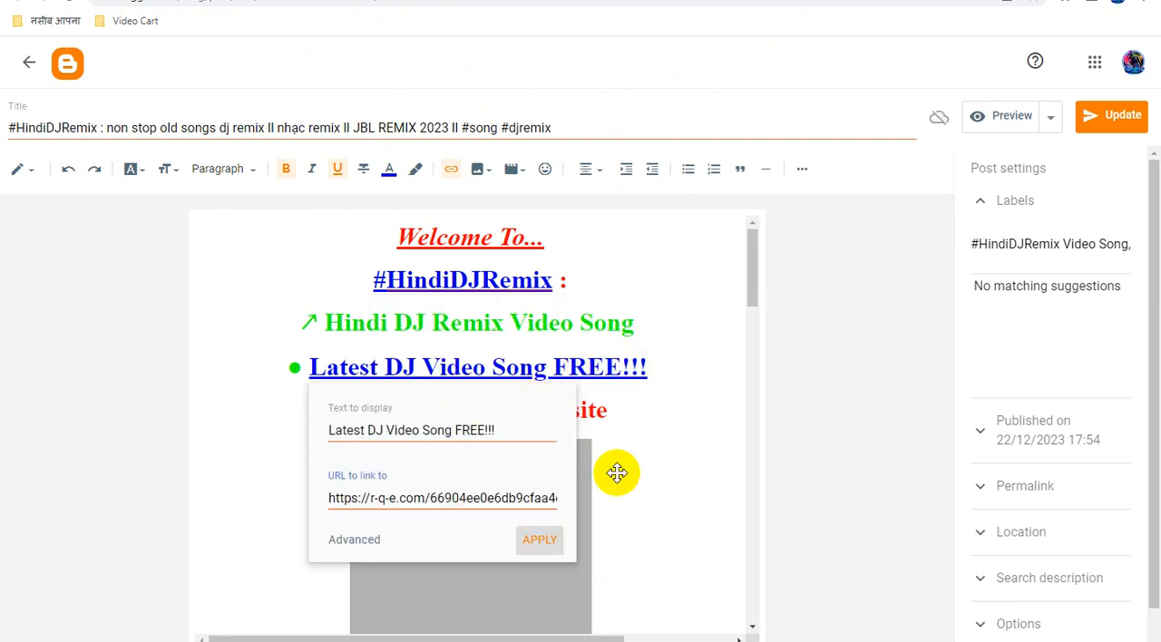
Replace the URL of the "YouTube Channel" link in the video credit line with the copied ad link.
scroll(654, 445, "down", 5)
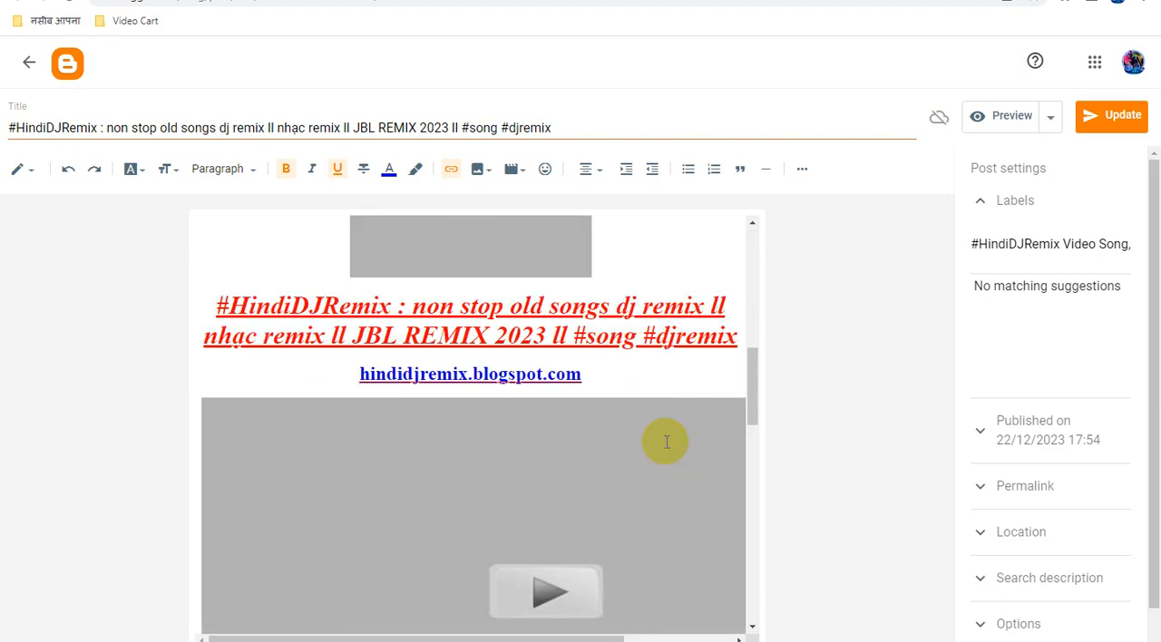
scroll(565, 407, "down", 6)
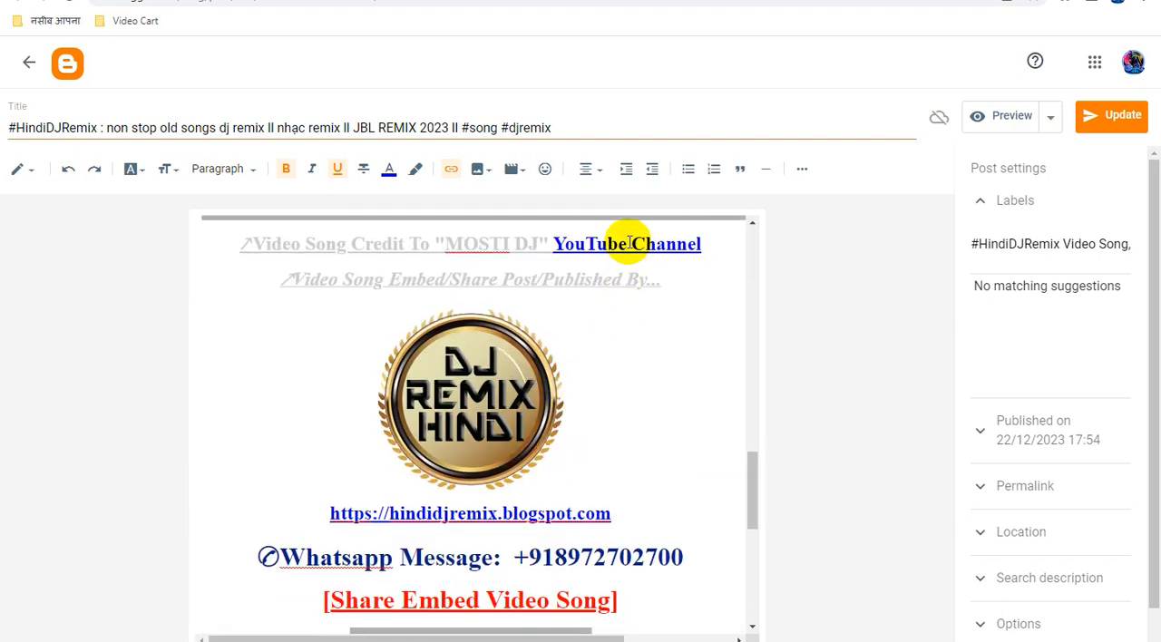
left_click(628, 243)
left_click(774, 279)
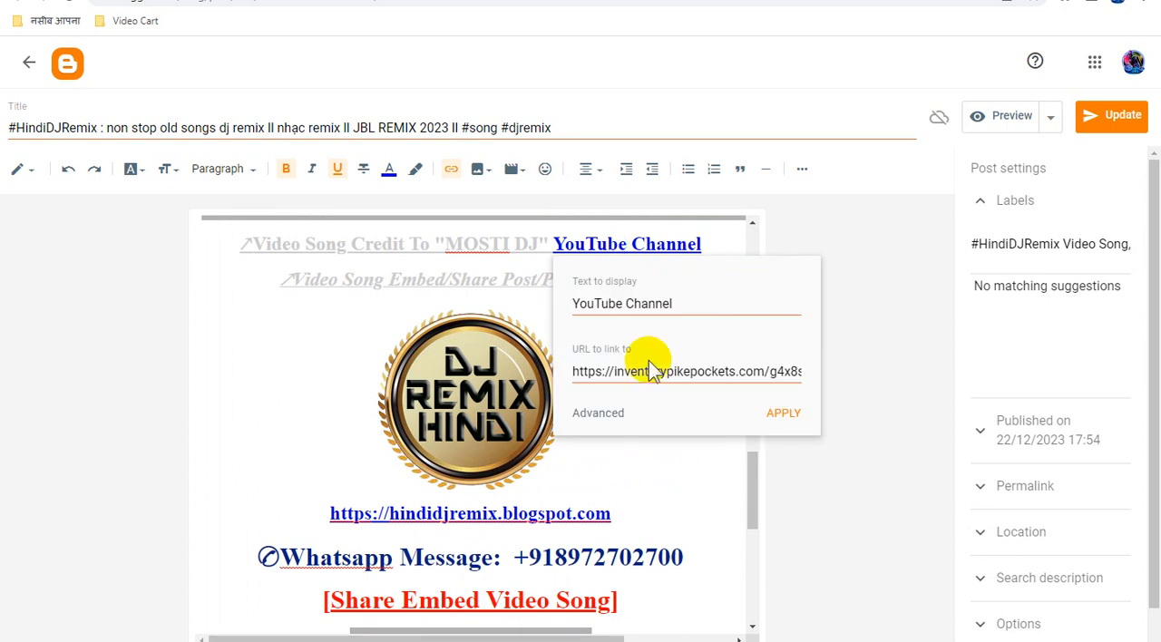
triple_click(624, 371)
key("ctrl+v")
left_click(784, 413)
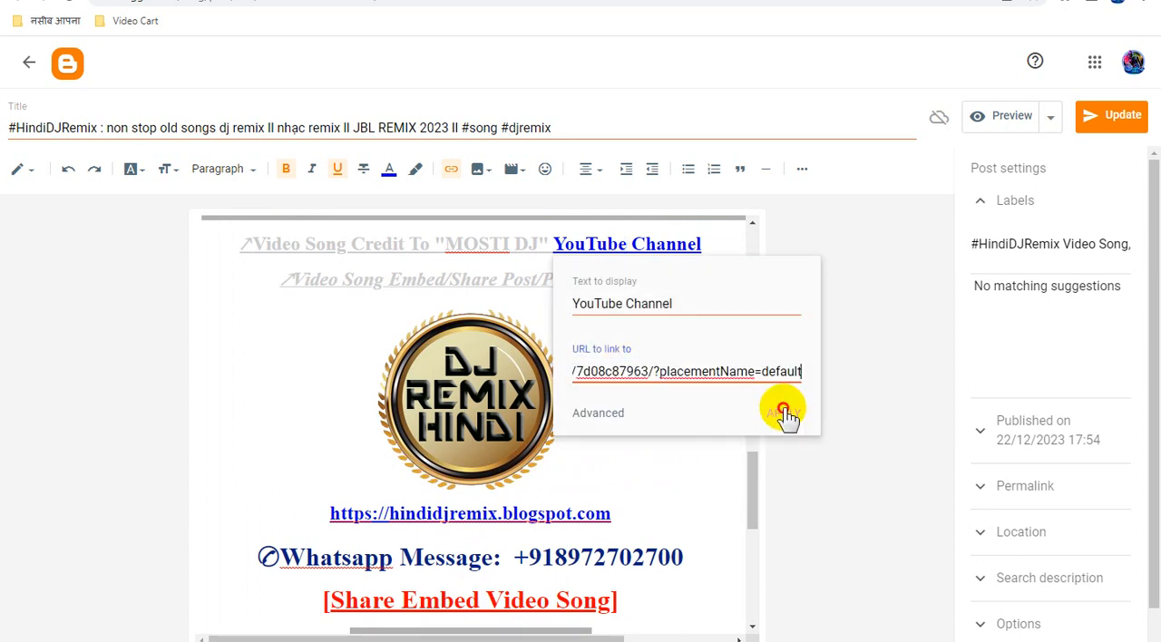
Replace the link on the DJ Remix Hindi logo image with the copied ad link and update the post.
left_click(499, 389)
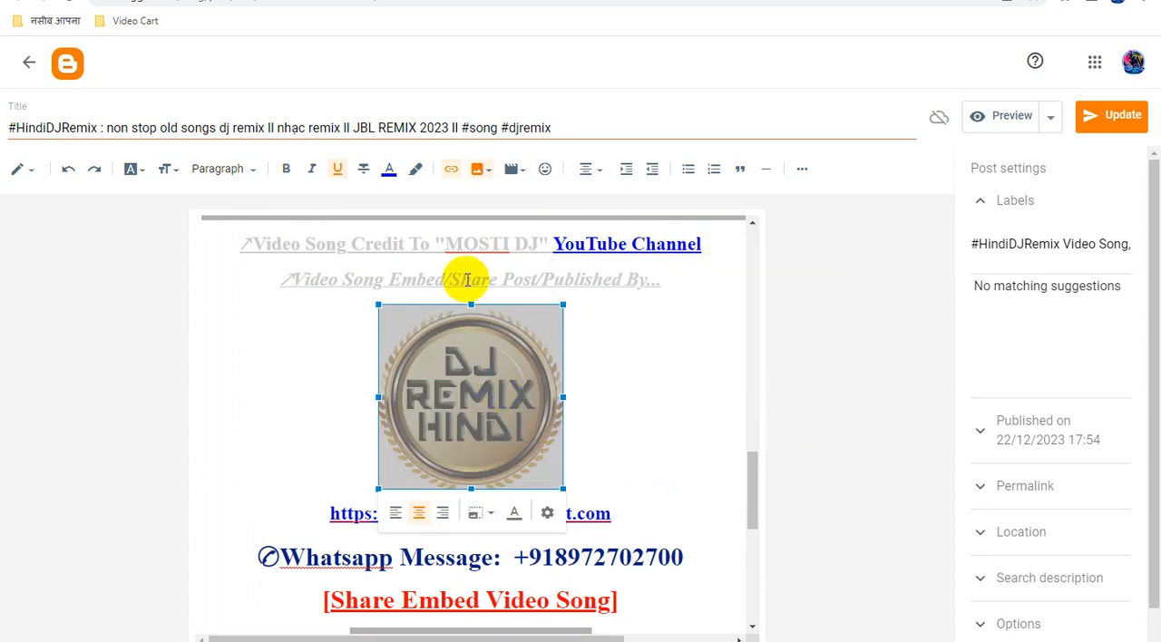
left_click(451, 169)
left_click(519, 309)
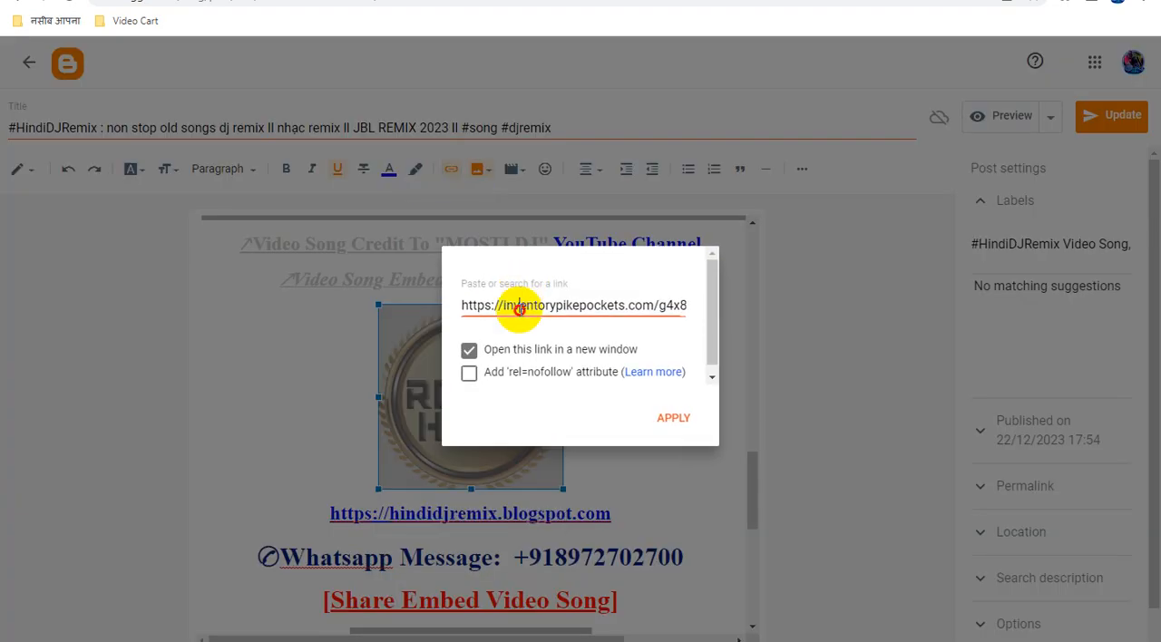
key("ctrl+a")
key("ctrl+v")
left_click(676, 421)
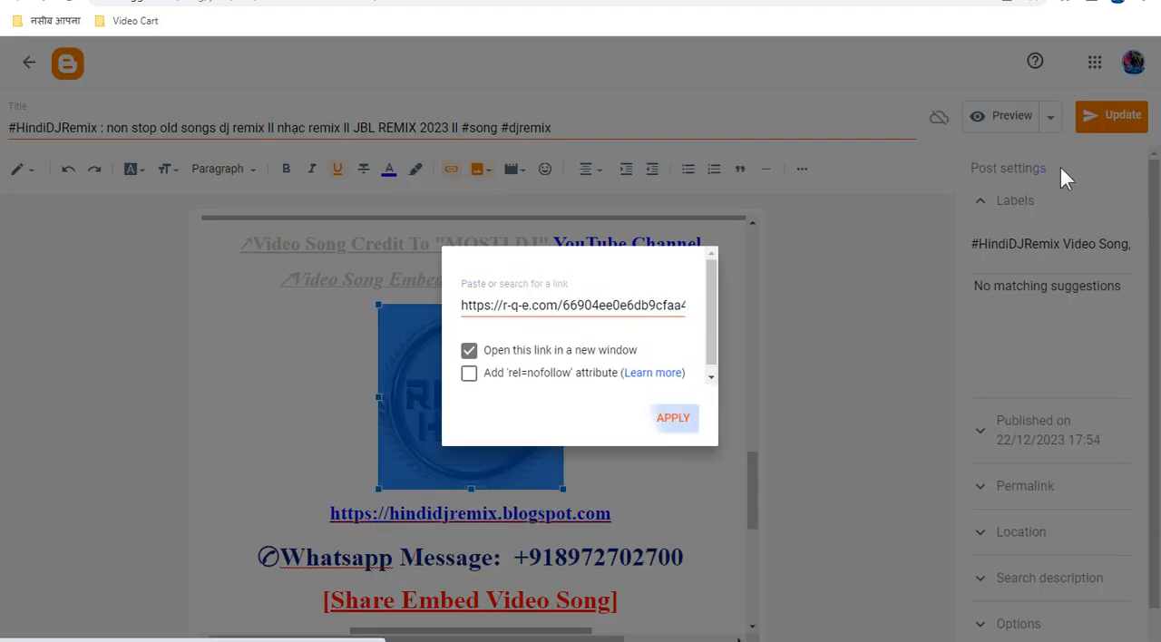
left_click(1113, 116)
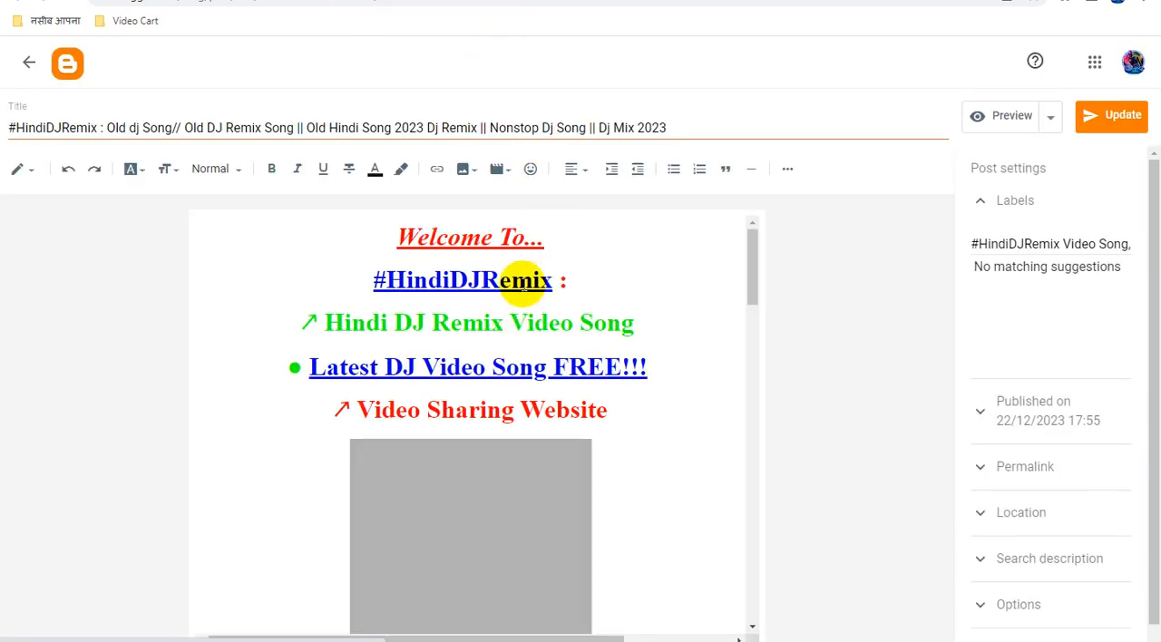
In the "Old dj Song" post, replace the URL of the "#HindiDJRemix" link with the copied ad link.
left_click(525, 283)
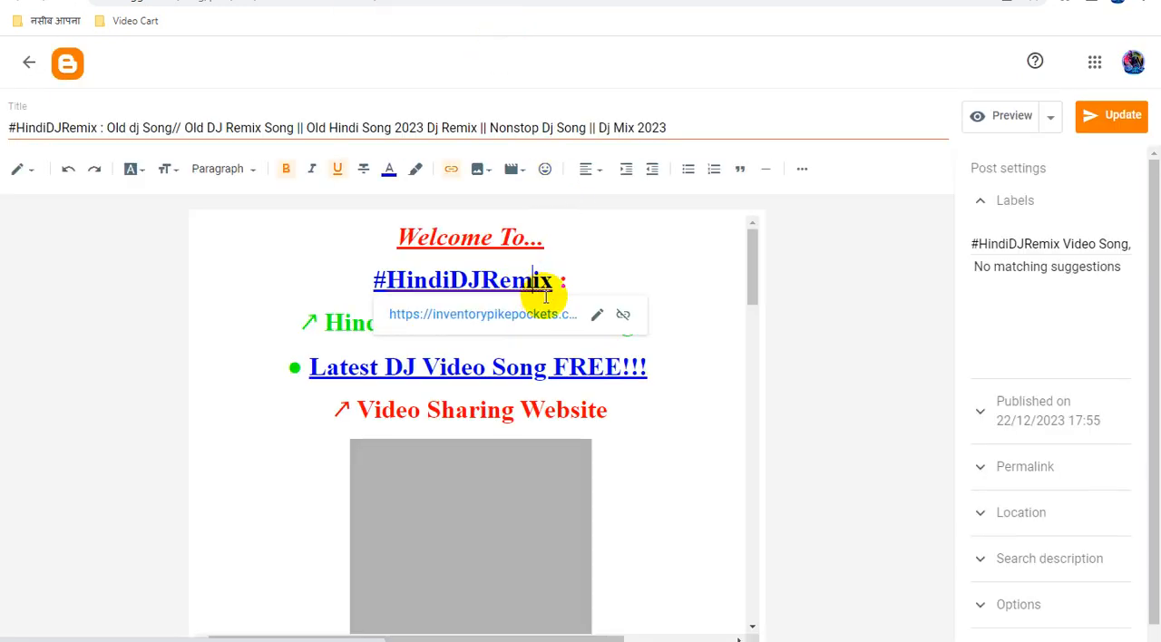
left_click(592, 314)
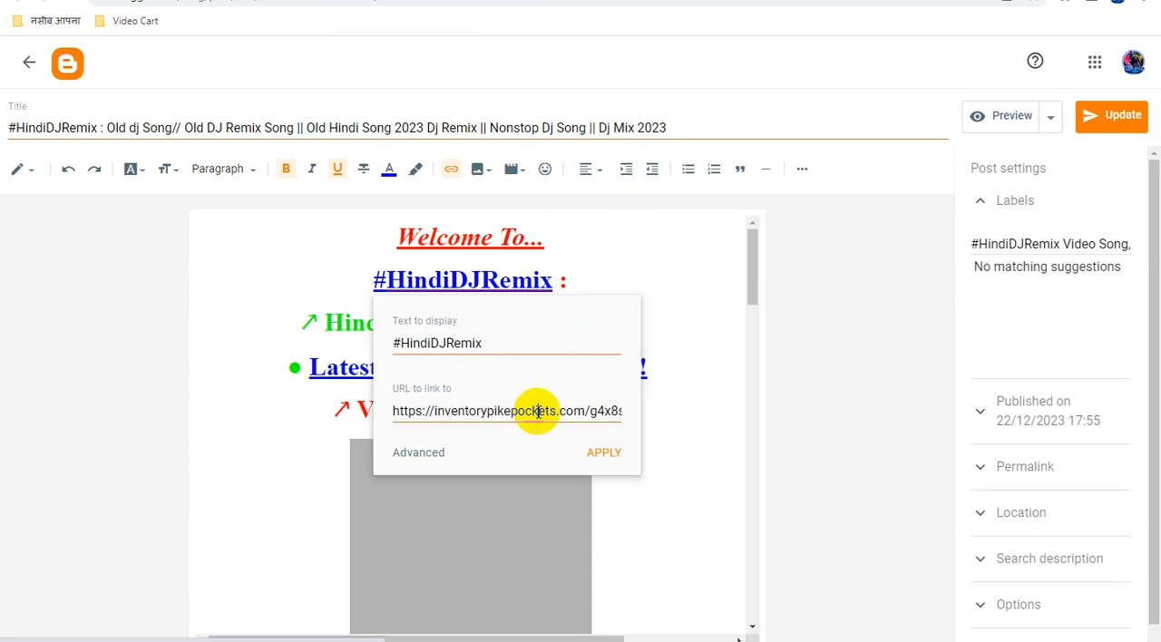
key("ctrl+a")
key("ctrl+v")
left_click(605, 452)
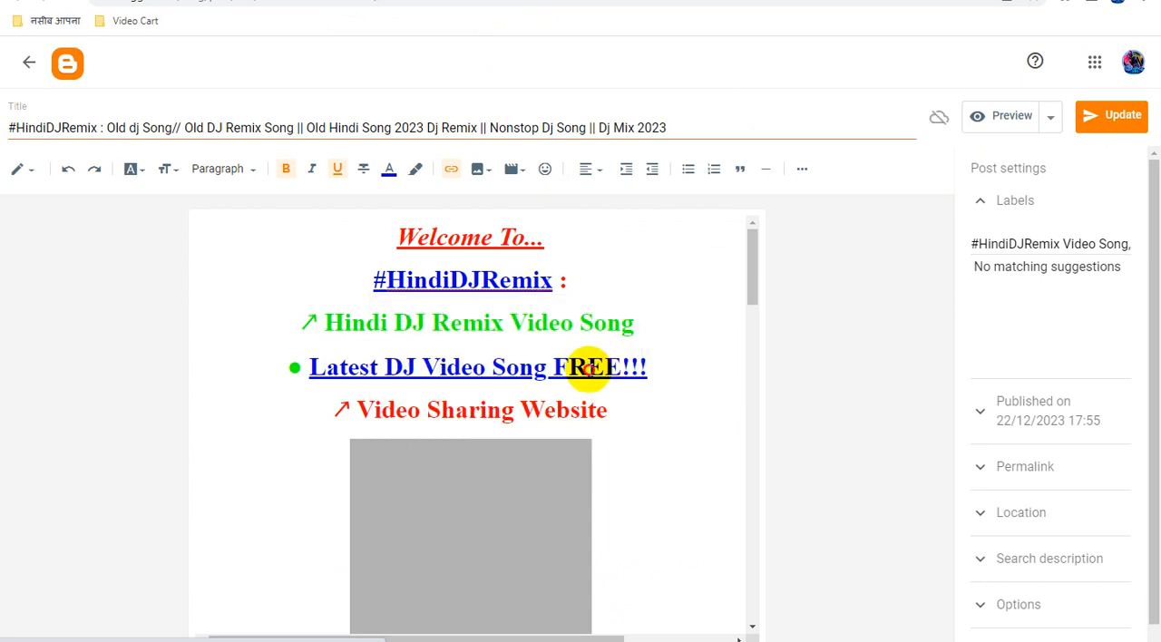
Replace the URL of the "Latest DJ Video Song FREE!!!" link in the "Old dj Song" post with the copied ad link.
left_click(588, 367)
left_click(531, 405)
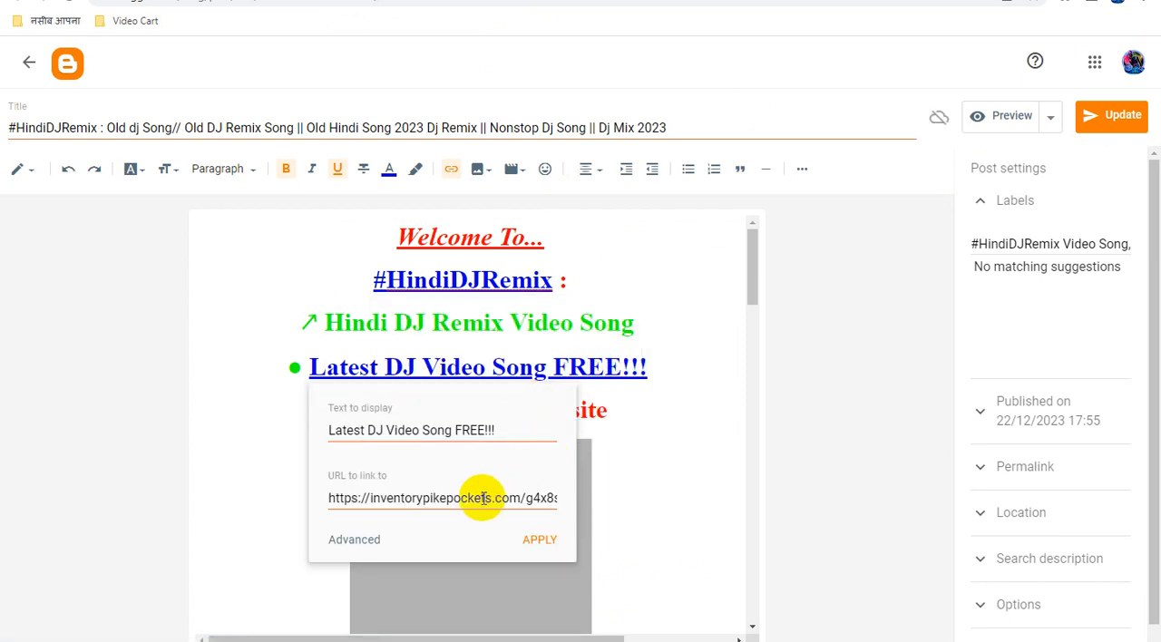
key("ctrl+a")
key("ctrl+v")
left_click(540, 540)
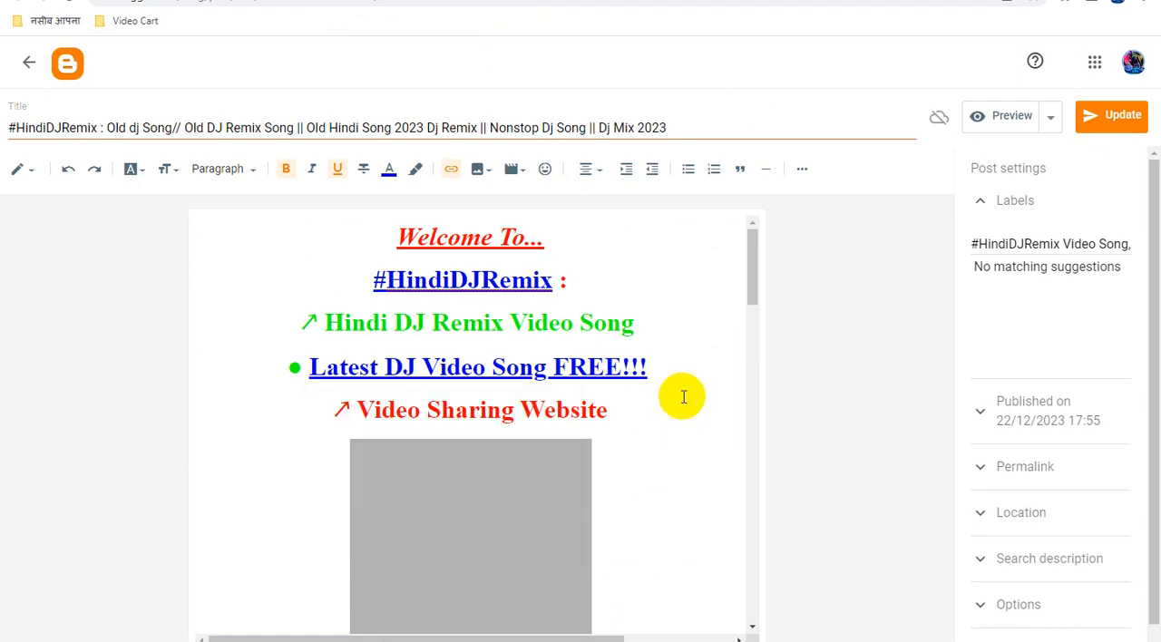
Replace the URL of the "YouTube Channel" link in the "Old dj Song" post's video credit line with the copied ad link.
scroll(682, 396, "down", 1)
scroll(683, 396, "down", 10)
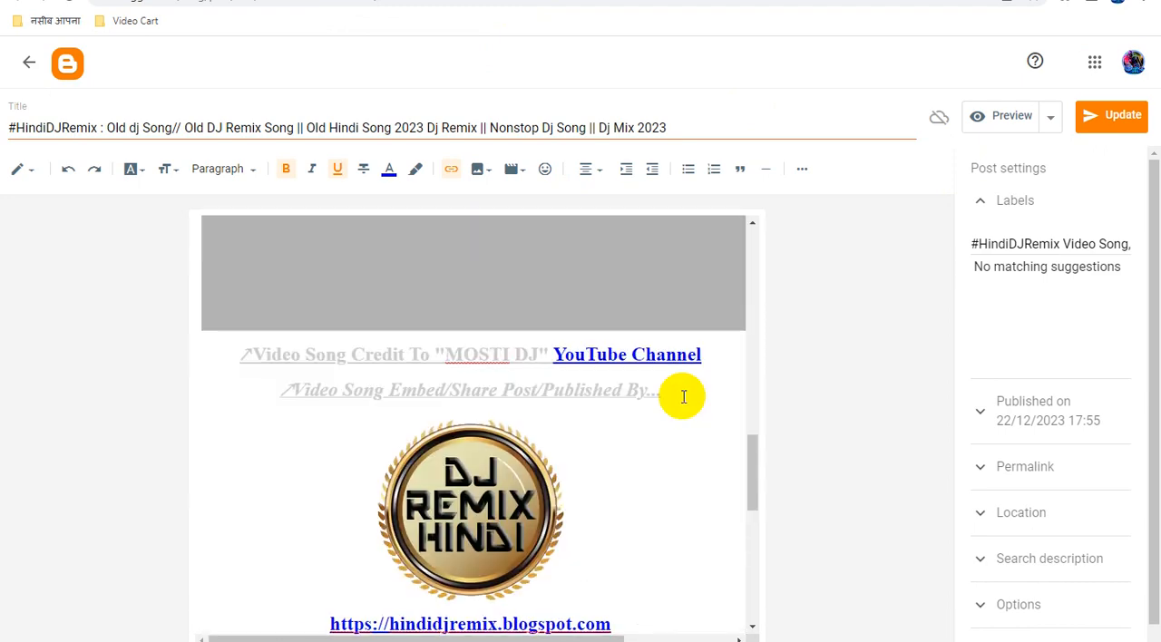
scroll(682, 396, "up", 1)
left_click(581, 276)
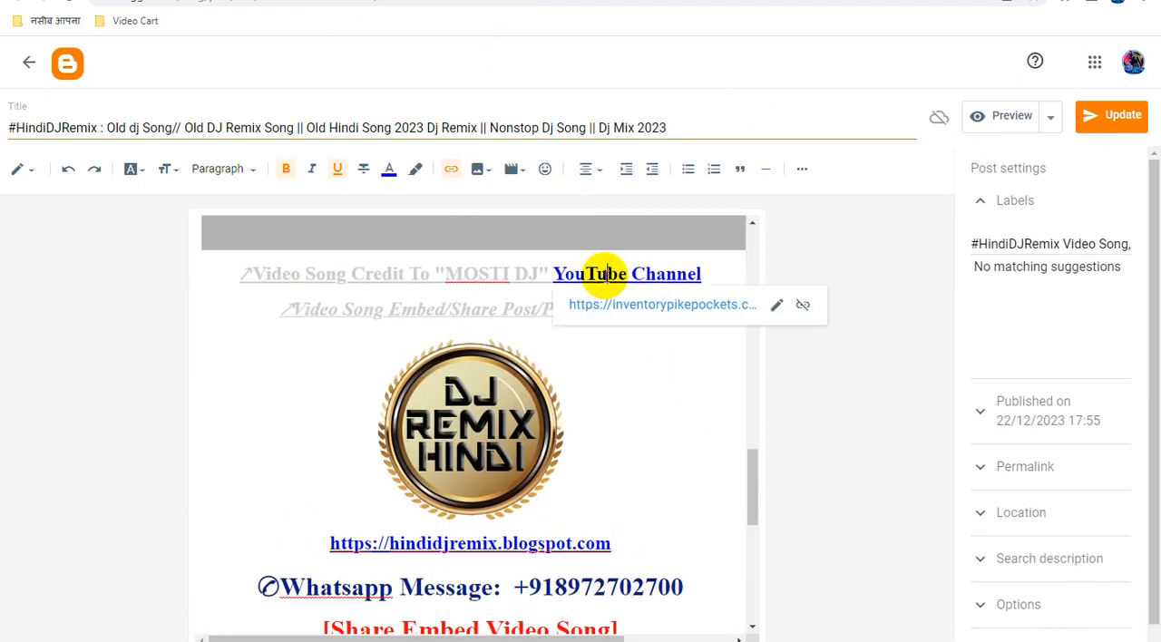
left_click(777, 309)
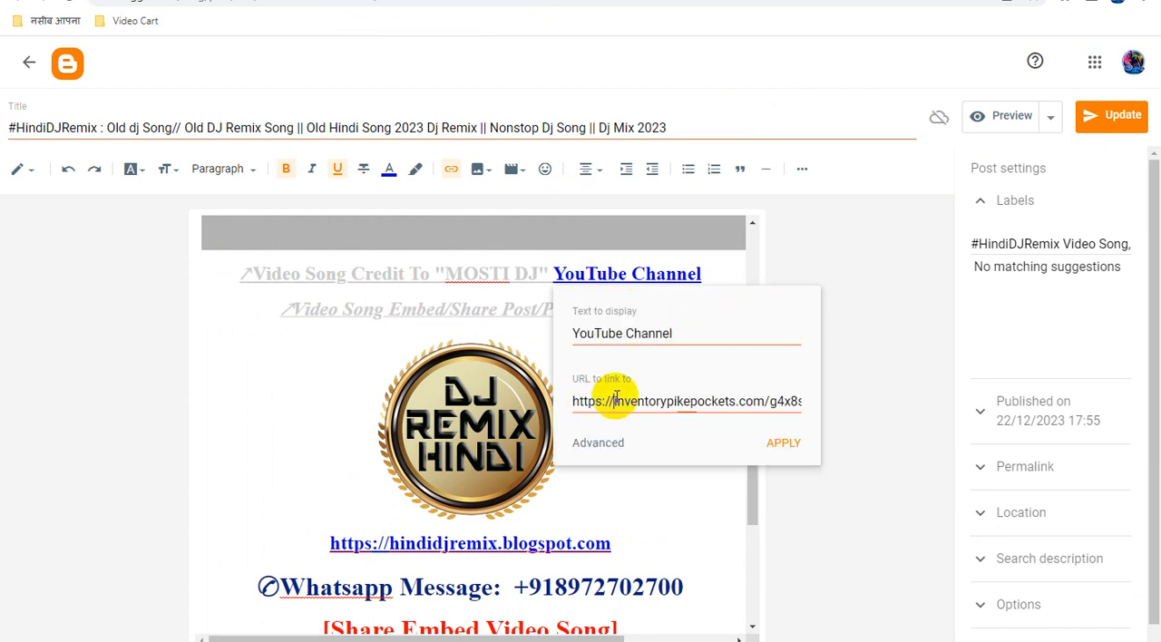
triple_click(615, 399)
key("ctrl+v")
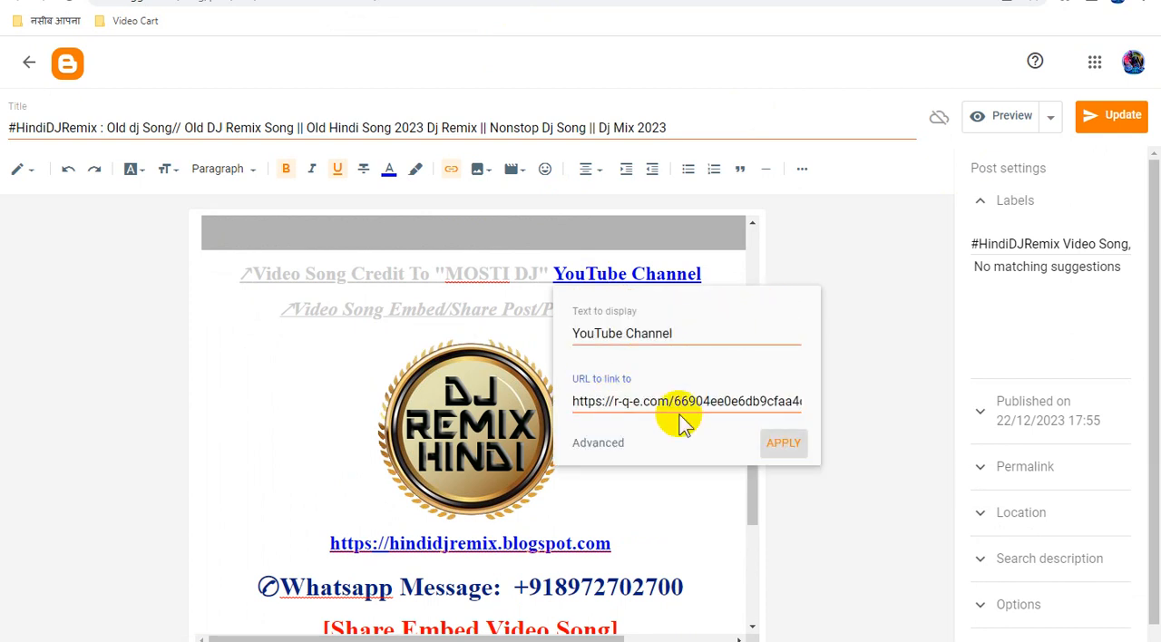
key("Return")
Replace the link on the "Old dj Song" post's DJ Remix Hindi logo image with the copied ad link and update the post.
scroll(624, 381, "down", 3)
scroll(633, 381, "up", 2)
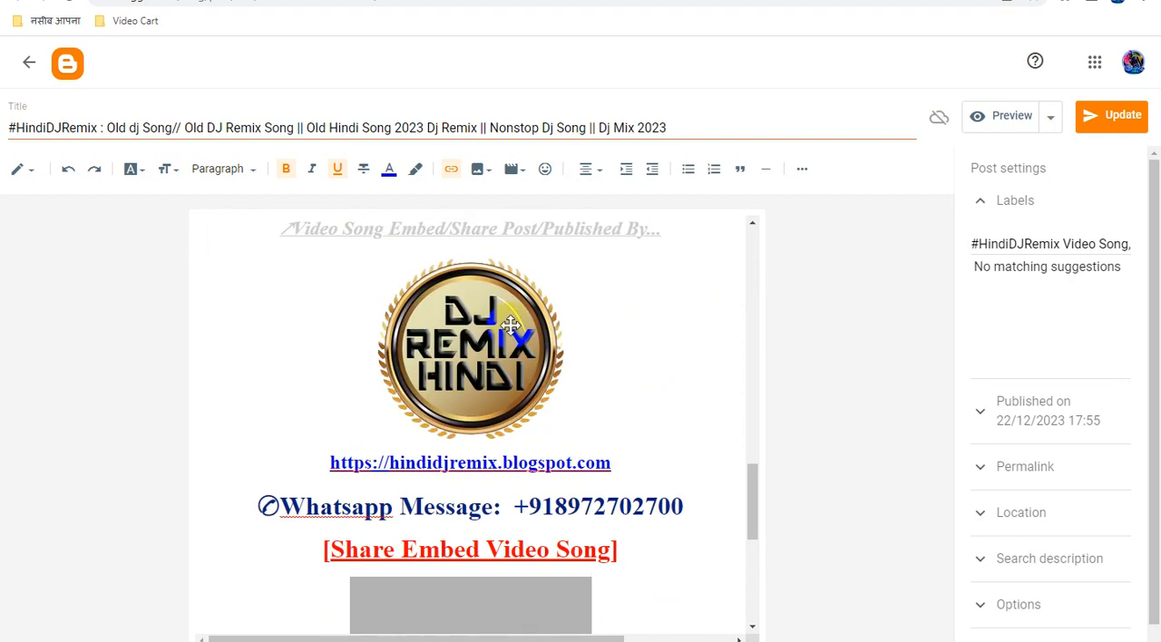
left_click(495, 341)
left_click(457, 175)
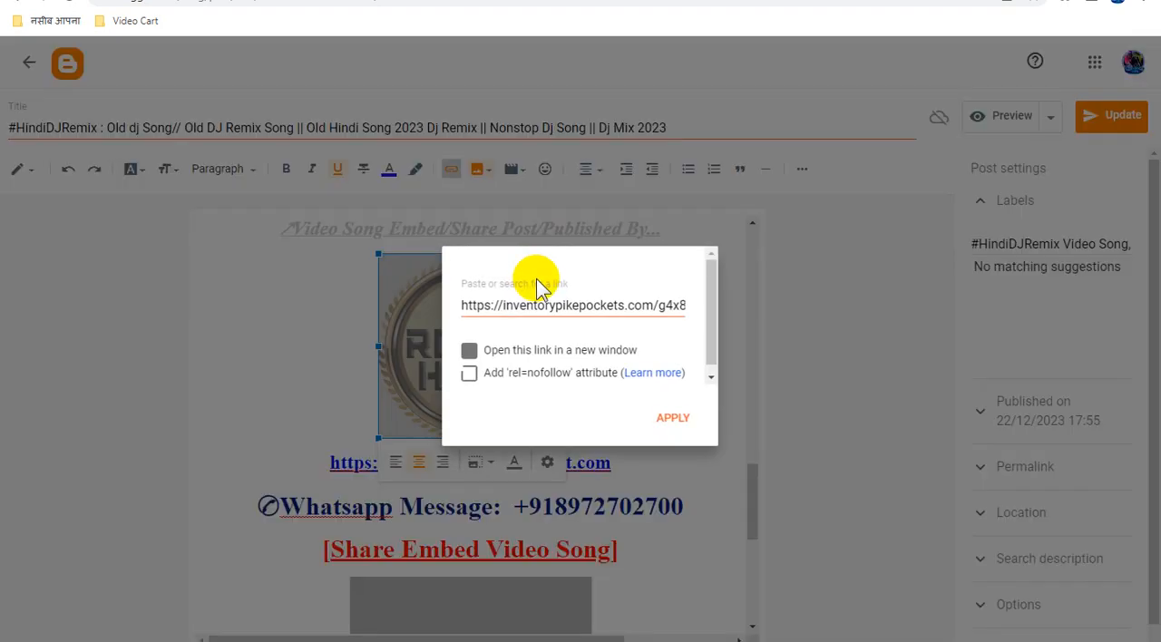
triple_click(535, 303)
key("ctrl+v")
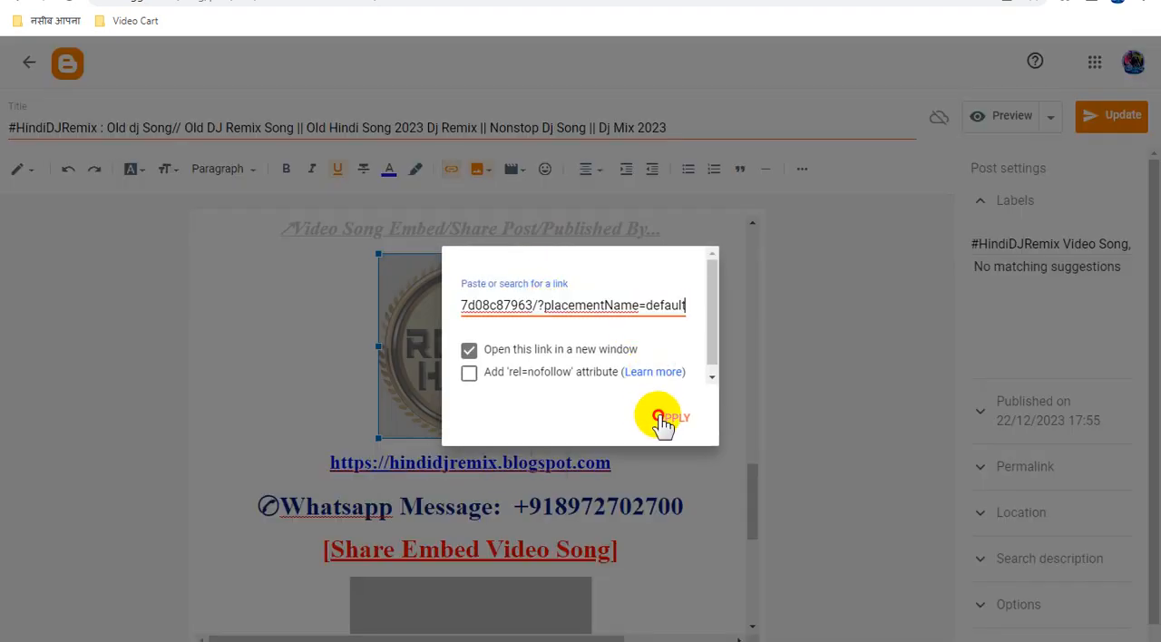
left_click(663, 423)
left_click(1100, 121)
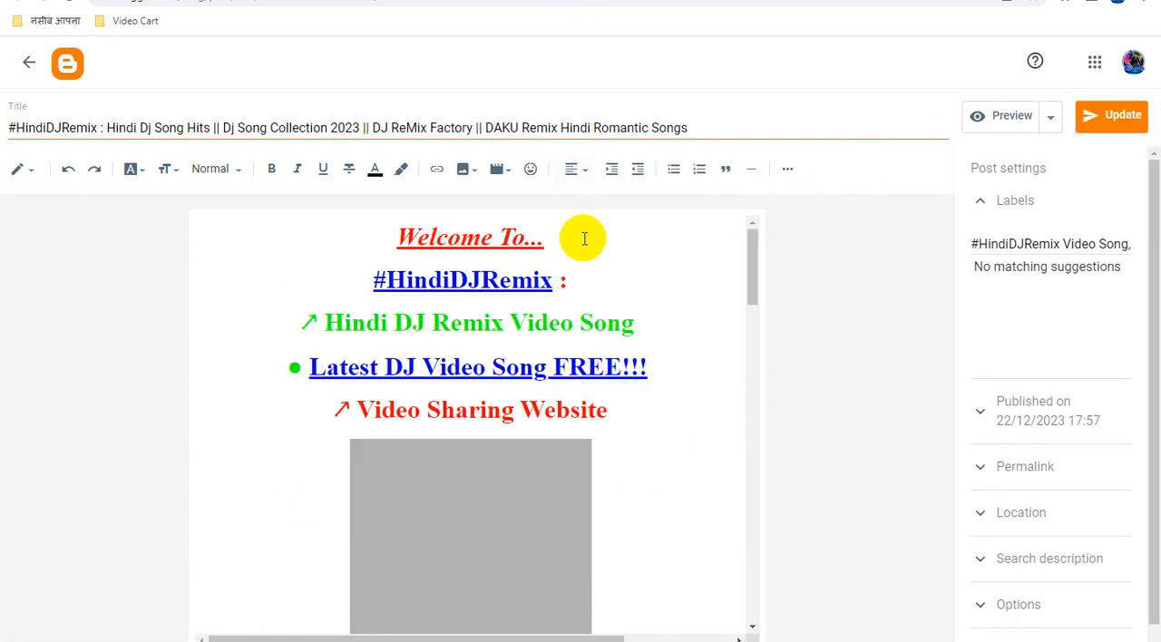
In the "Hindi Dj Song Hits || Dj Song Collection 2023" post, replace the URL of the "#HindiDJRemix" link with the copied ad link.
left_click(498, 279)
left_click(595, 315)
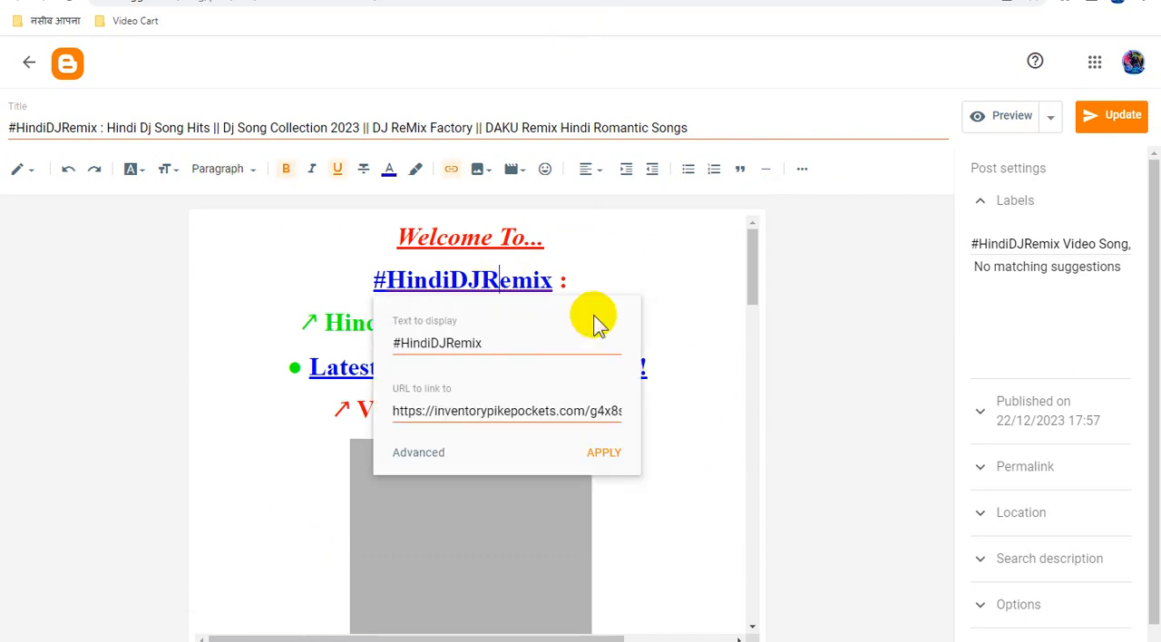
double_click(518, 411)
key("ctrl+a")
key("ctrl+v")
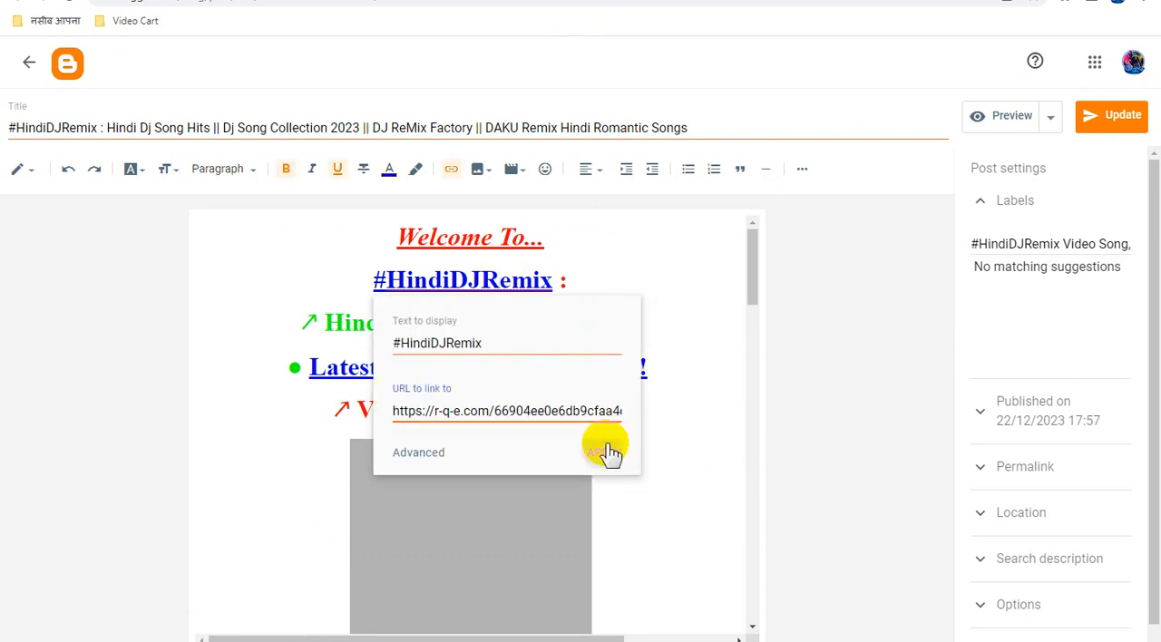
left_click(604, 452)
Replace the URL of the "Latest DJ Video Song FREE!!!" link in the "Dj Song Collection 2023" post with the copied ad link.
left_click(610, 373)
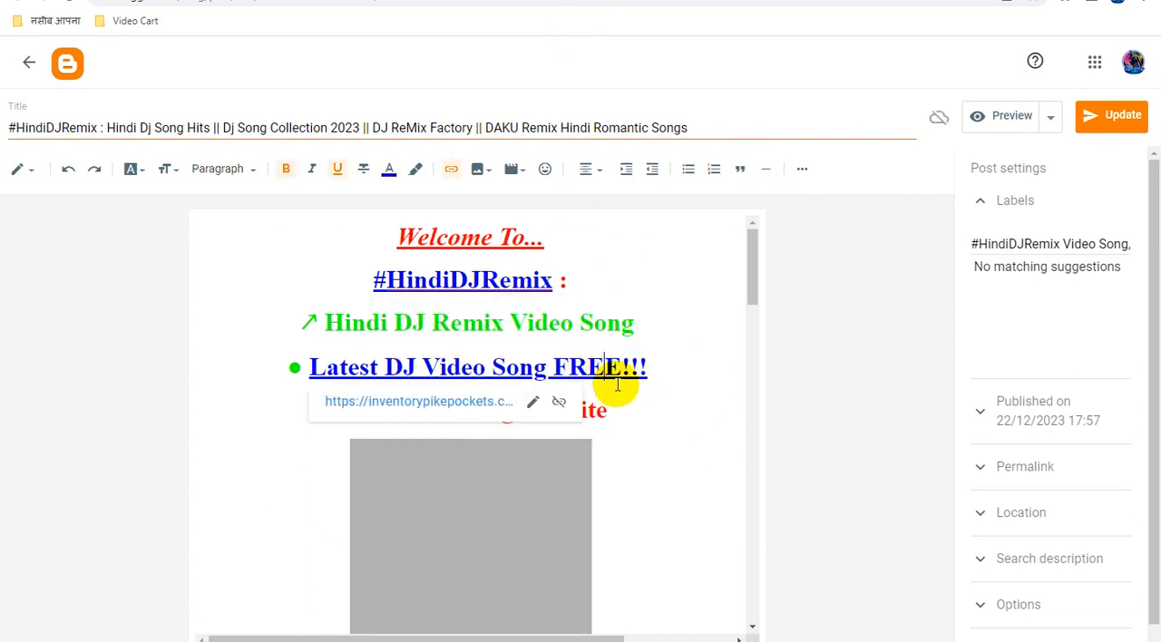
left_click(533, 404)
left_click(472, 495)
key("ctrl+a")
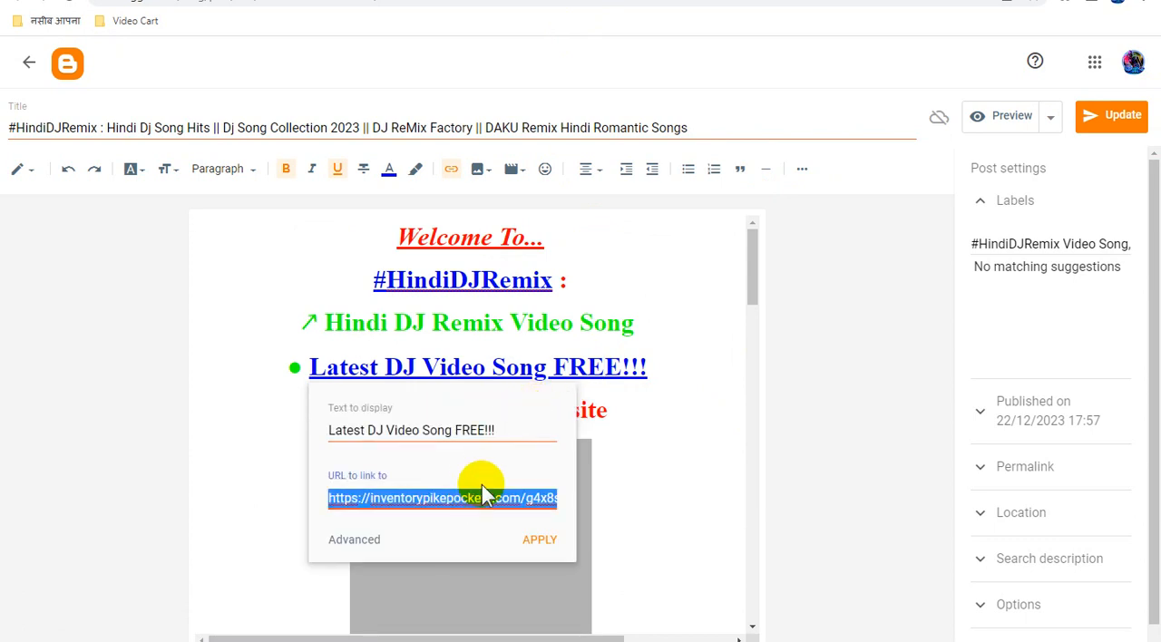
key("ctrl+v")
left_click(540, 540)
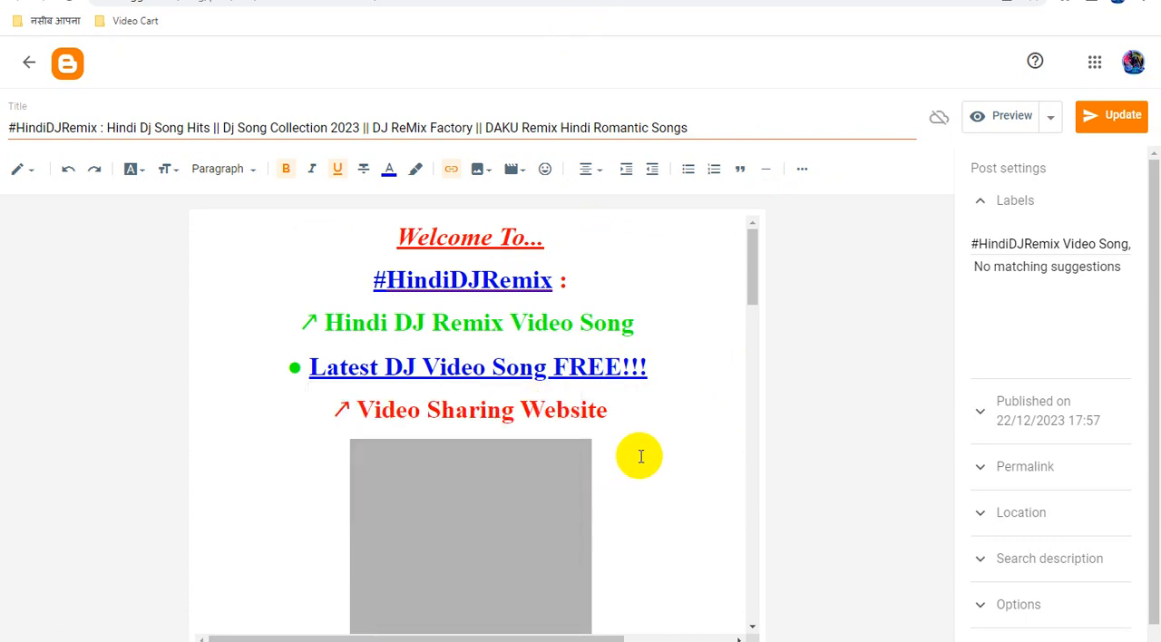
Replace the URL of the "YouTube Channel" credit link in the "Dj Song Collection 2023" post with the copied ad link.
scroll(637, 457, "down", 7)
scroll(640, 456, "down", 6)
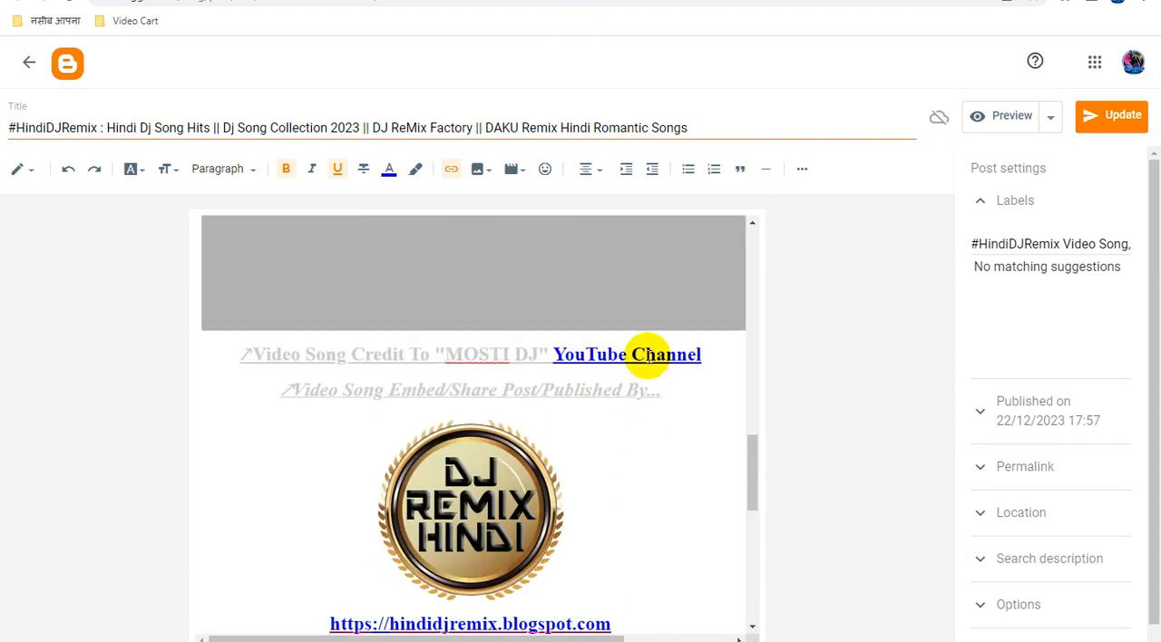
left_click(647, 354)
left_click(777, 388)
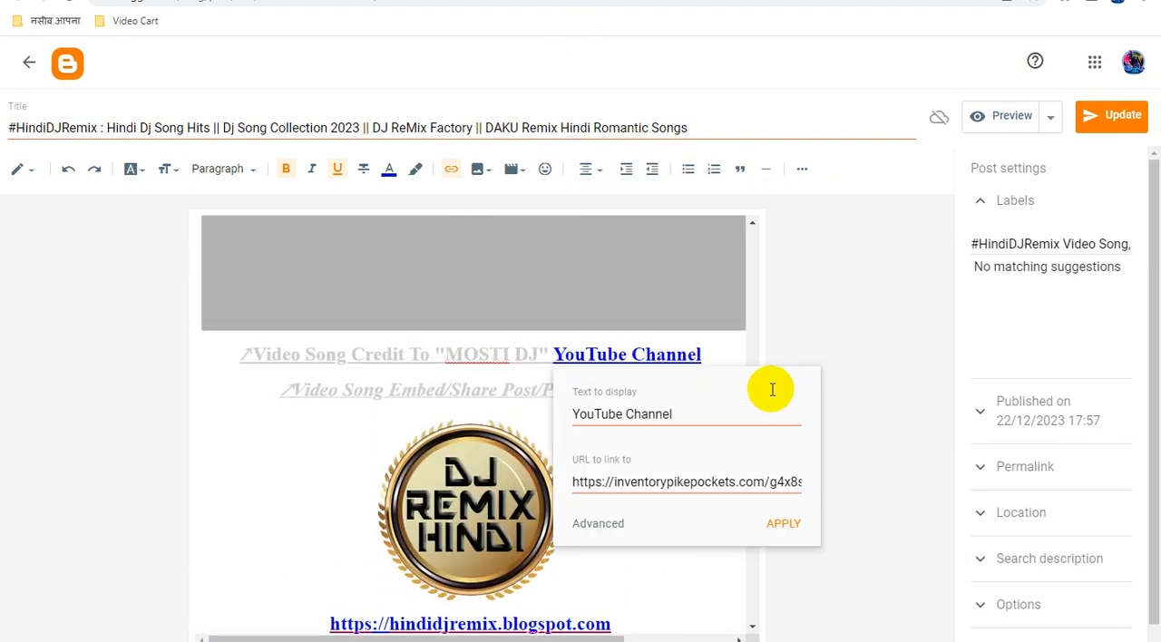
double_click(679, 474)
key("End")
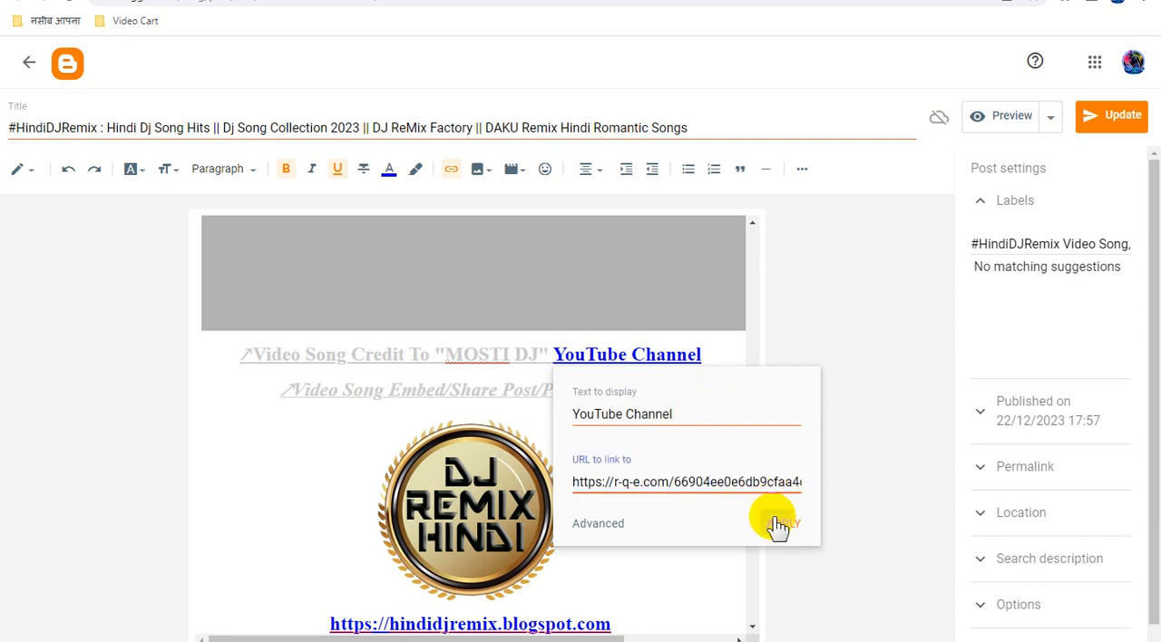
left_click(781, 523)
Replace the logo image's link in the "Dj Song Collection 2023" post with the copied ad link and update the post.
left_click(476, 469)
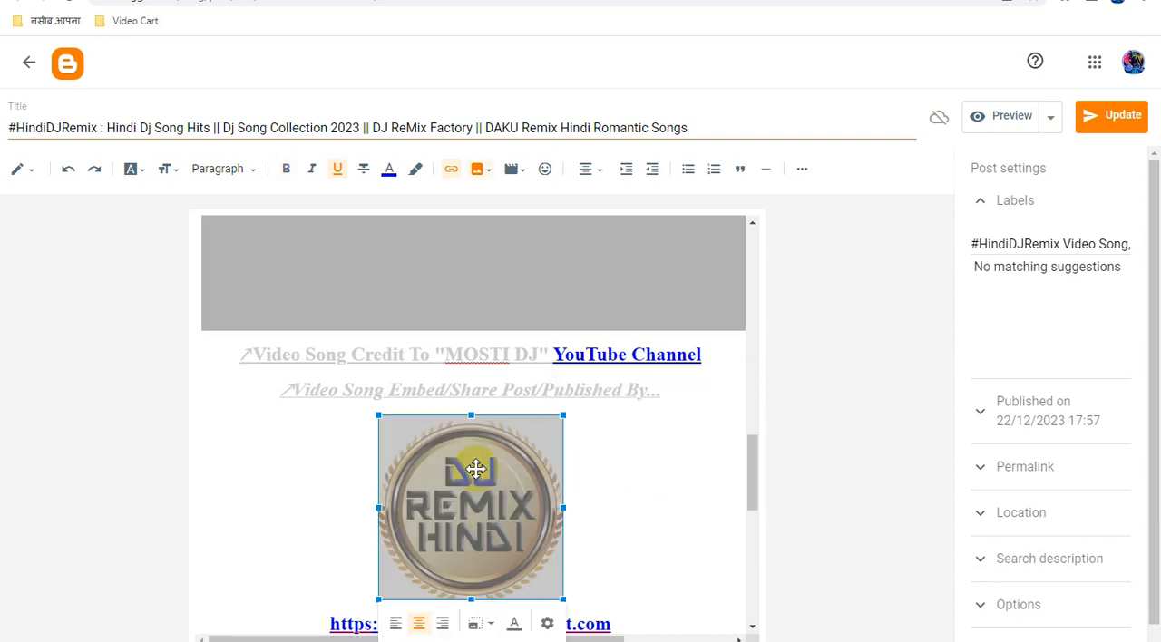
left_click(452, 168)
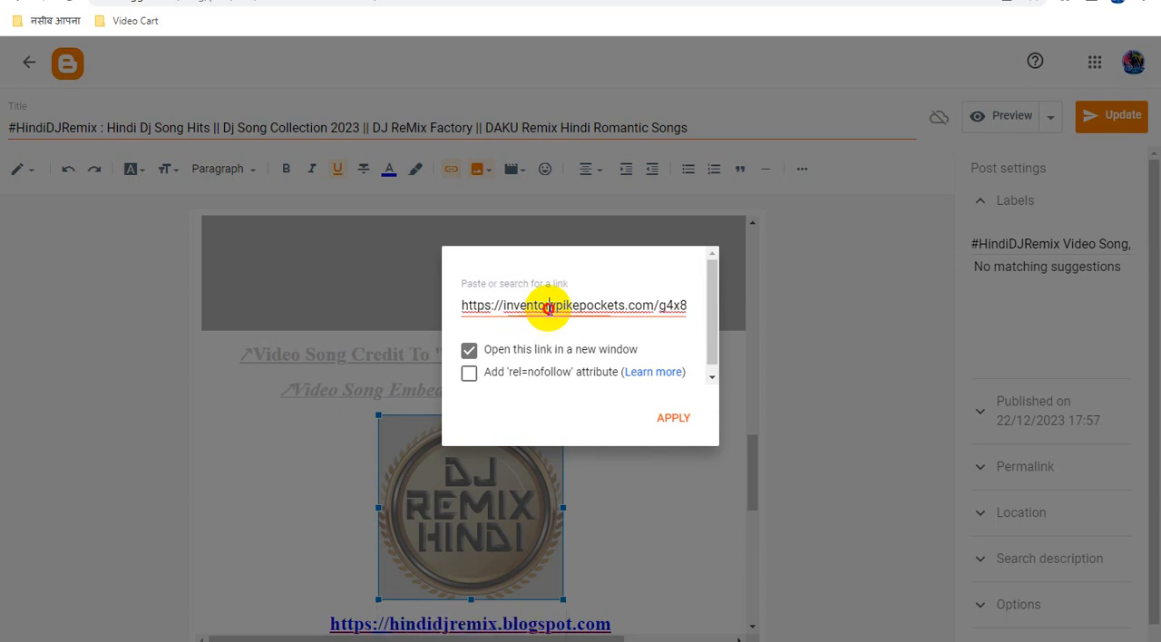
triple_click(548, 311)
key("ctrl+v")
left_click(687, 422)
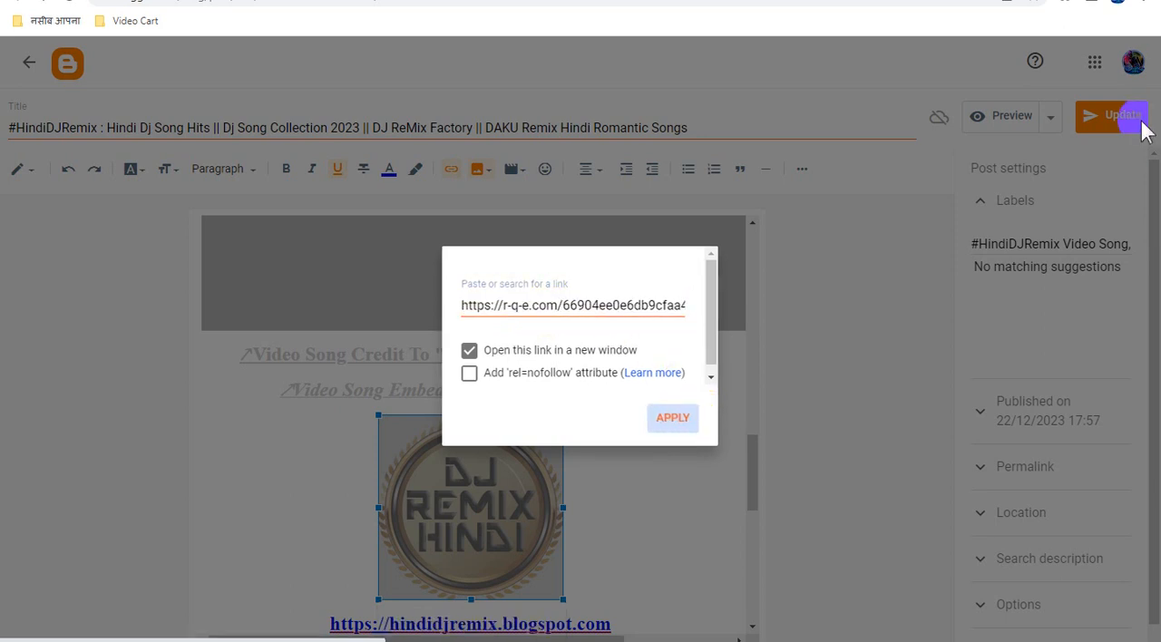
left_click(1122, 118)
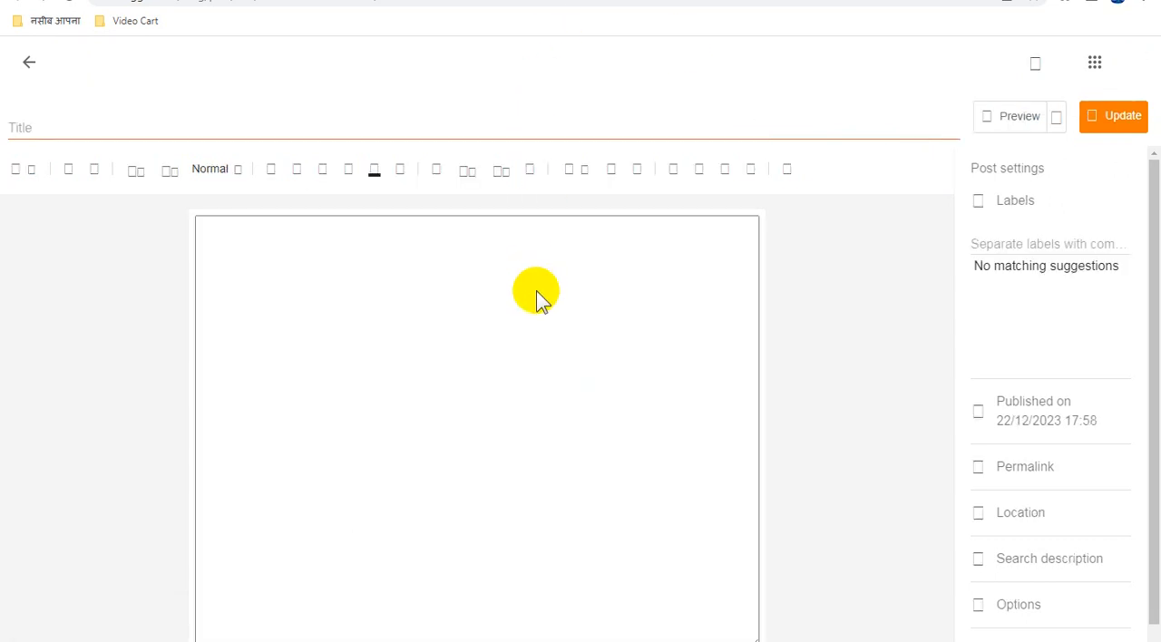
In the "Non Stop Dj Song 2023 | Bollywood Dj Song Remix" post, replace the URL of the "#HindiDJRemix" link with the copied ad link.
left_click(511, 282)
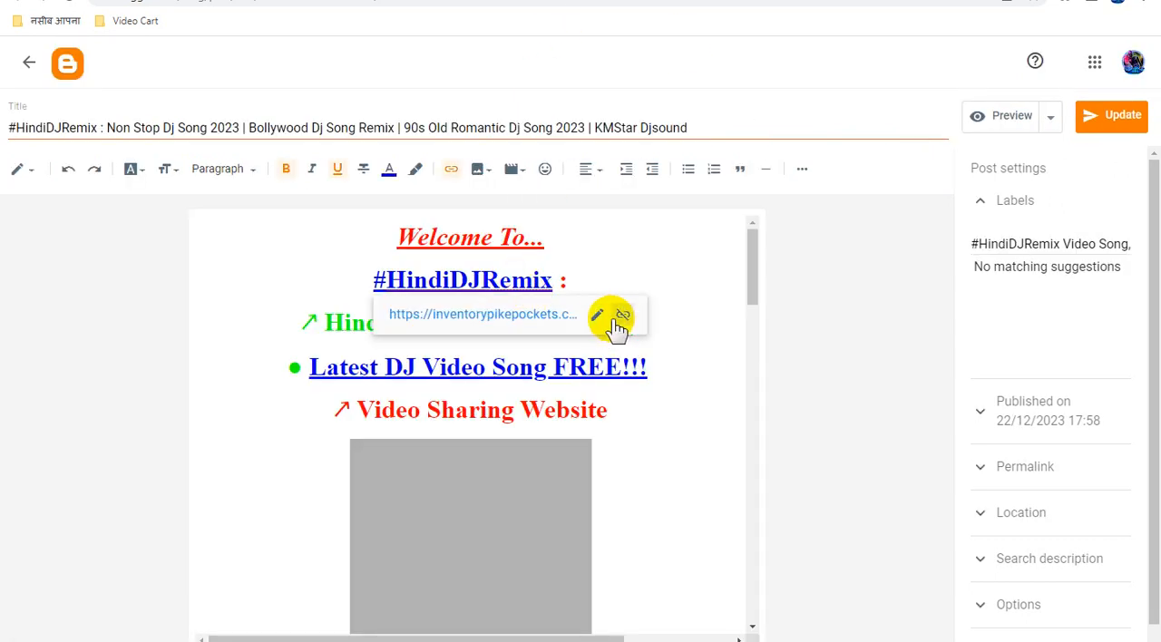
left_click(598, 318)
triple_click(555, 411)
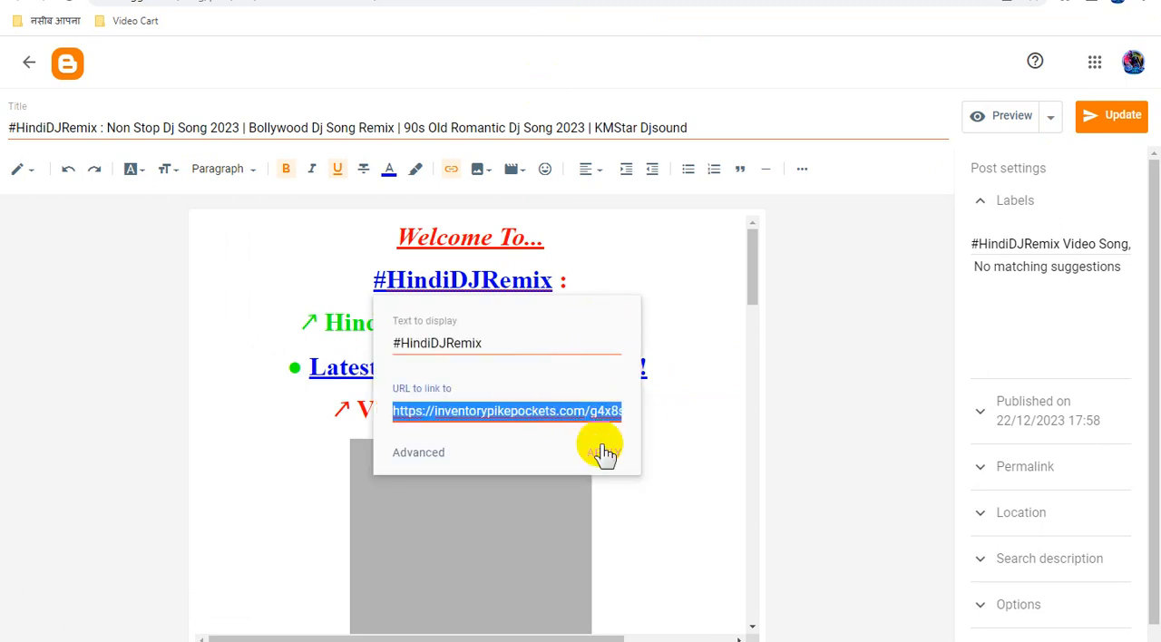
key("ctrl+v")
left_click(604, 451)
Replace the URL of the "Latest DJ Video Song FREE!!!" link in the "Non Stop Dj Song 2023" post with the copied ad link.
left_click(589, 367)
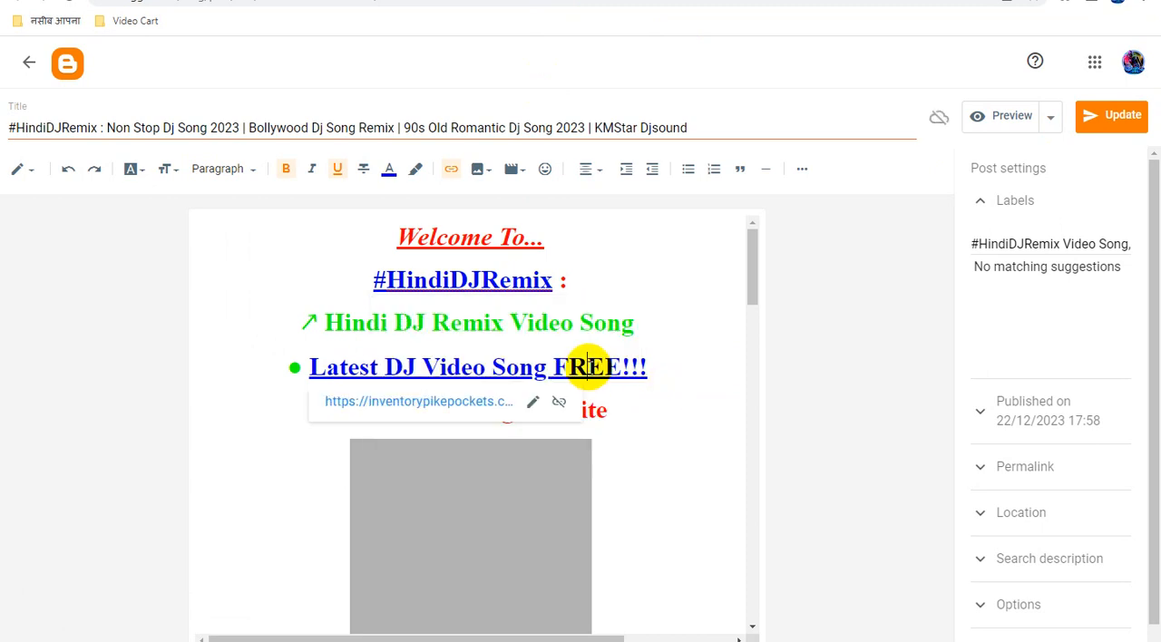
left_click(531, 405)
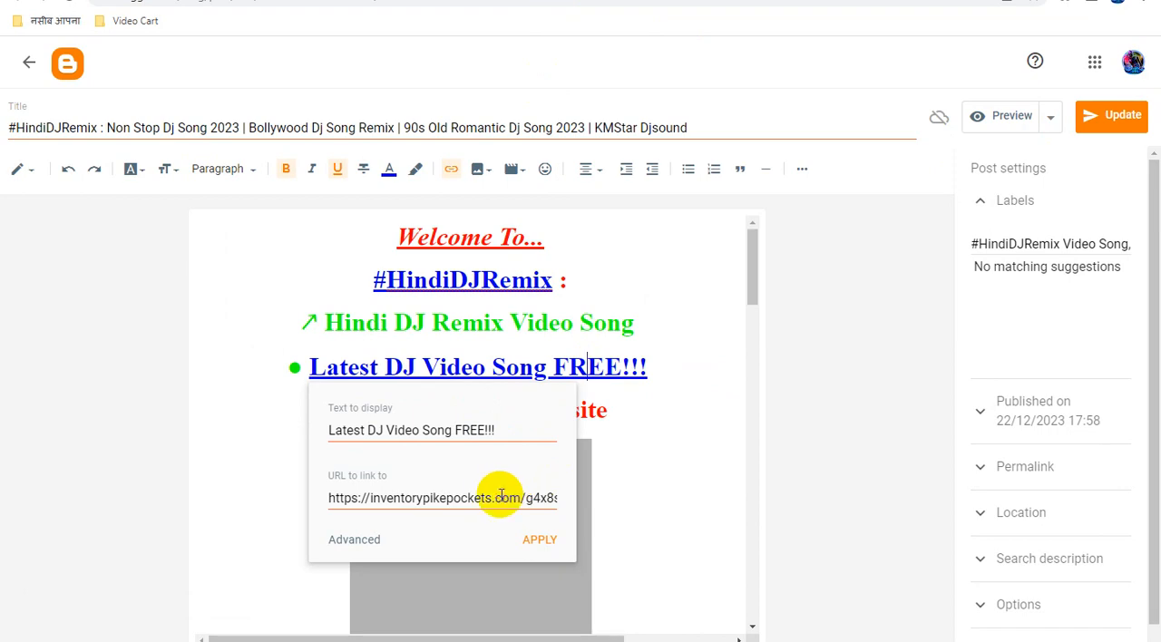
triple_click(501, 495)
key("ctrl+v")
left_click(542, 539)
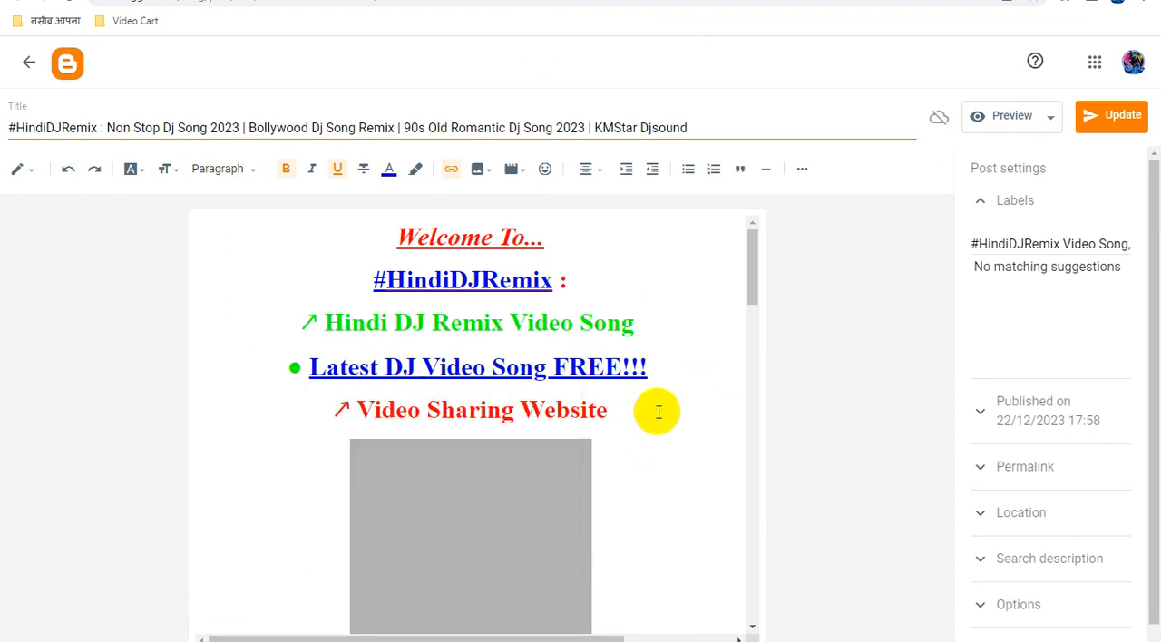
Replace the URL of the "YouTube Channel" credit link in the "Non Stop Dj Song 2023" post with the copied ad link.
scroll(659, 413, "down", 5)
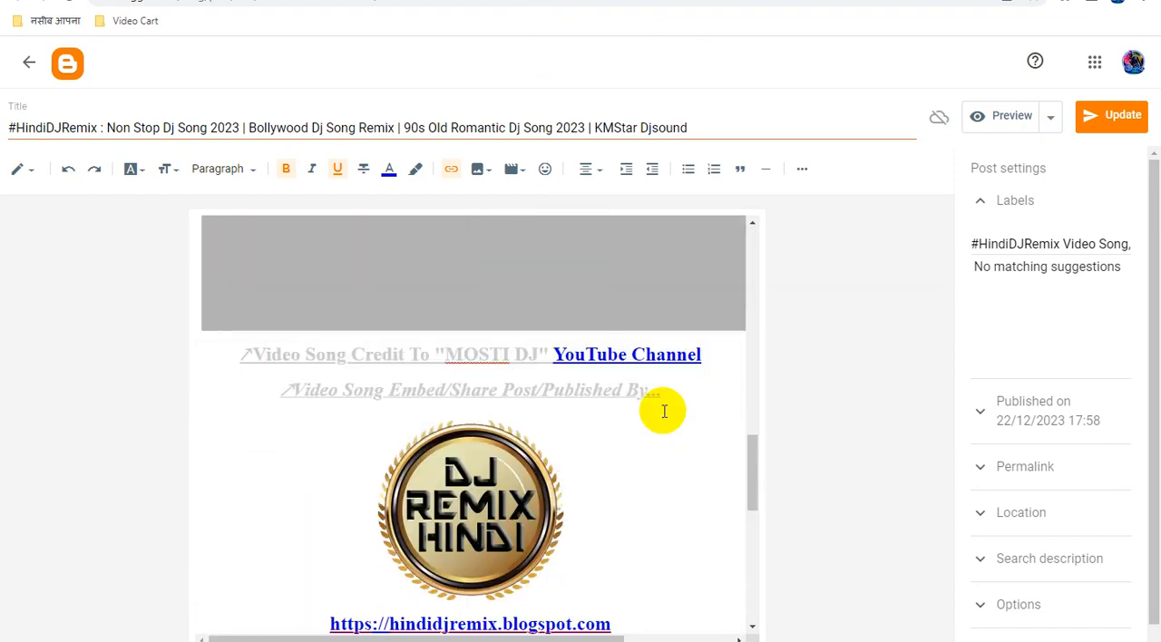
left_click(653, 352)
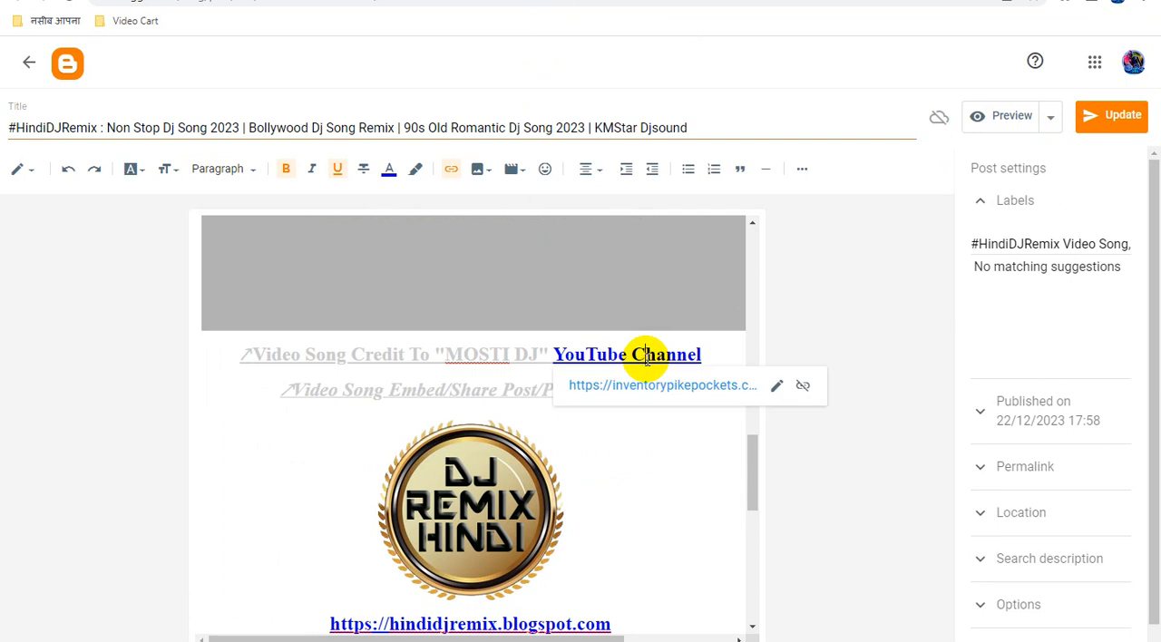
left_click(778, 386)
triple_click(661, 482)
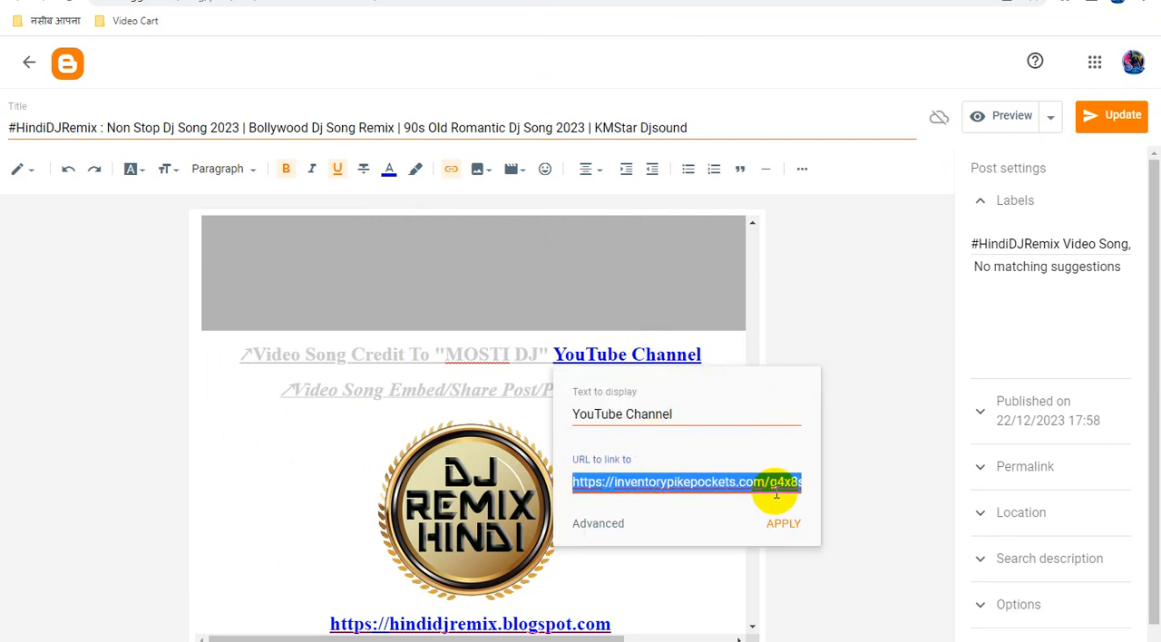
key("ctrl+v")
left_click(786, 527)
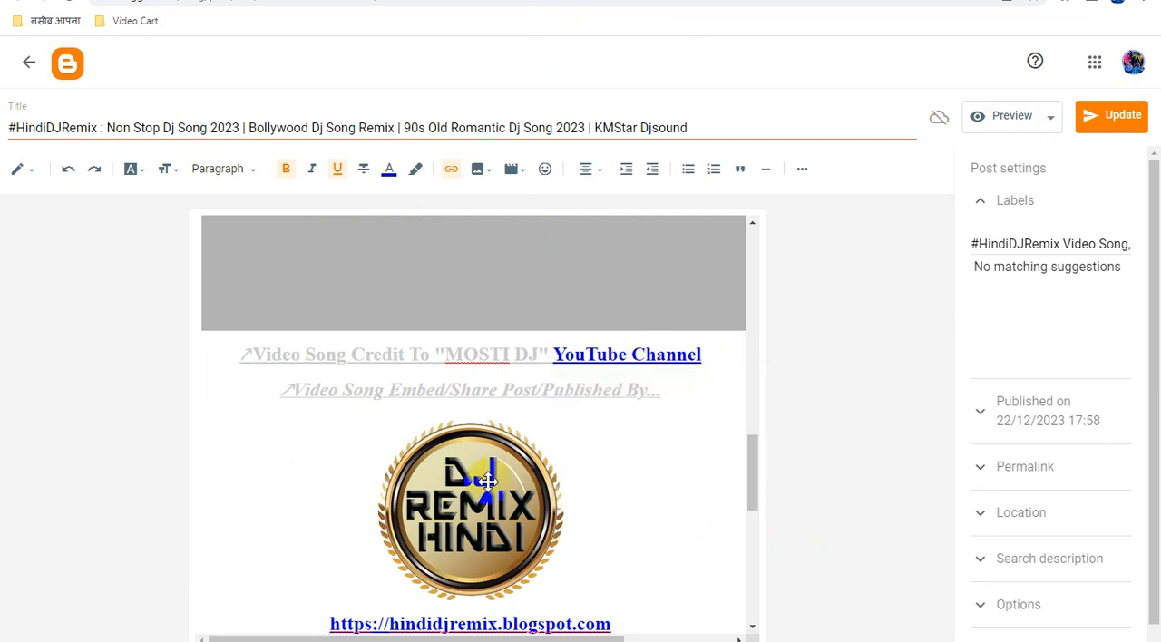
Replace the logo image's link in the "Non Stop Dj Song 2023" post with the copied ad link and update the post.
left_click(488, 480)
left_click(451, 168)
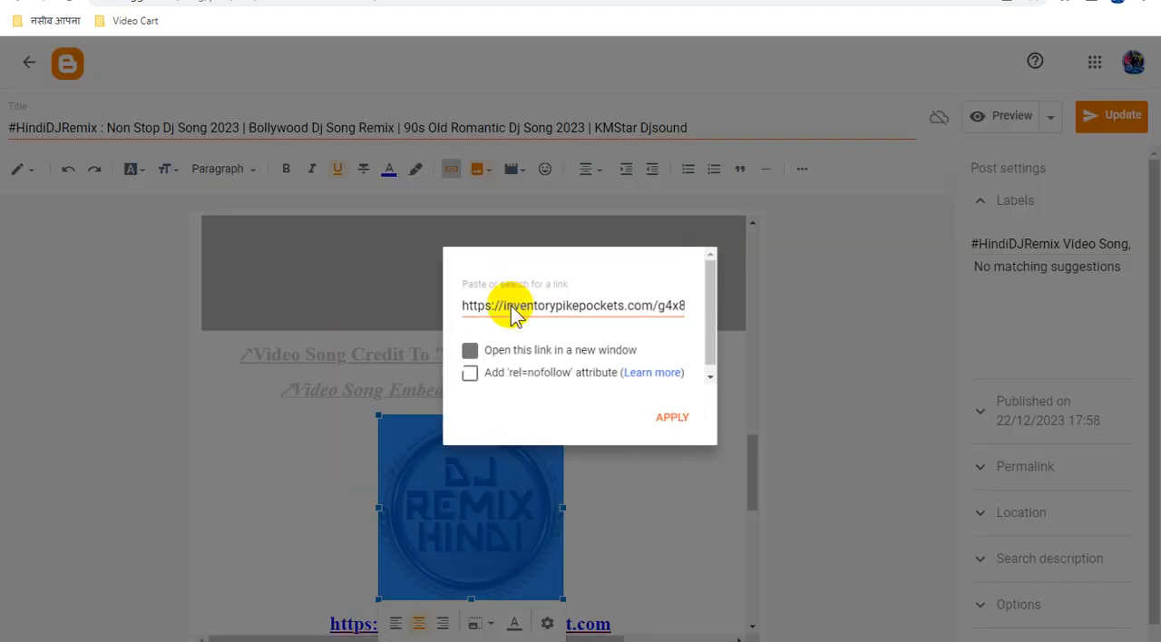
triple_click(514, 308)
key("ctrl+v")
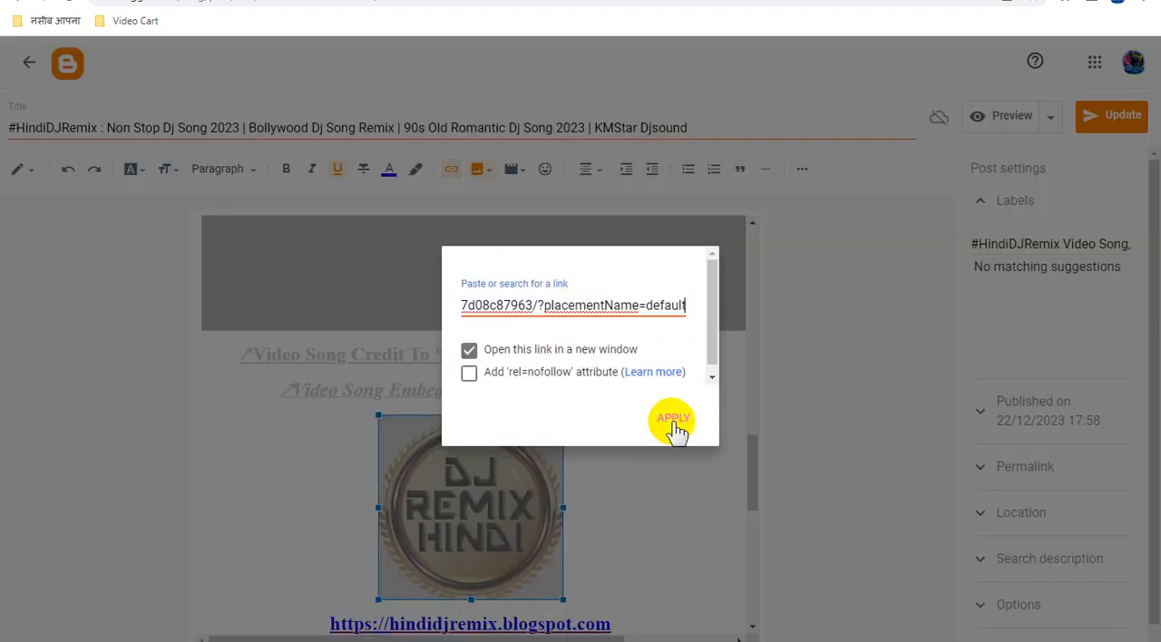
left_click(676, 423)
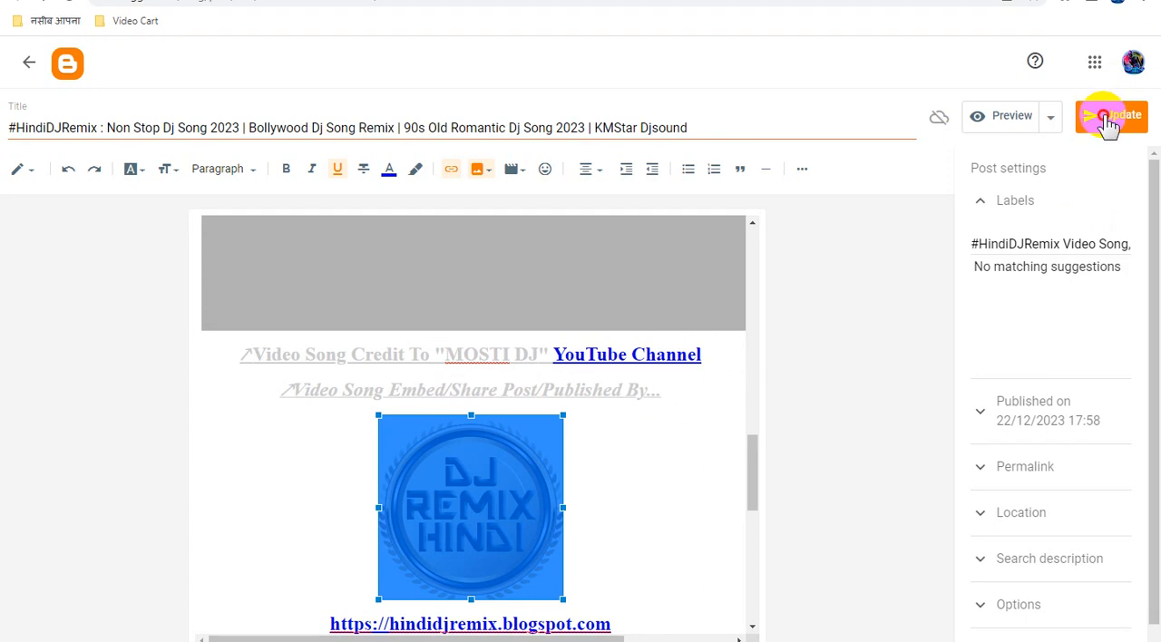
left_click(1107, 124)
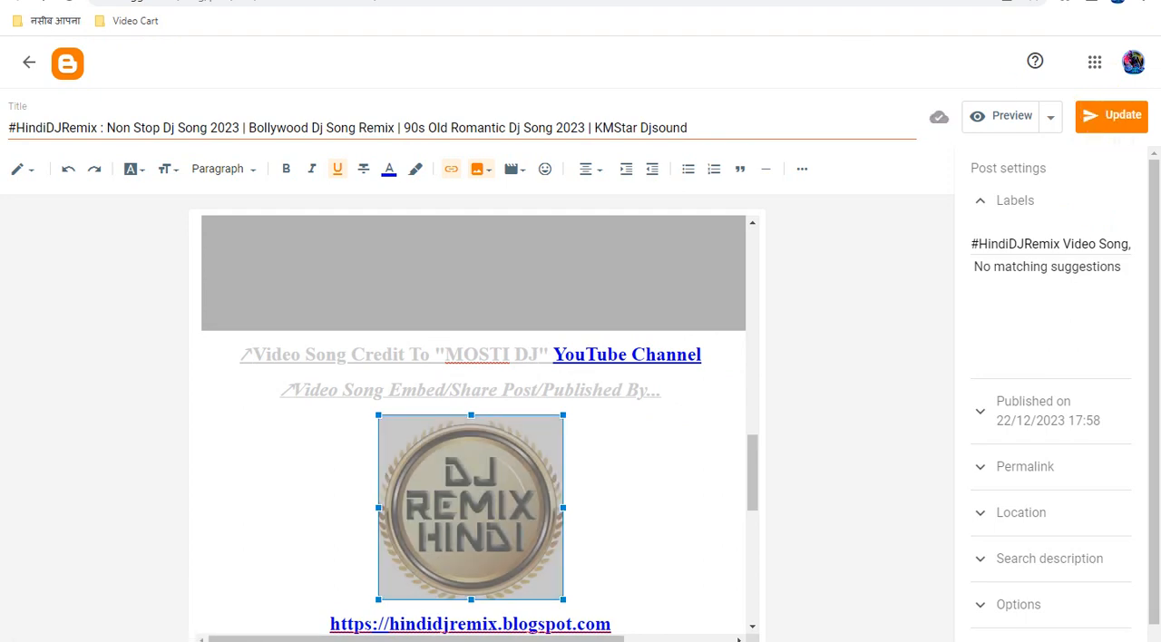
In the posts list, mark the "Hindi Dj Song Hits | Bollywood Old DJ Remix_All Time Hit's" and "DJ Video Song Poster Collect" posts and open each in its own tab.
left_click(626, 2)
scroll(486, 413, "up", 1)
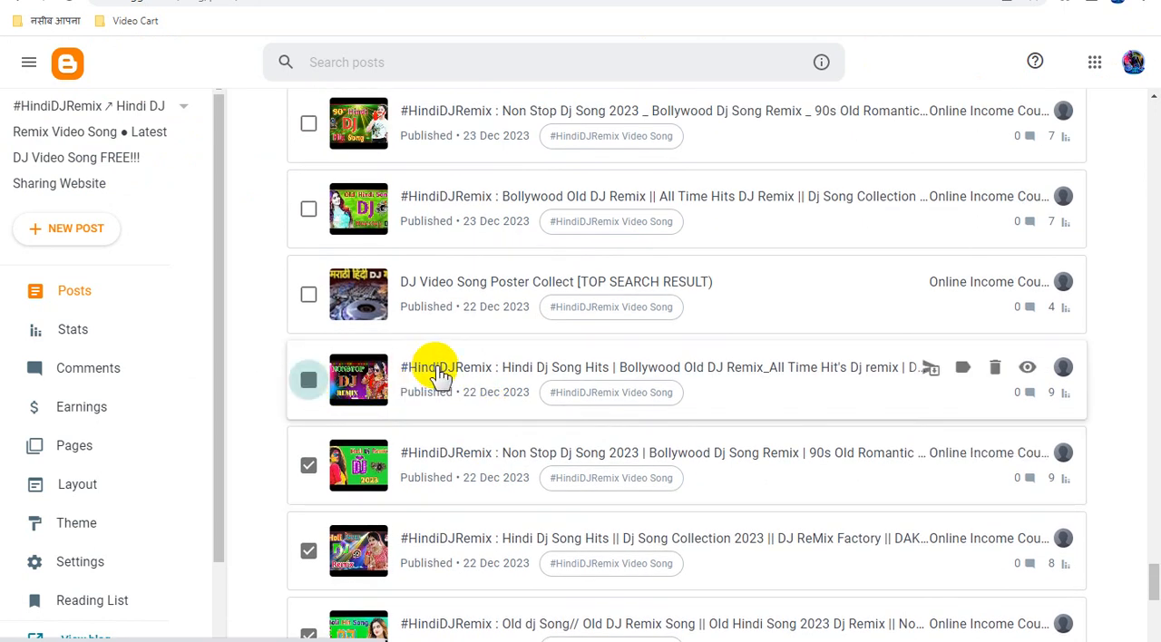
left_click(717, 2)
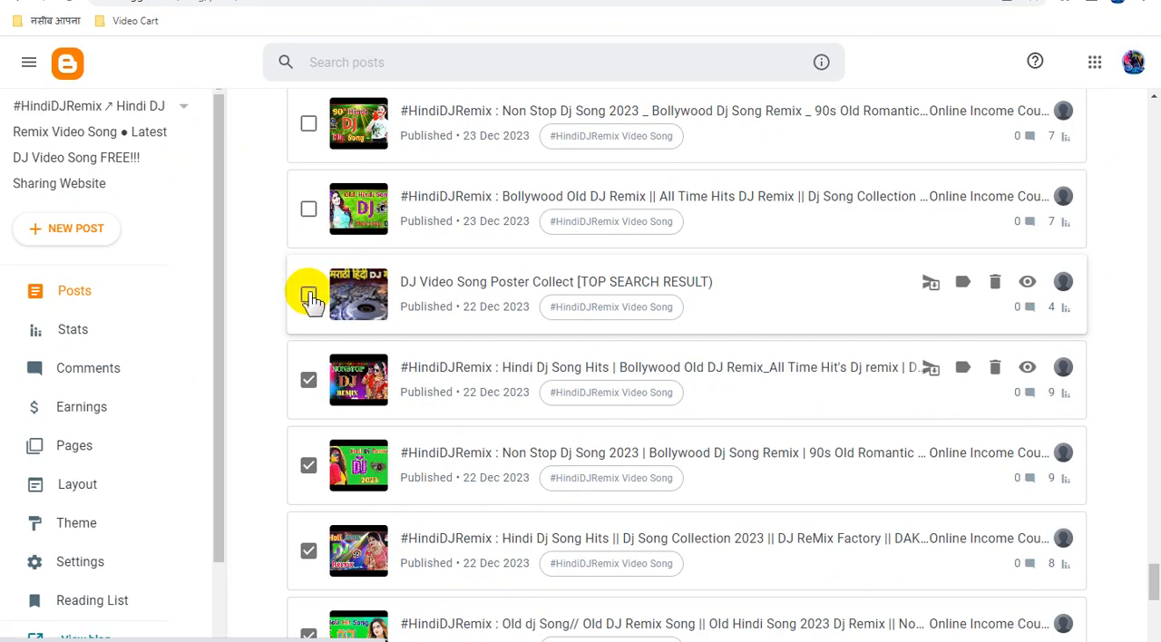
left_click(309, 296)
left_click_drag(453, 283, 544, 2)
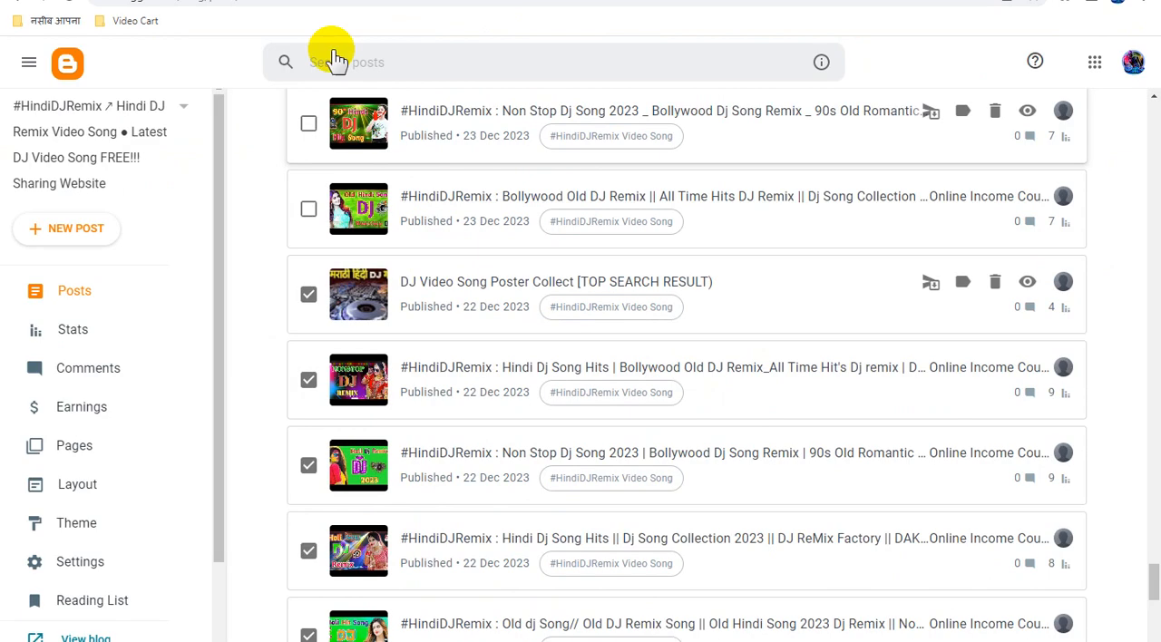
Mark the 23 Dec 2023 "Bollywood Old DJ Remix", "Non Stop Dj Song 2023" and "Dj Anupam Superhits Collection" posts, opening the first two in separate tabs.
scroll(402, 267, "up", 2)
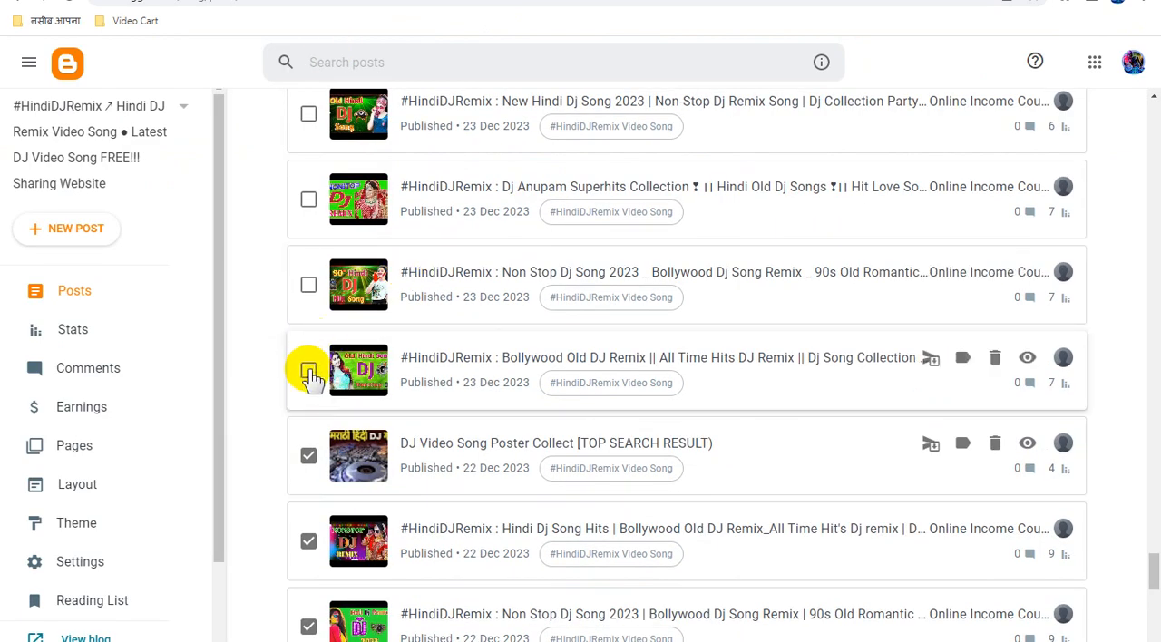
left_click(309, 372)
left_click_drag(475, 359, 749, 1)
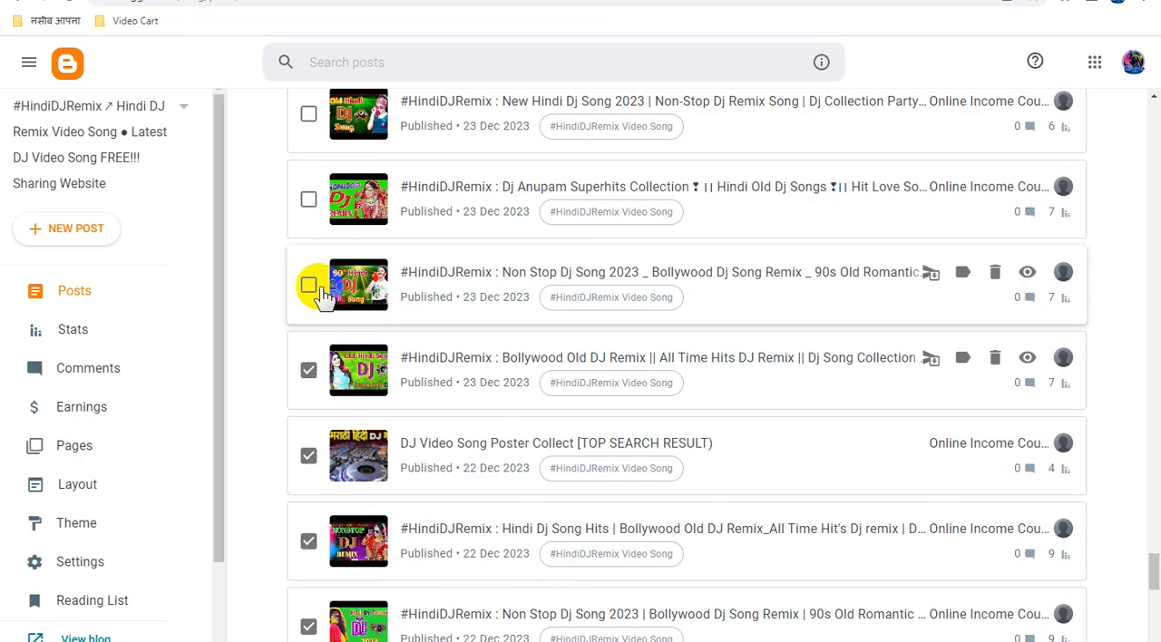
left_click(308, 286)
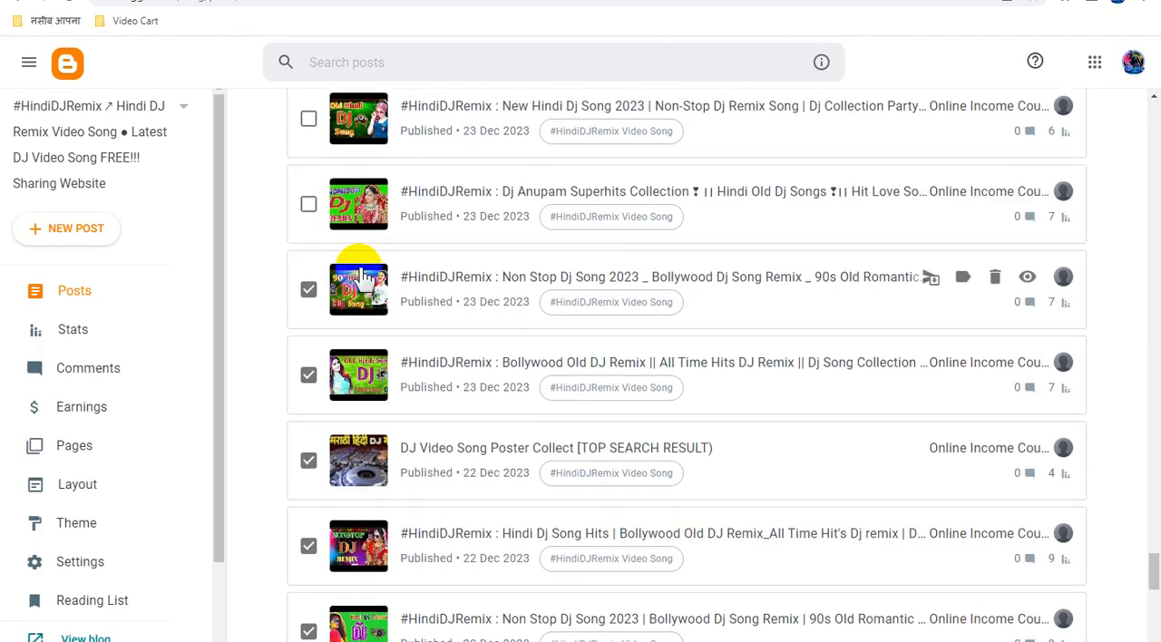
scroll(309, 286, "up", 1)
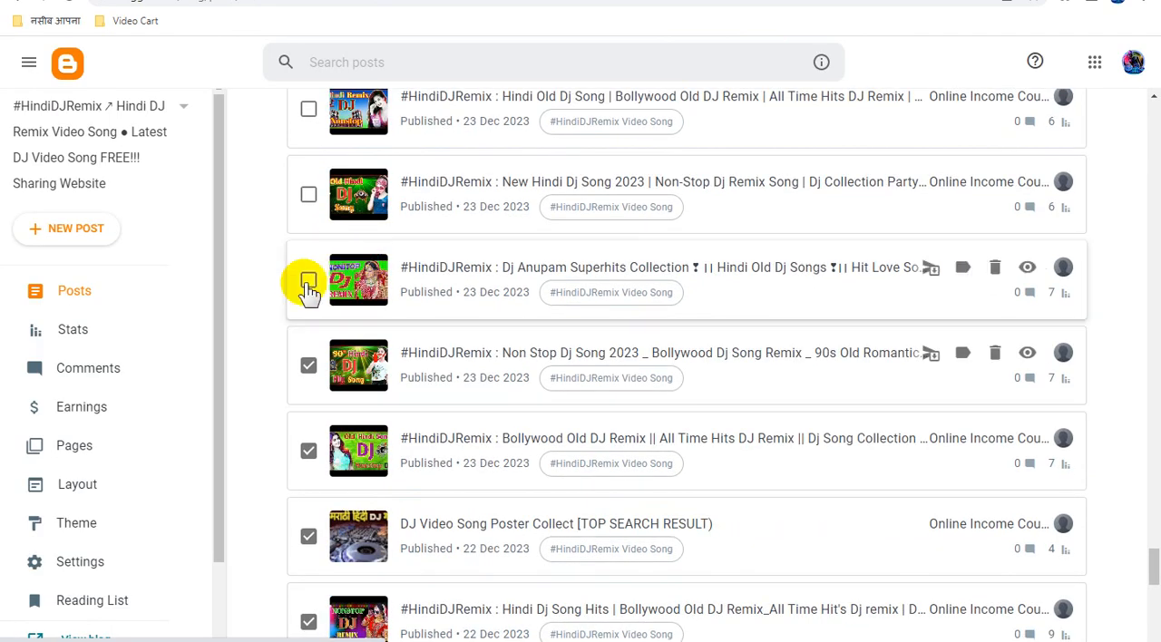
left_click(308, 283)
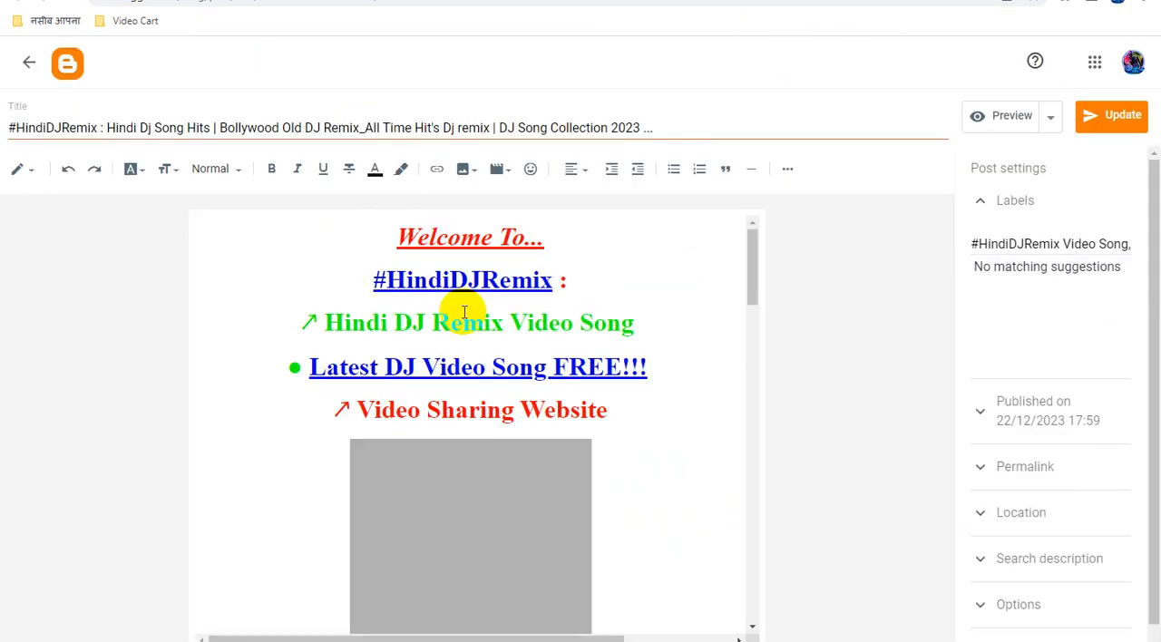
In the "Hindi Dj Song Hits | Bollywood Old DJ Remix_All Time Hit's" post, replace the "#HindiDJRemix" link's URL with the copied ad link.
left_click(498, 272)
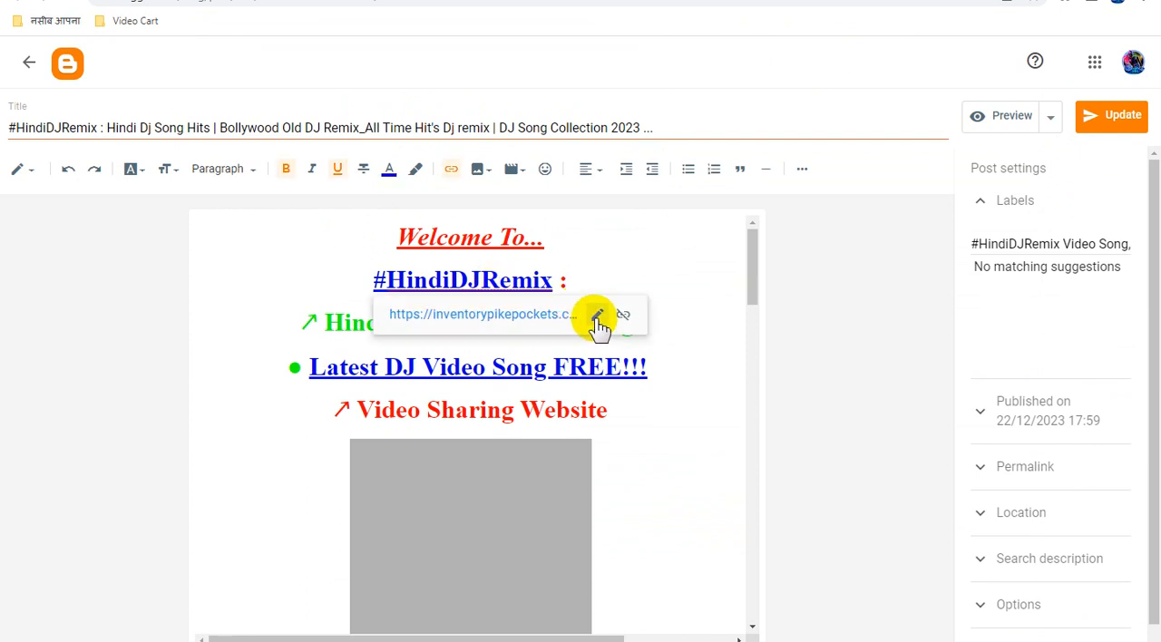
left_click(596, 318)
left_click(525, 412)
key("ctrl+v")
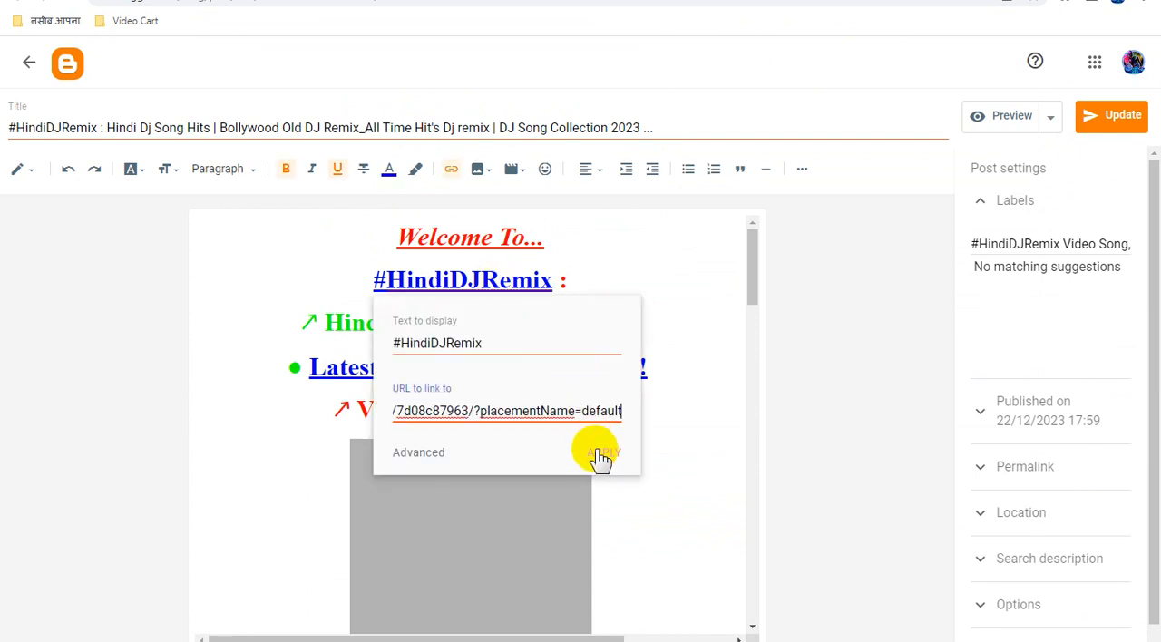
left_click(602, 453)
Replace the URL of the "Latest DJ Video Song FREE!!!" link in the "Hindi Dj Song Hits" post with the copied ad link.
left_click(603, 368)
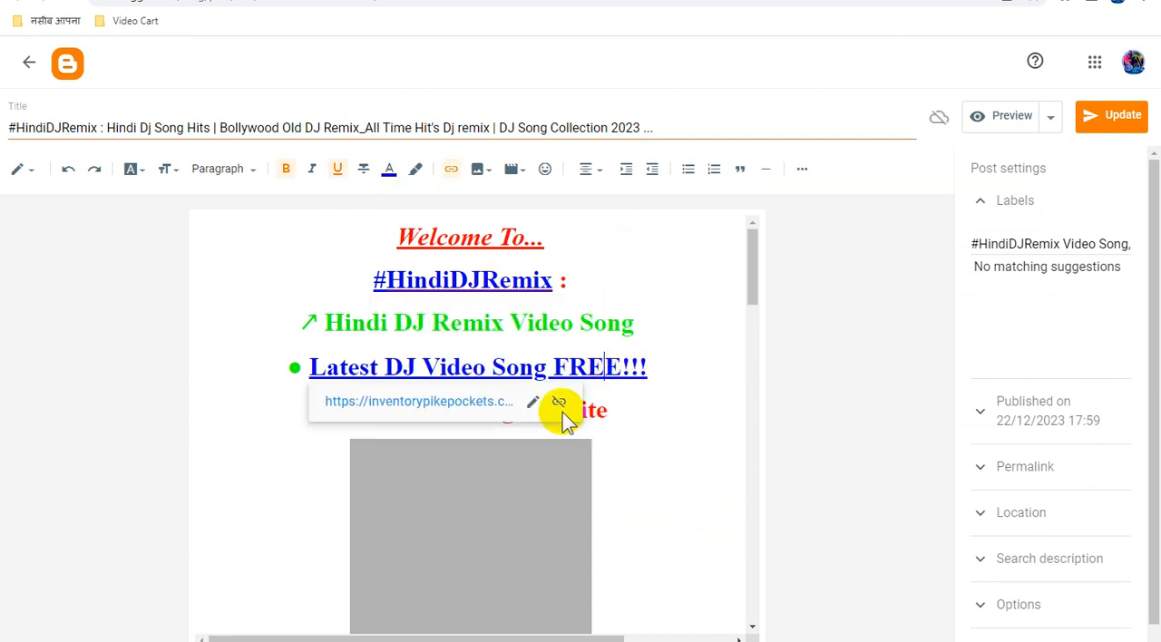
left_click(534, 407)
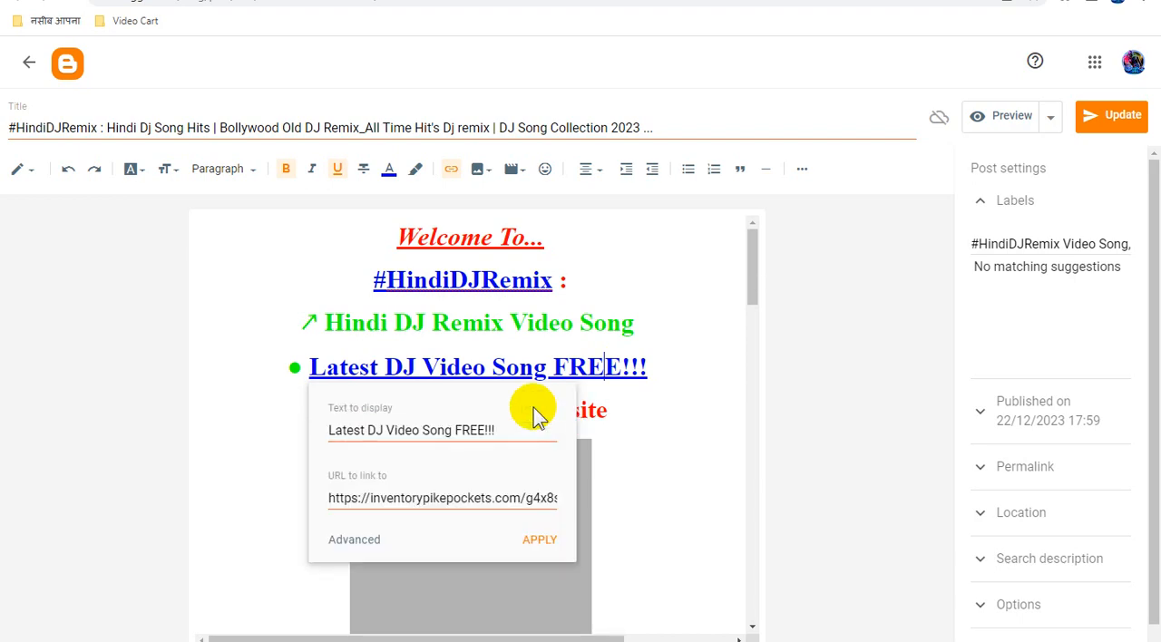
triple_click(452, 502)
key("ctrl+v")
left_click(539, 541)
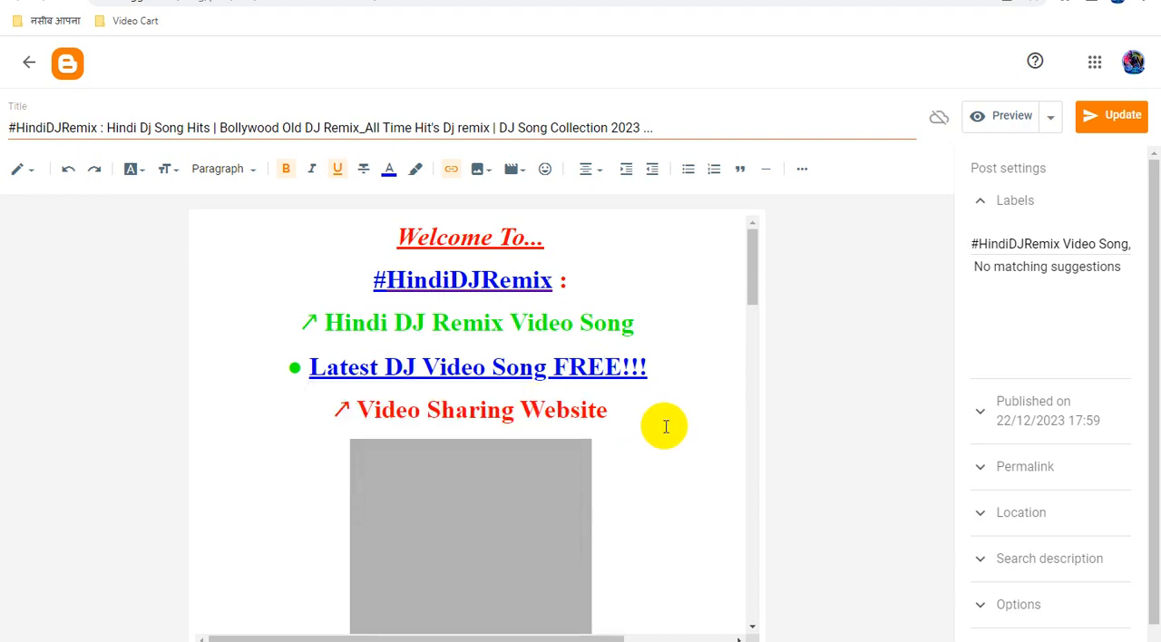
Replace the URL of the "YouTube Channel" credit link in the "Hindi Dj Song Hits" post with the copied ad link.
scroll(666, 427, "down", 10)
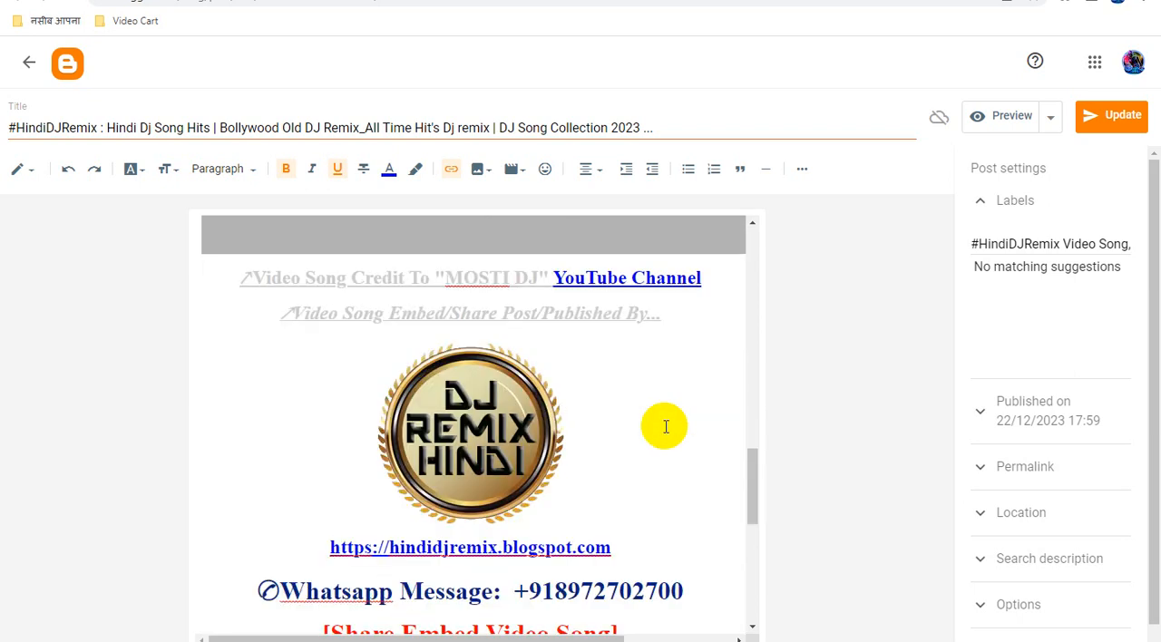
left_click(668, 274)
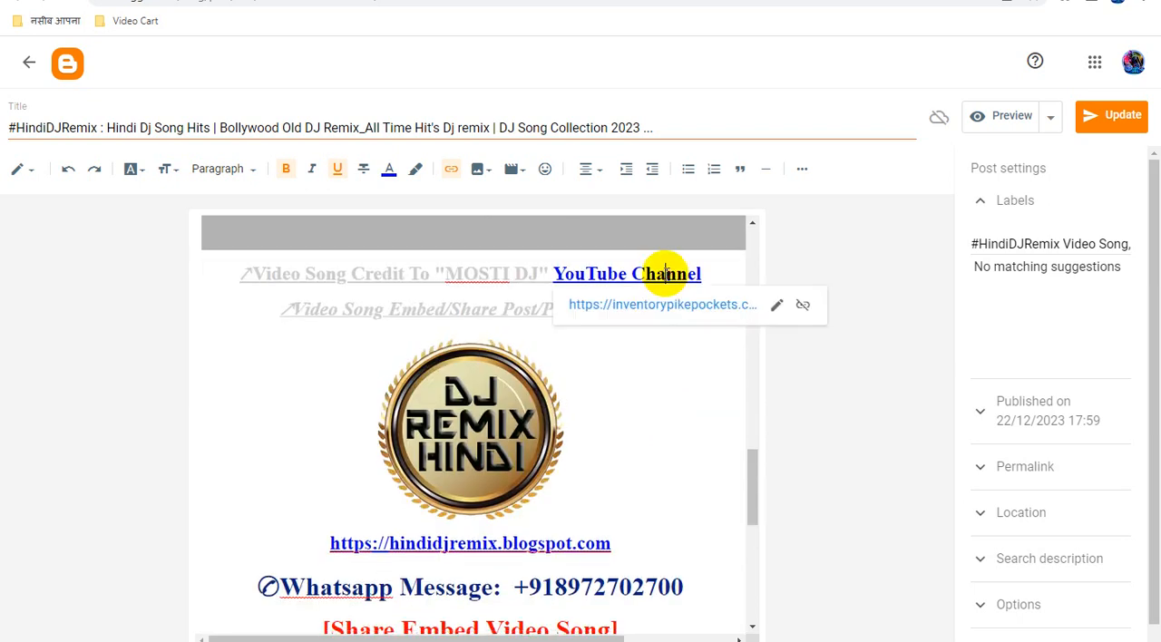
left_click(778, 306)
left_click_drag(632, 401, 790, 441)
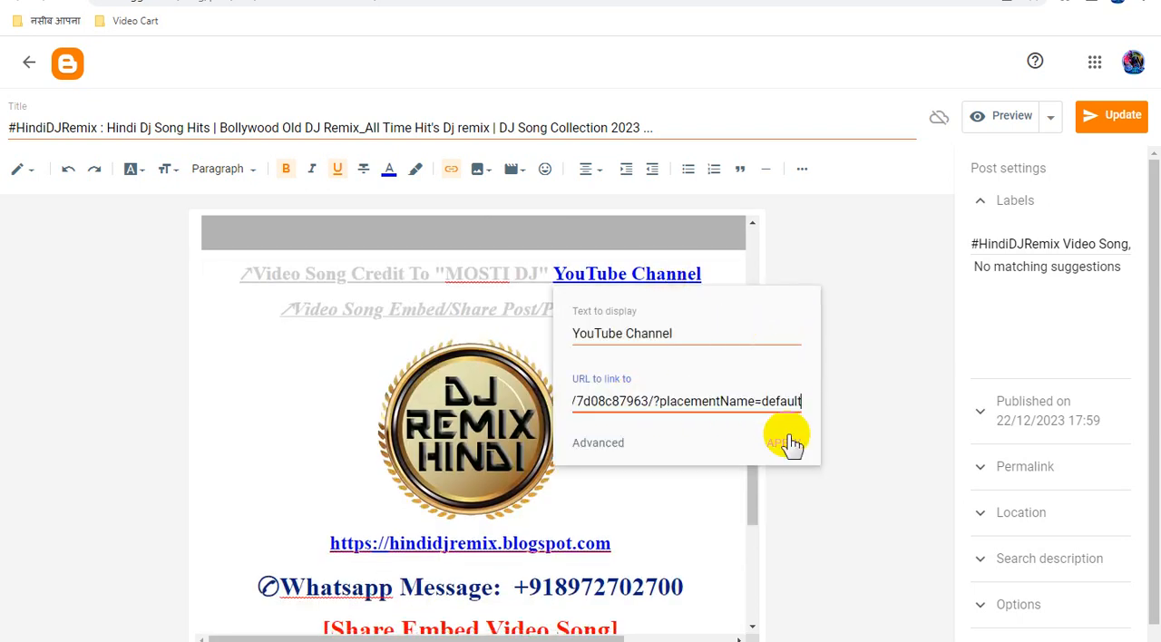
key("ctrl+v")
left_click(782, 442)
Replace the logo image's link in the "Hindi Dj Song Hits" post with the copied ad link and update the post.
left_click(487, 408)
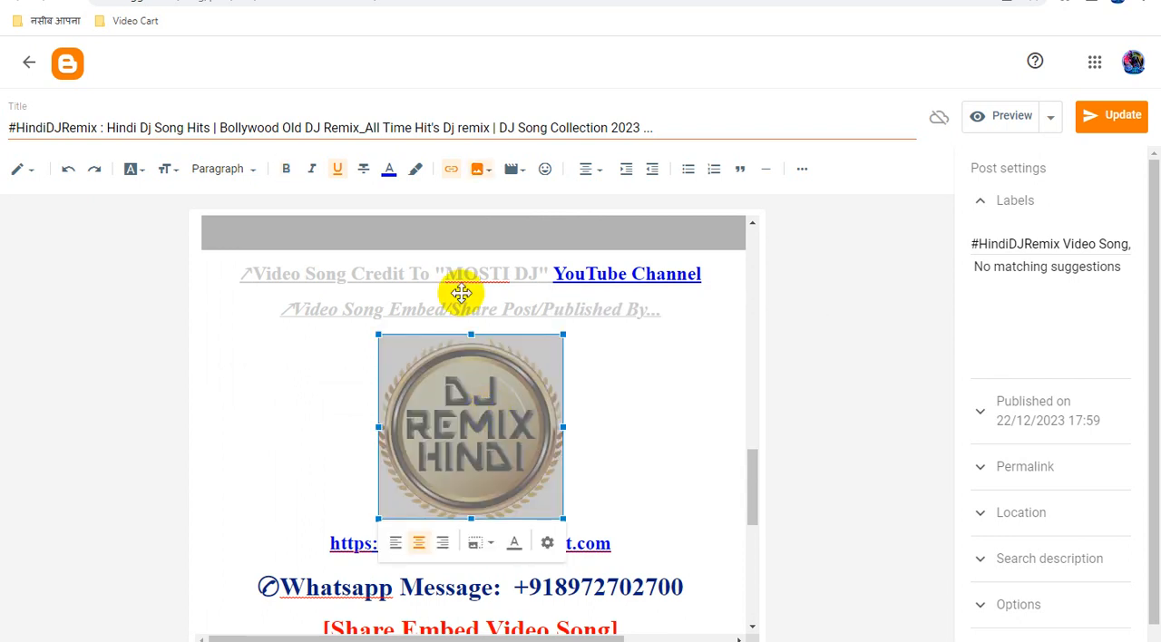
left_click(451, 169)
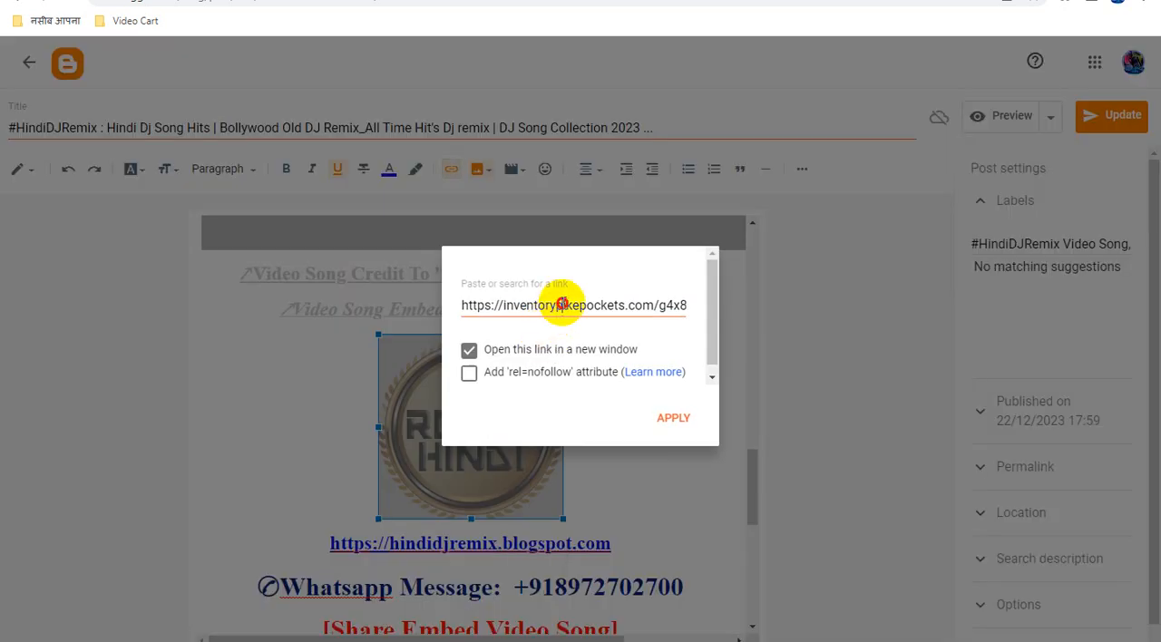
triple_click(563, 305)
key("ctrl+v")
key("Return")
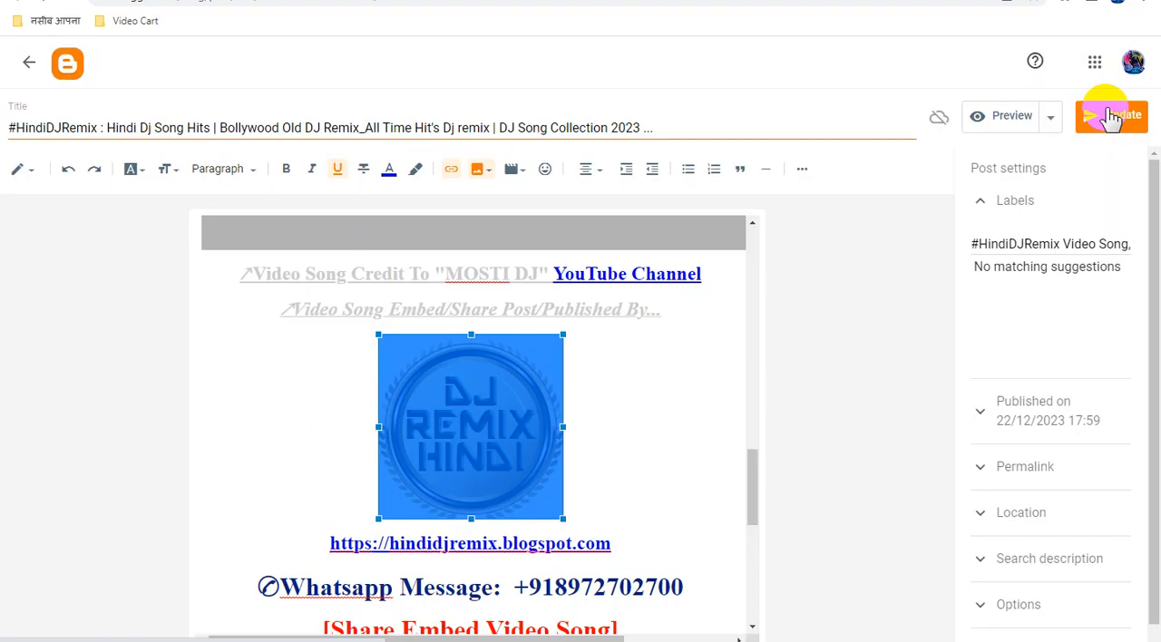
left_click(1111, 115)
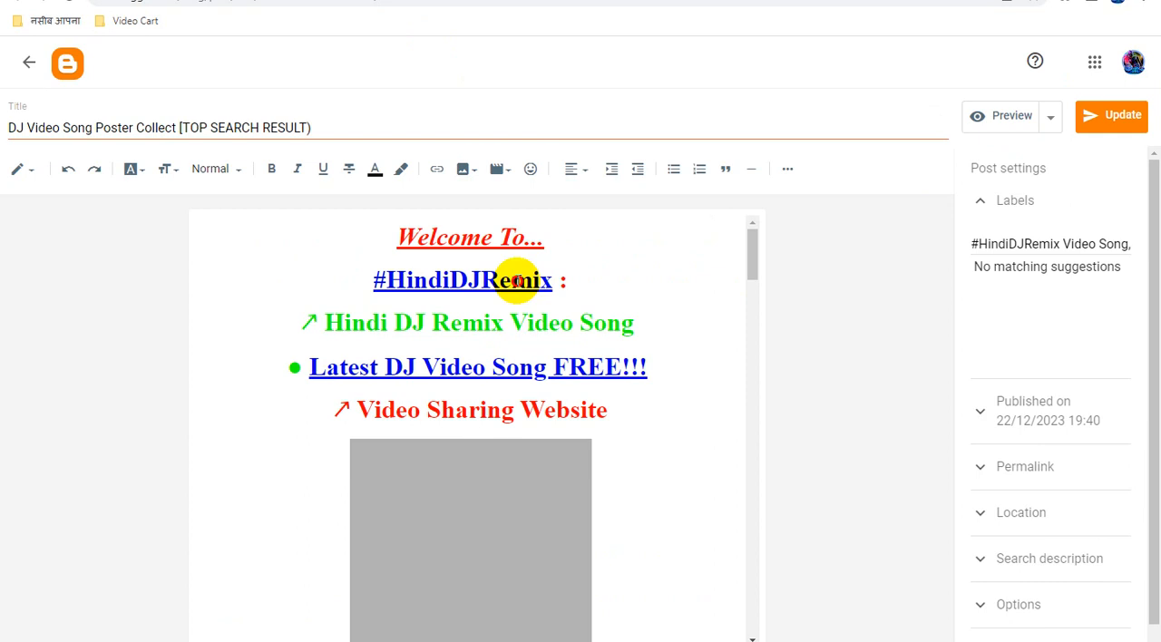
In the "DJ Video Song Poster Collect [TOP SEARCH RESULT)" post, replace the URL of the "#HindiDJRemix" link with the copied ad link.
left_click(517, 280)
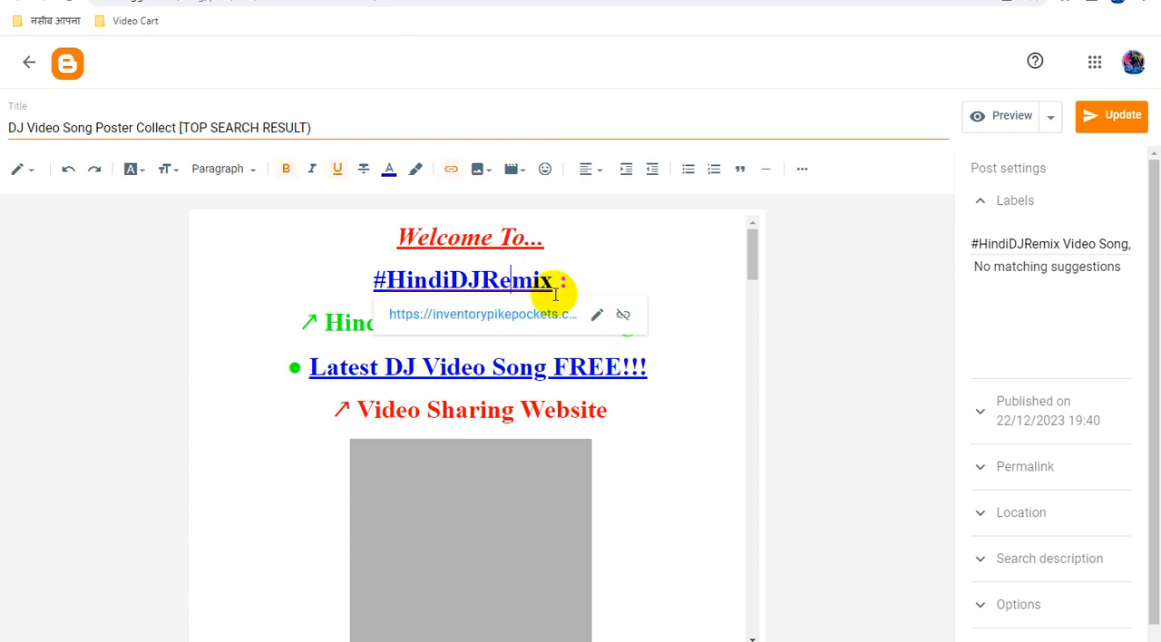
left_click(595, 311)
triple_click(517, 414)
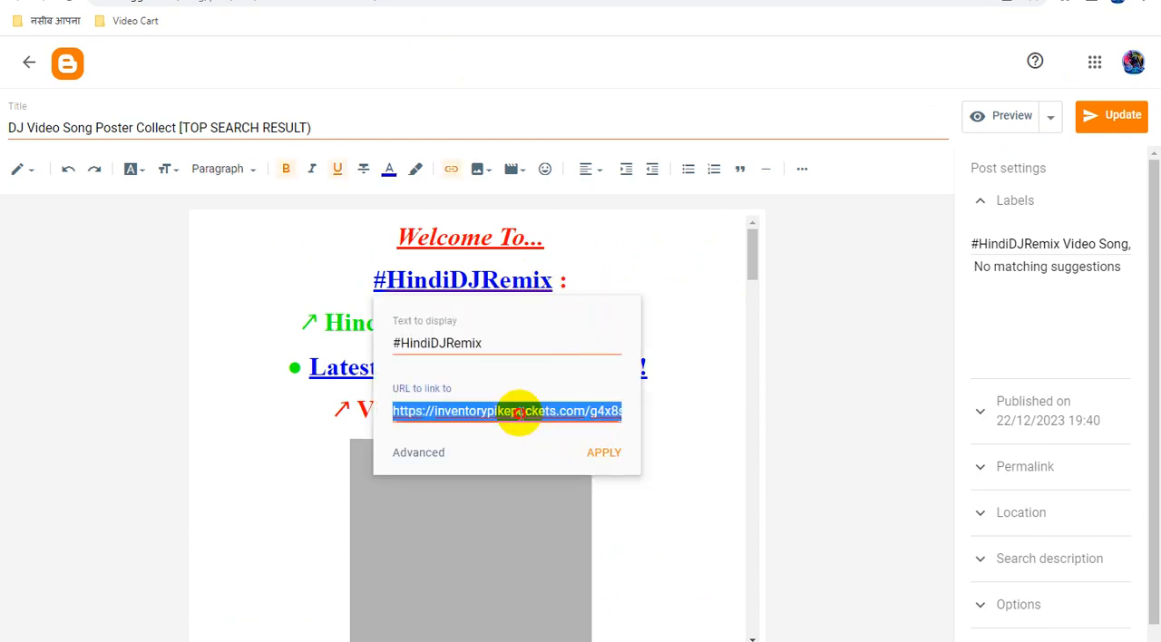
key("ctrl+v")
left_click(606, 453)
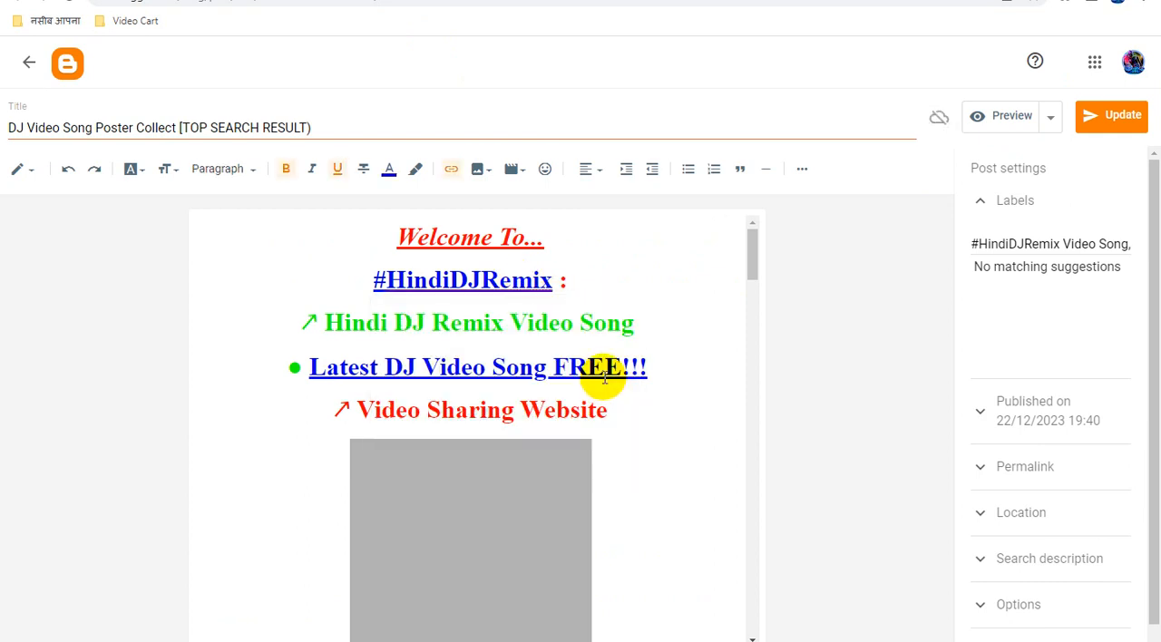
Replace the URL of the "Latest DJ Video Song FREE!!!" link in the "DJ Video Song Poster Collect" post with the copied ad link.
left_click(607, 367)
left_click(533, 404)
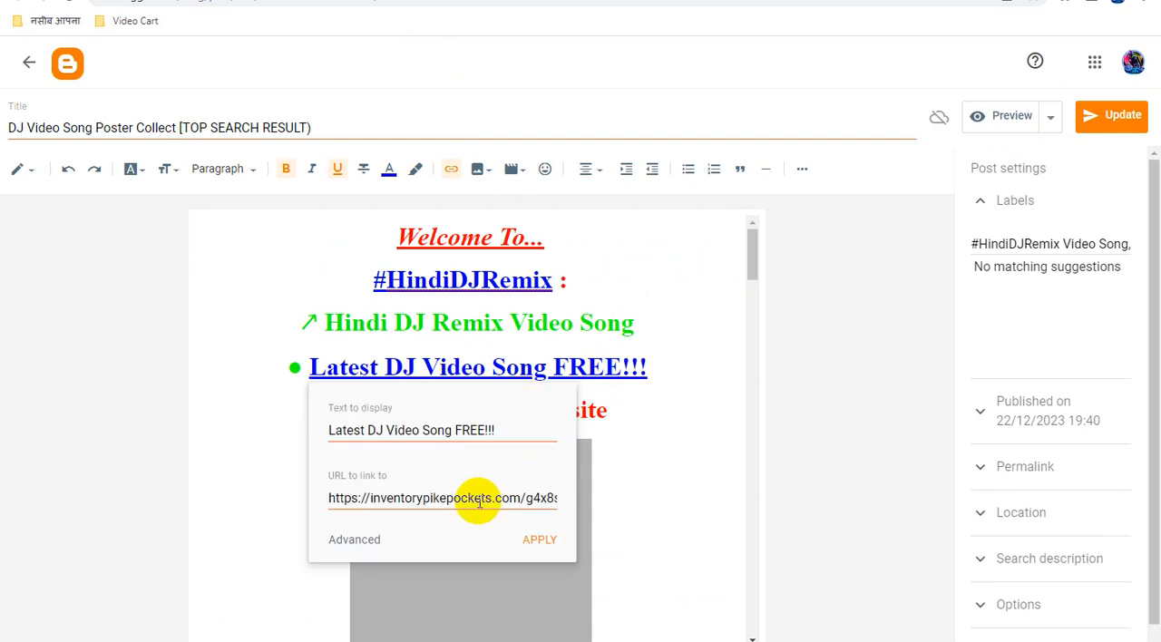
triple_click(479, 501)
key("ctrl+v")
left_click(542, 535)
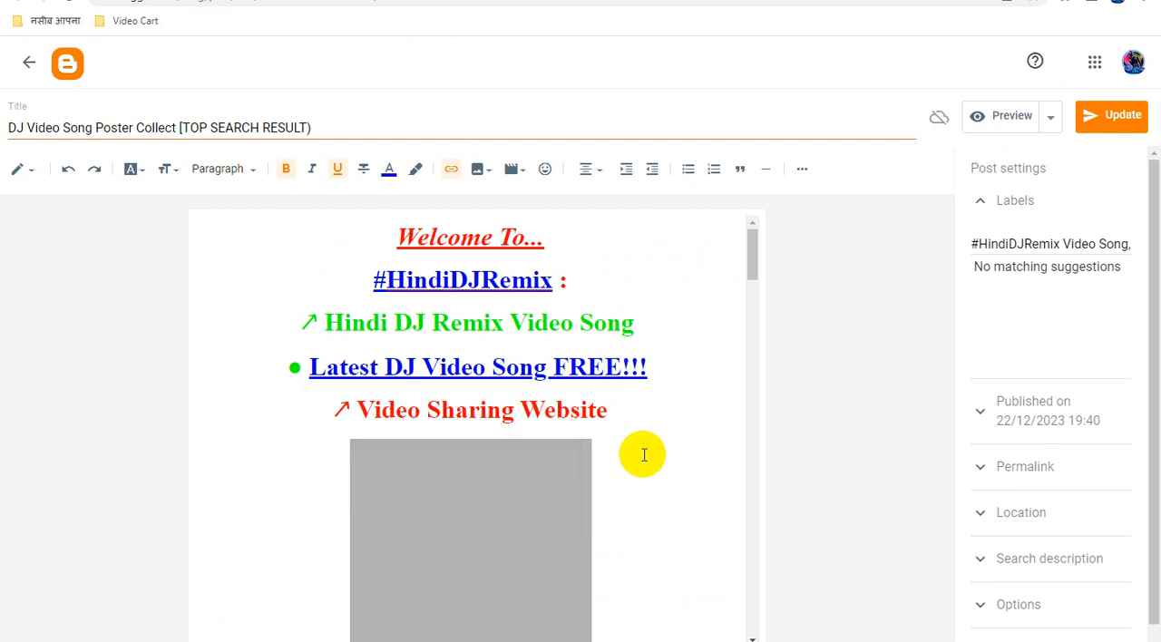
Replace the URL of the "Marathi DJ song Marathi DJ Remix Marathi VS Hindi DJ Song" caption link under the first poster with the copied ad link.
scroll(666, 456, "down", 8)
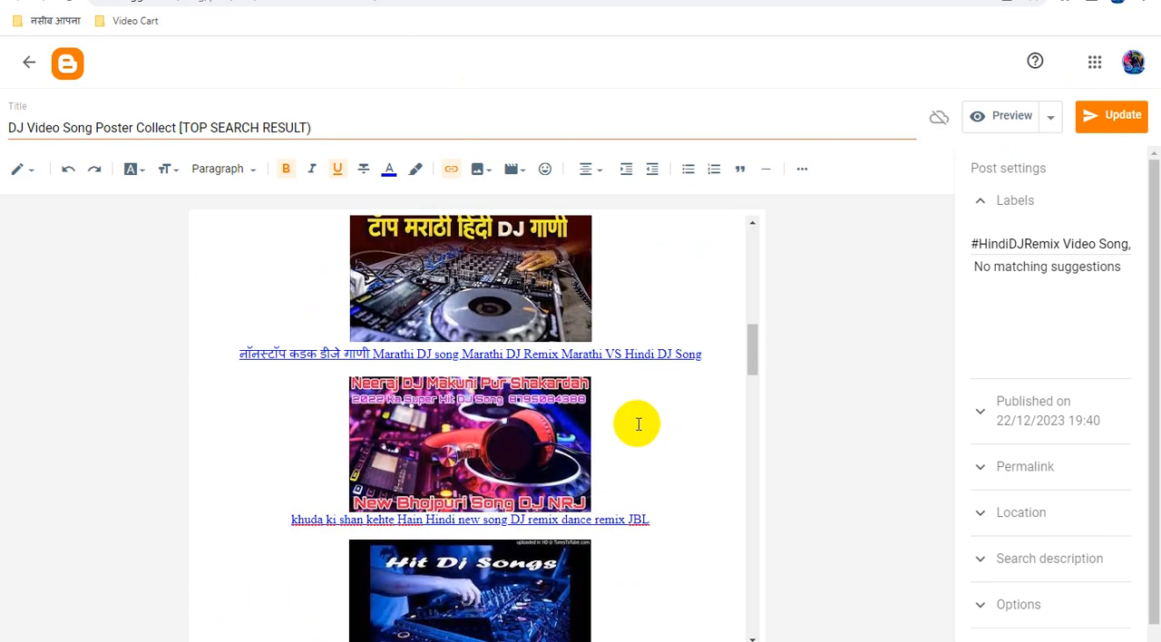
scroll(639, 424, "up", 8)
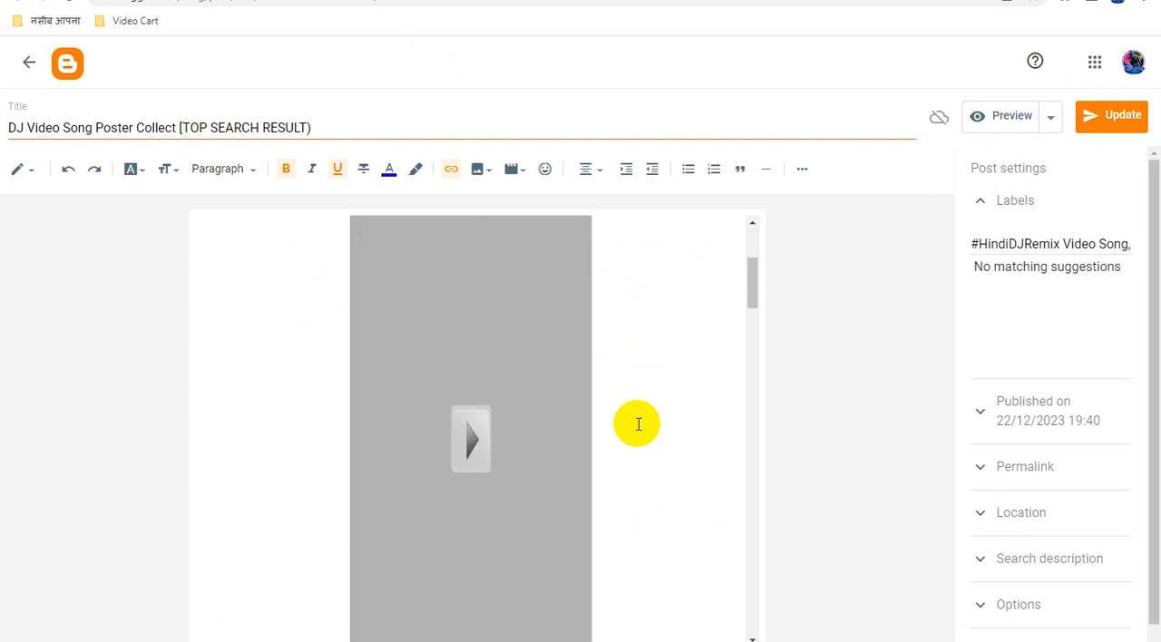
scroll(639, 424, "down", 7)
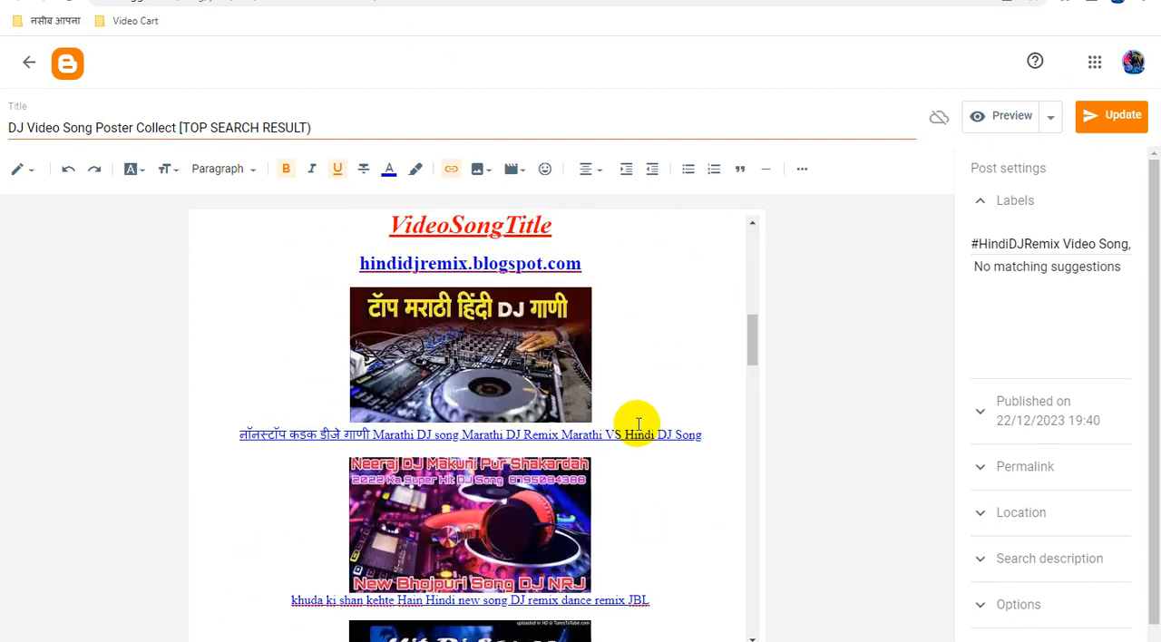
left_click(585, 432)
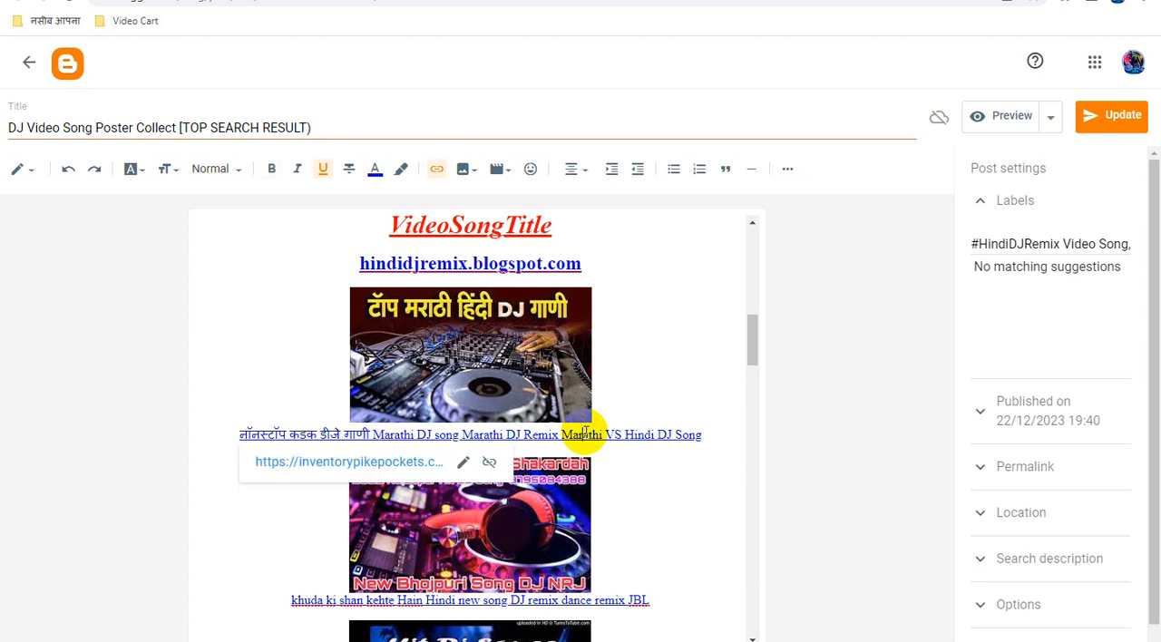
left_click(461, 464)
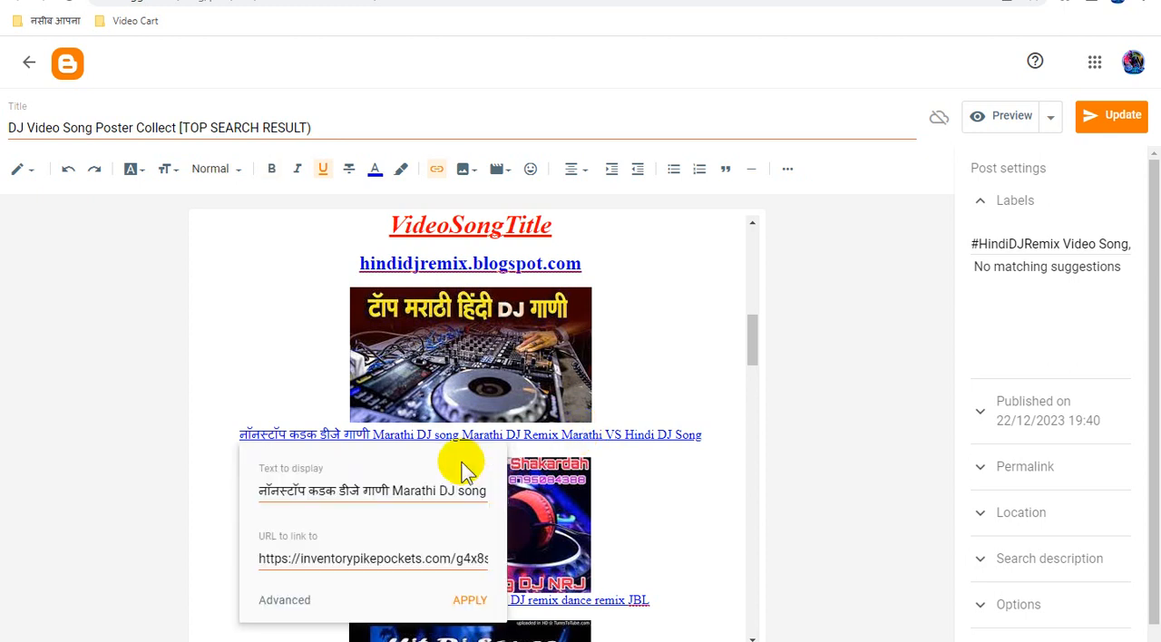
triple_click(380, 556)
key("ctrl+v")
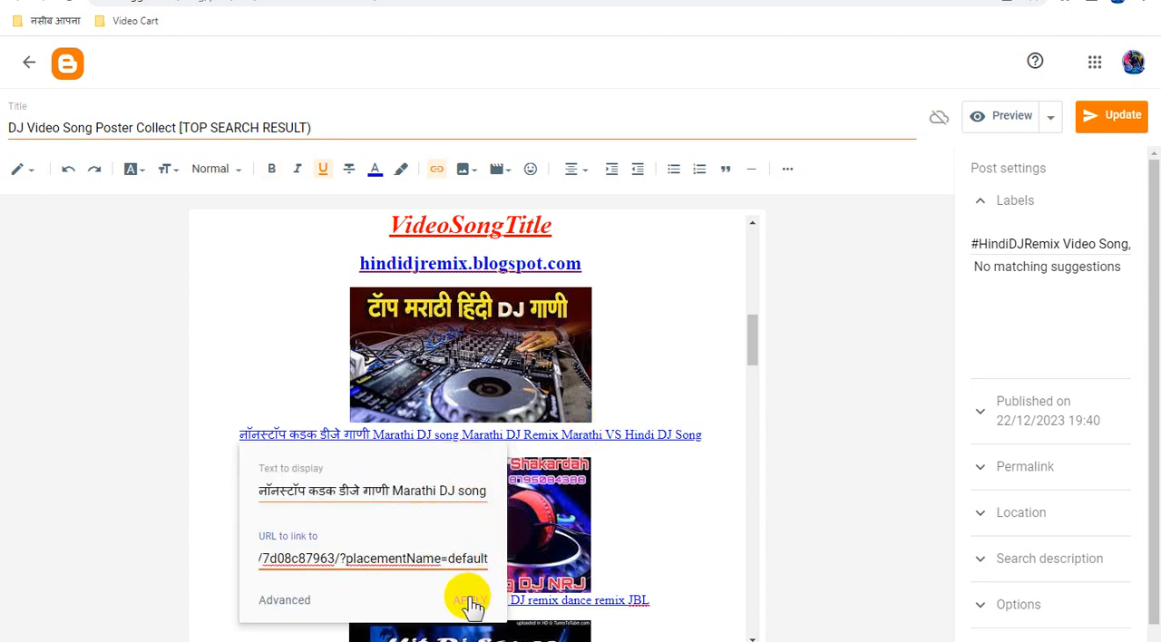
left_click(471, 604)
Replace the URL of the "khuda ki shan kehte Hain Hindi new song DJ remix dance remix JBL" caption link with the copied ad link.
scroll(630, 441, "down", 3)
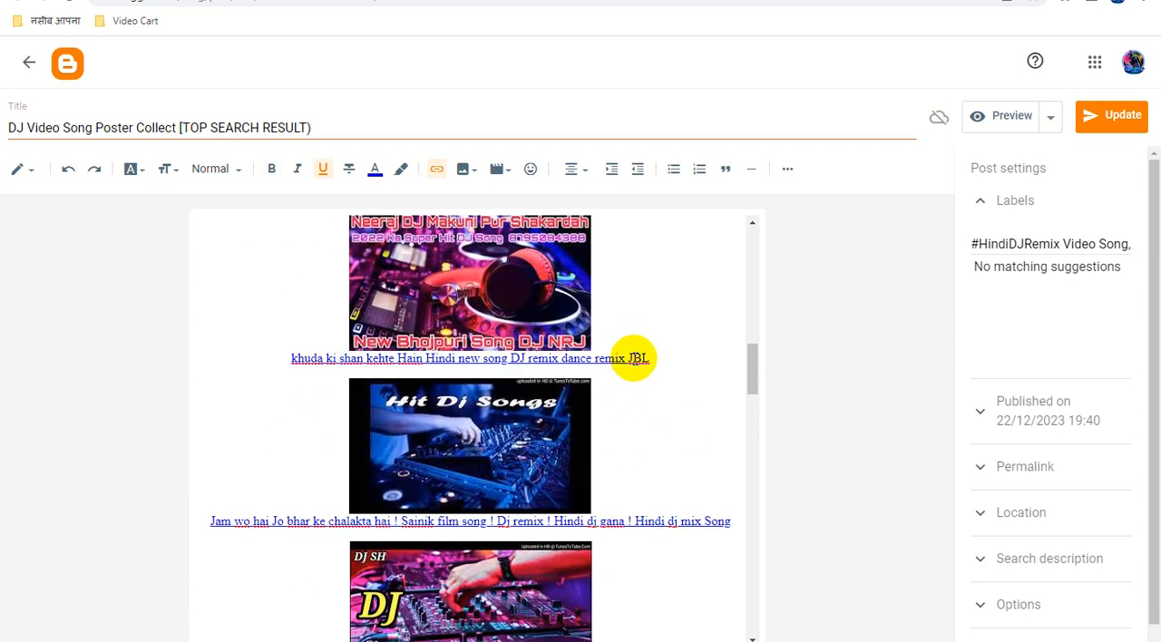
left_click(635, 357)
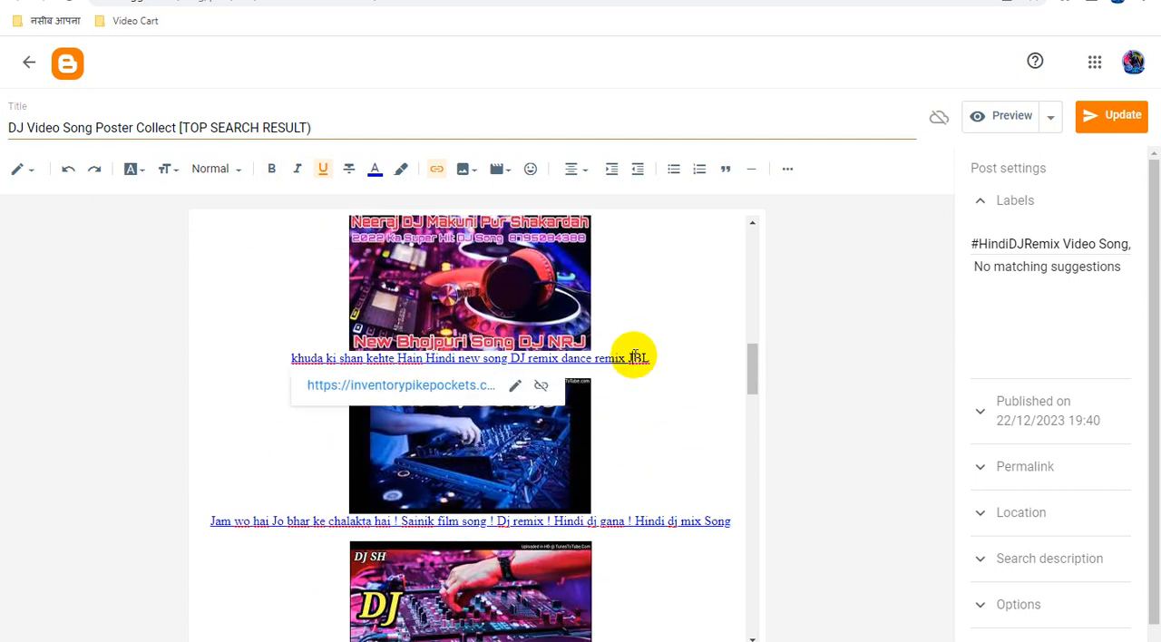
left_click(516, 388)
left_click(423, 481)
key("ctrl+a")
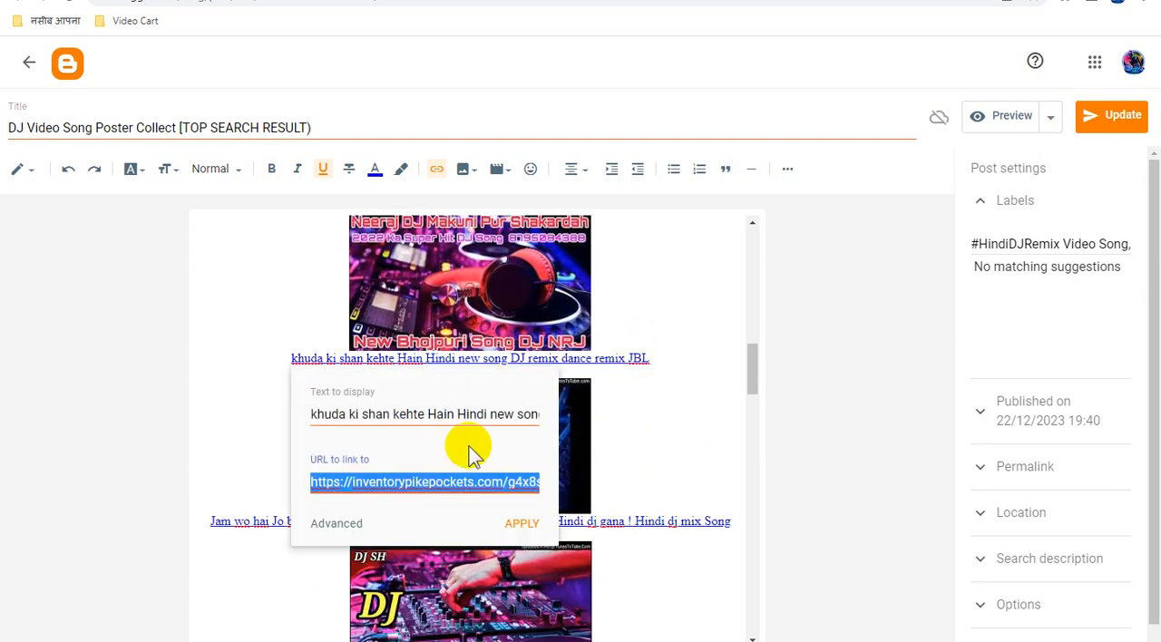
key("ctrl+v")
left_click(534, 530)
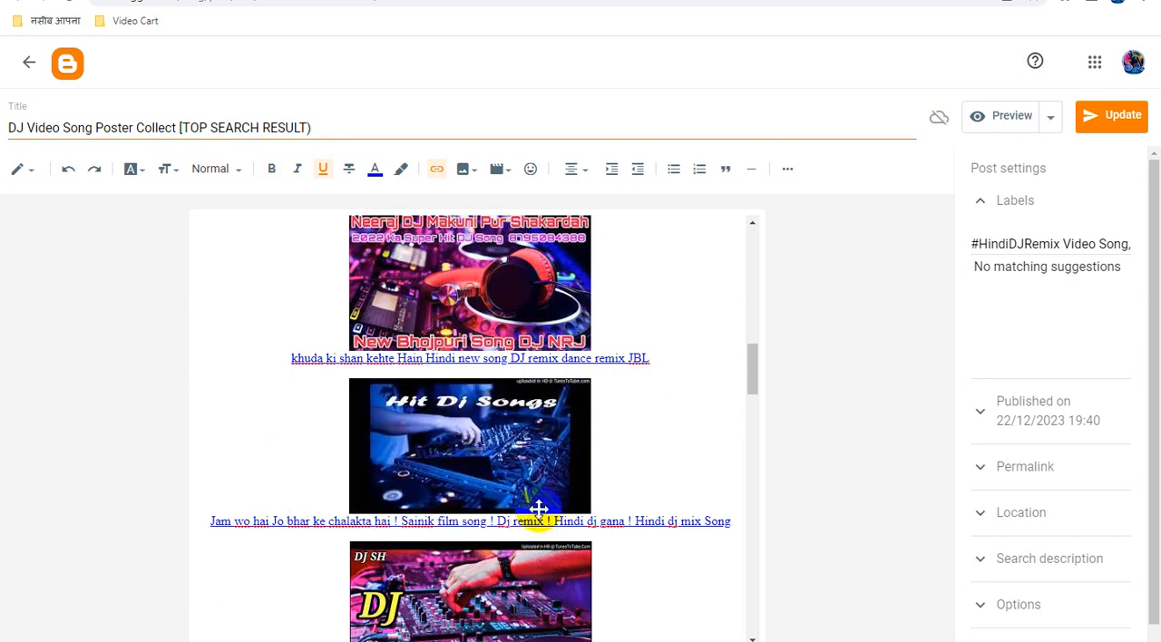
Replace the URL of the "Jam wo hai Jo bhar ke chalakta hai" caption link with the copied ad link.
scroll(626, 402, "down", 2)
left_click(638, 360)
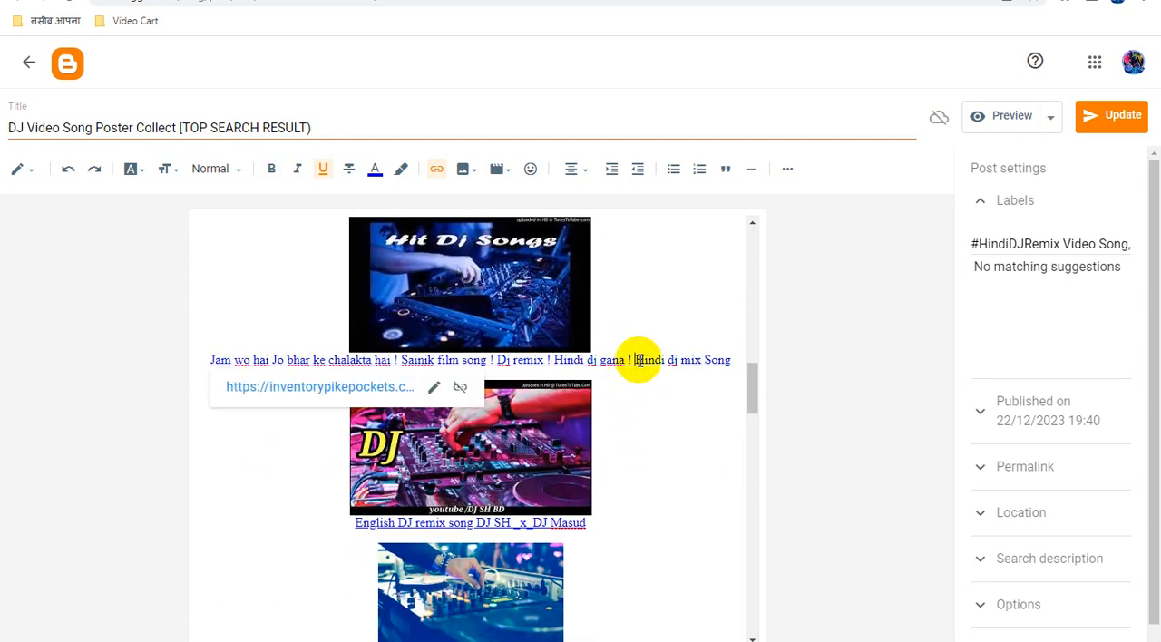
left_click(437, 389)
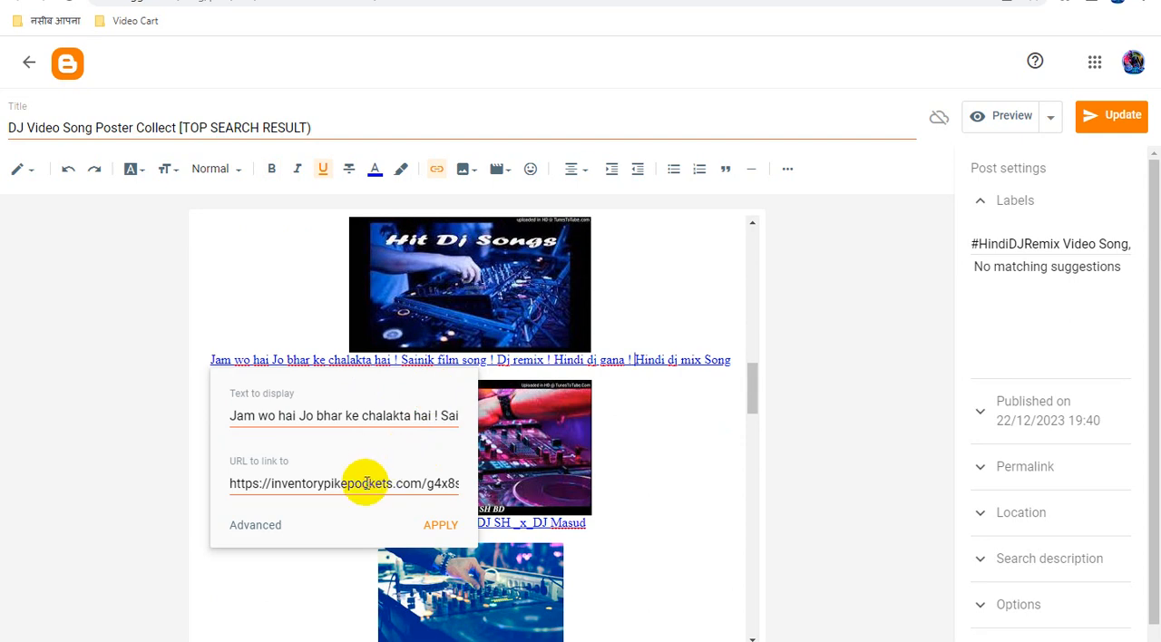
key("ctrl+a")
key("ctrl+v")
left_click(442, 526)
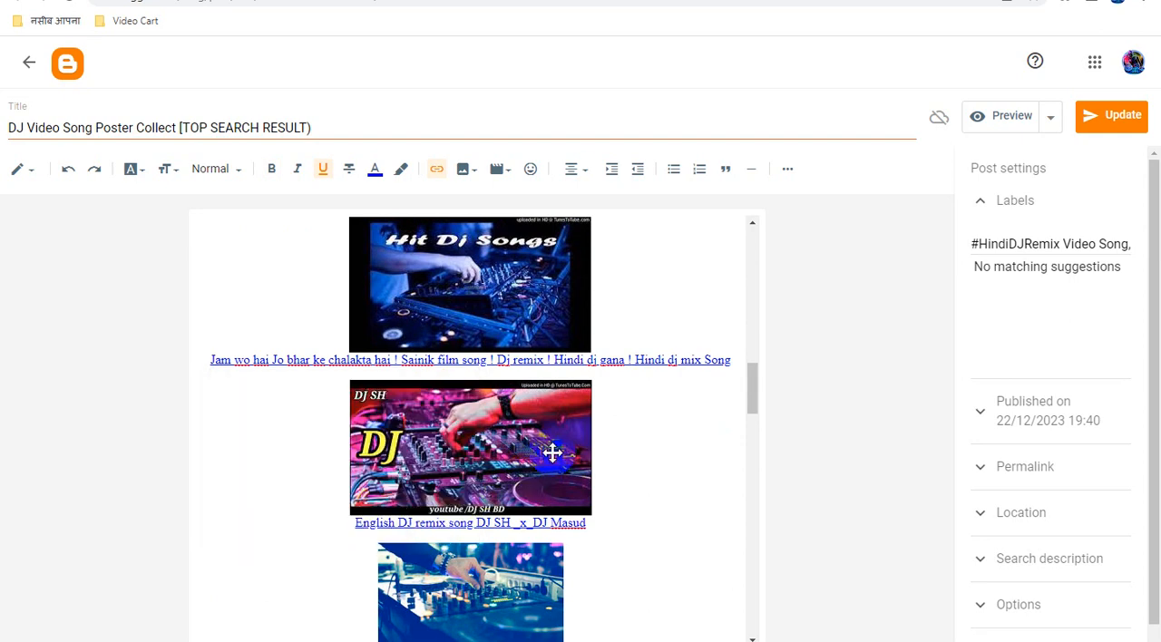
Replace the URL of the "English DJ remix song DJ SH _x_DJ Masud" caption link with the copied ad link.
scroll(581, 445, "down", 2)
left_click(548, 362)
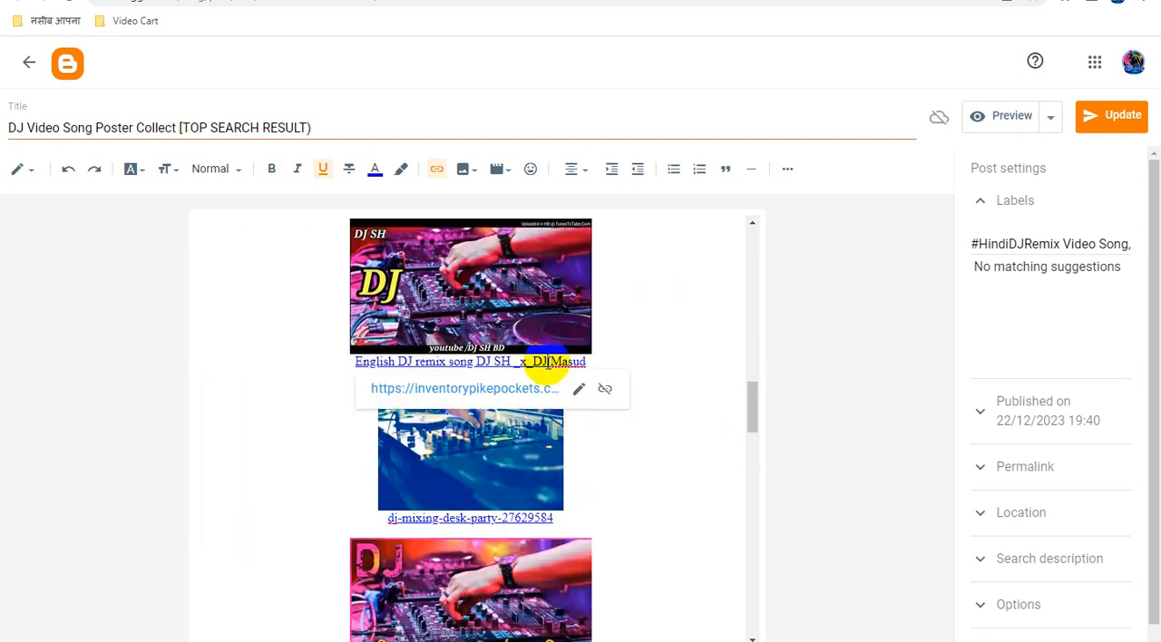
left_click(579, 391)
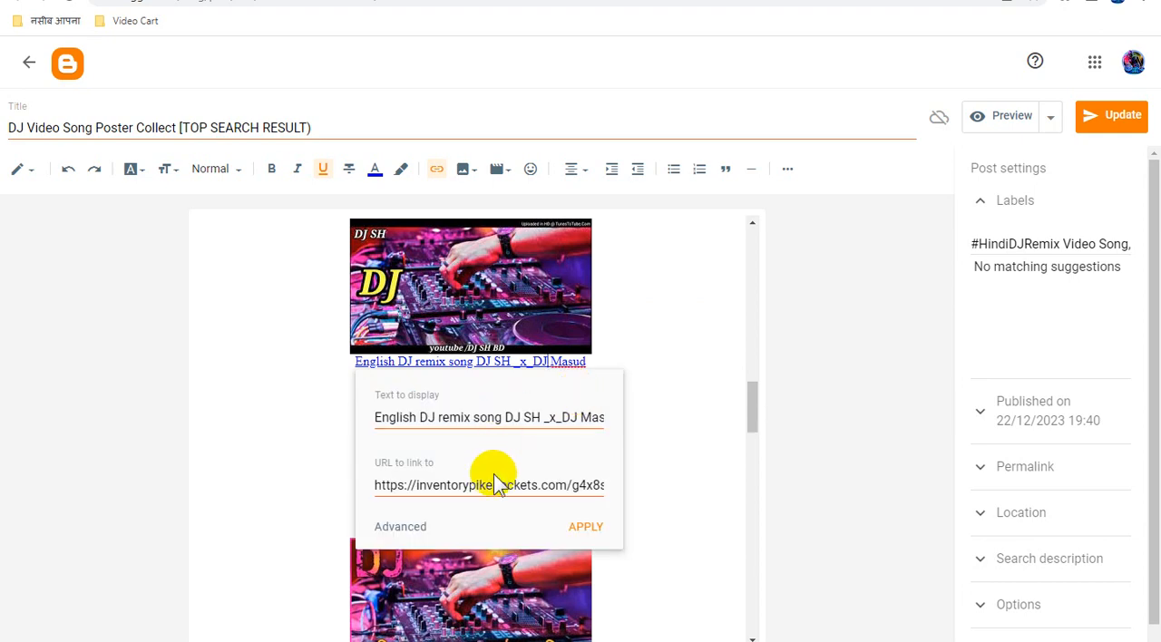
key("ctrl+a")
key("ctrl+v")
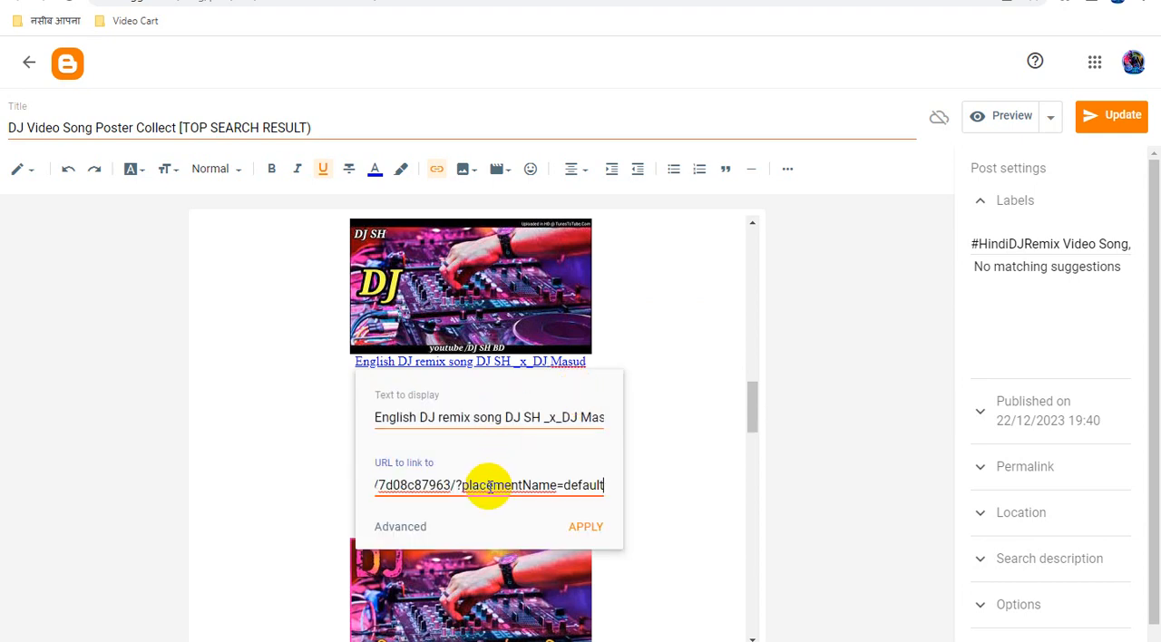
left_click(587, 528)
Replace the URL of the "dj-mixing-desk-party-27629584" caption link with the copied ad link.
scroll(633, 436, "down", 1)
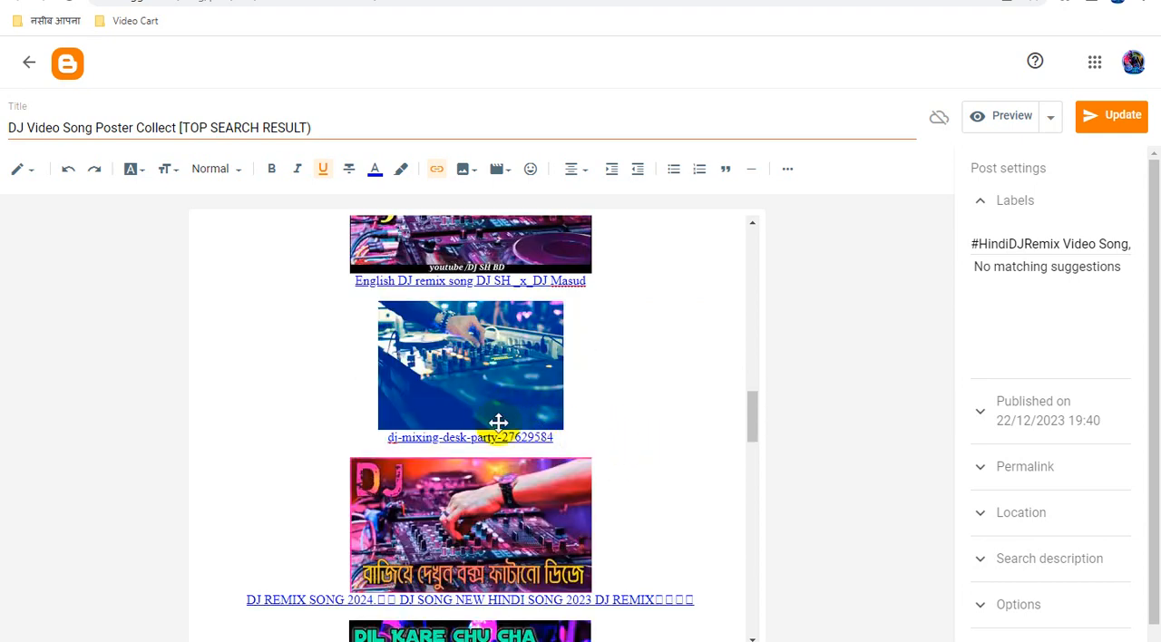
left_click(498, 437)
left_click(608, 465)
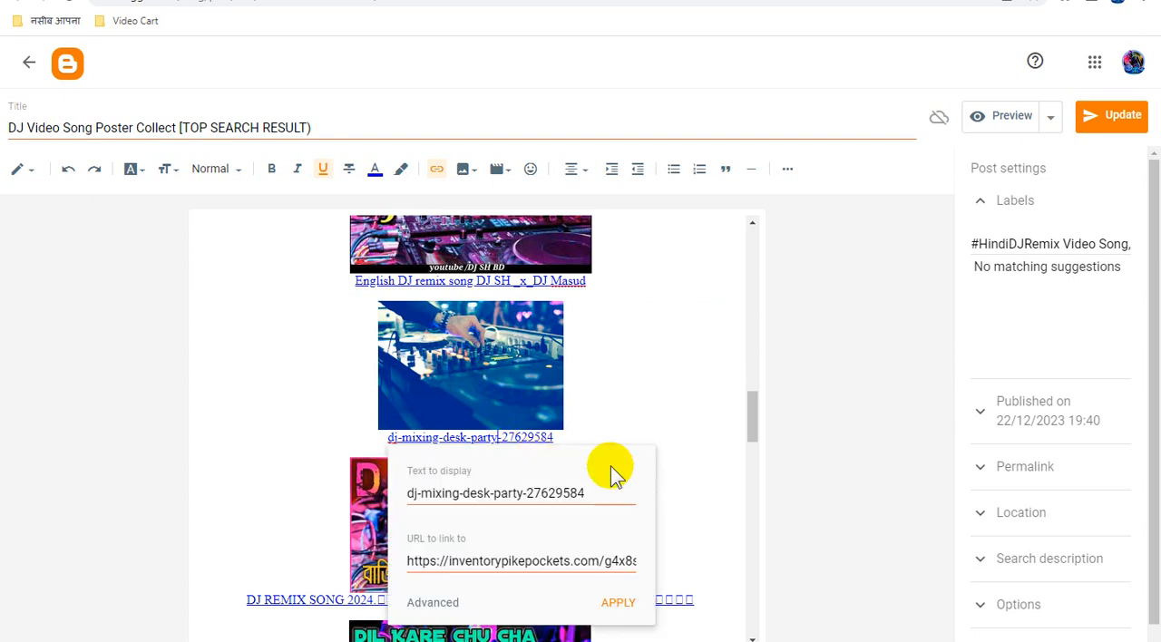
key("ctrl+a")
key("ctrl+v")
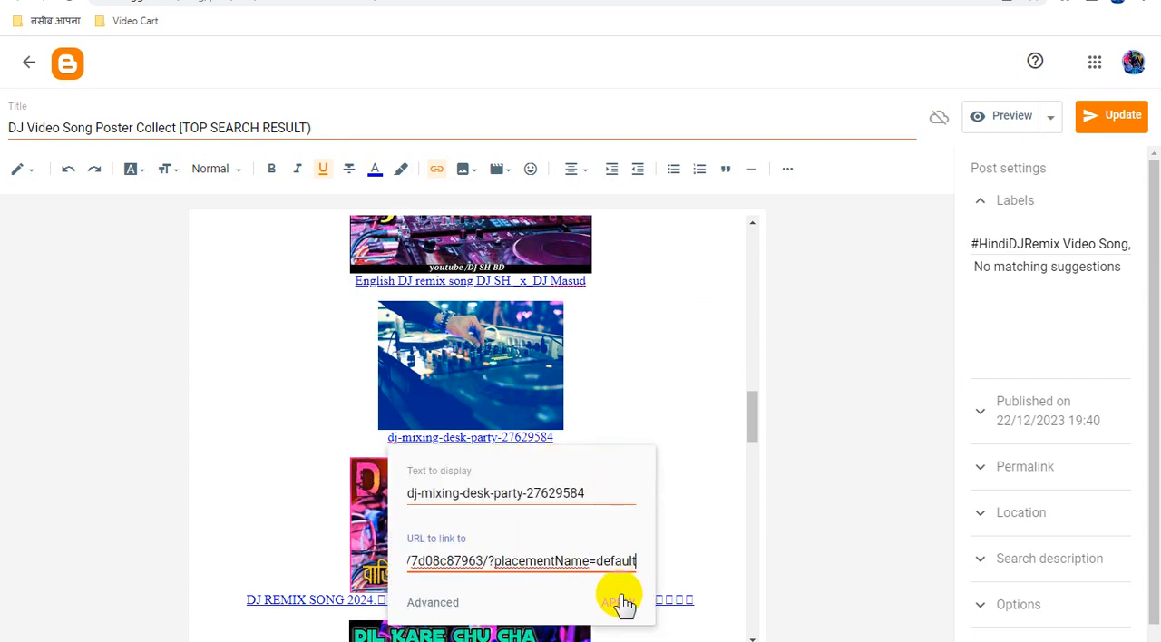
left_click(620, 602)
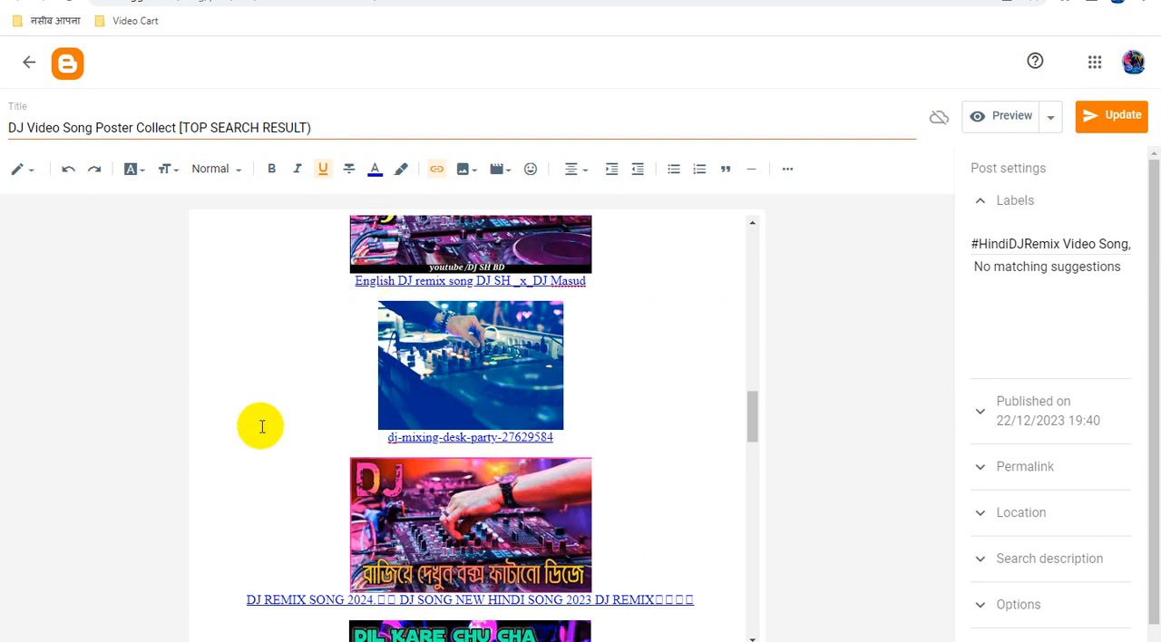
Switch to Notepad and replace its selected "DOWNLOAD FILE" line with the copied ad link.
key("alt+Tab")
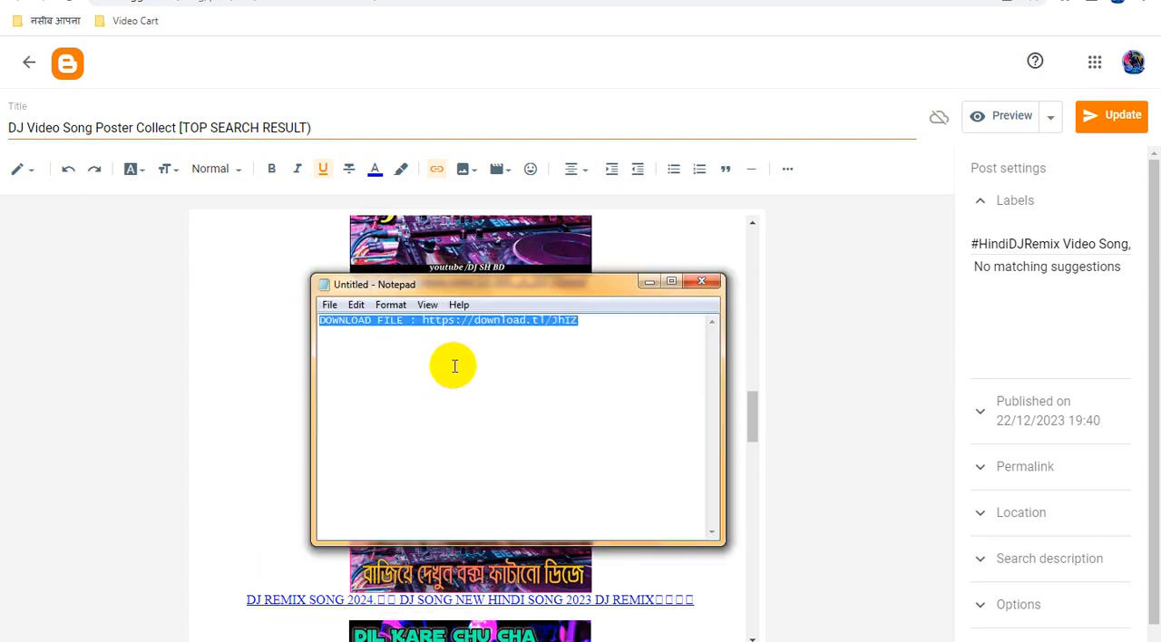
type("https://r-q-e.com/66904ee0e6db9cfaa4df/7d08c87963/?placementName=default")
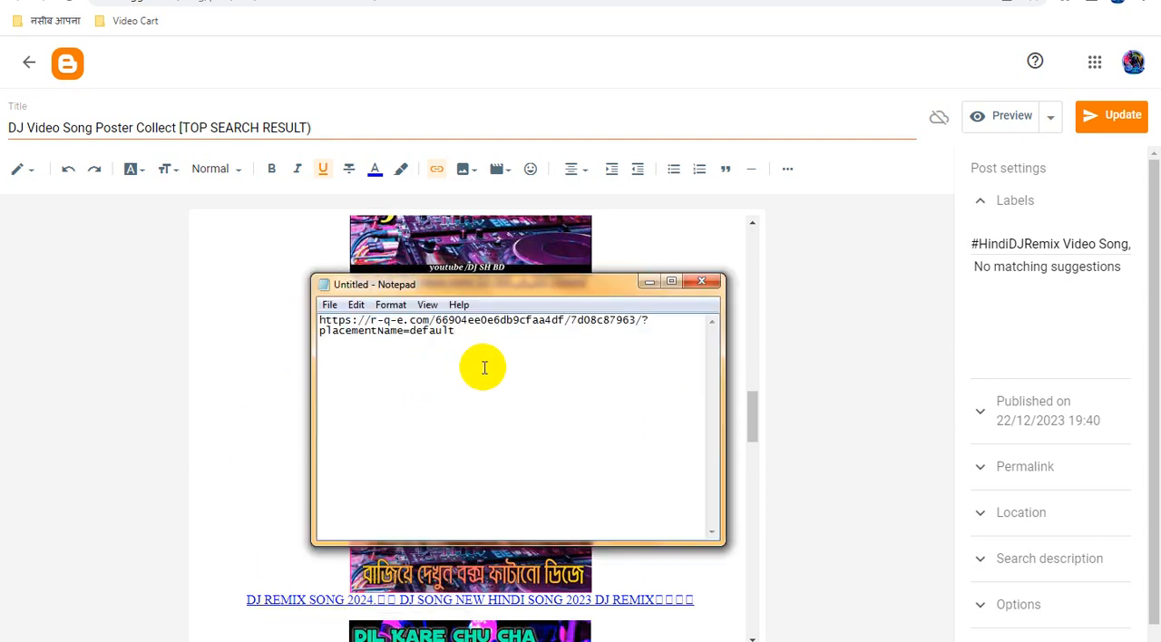
left_click(807, 267)
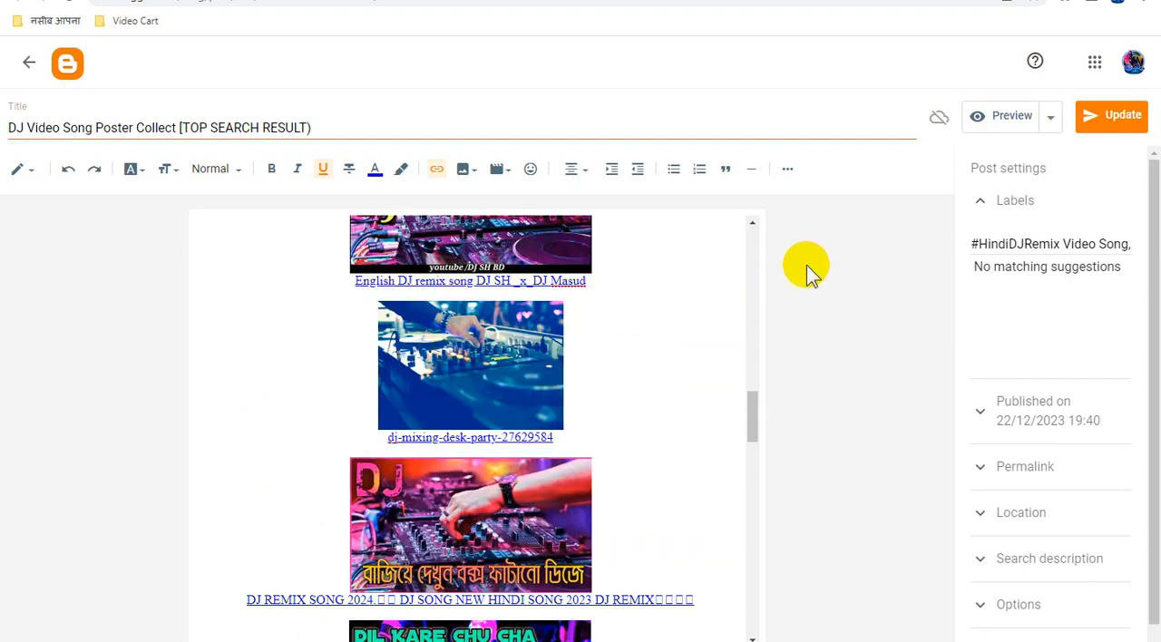
Copy the old ad URL from the "DJ REMIX SONG 2024" caption link and leave its link editor without changes.
scroll(538, 472, "down", 1)
scroll(538, 472, "down", 3)
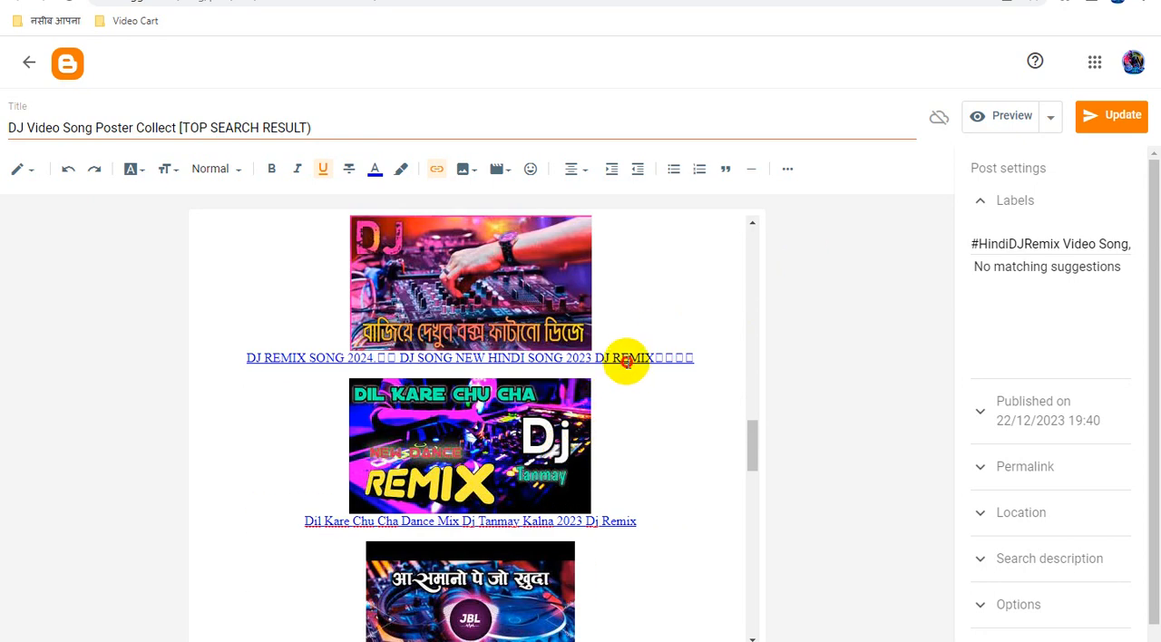
left_click(626, 360)
left_click(465, 387)
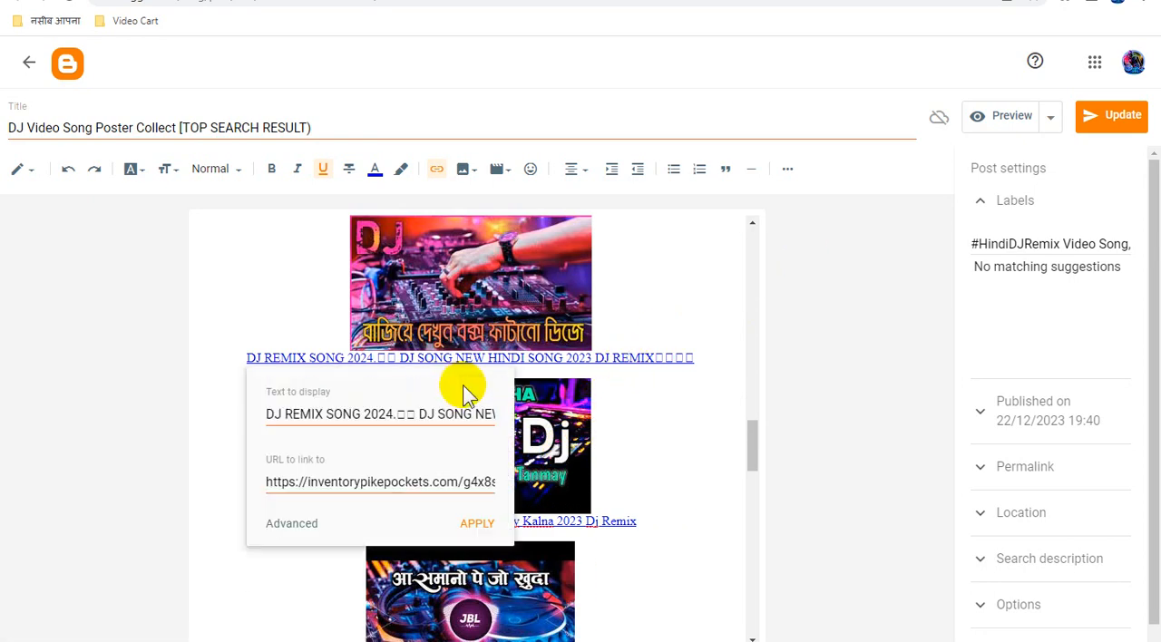
triple_click(386, 482)
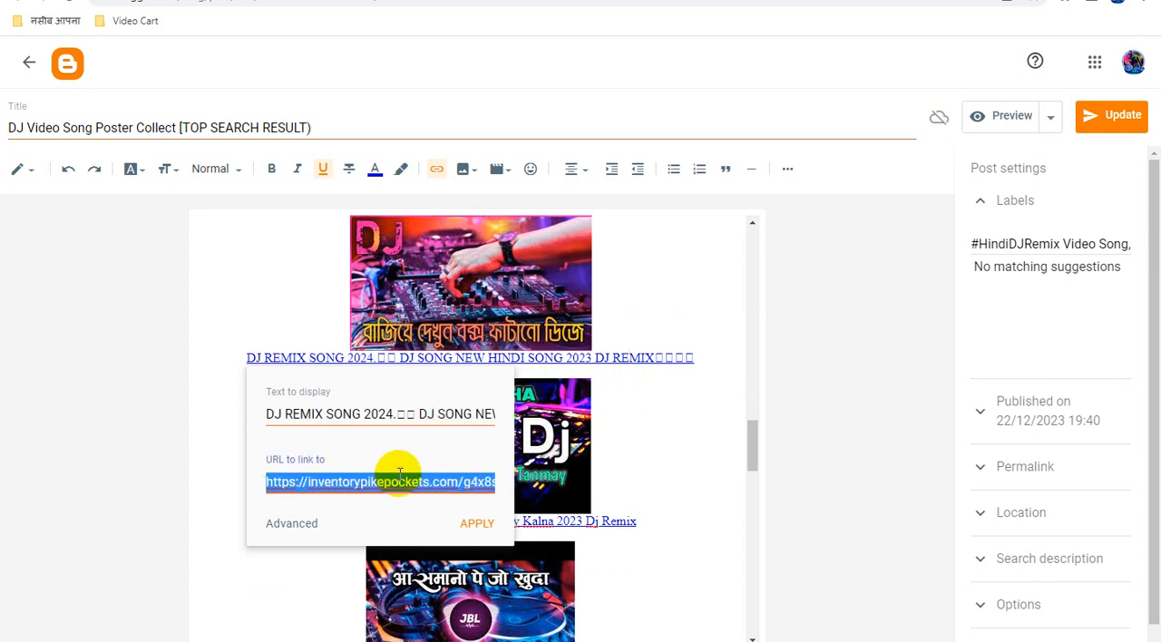
left_click(828, 306)
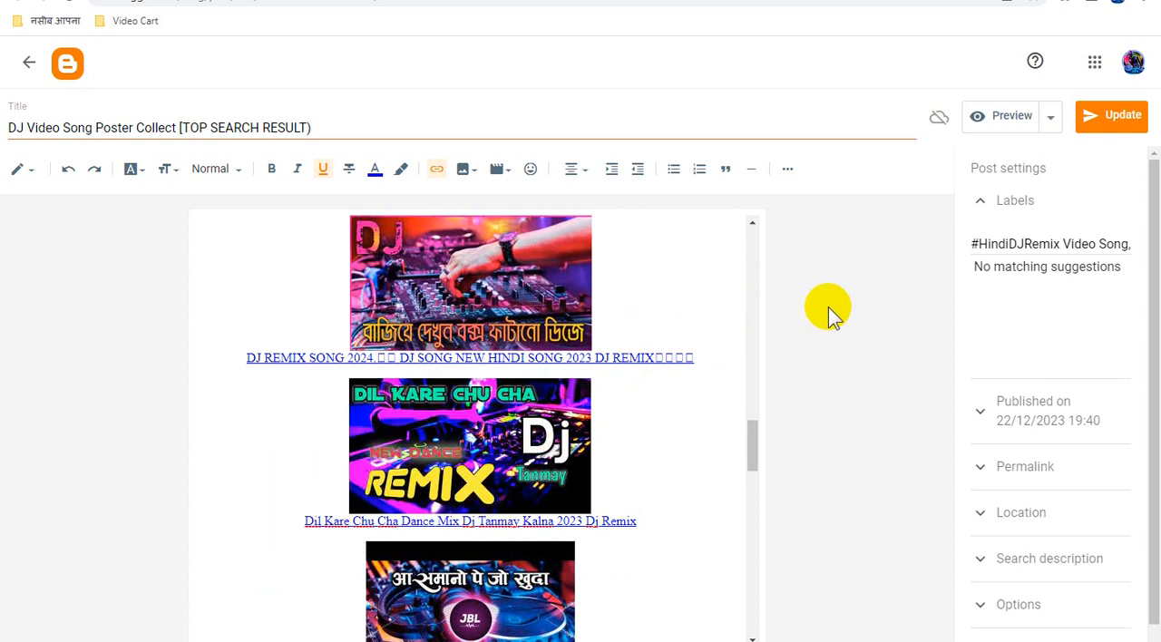
Show the post's HTML source, and paste the old ad URL below the new link in Notepad.
left_click(28, 174)
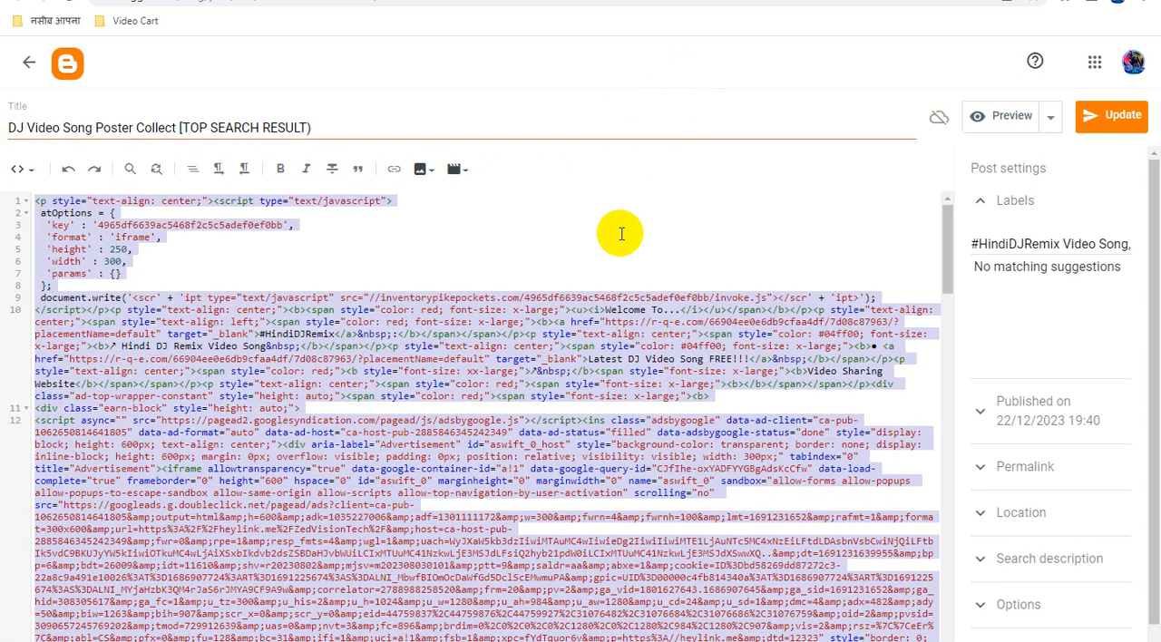
left_click(620, 234)
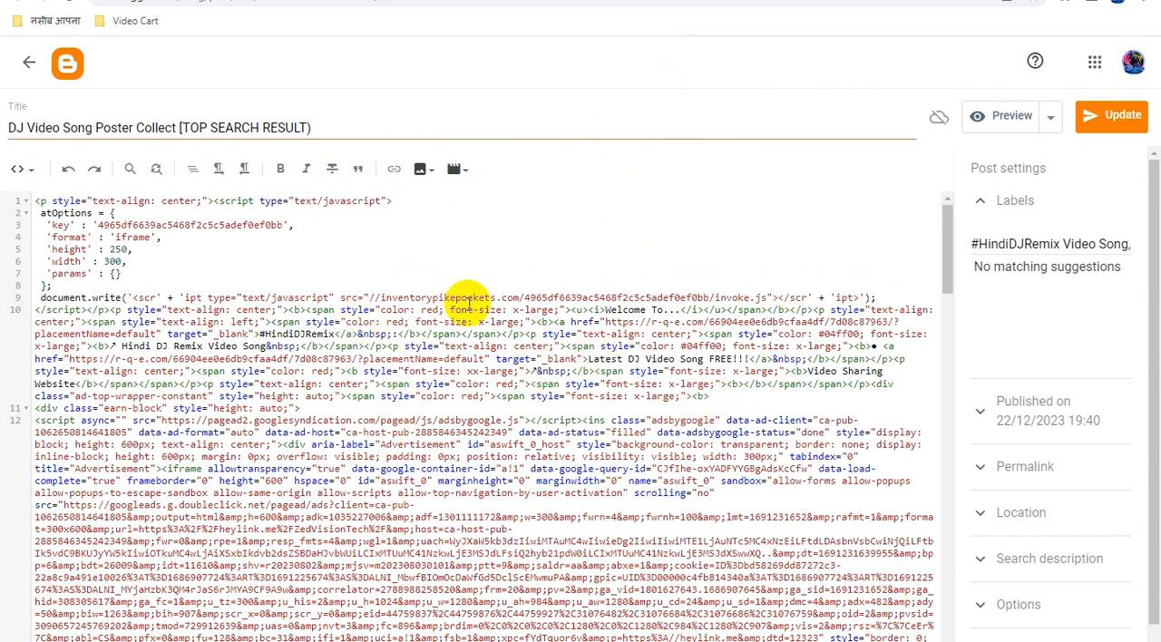
left_click(318, 641)
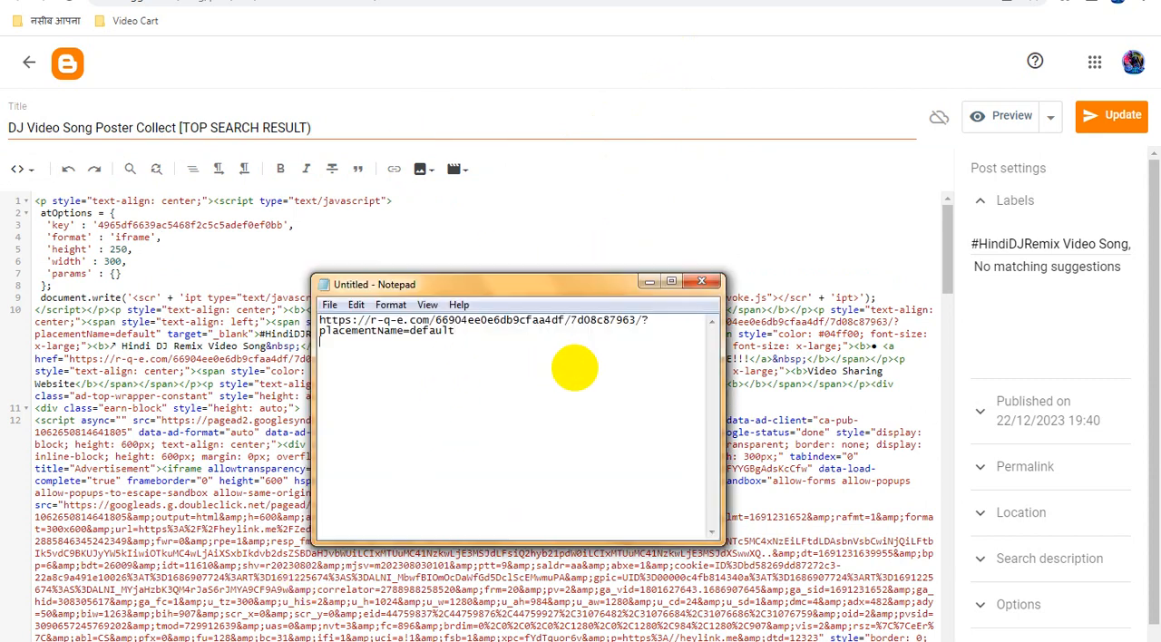
type("https://inventorypikepockets.com/4965df6639ac5468f2c5c5adef0ef0bb/invoke.js")
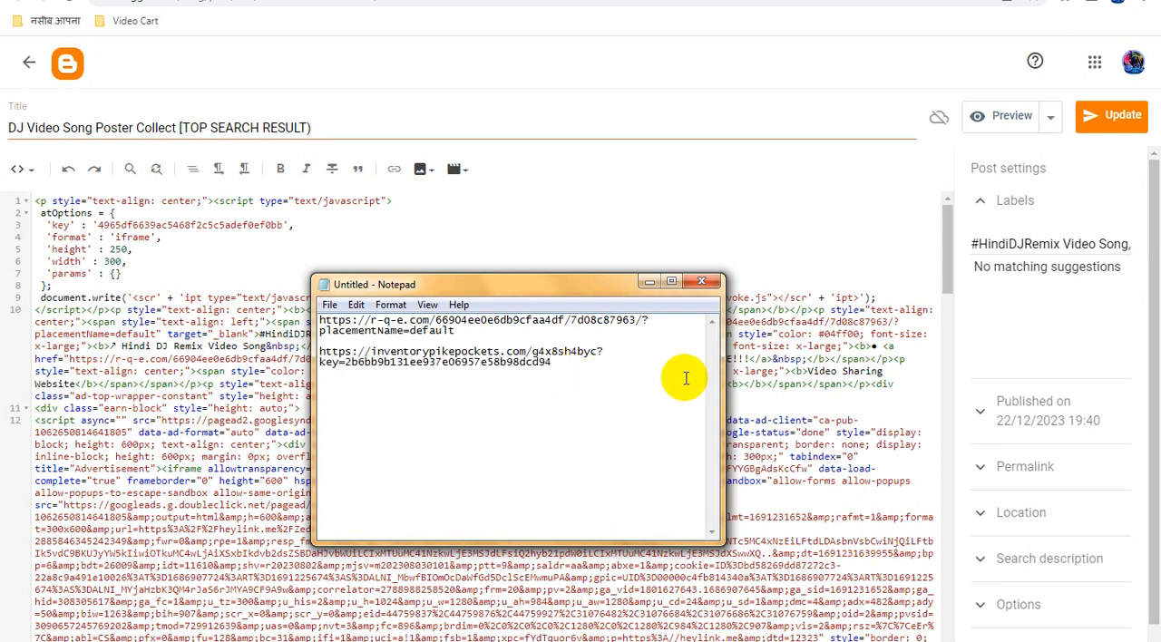
Copy the post's entire HTML and overwrite it with the version whose old ad URLs are replaced by the new ad link.
left_click(123, 299)
key("ctrl+a")
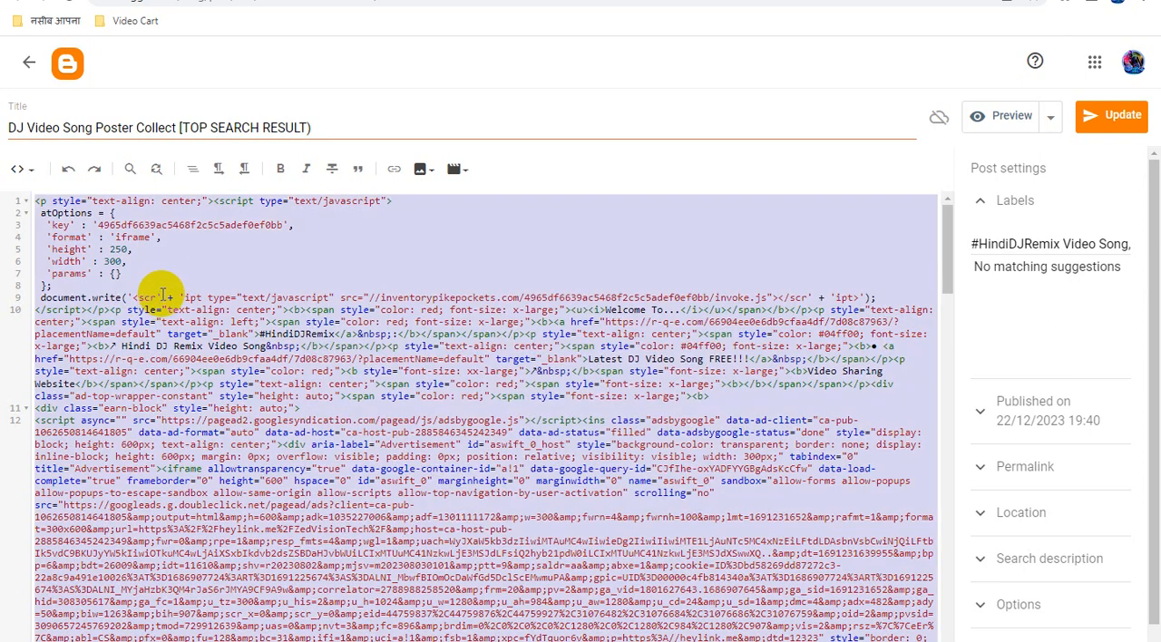
right_click(161, 306)
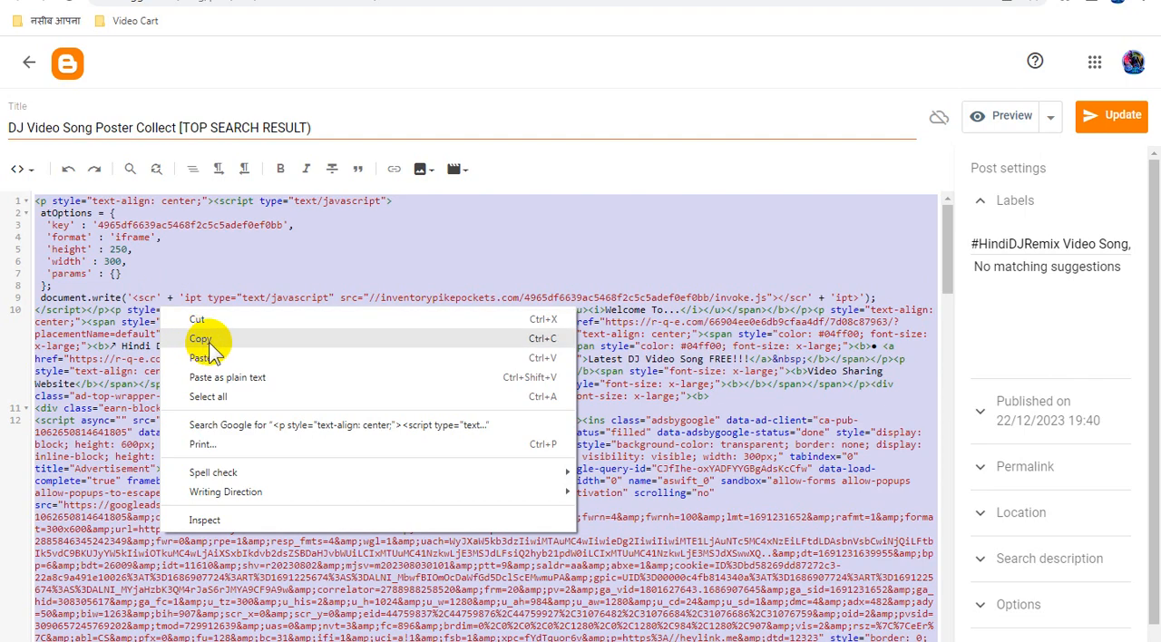
left_click(203, 339)
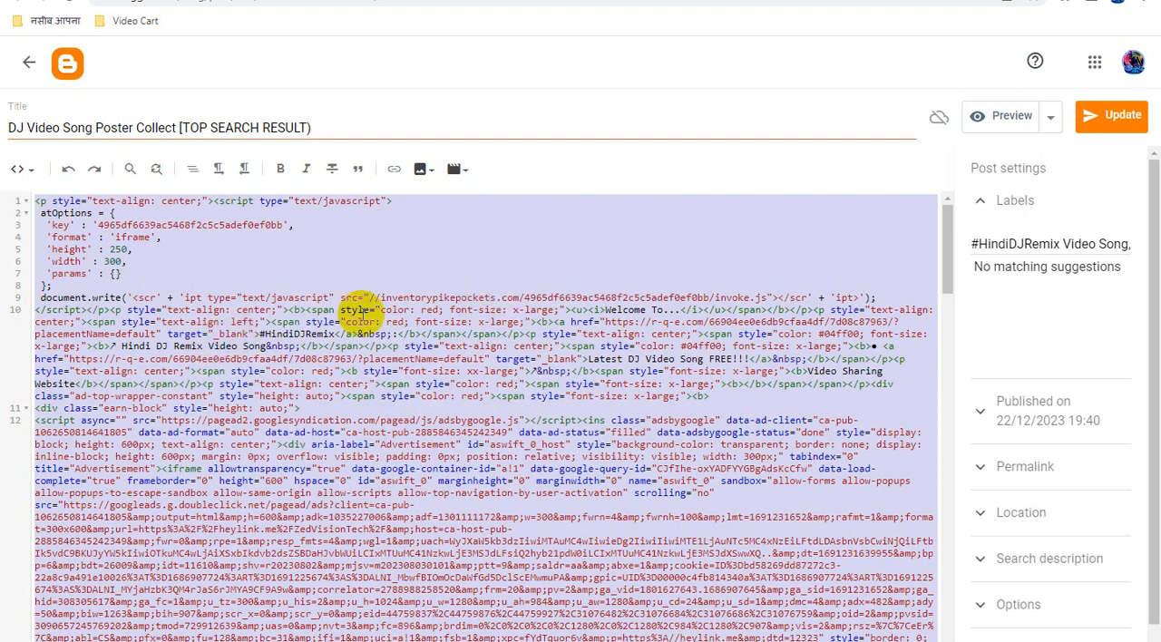
key("ctrl+v")
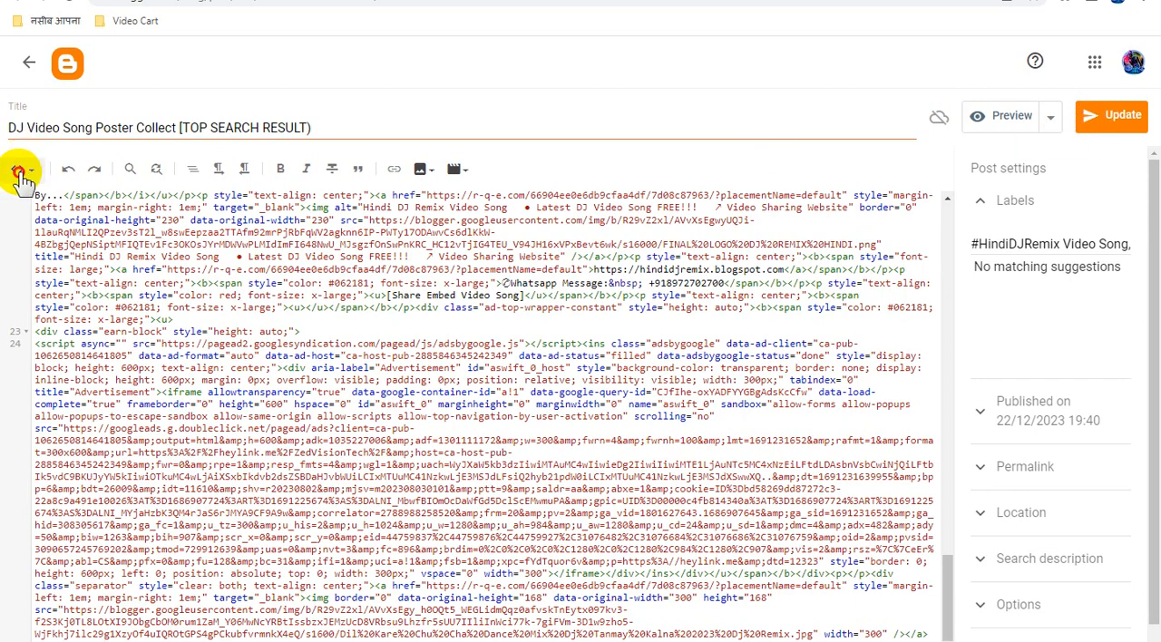
Return the post to Compose view and check the link of the "Jam wo hai Jo bhar ke chalakta hai" caption.
left_click(20, 169)
left_click(55, 214)
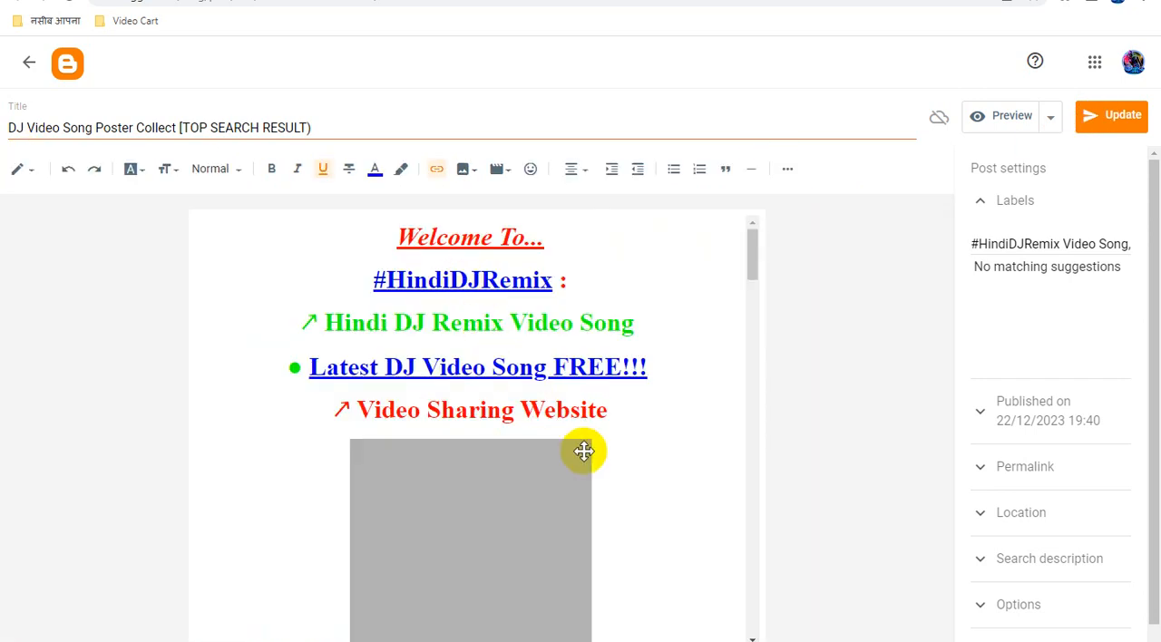
scroll(586, 454, "down", 10)
scroll(589, 450, "down", 2)
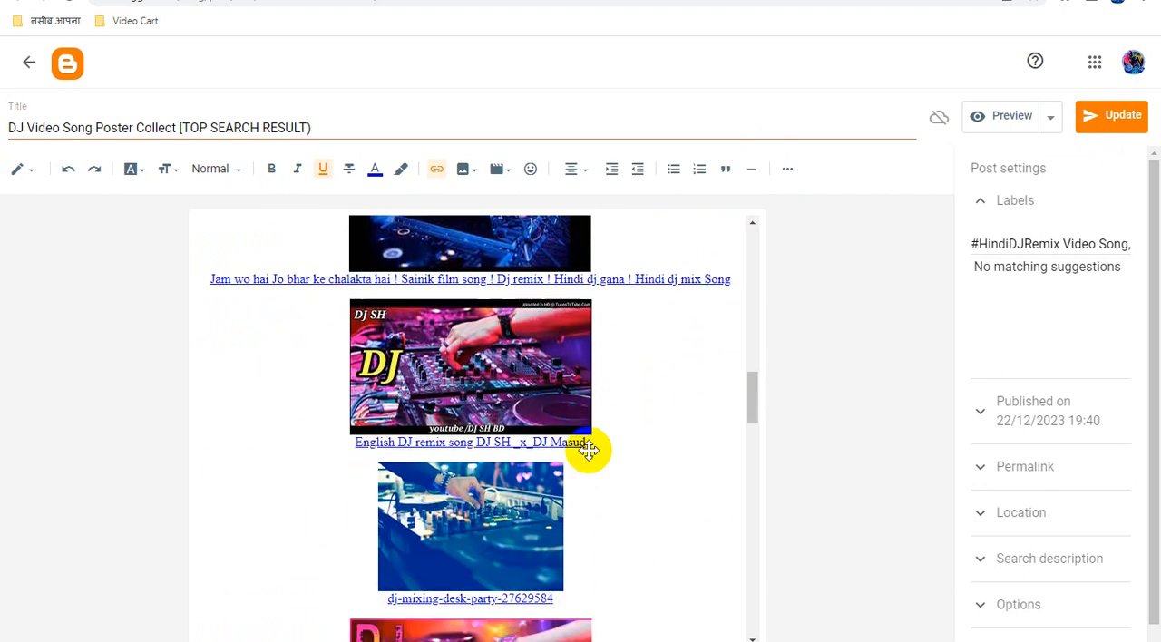
left_click(632, 279)
left_click(692, 410)
scroll(692, 449, "down", 15)
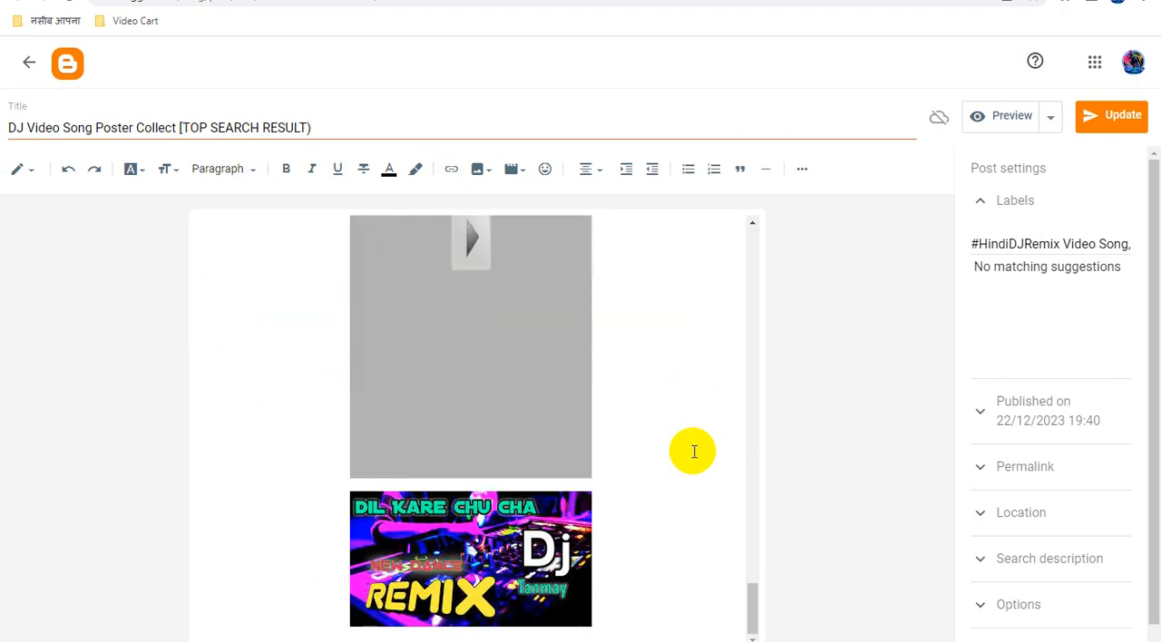
Check the link target of the last "Dil Kare Chu Cha" poster image and update the post.
left_click(539, 536)
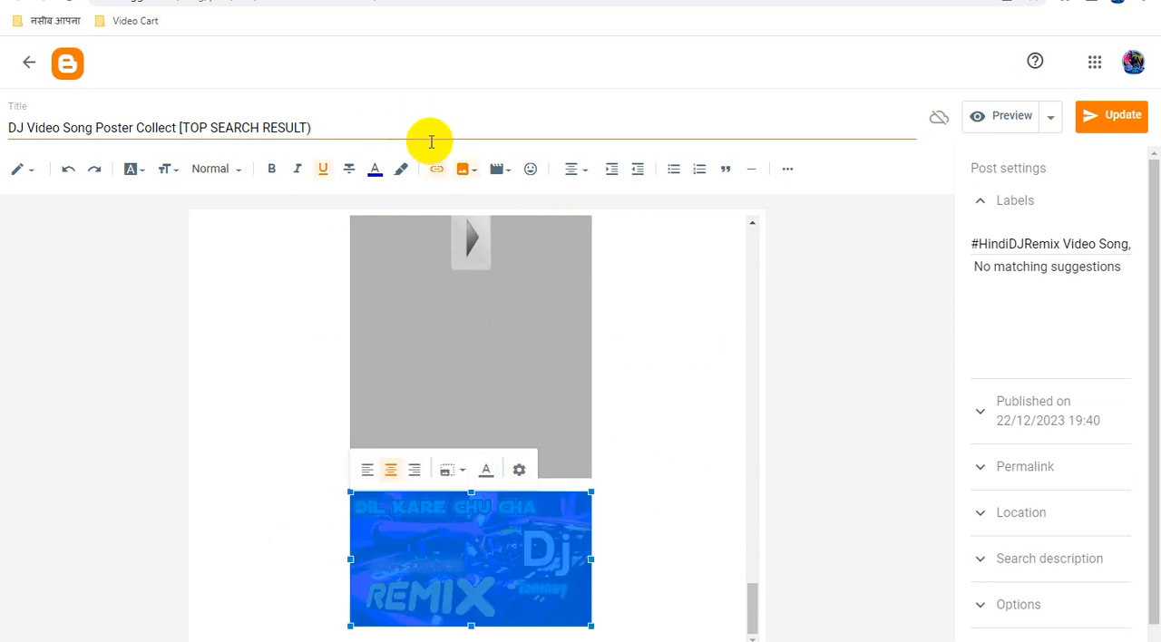
left_click(435, 171)
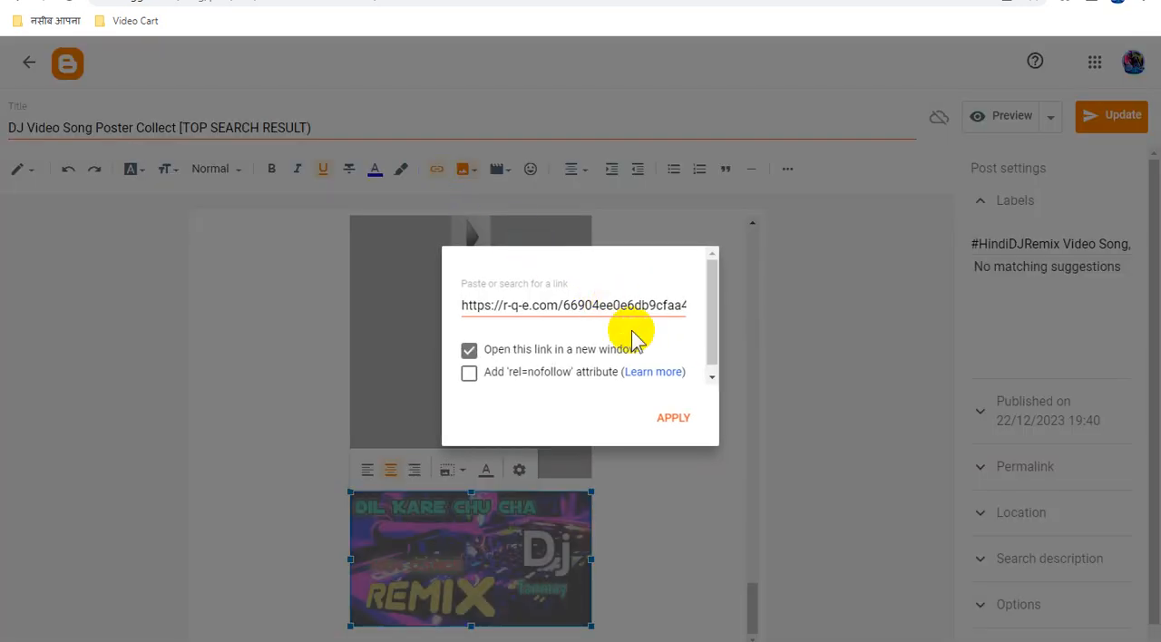
left_click(415, 258)
left_click(1102, 121)
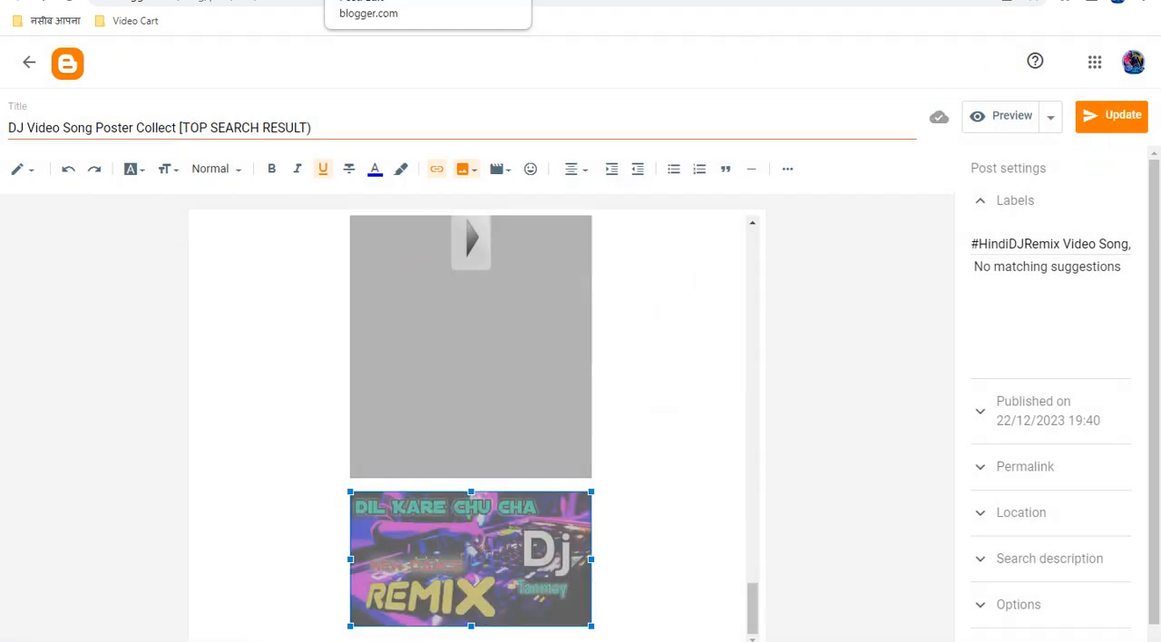
Switch to the "Bollywood Old DJ Remix" post and open the URL of its "#HindiDJRemix" link for inspection.
left_click(492, 7)
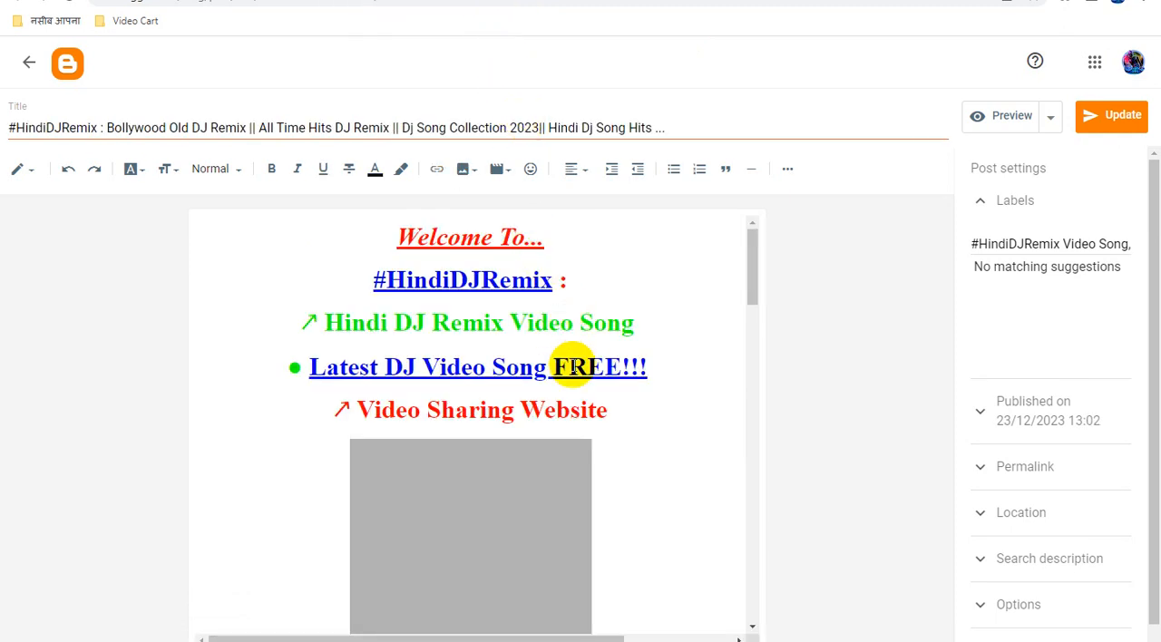
left_click(511, 278)
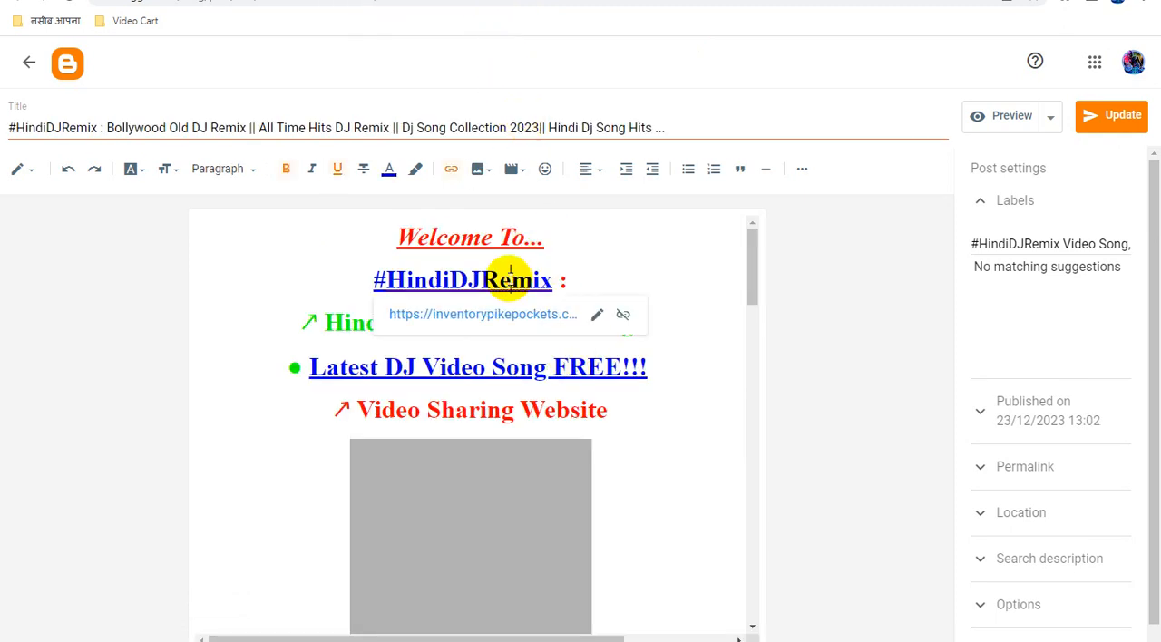
left_click(599, 316)
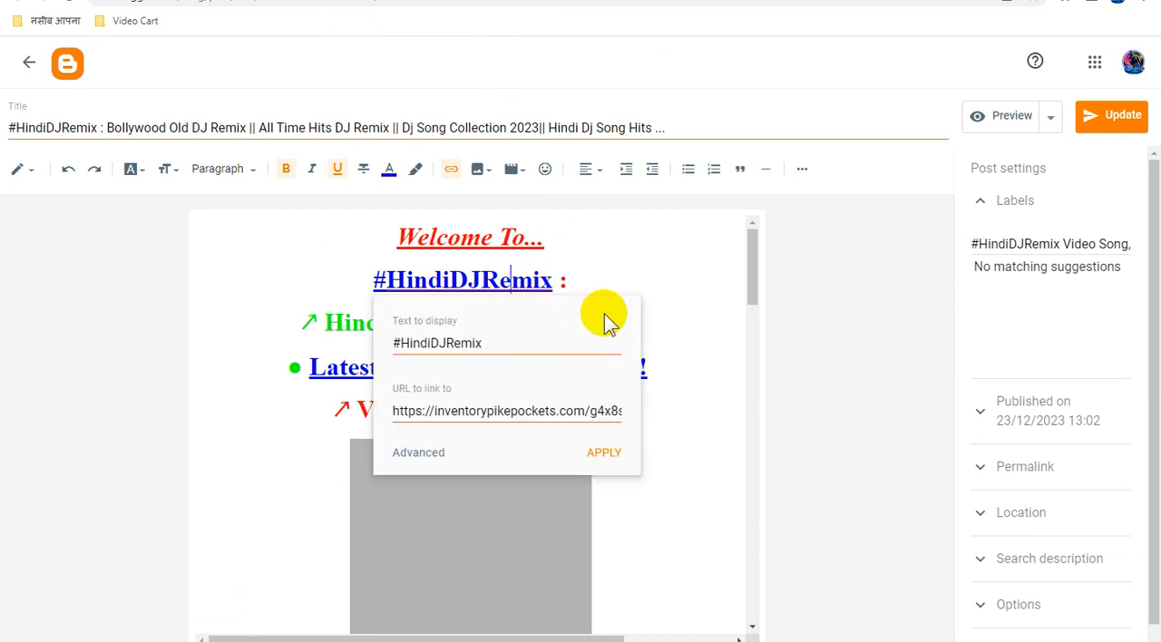
triple_click(522, 411)
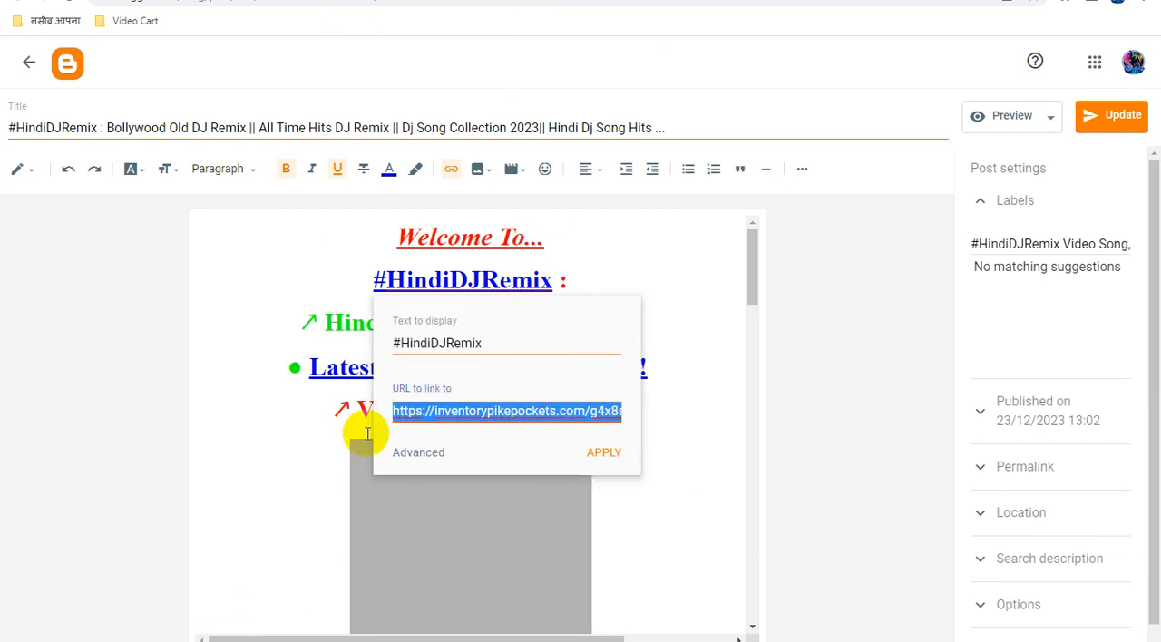
Compare the "#HindiDJRemix" link with the old inventorypikepockets.com ad URL kept in Notepad.
left_click(300, 641)
left_click(247, 575)
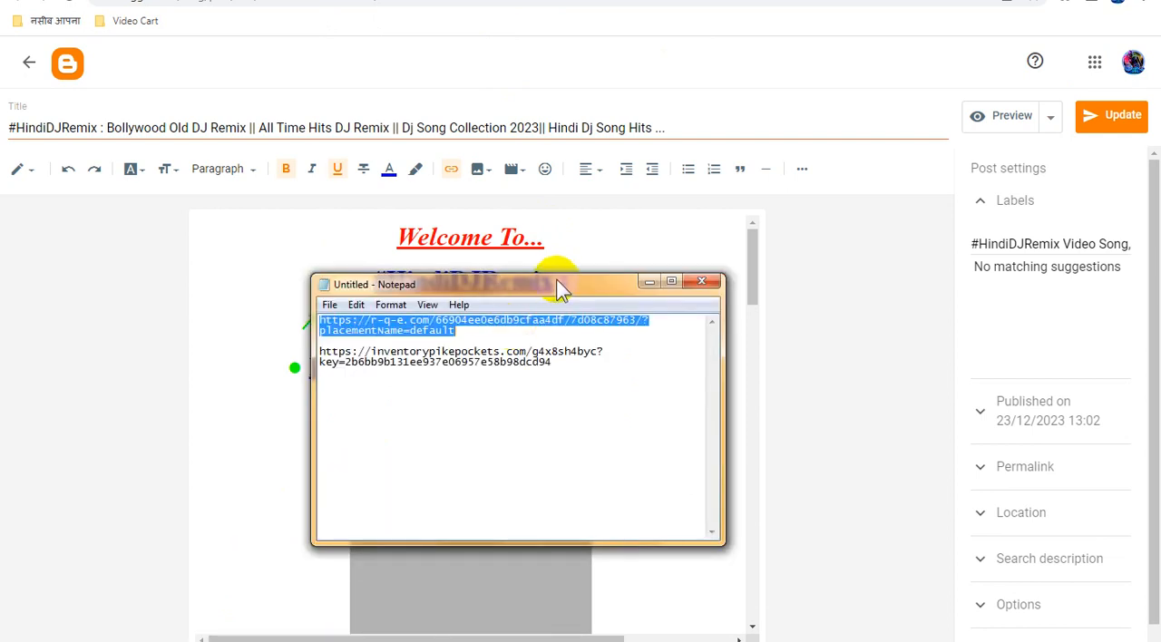
left_click(520, 363)
left_click_drag(538, 365, 286, 353)
left_click(567, 357)
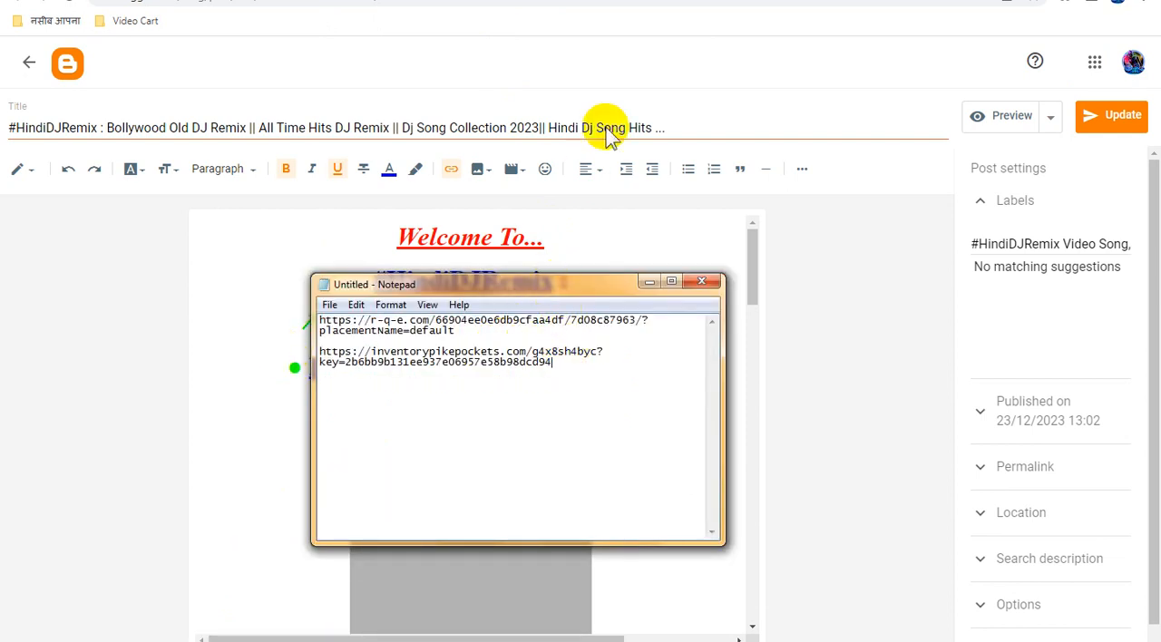
left_click(760, 57)
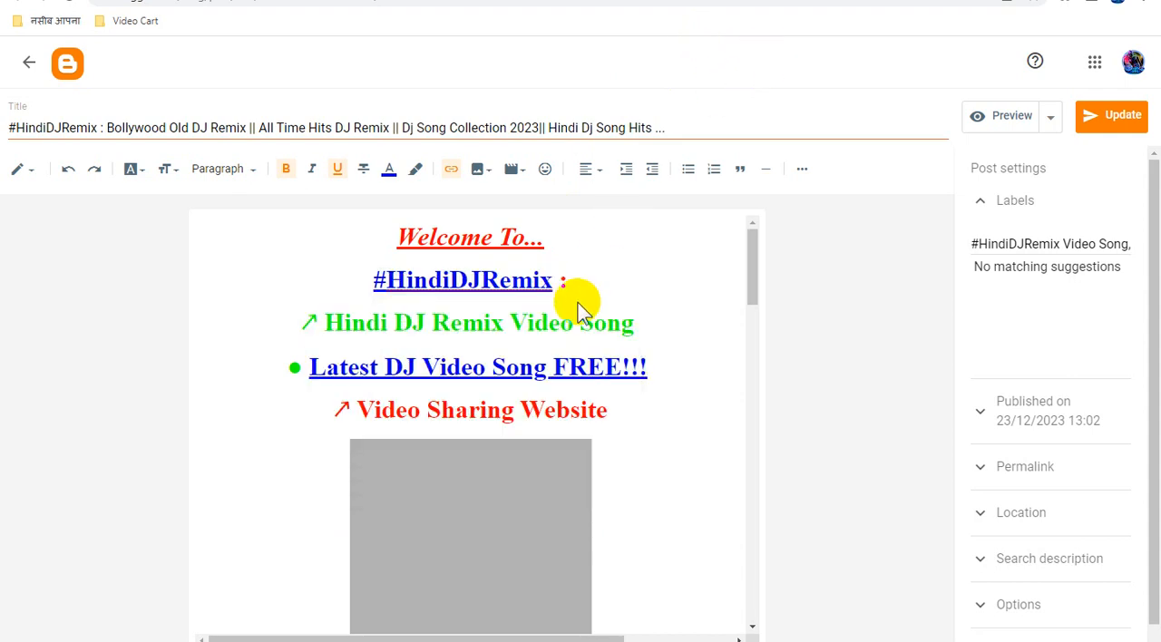
Show the post's HTML source and paste all of it over the existing text in WordPad.
left_click(18, 175)
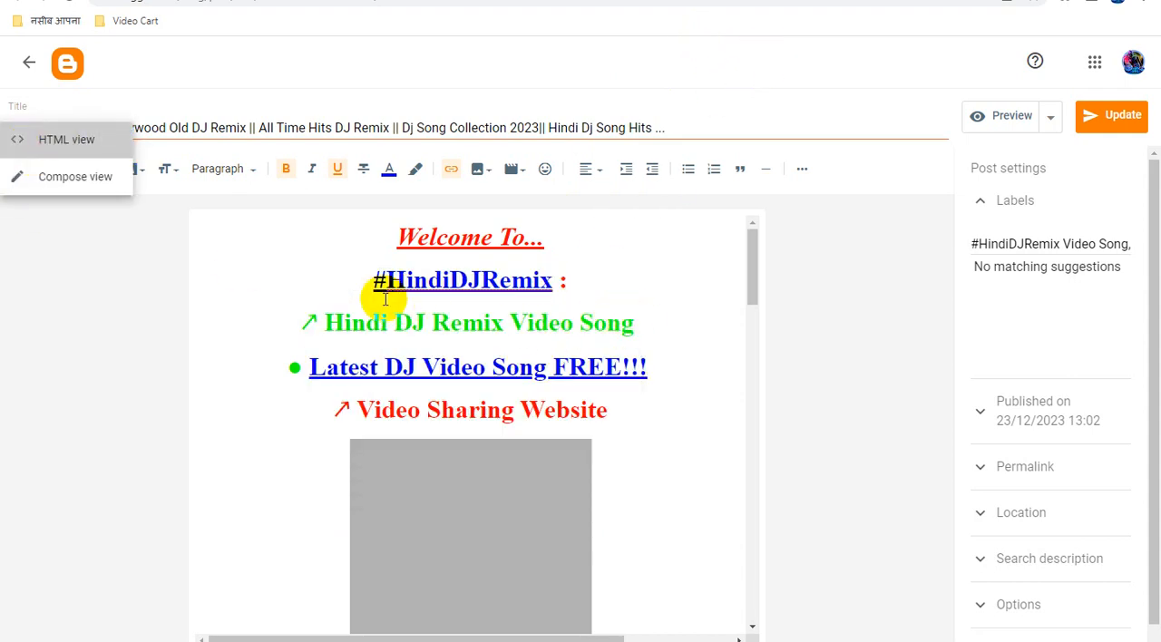
key("ctrl+a")
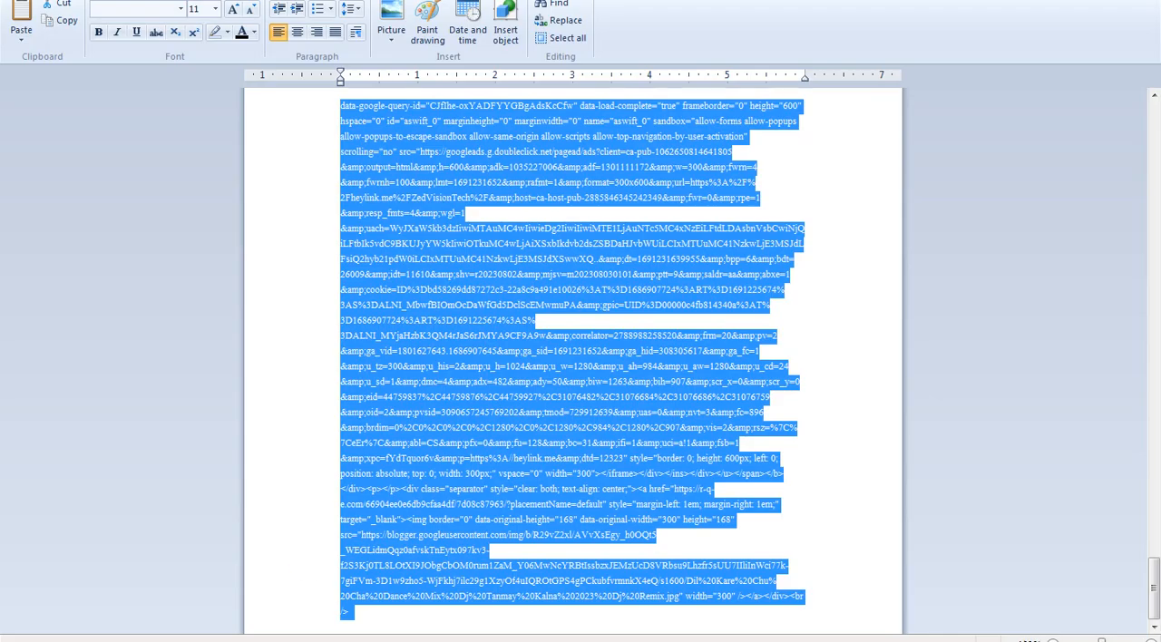
key("ctrl+End")
scroll(514, 284, "up", 20)
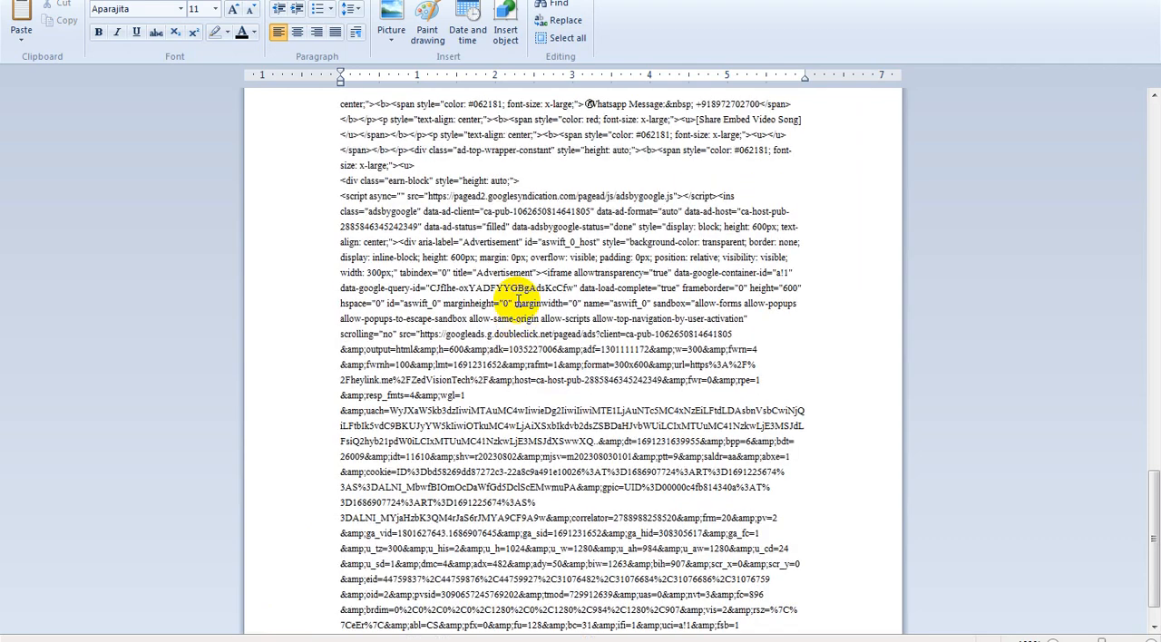
scroll(548, 372, "up", 8)
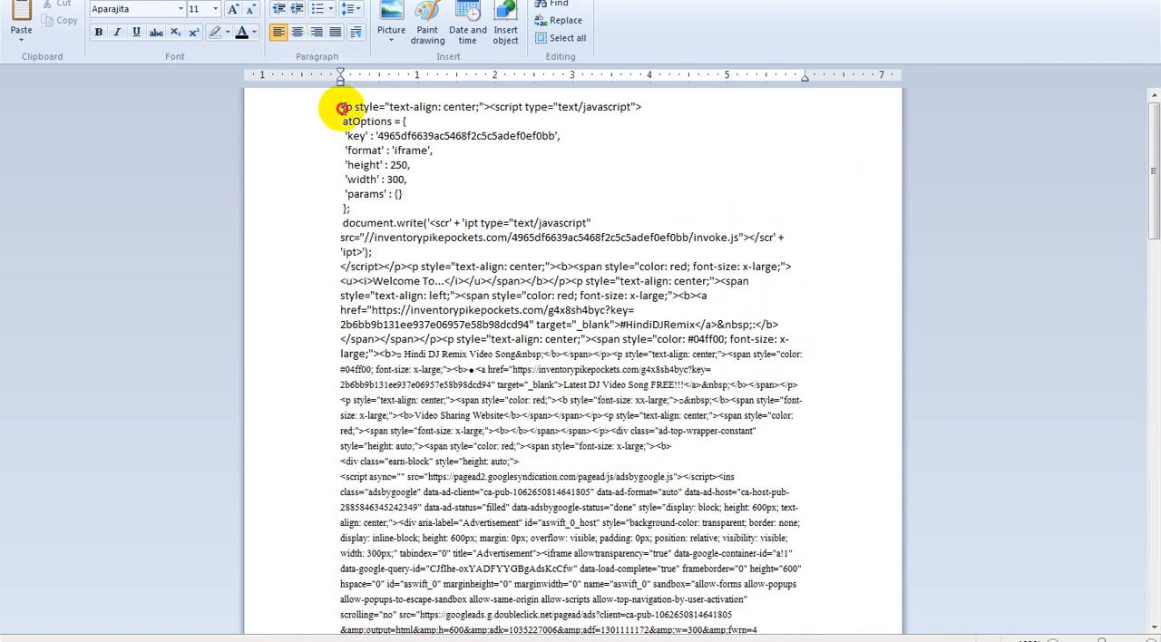
Replace the old ad URLs in the WordPad text with the new r-q-e.com link and overwrite the post's entire HTML with the result.
left_click(342, 108)
key("alt+Tab")
left_click(399, 298)
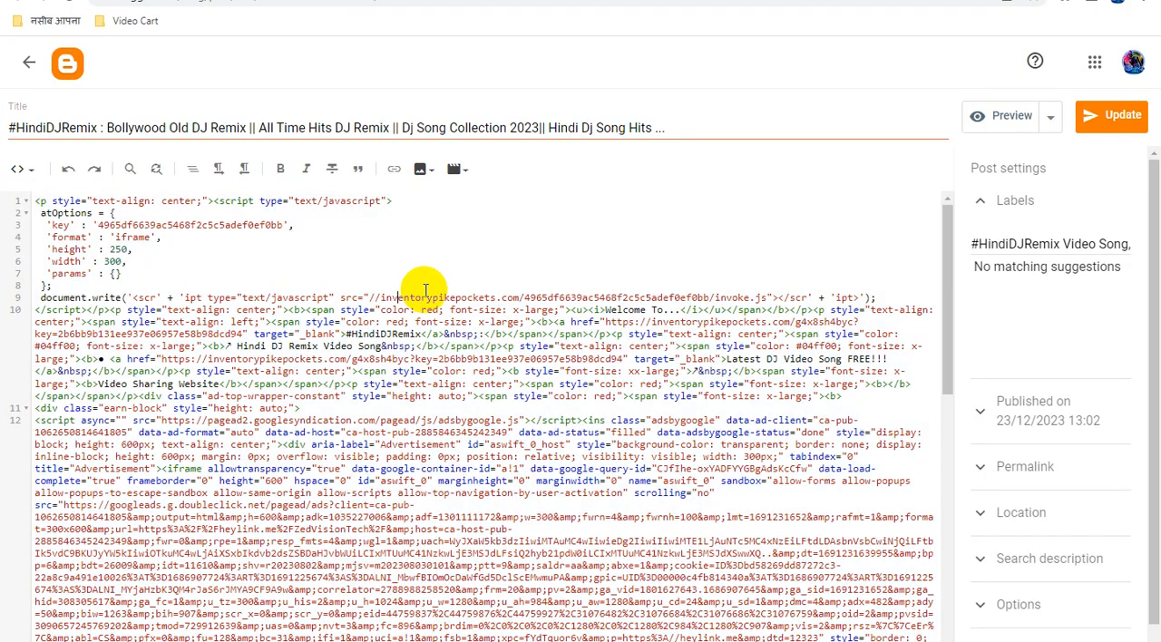
key("ctrl+a")
key("ctrl+v")
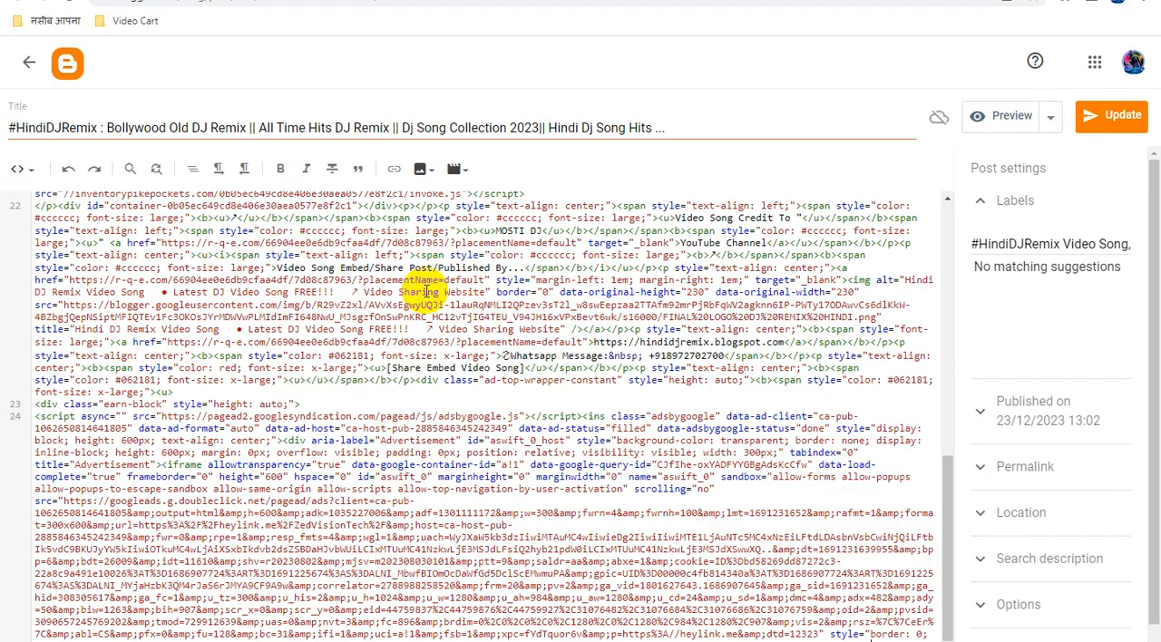
Return the post to Compose view and check the target of the "Latest DJ Video Song FREE!!!" link.
left_click(21, 169)
left_click(54, 222)
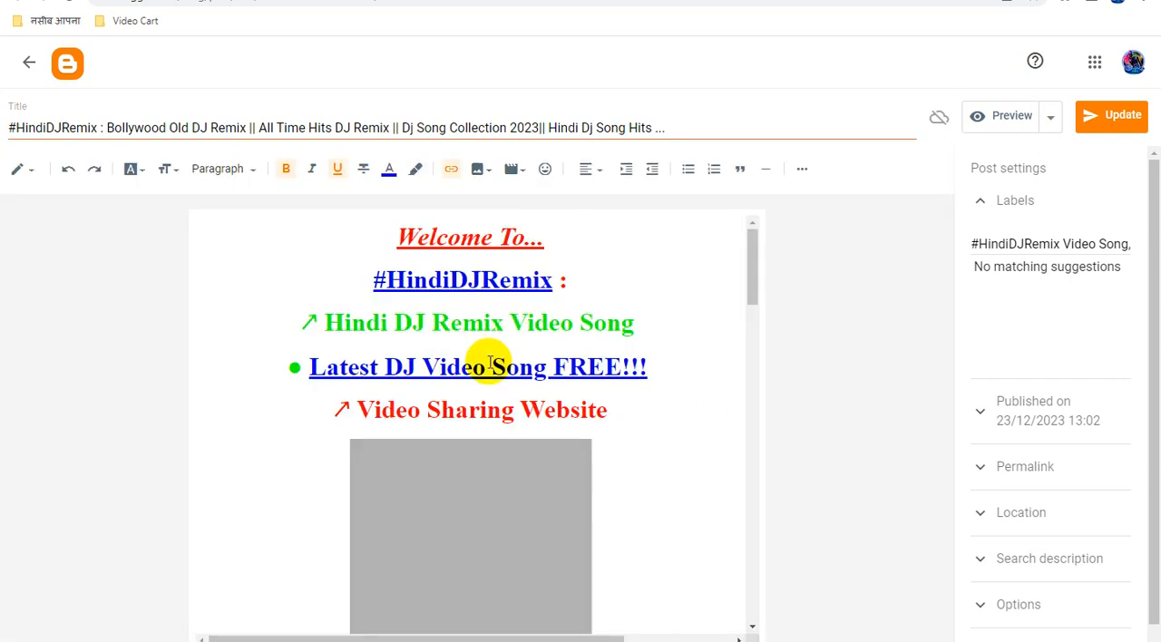
left_click(487, 368)
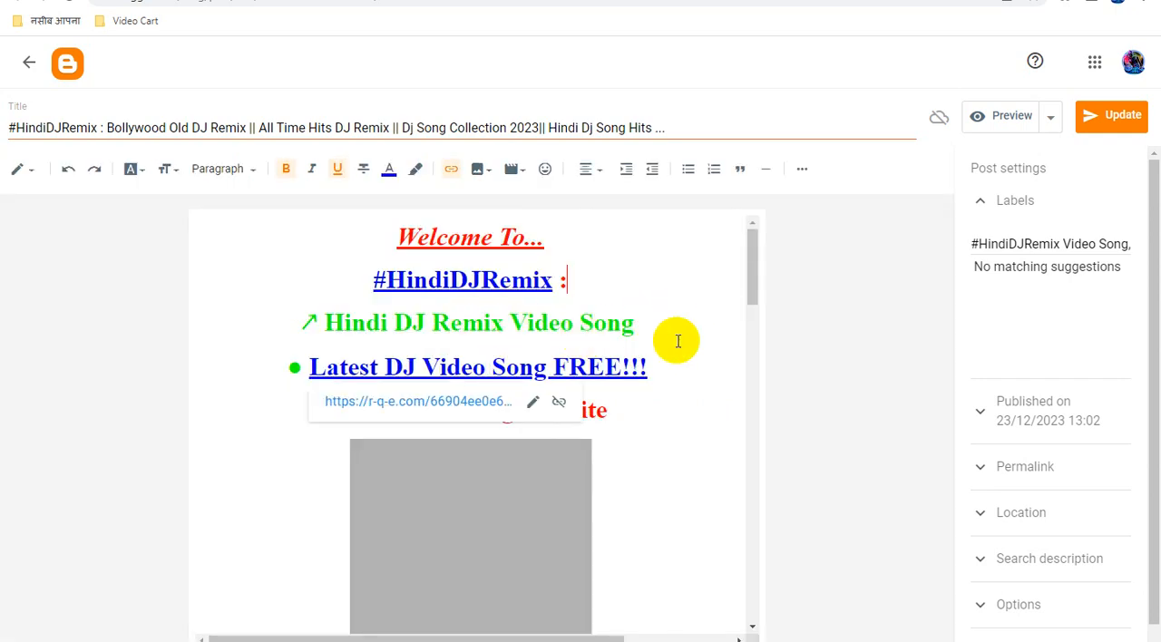
Check the rest of the post, including the "YouTube Channel" link, and update the post.
scroll(668, 426, "down", 3)
scroll(633, 402, "down", 5)
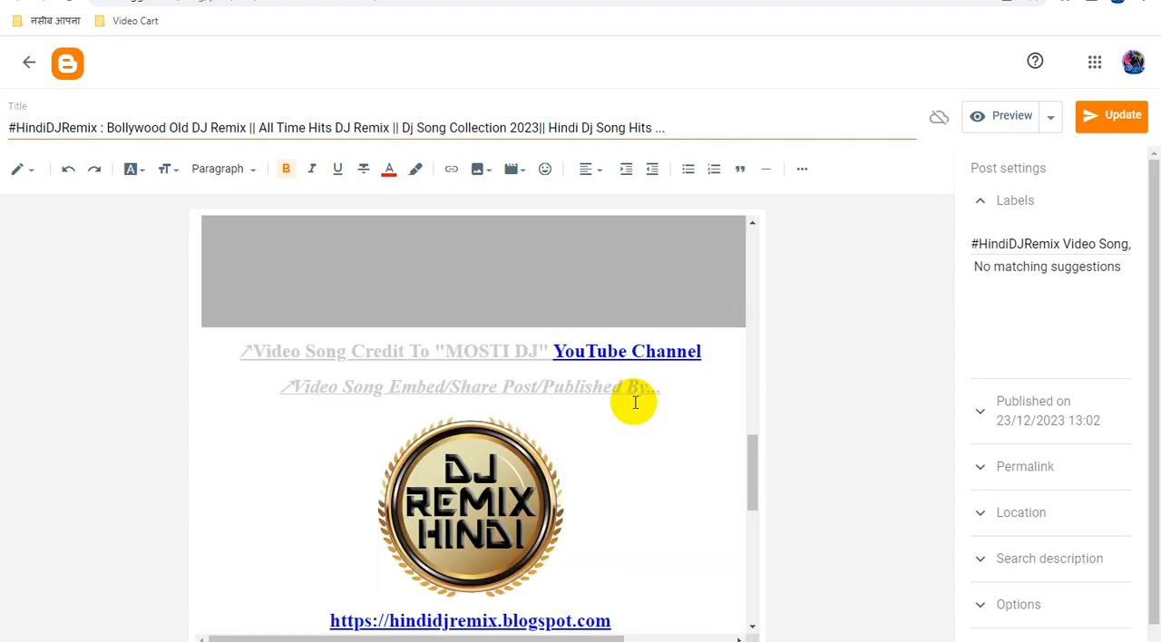
scroll(636, 402, "down", 6)
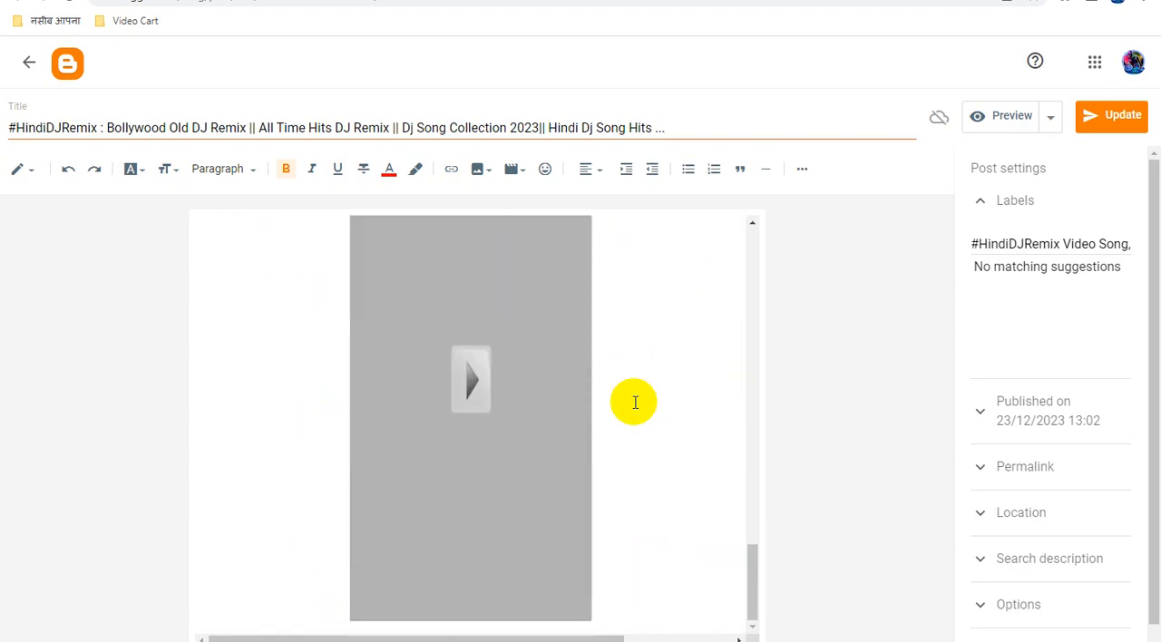
scroll(635, 402, "up", 6)
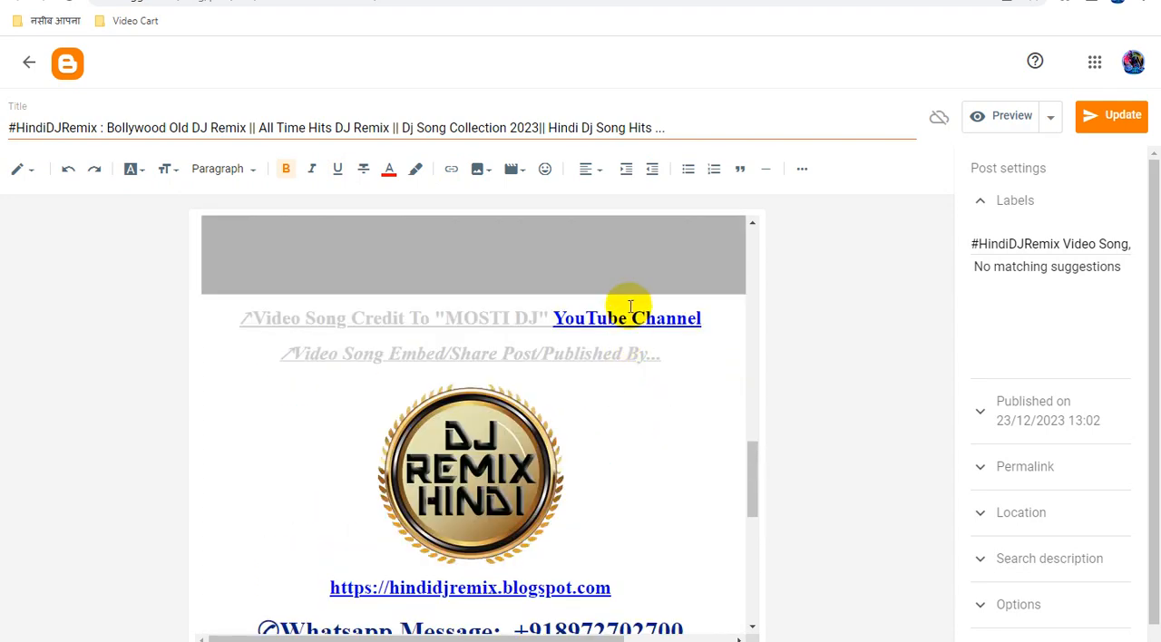
left_click(626, 320)
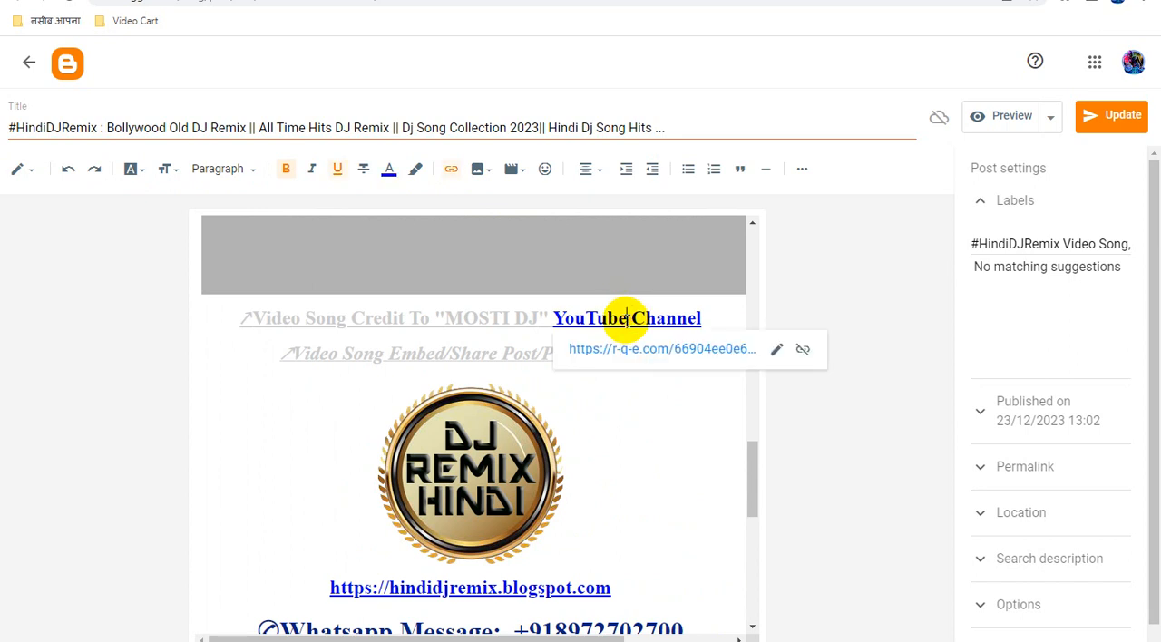
left_click(1106, 121)
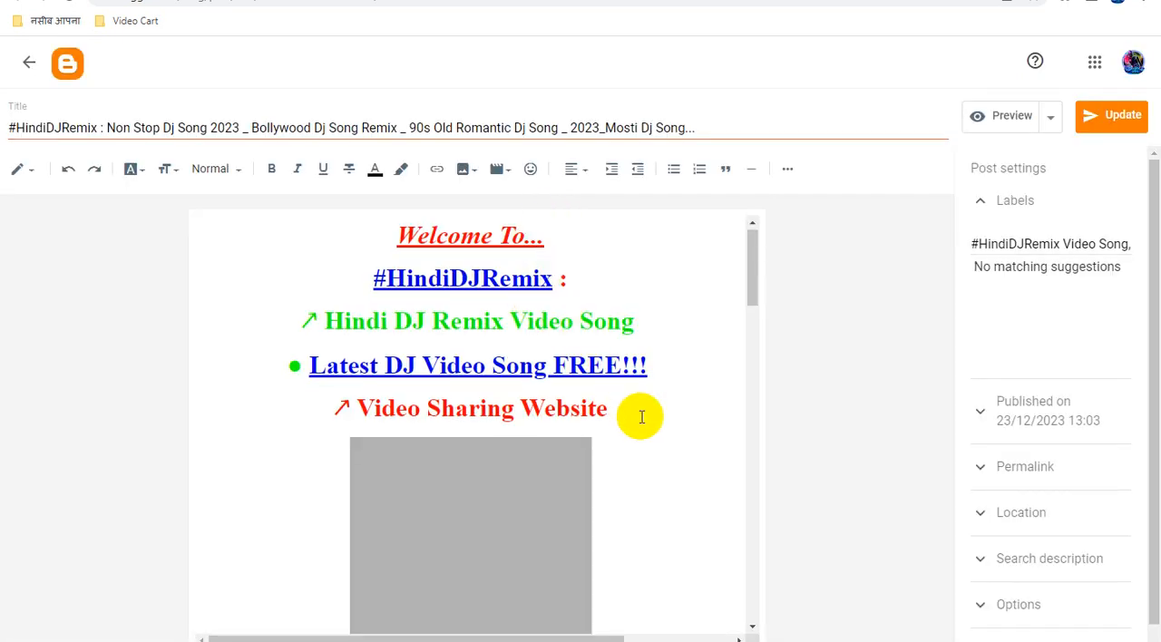
Look through the "Non Stop Dj Song 2023" post, and copy the generated Direct Smartlink from Advertica.
scroll(642, 416, "down", 5)
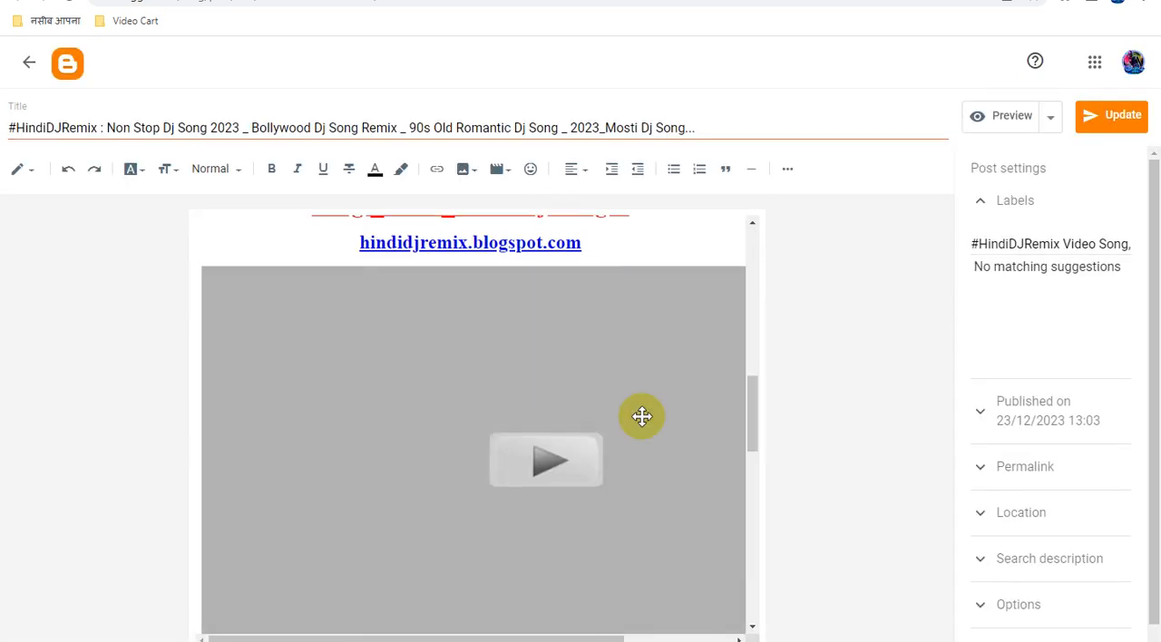
scroll(642, 417, "down", 6)
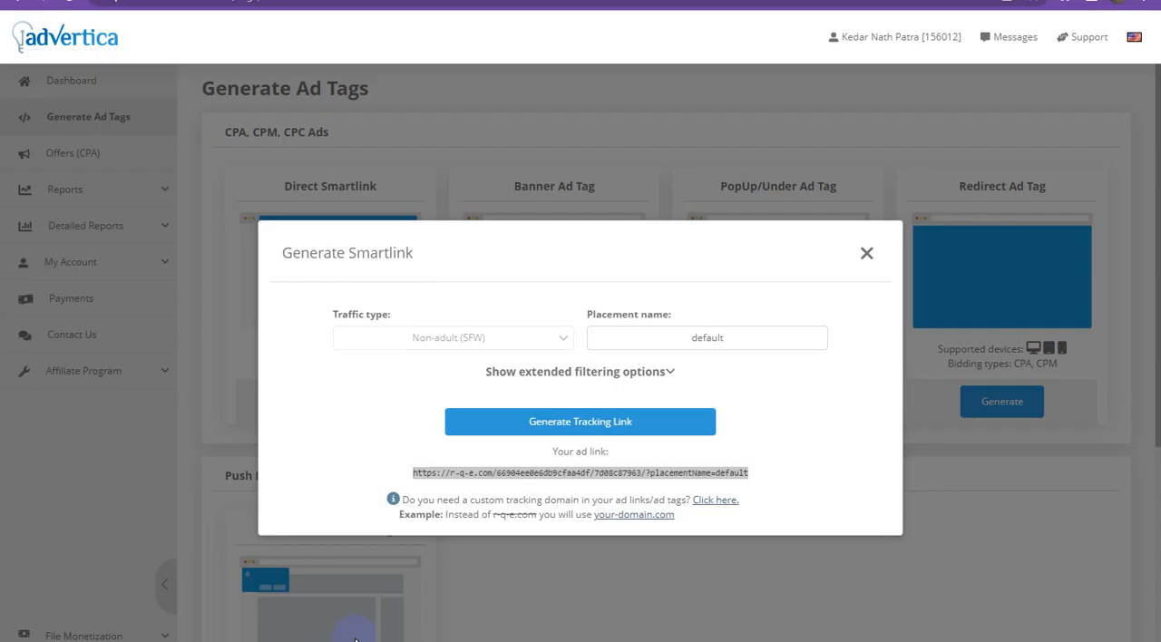
right_click(589, 473)
left_click(609, 483)
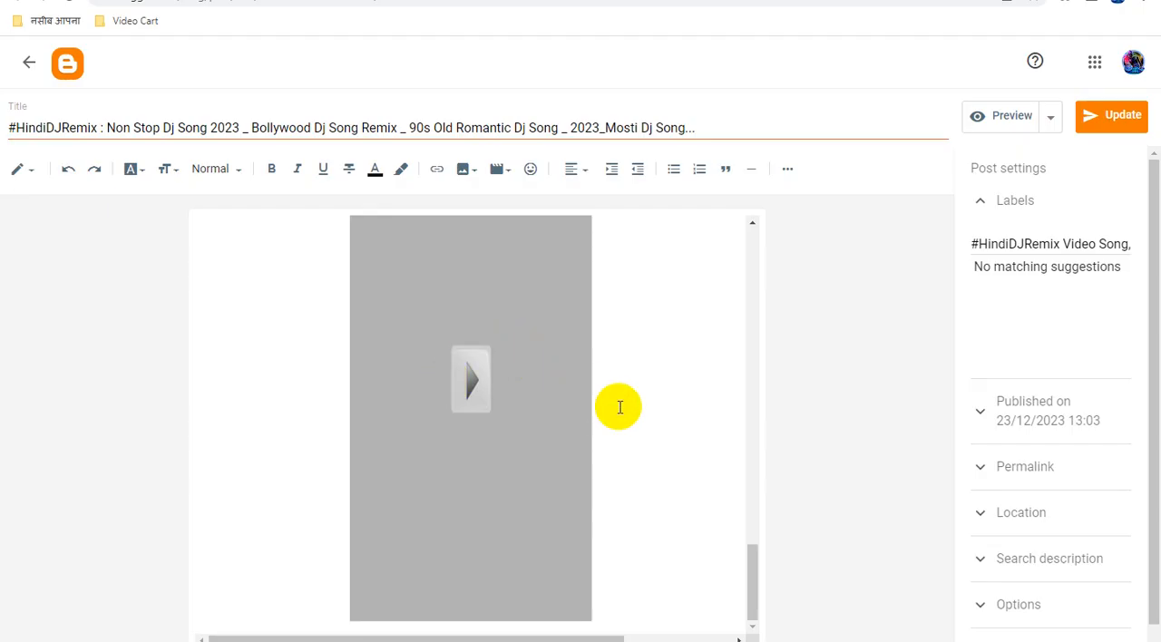
Replace the URL of the "#HindiDJRemix" link in the "Non Stop Dj Song 2023" post with the copied Smartlink.
scroll(646, 419, "up", 5)
scroll(646, 418, "up", 10)
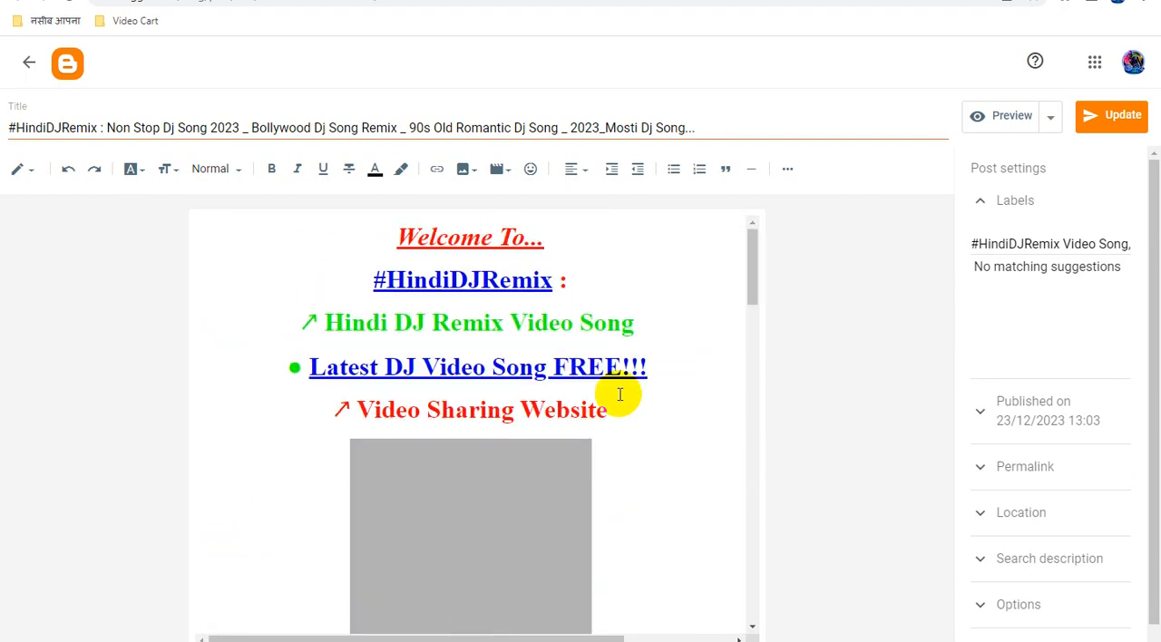
left_click(542, 281)
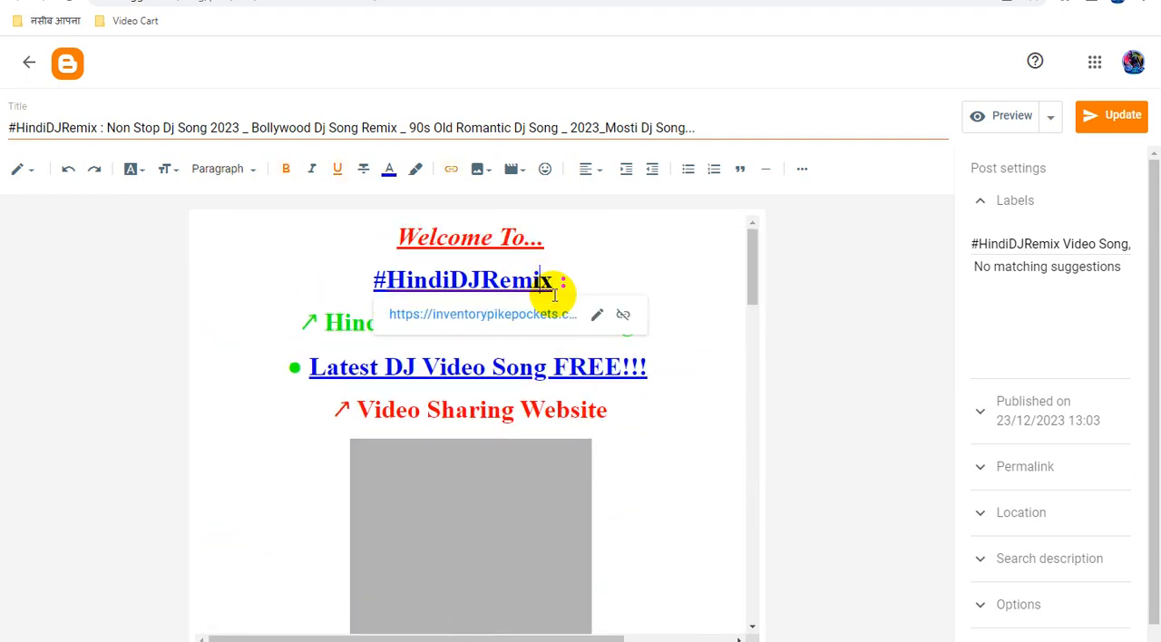
left_click(596, 315)
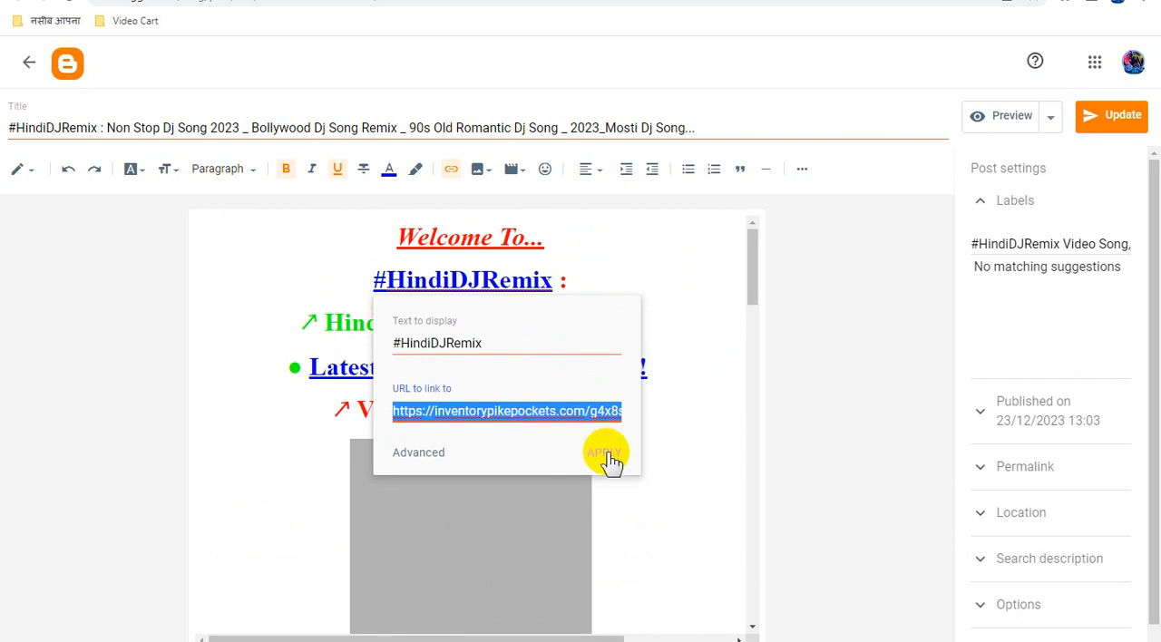
key("ctrl+v")
left_click(603, 451)
Replace the URL of the "Latest DJ Video Song FREE!!!" link with the copied Smartlink.
left_click(621, 367)
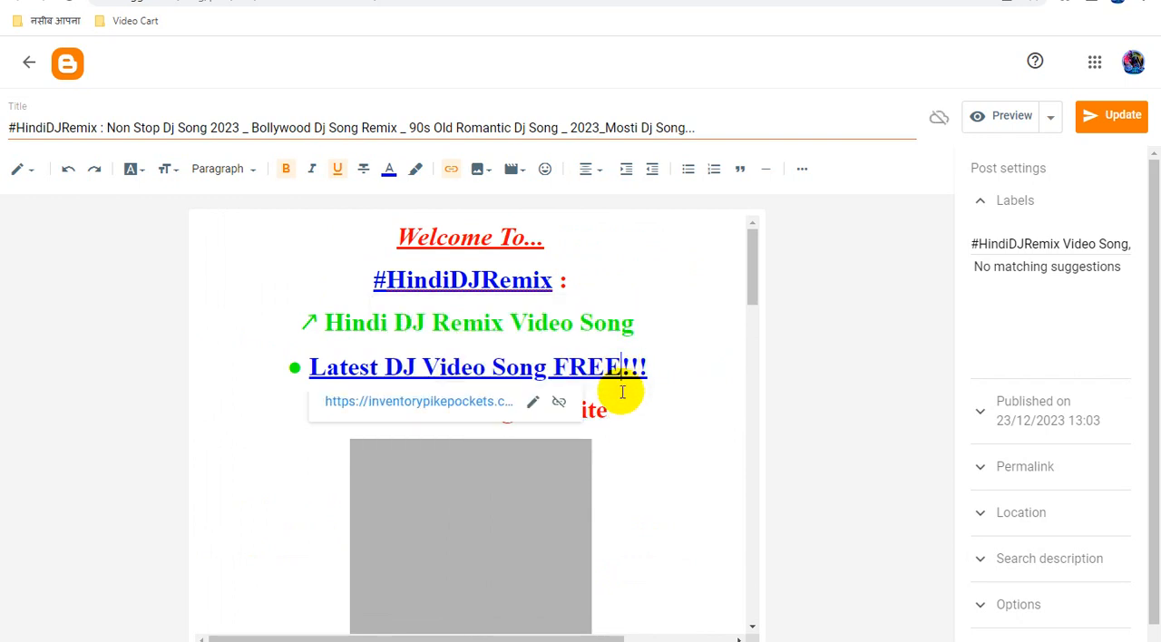
left_click(532, 405)
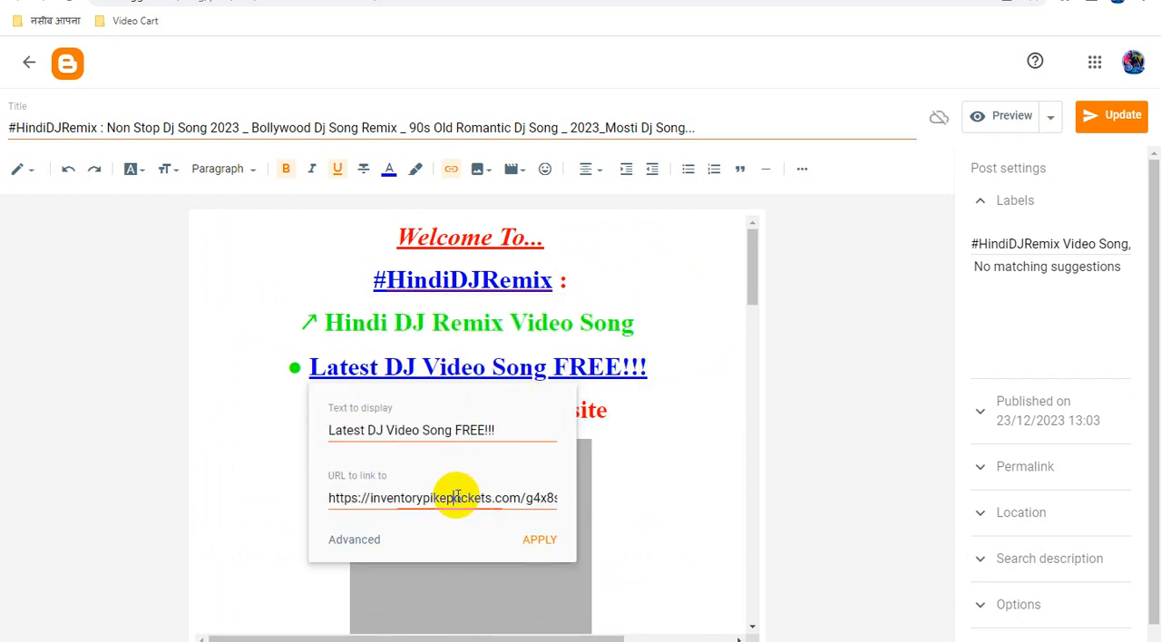
key("ctrl+a")
key("ctrl+v")
left_click(544, 541)
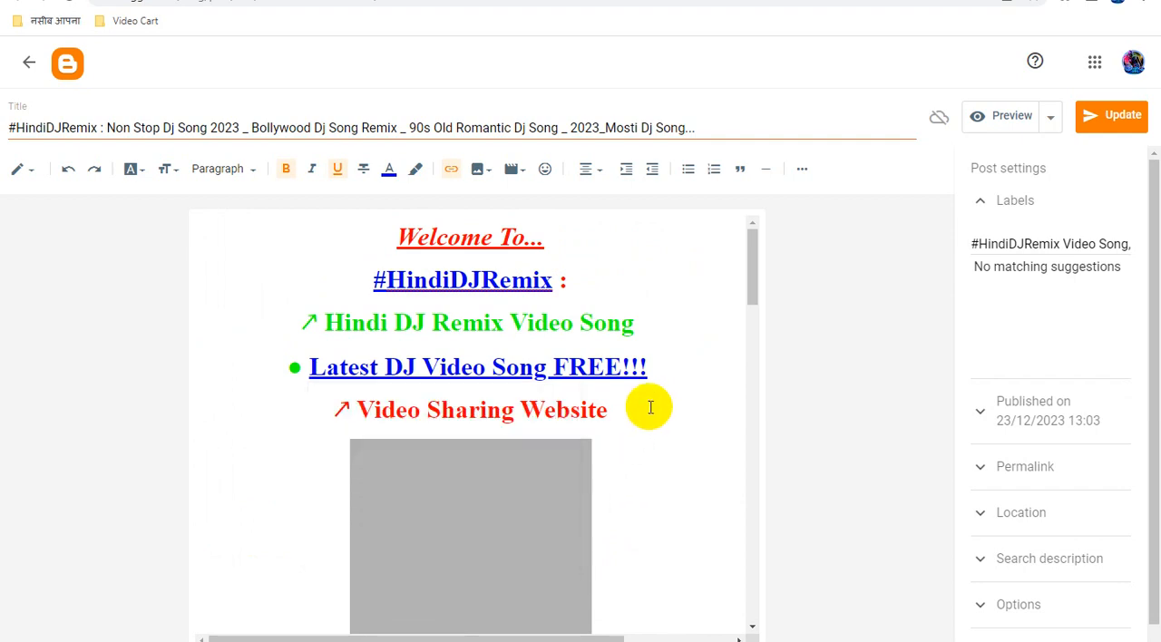
Replace the URL of the "YouTube Channel" link in the video credit line with the copied Smartlink.
scroll(650, 408, "down", 10)
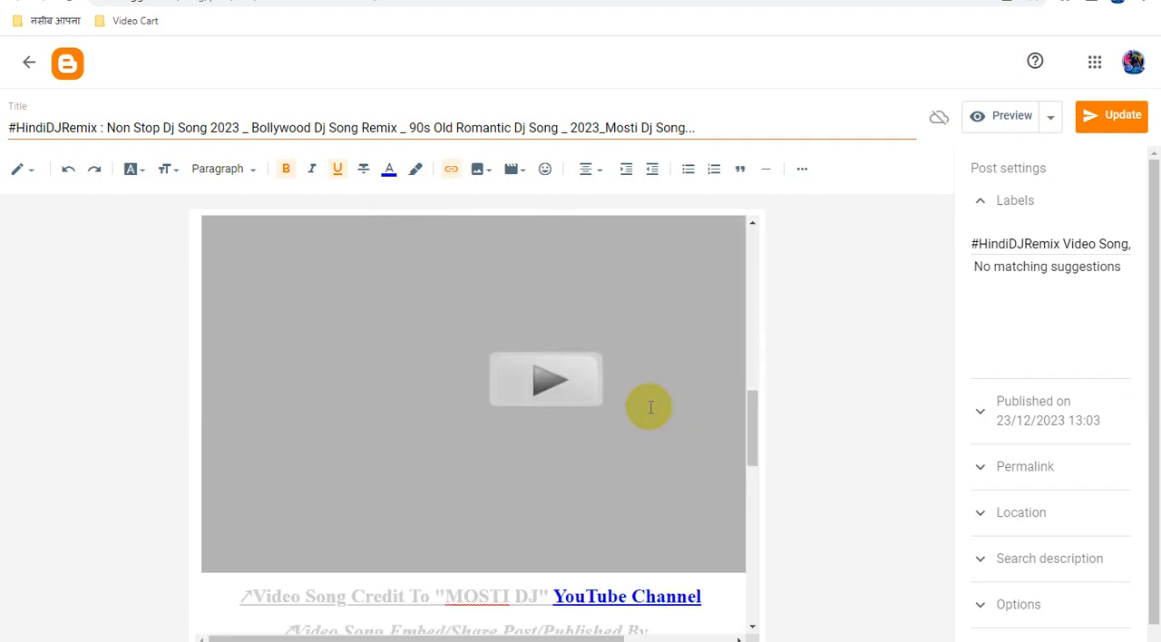
scroll(651, 408, "down", 3)
left_click(633, 354)
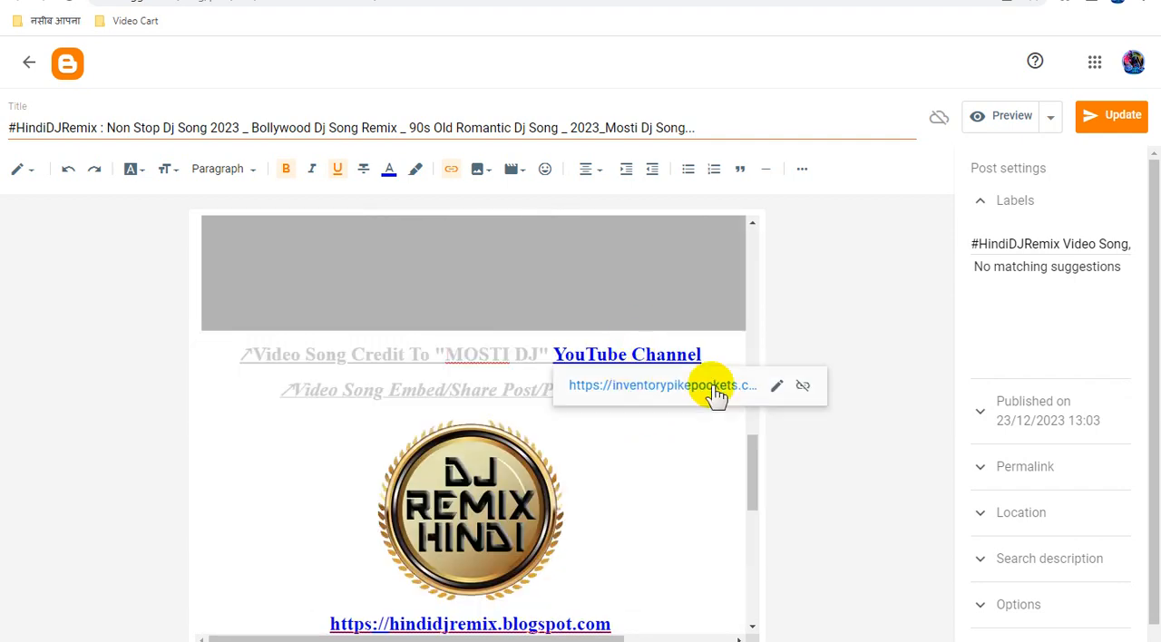
left_click(777, 390)
triple_click(655, 481)
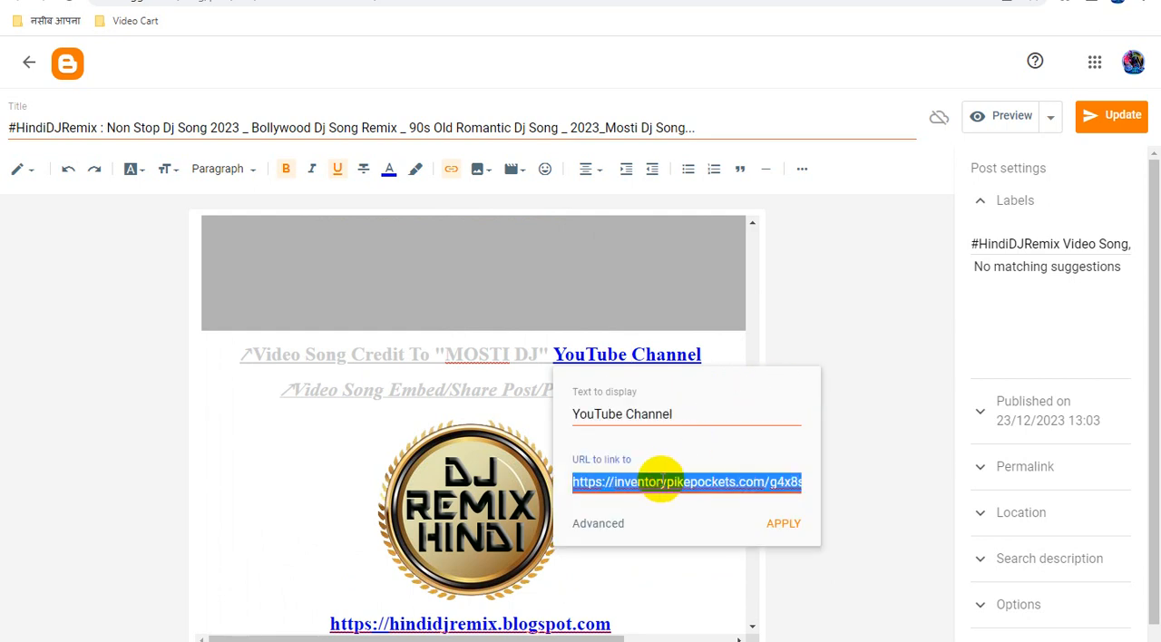
key("ctrl+v")
left_click(782, 523)
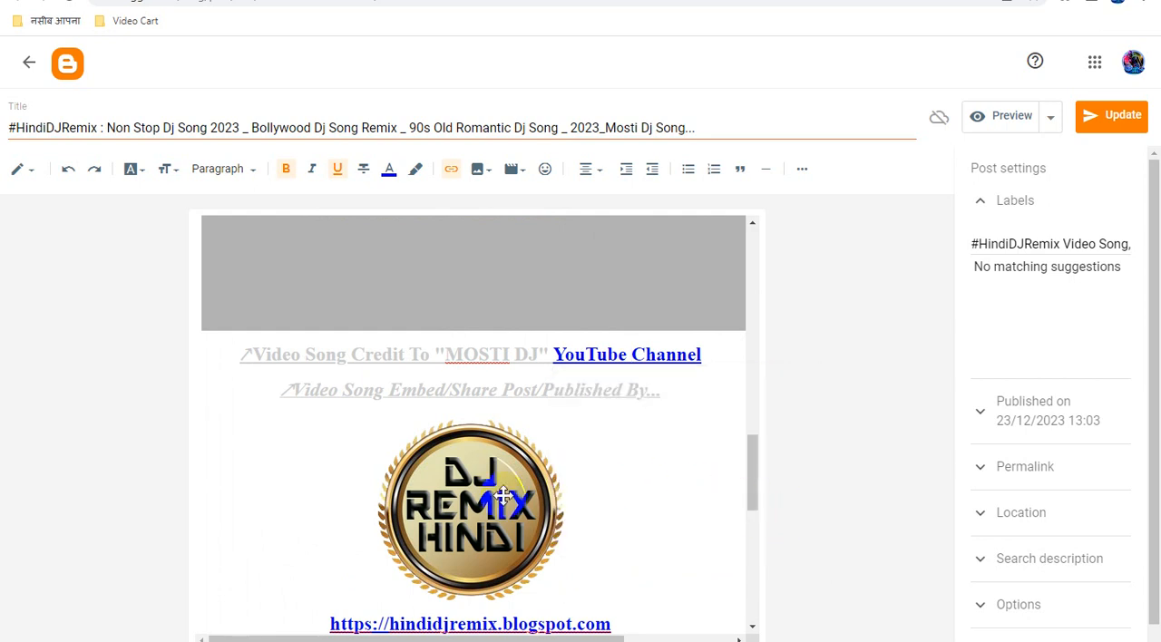
Replace the link on the "DJ Remix Hindi" logo image with the copied Smartlink, and update the "Non Stop Dj Song 2023" post.
left_click(504, 496)
left_click(449, 171)
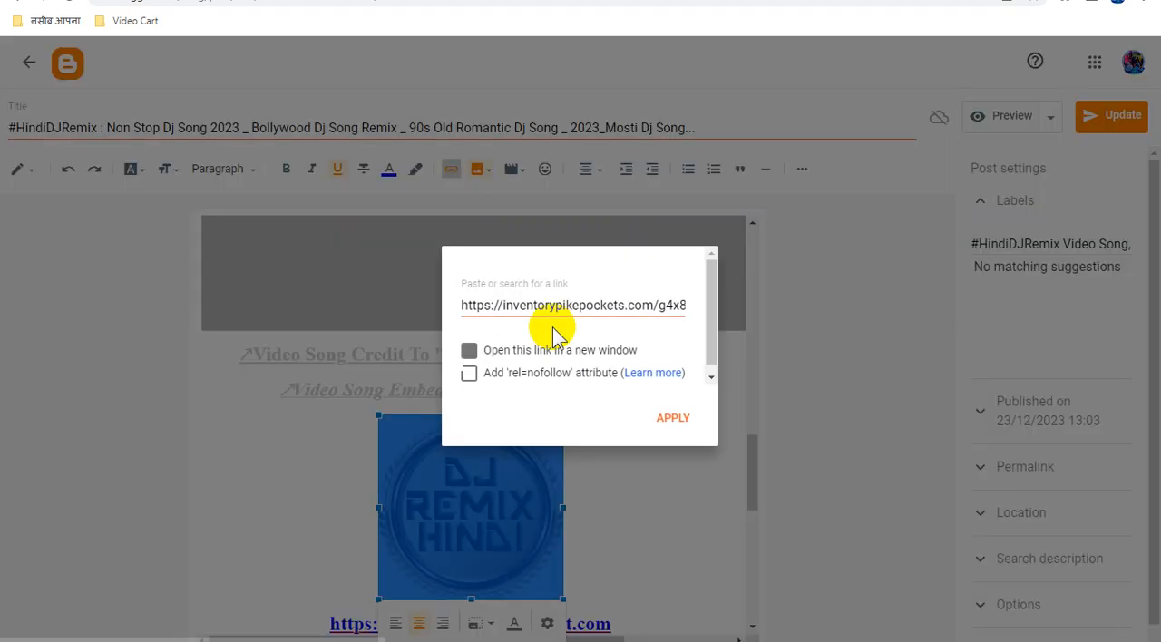
triple_click(560, 303)
key("ctrl+v")
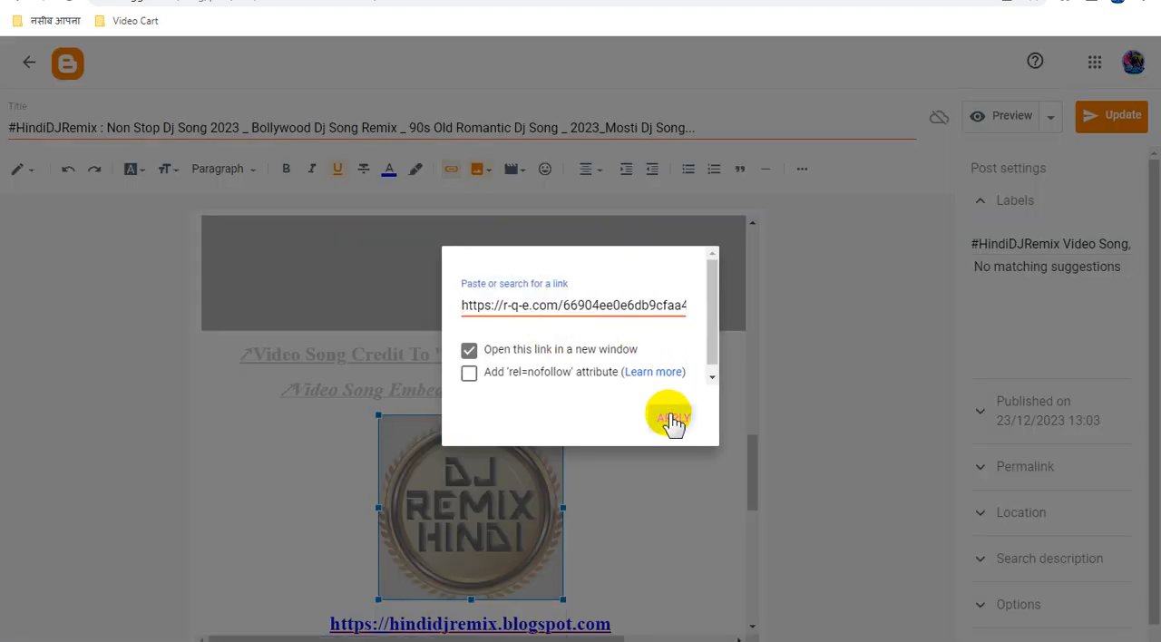
left_click(671, 416)
scroll(670, 376, "down", 5)
left_click(1108, 119)
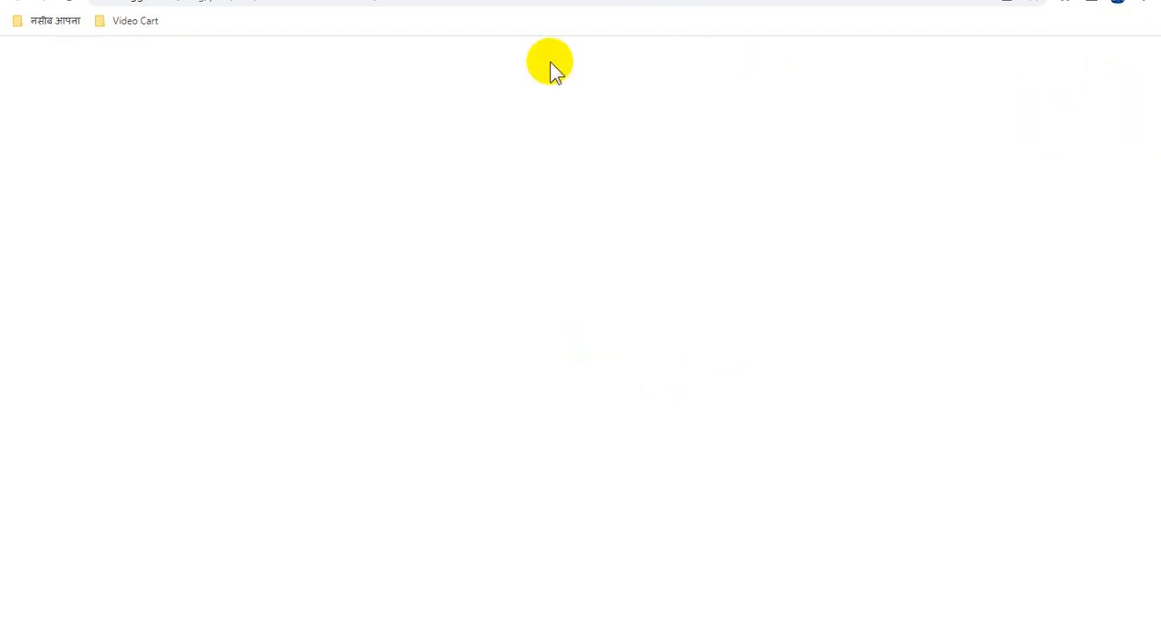
In the "Dj Anupam Superhits Collection" post, replace the URL of the "#HindiDJRemix" link with the copied Smartlink.
left_click(564, 286)
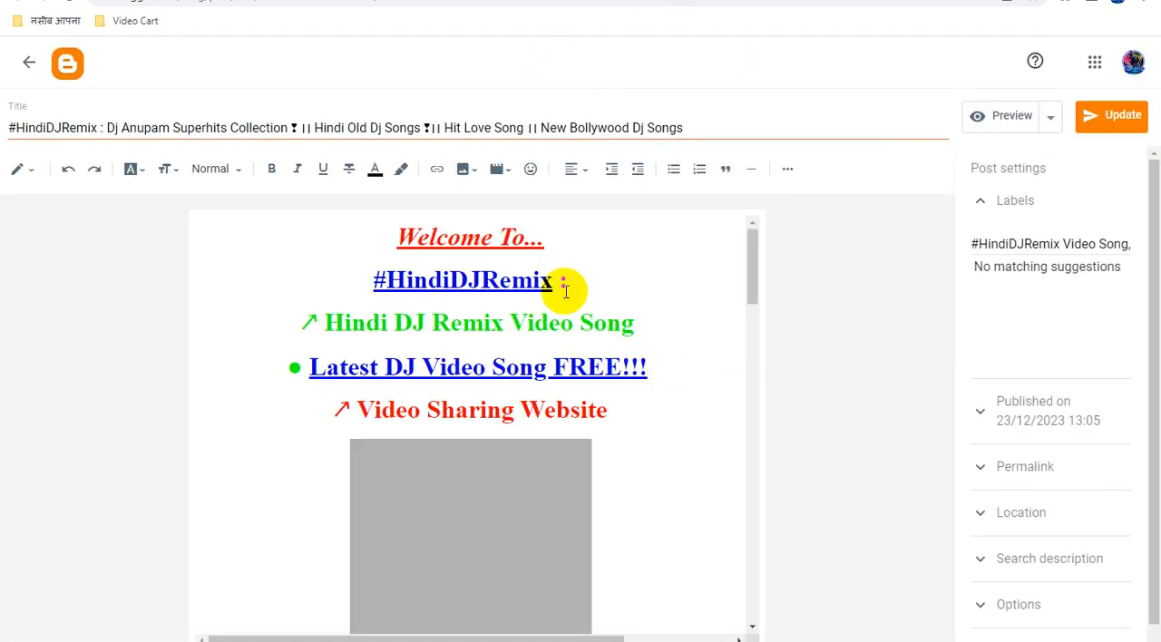
left_click(499, 280)
left_click(597, 315)
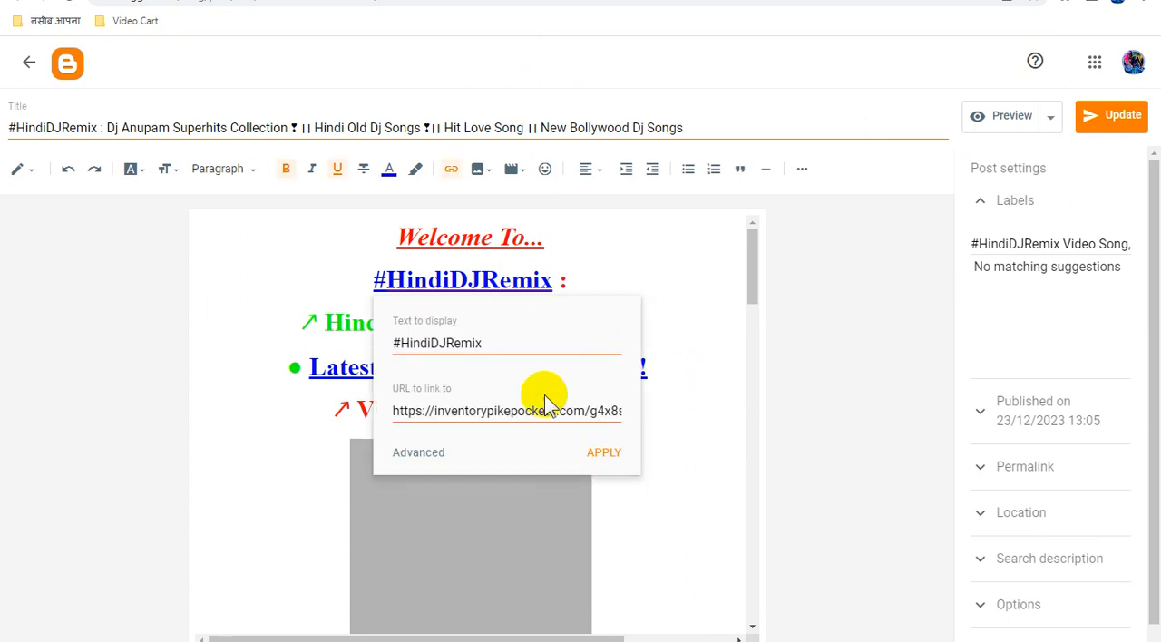
triple_click(535, 414)
key("ctrl+v")
left_click(606, 453)
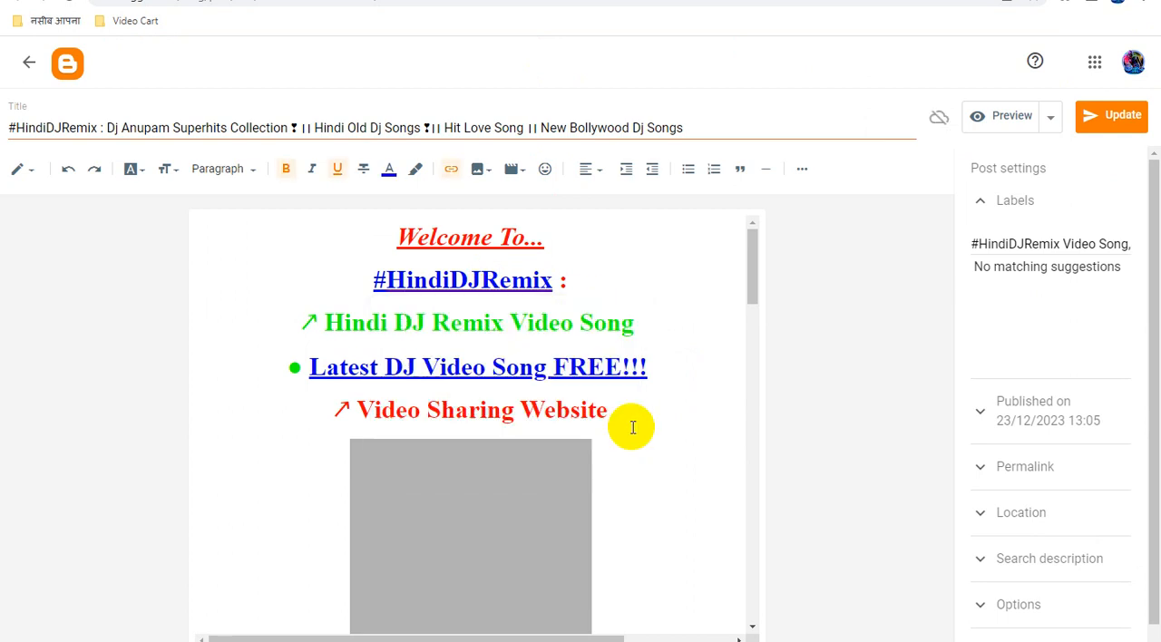
Replace the URL of the "Latest DJ Video Song FREE!!!" link in the "Dj Anupam Superhits Collection" post with the copied Smartlink.
left_click(615, 381)
left_click(534, 409)
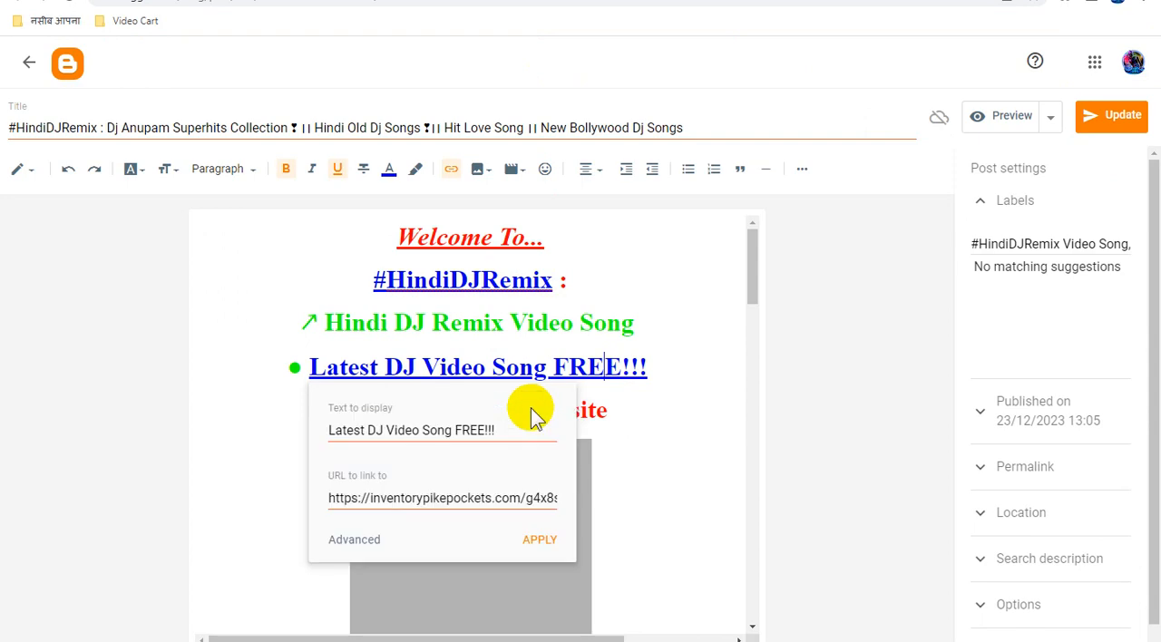
triple_click(490, 498)
key("ctrl+v")
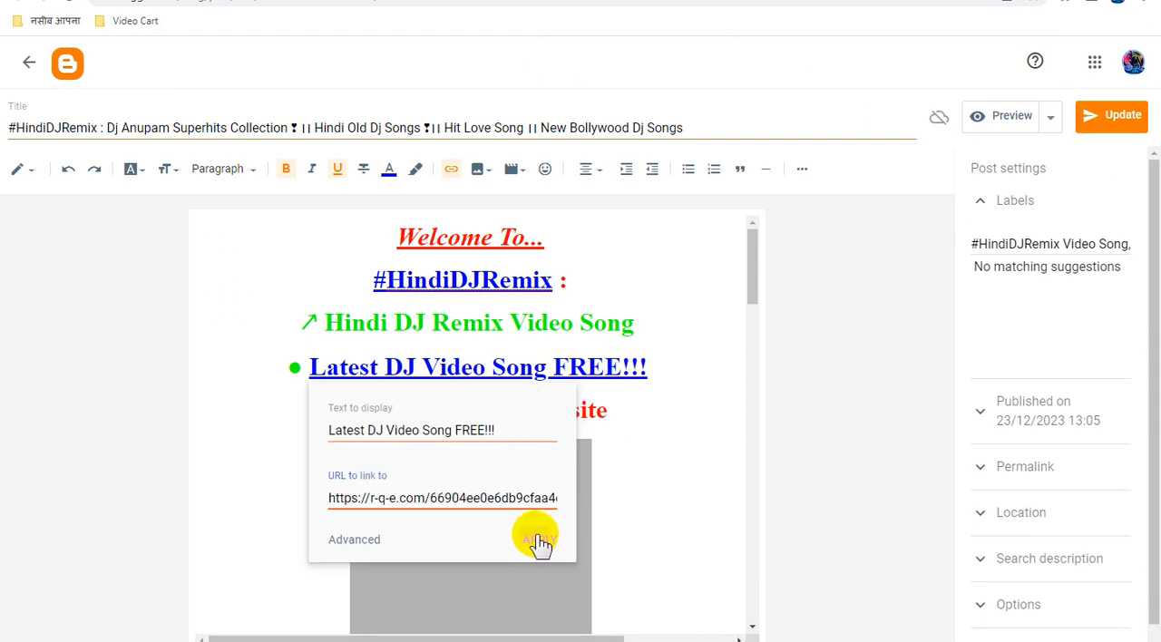
left_click(538, 542)
Replace the URL of the "YouTube Channel" link in the "Dj Anupam Superhits Collection" post's video credit line with the copied Smartlink.
scroll(681, 417, "down", 10)
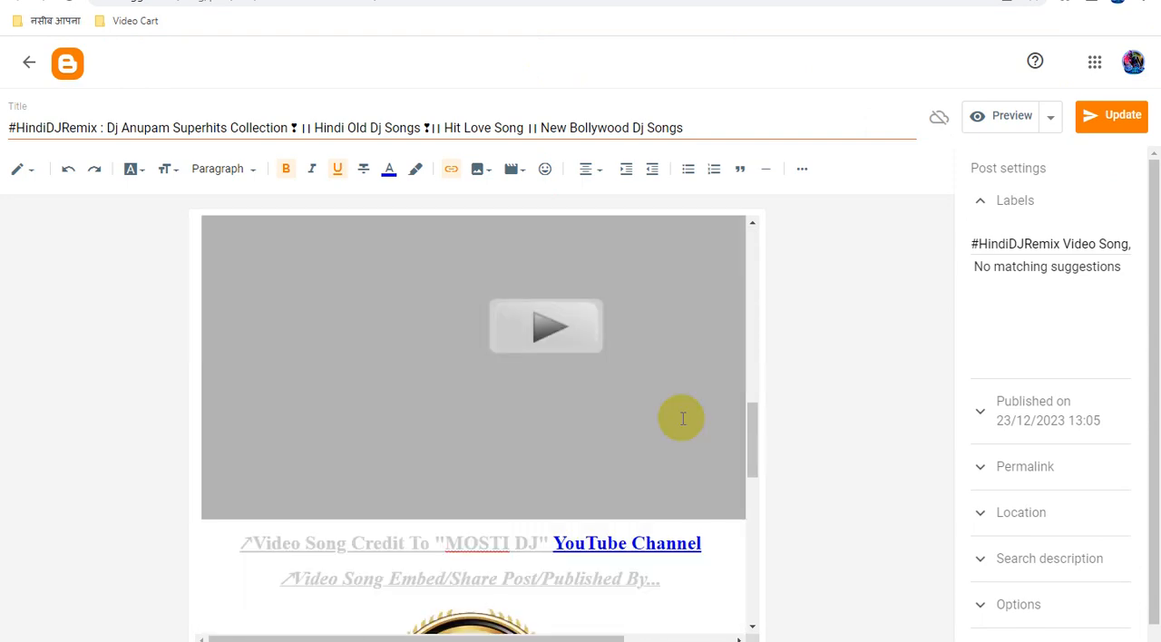
scroll(683, 418, "down", 3)
left_click(635, 301)
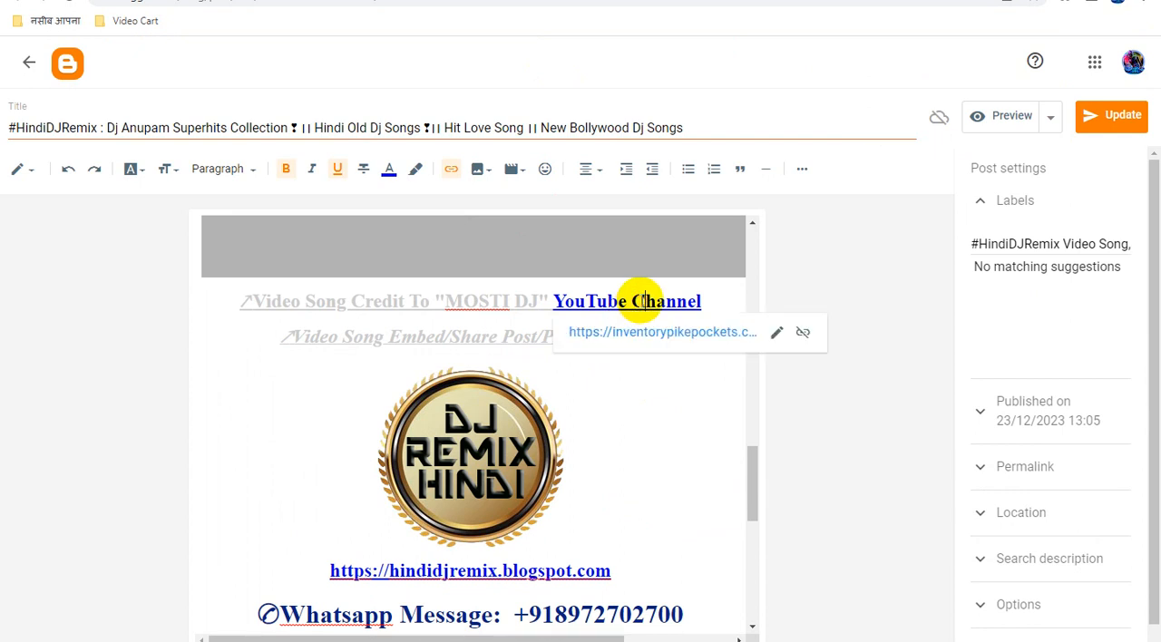
left_click(775, 335)
triple_click(631, 427)
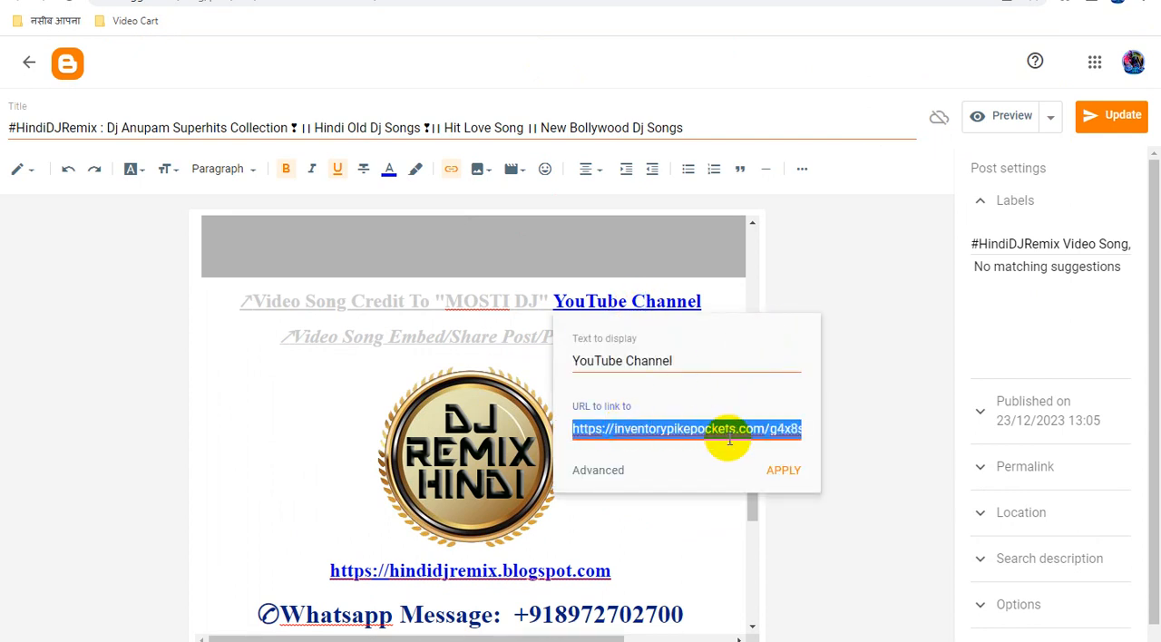
key("ctrl+v")
left_click(785, 471)
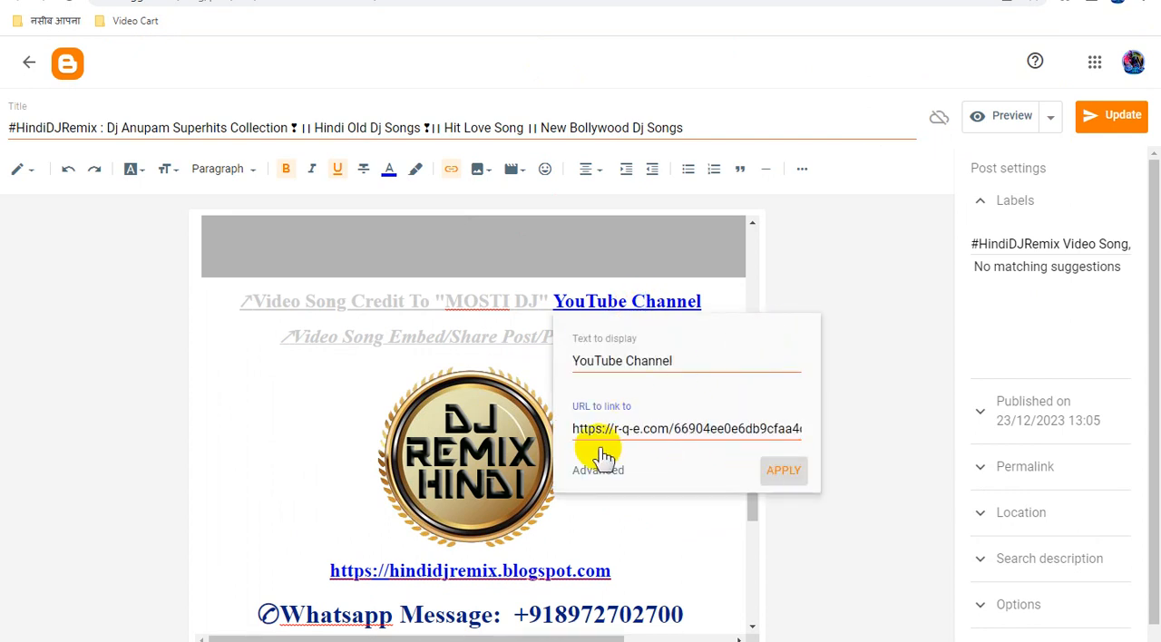
Replace the logo image's link with the copied Smartlink, and update the "Dj Anupam Superhits Collection" post.
left_click(481, 434)
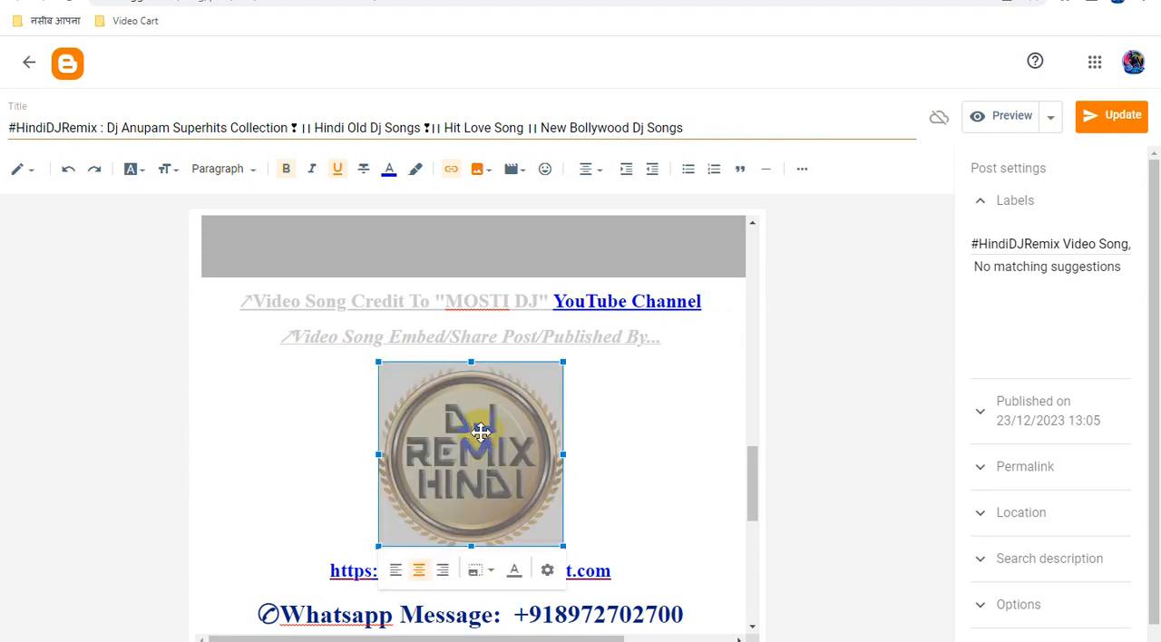
left_click(454, 169)
triple_click(604, 309)
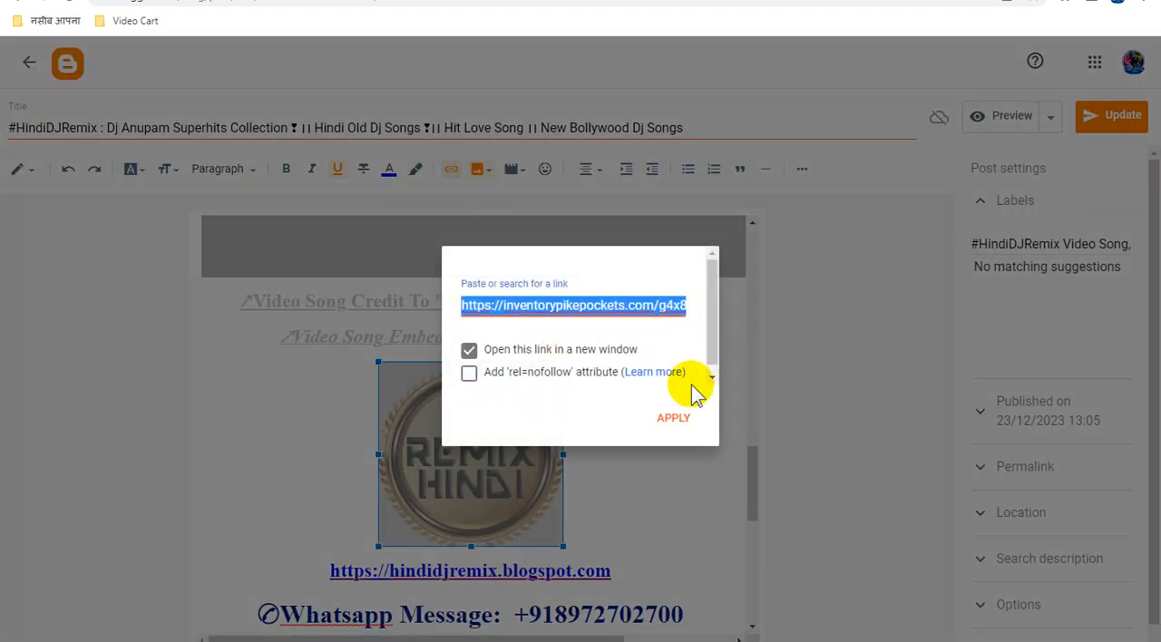
type("https://r-q-e.com/66f04ae5eb6b9cfaa4")
left_click(680, 420)
scroll(680, 420, "down", 6)
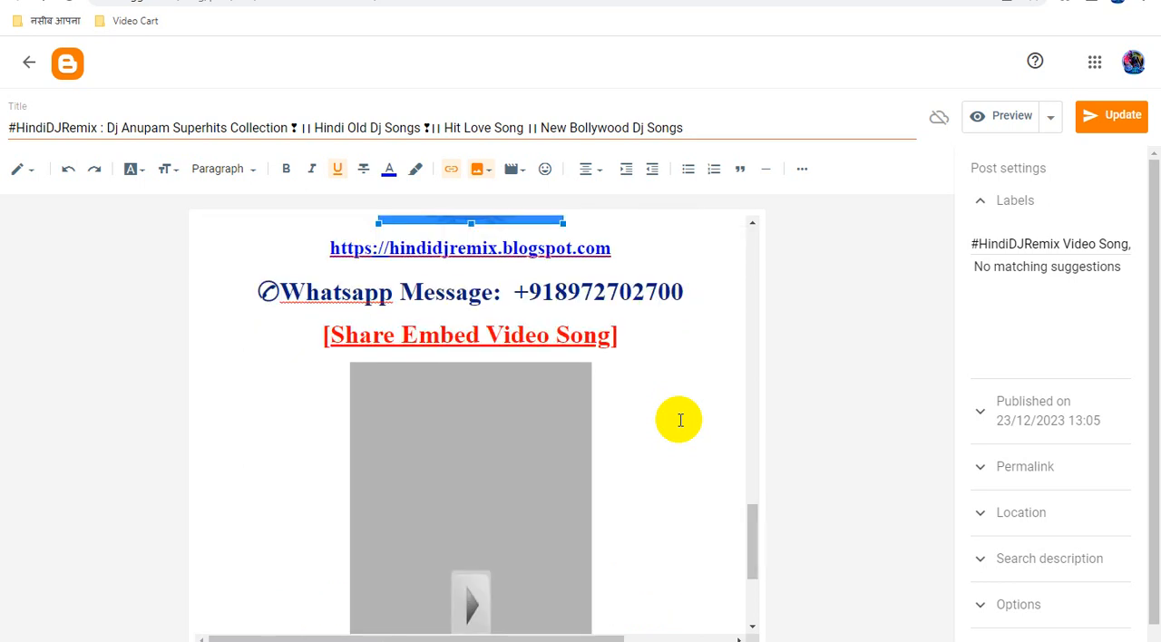
left_click(1123, 132)
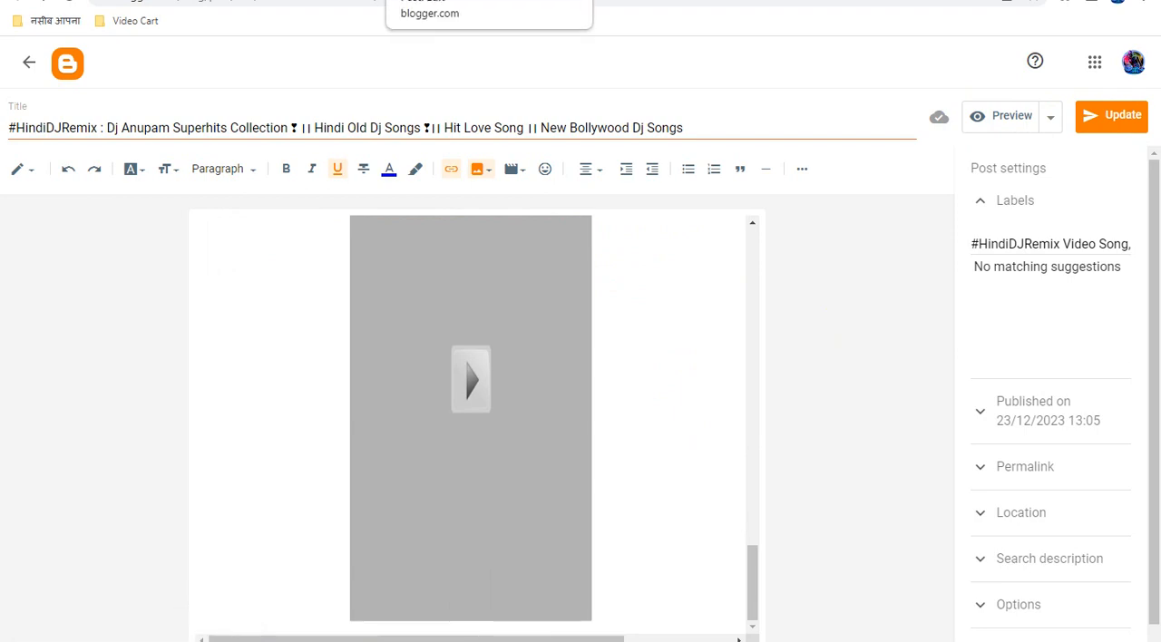
In the posts list, mark the "New Hindi Dj Song 2023" and "Hindi Old Dj Song | Bollywood Old DJ Remix" posts and open each in its own tab.
left_click(564, 0)
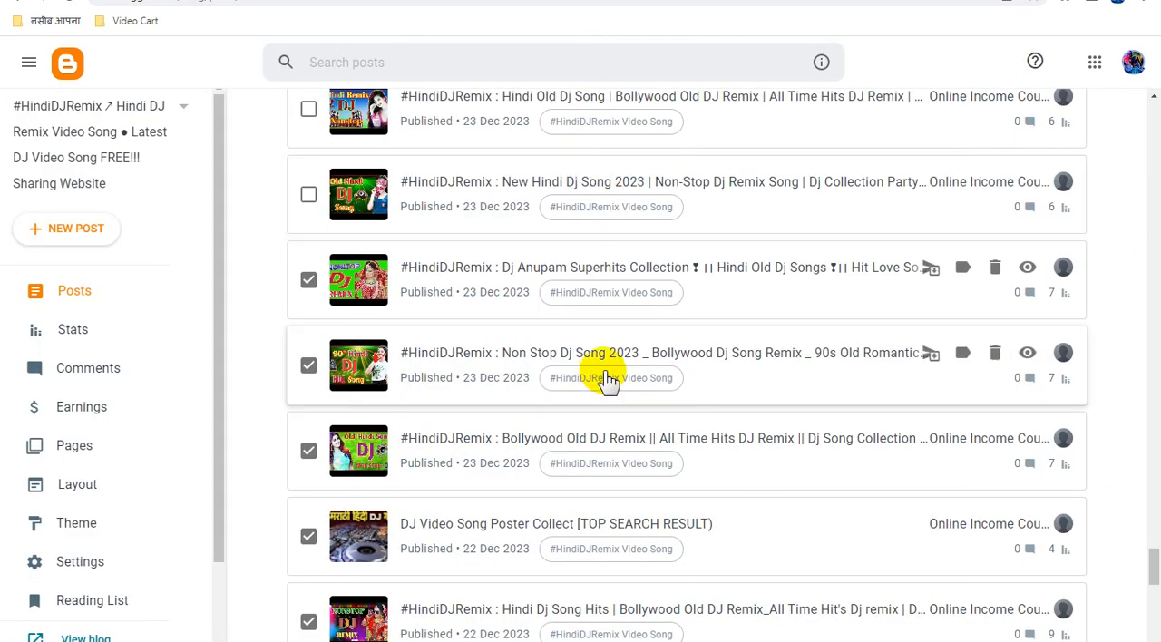
scroll(610, 381, "up", 2)
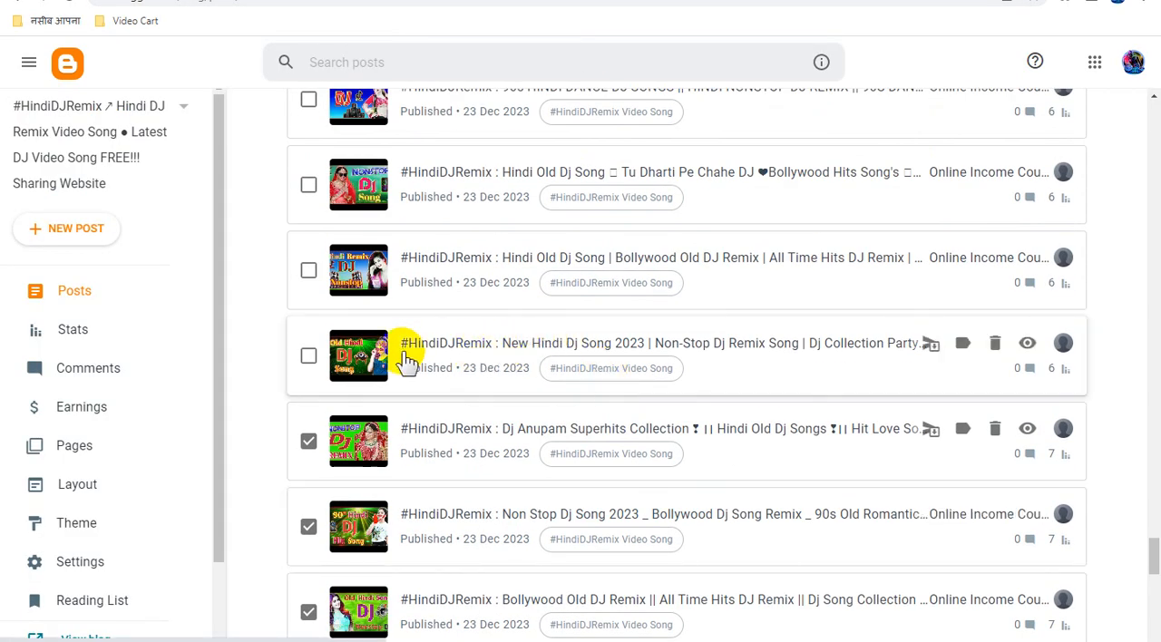
left_click(310, 356)
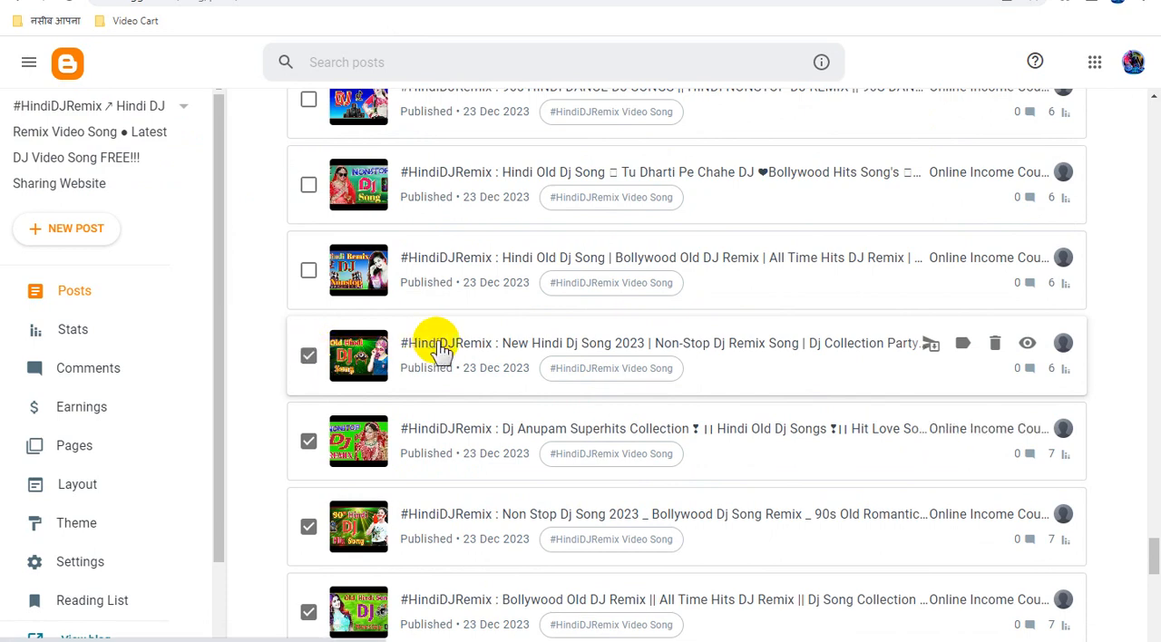
left_click(450, 174)
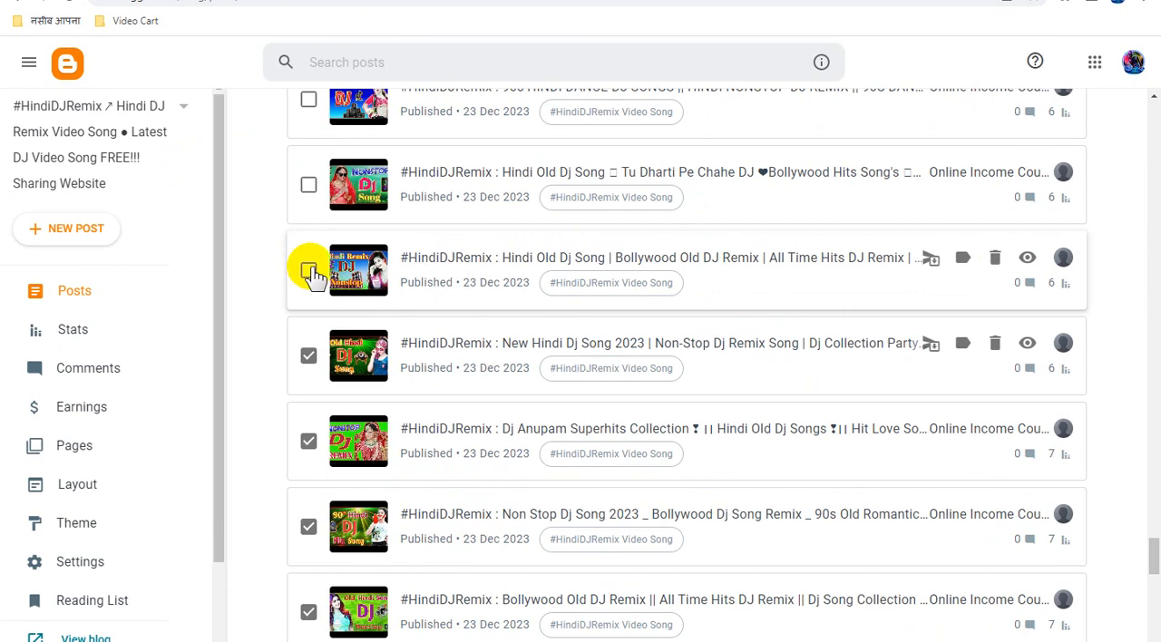
left_click(309, 272)
left_click_drag(461, 261, 567, 0)
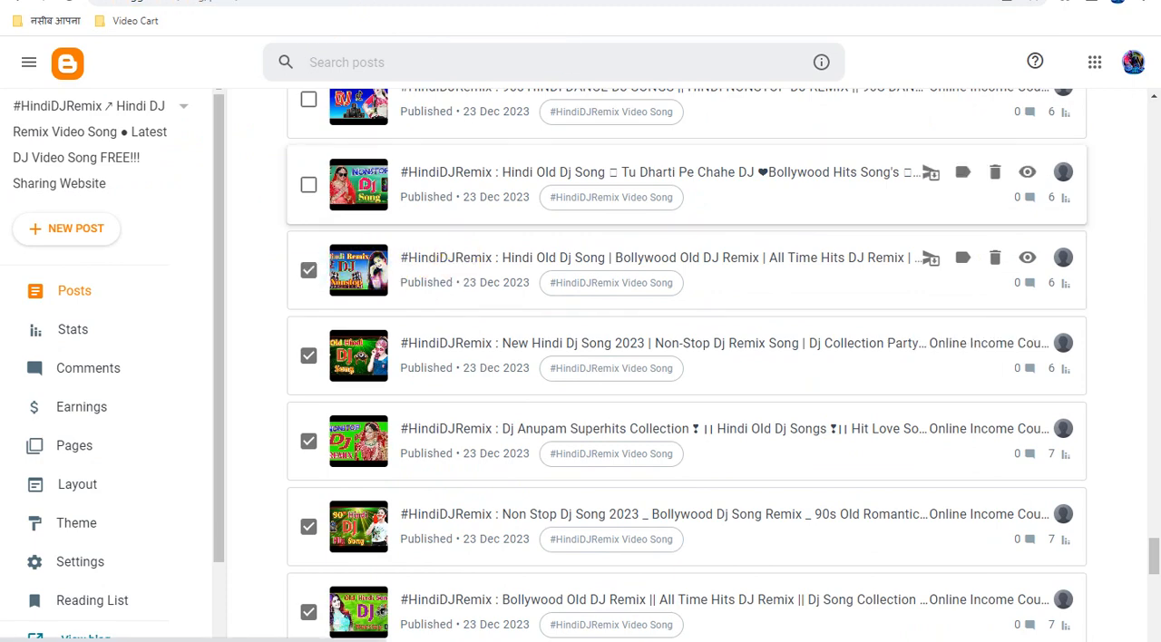
Mark the "Tu Dharti Pe Chahe DJ" and "90s HINDI DANCE DJ SONGS" posts in the list and open each in its own tab.
scroll(457, 306, "up", 2)
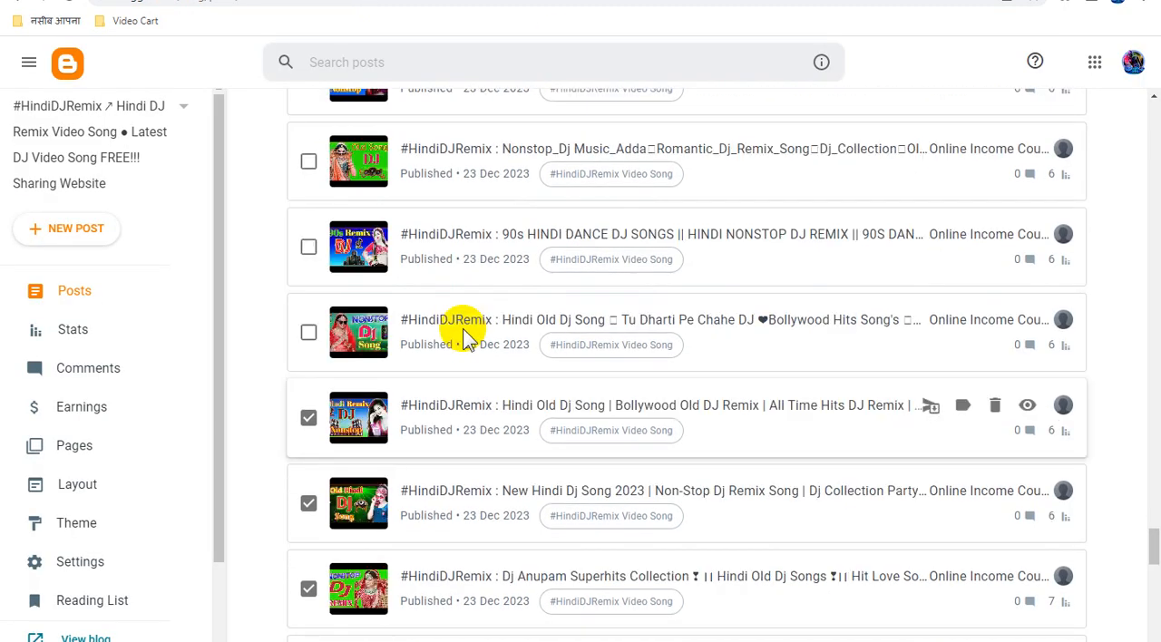
left_click(308, 349)
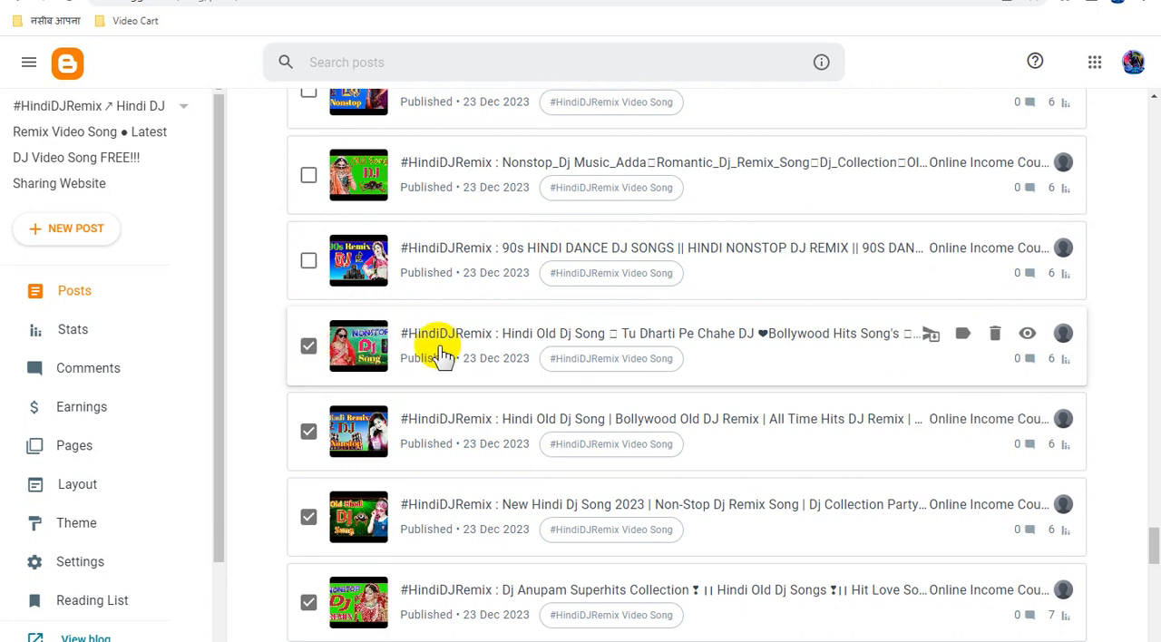
left_click_drag(463, 338, 721, 0)
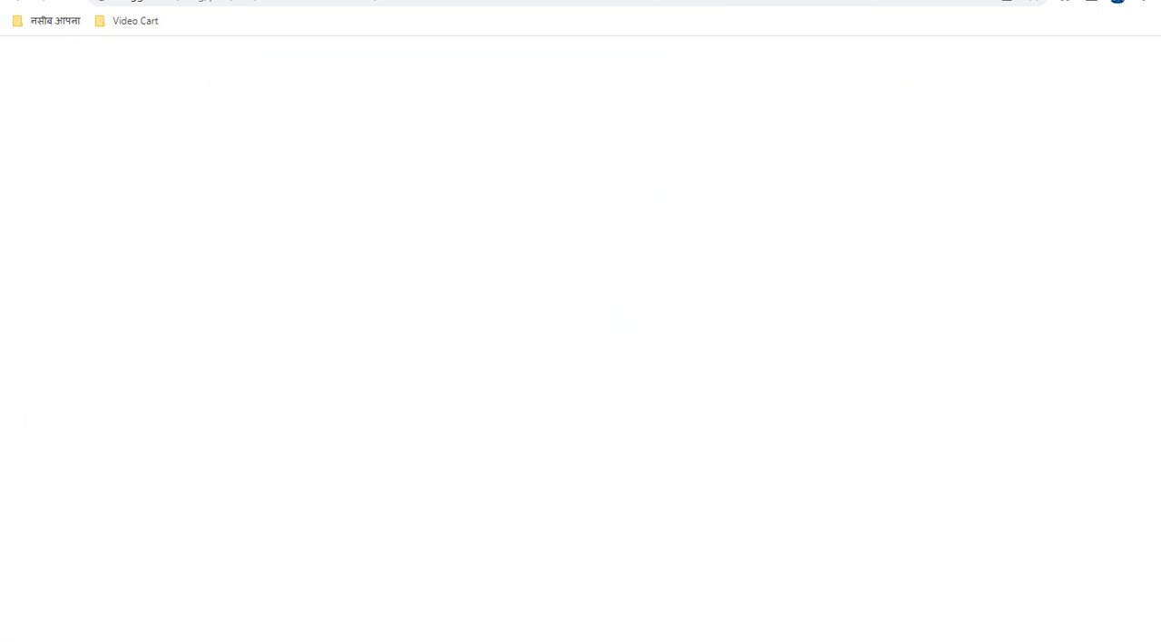
scroll(381, 337, "up", 1)
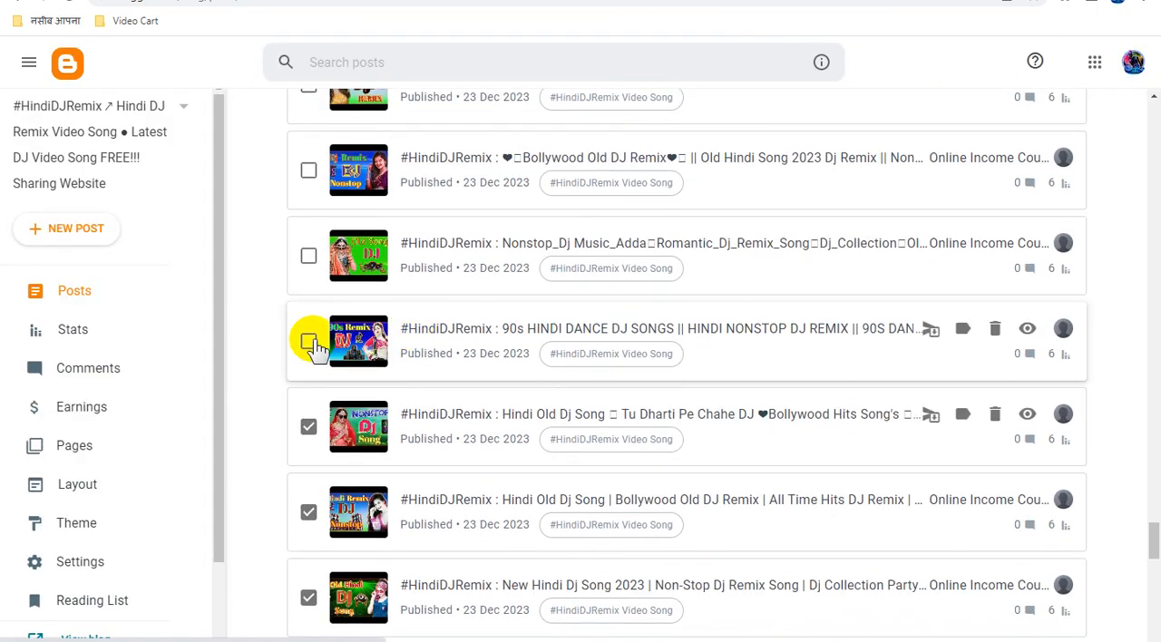
left_click(309, 343)
left_click_drag(441, 336, 884, 0)
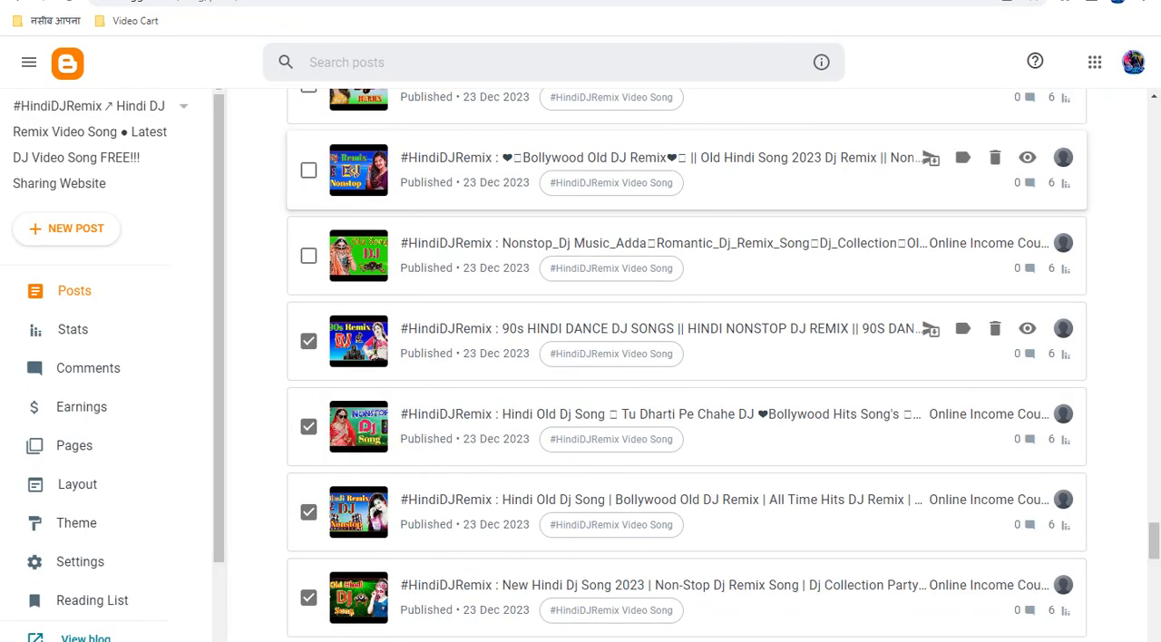
Mark the "Nonstop_Dj Music_Adda" post in the posts list.
scroll(402, 298, "up", 1)
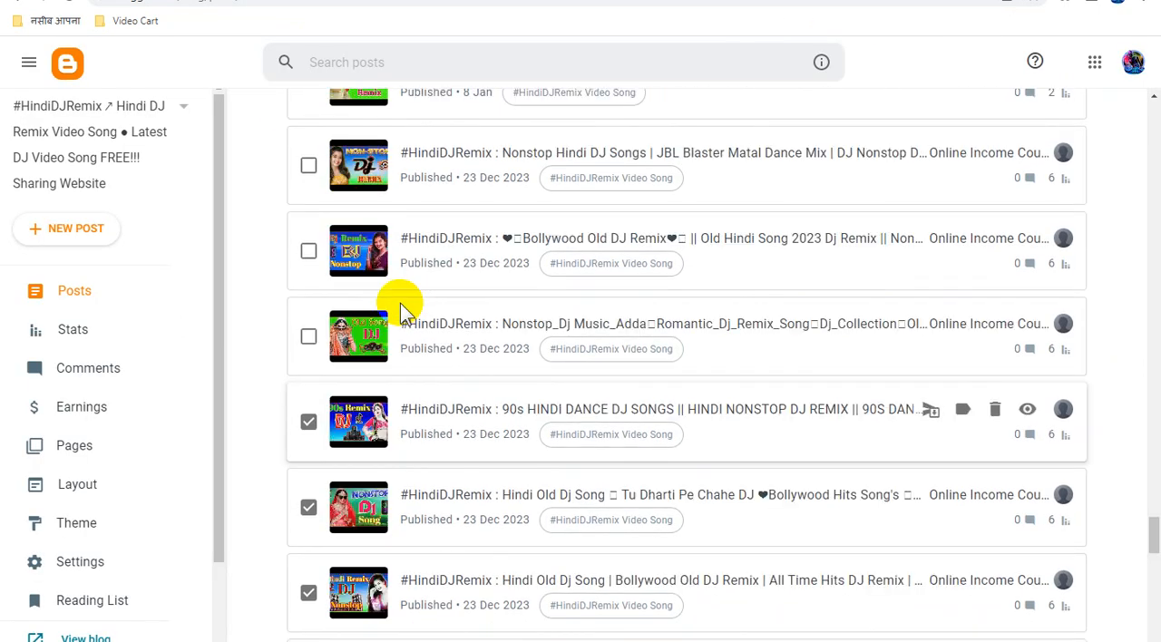
left_click(309, 343)
scroll(456, 409, "up", 1)
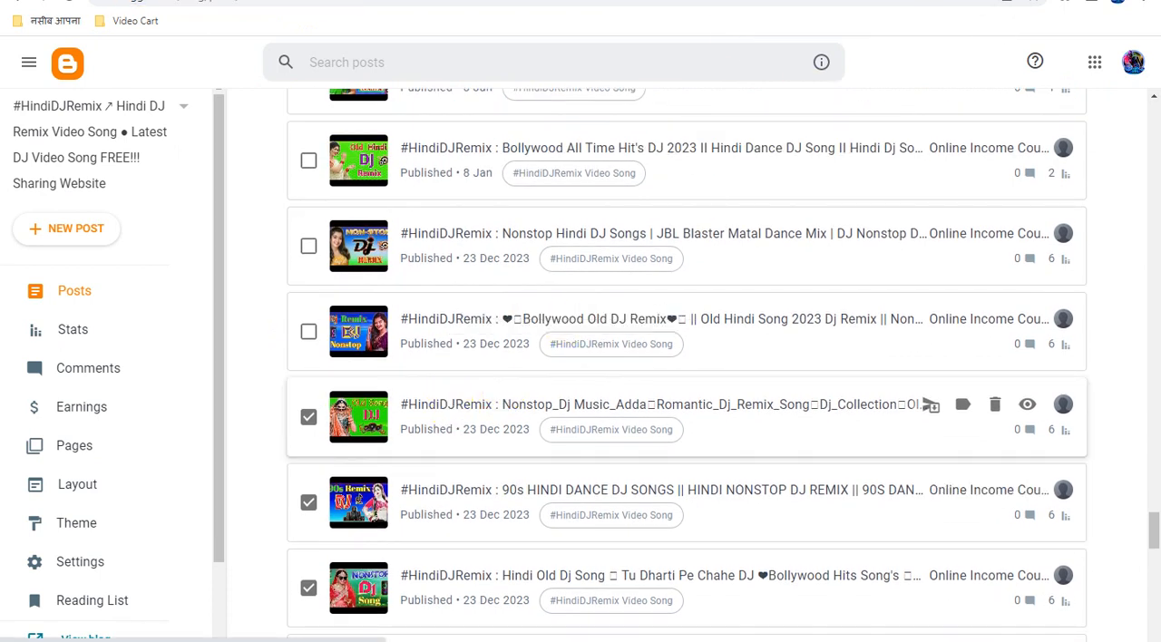
In the opened "New Hindi Dj Song 2023" post, replace the URL of the "#HindiDJRemix" link with the copied Smartlink.
left_click(735, 2)
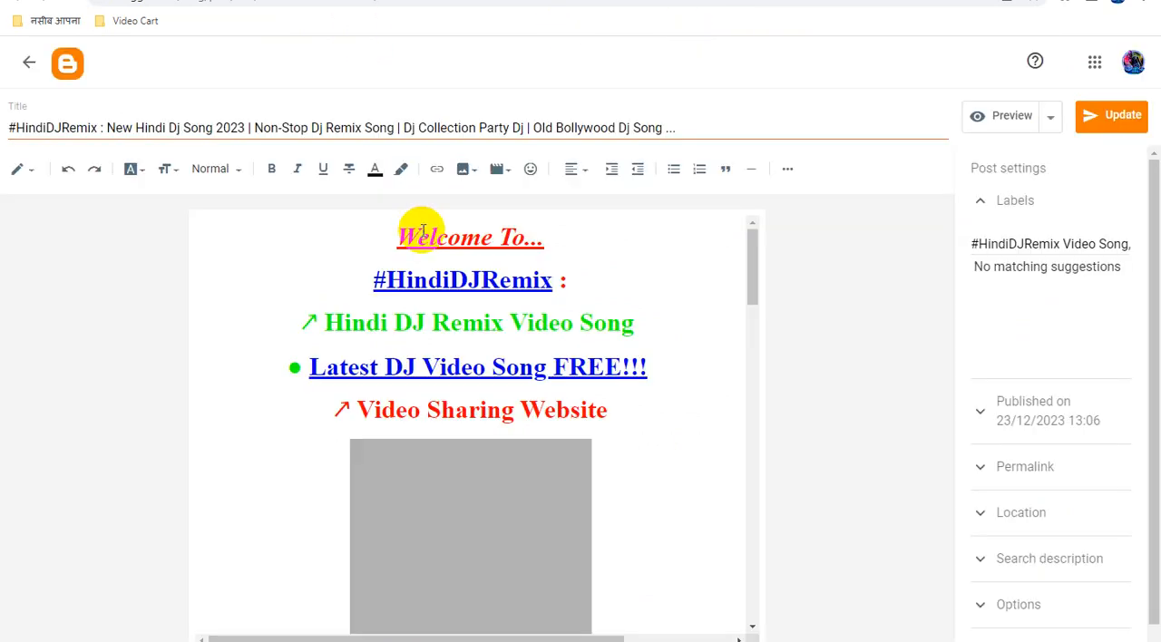
left_click(483, 281)
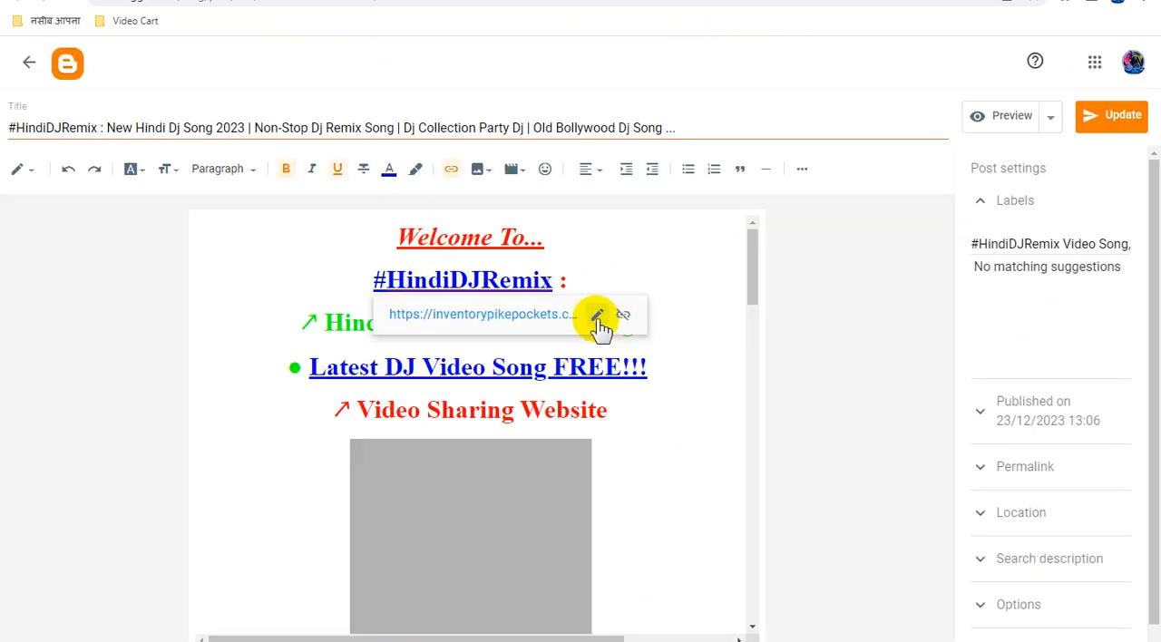
left_click(597, 315)
triple_click(517, 412)
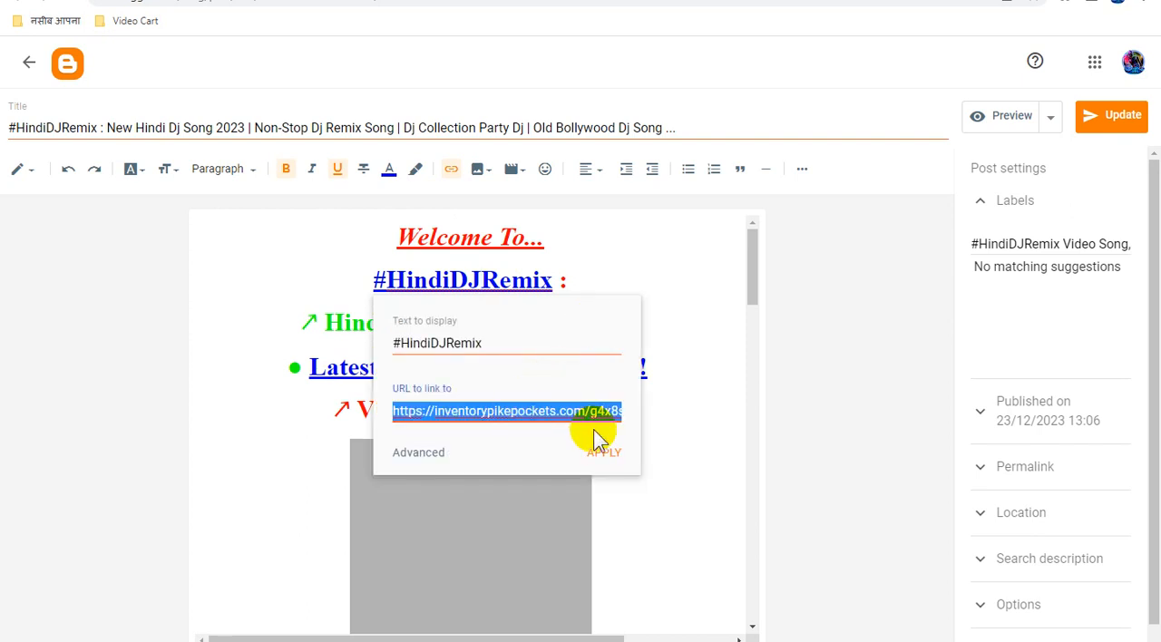
key("ctrl+v")
left_click(606, 454)
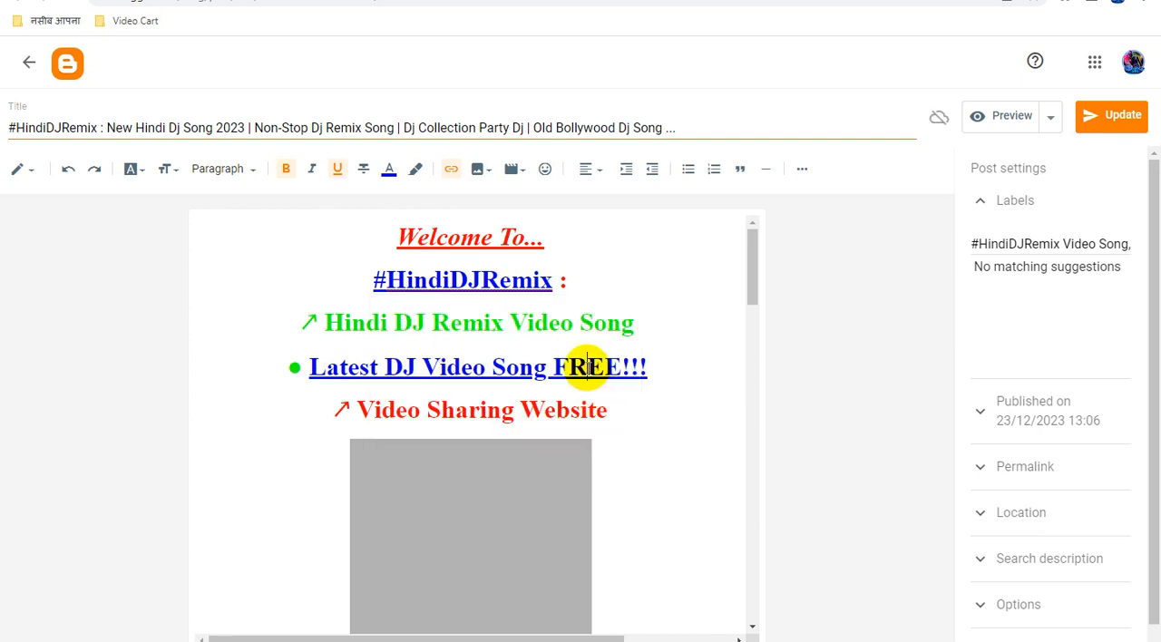
Replace the URL of the "Latest DJ Video Song FREE!!!" link in the "New Hindi Dj Song 2023" post with the copied Smartlink.
left_click(588, 367)
left_click(531, 405)
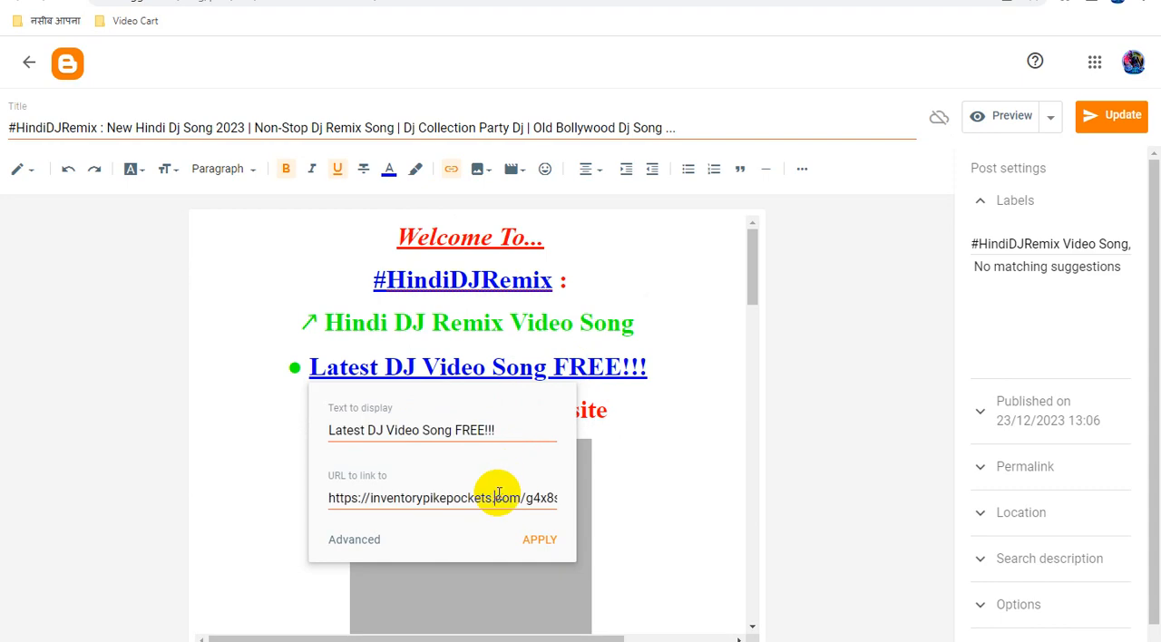
triple_click(499, 497)
key("ctrl+v")
left_click(539, 540)
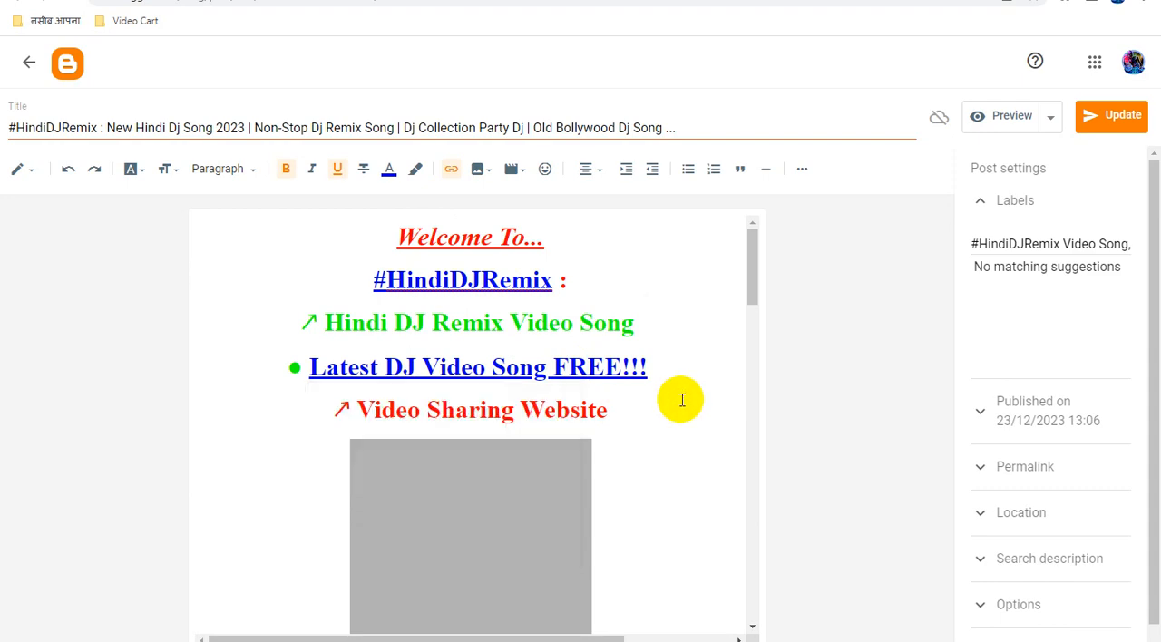
scroll(682, 401, "down", 10)
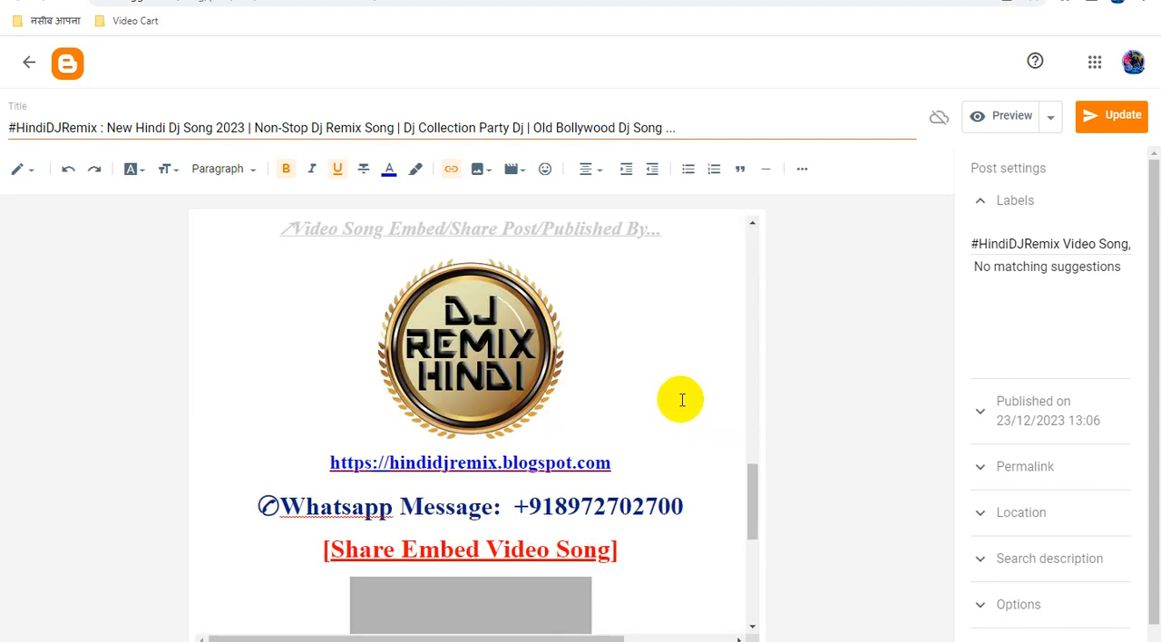
Replace the URL of the "YouTube Channel" link in the "New Hindi Dj Song 2023" post with the copied Smartlink.
scroll(682, 400, "up", 2)
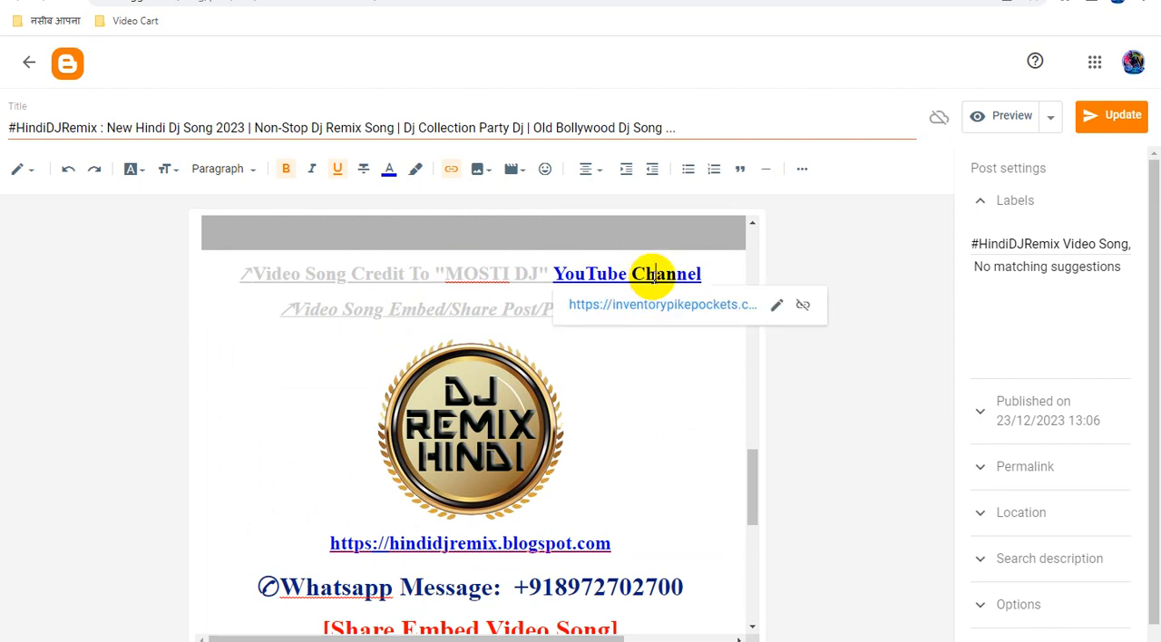
left_click(776, 308)
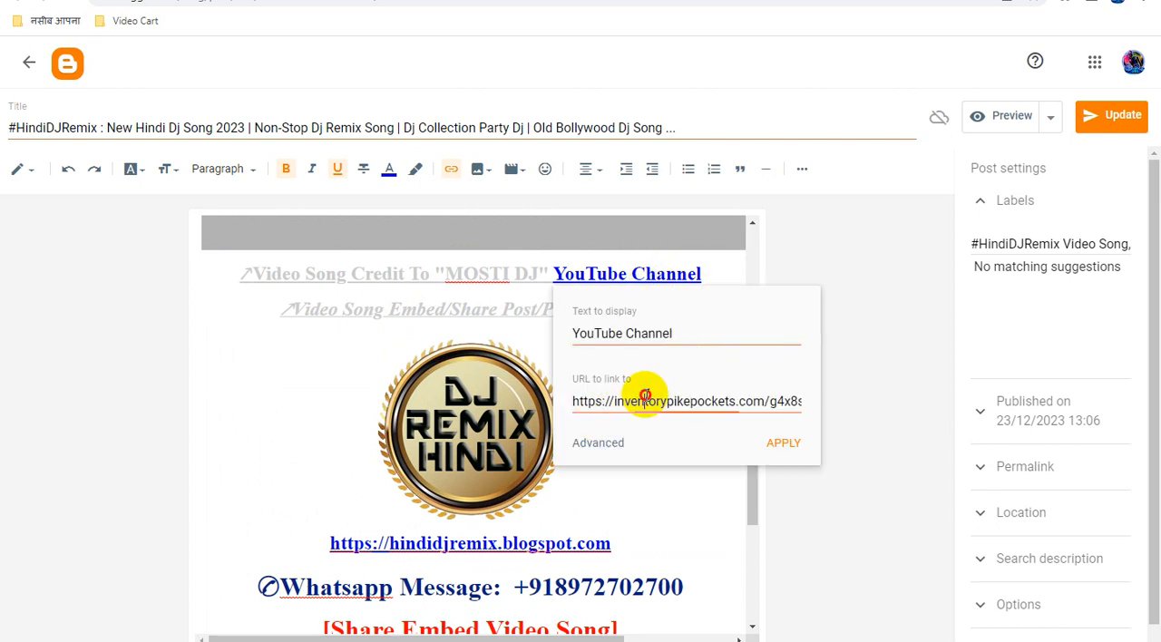
key("ctrl+a")
key("ctrl+v")
left_click(785, 445)
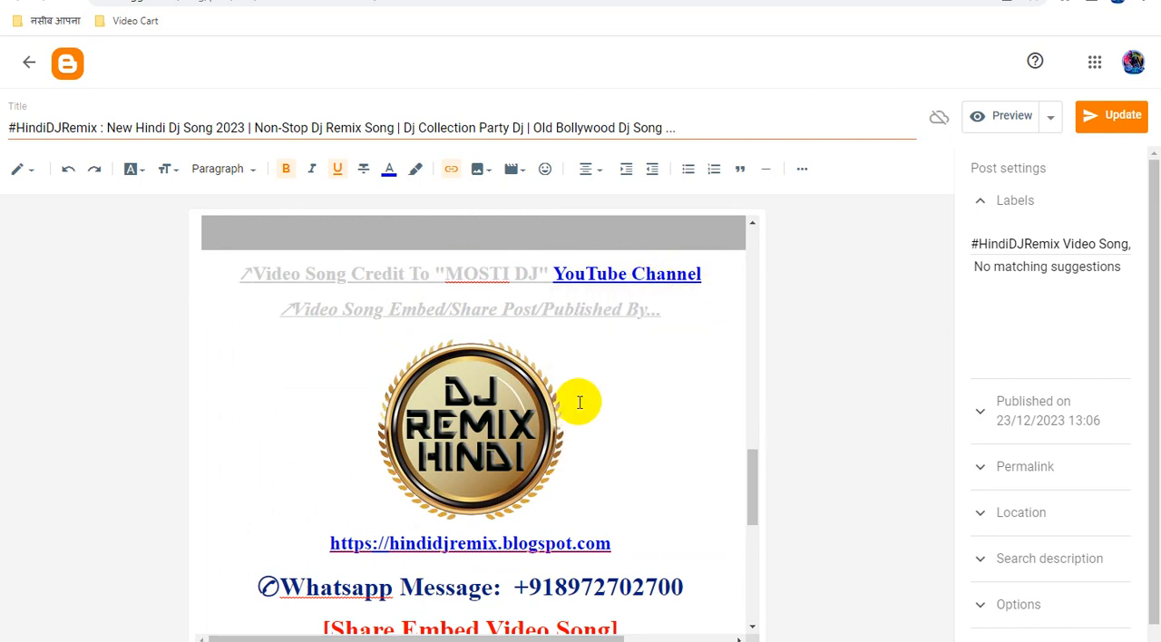
Replace the DJ Remix Hindi logo image's link with the copied Smartlink and update the "New Hindi Dj Song 2023" post.
left_click(517, 425)
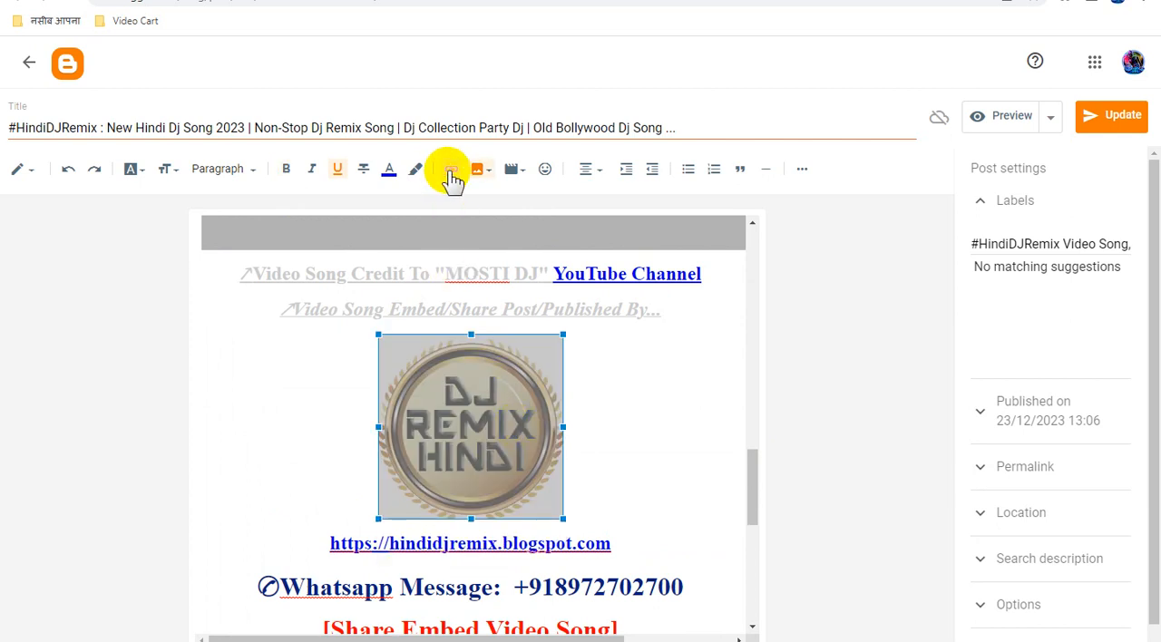
left_click(450, 170)
left_click(557, 305)
key("ctrl+a")
key("ctrl+v")
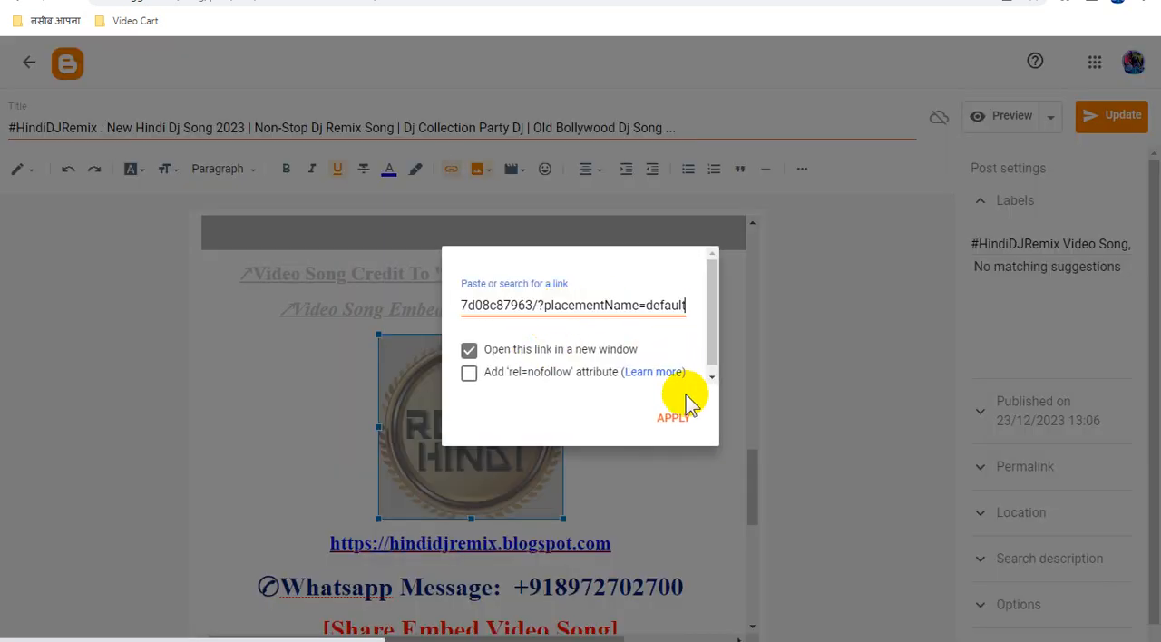
left_click(676, 419)
scroll(635, 420, "down", 5)
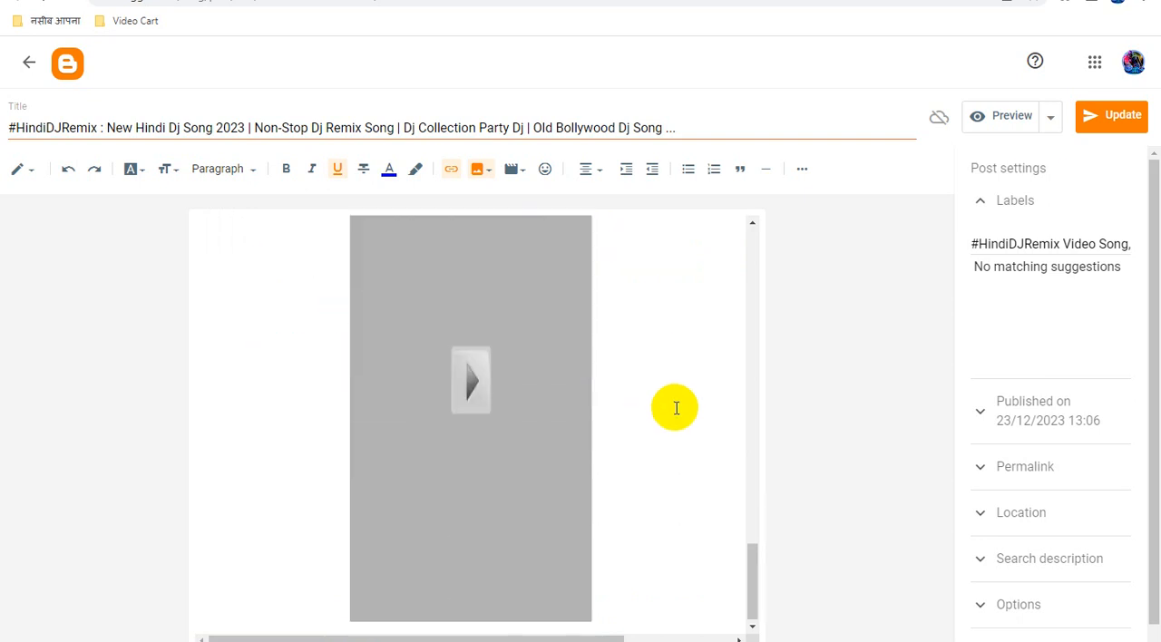
left_click(1108, 123)
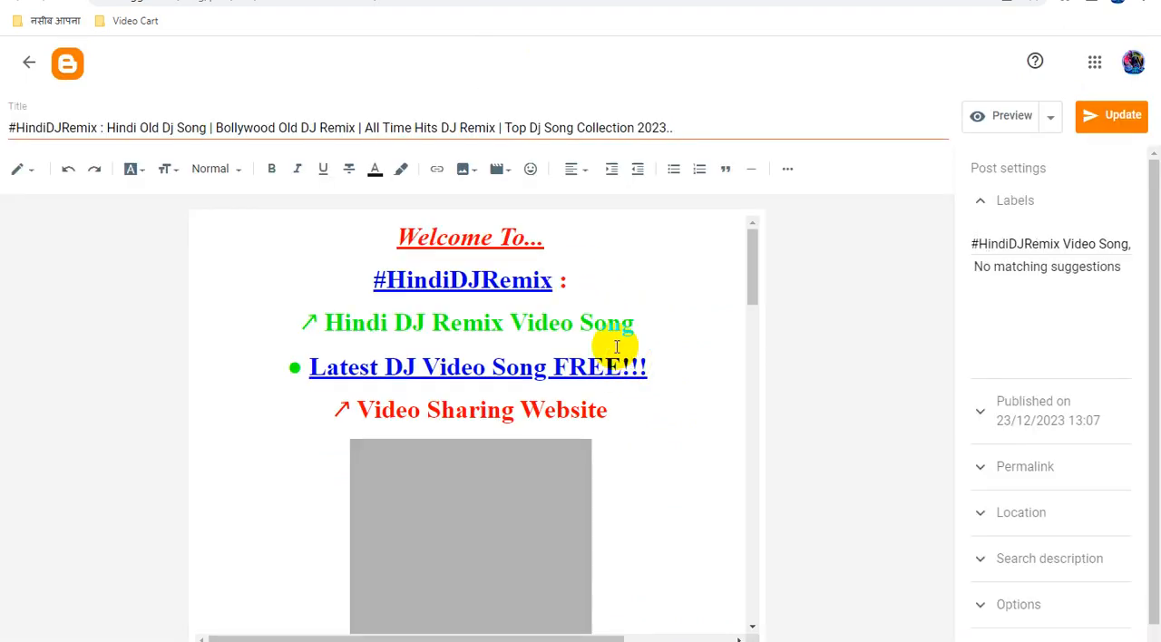
In the "Bollywood Old DJ Remix" post, replace the URL of the "#HindiDJRemix" link with the copied Smartlink.
left_click(527, 278)
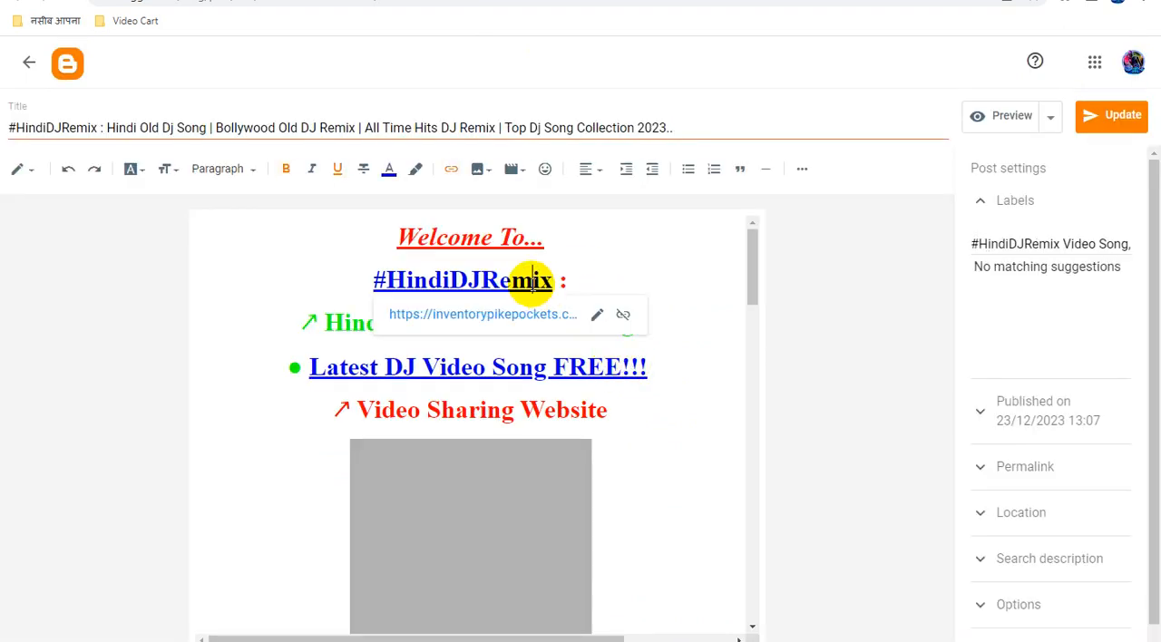
left_click(599, 317)
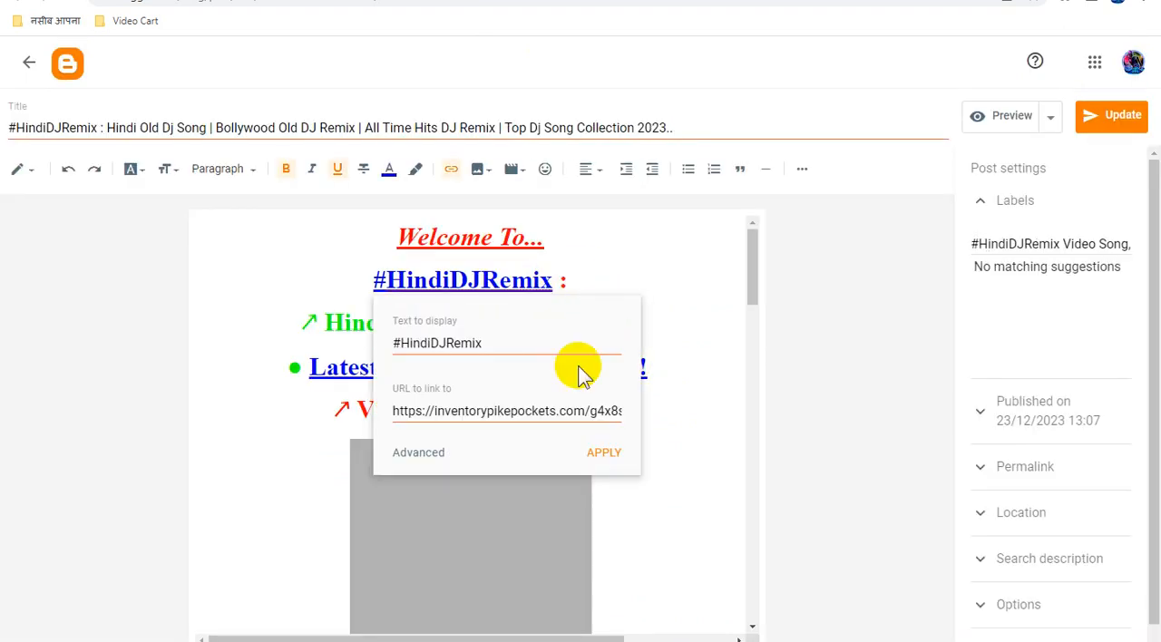
triple_click(542, 413)
key("ctrl+v")
left_click(615, 459)
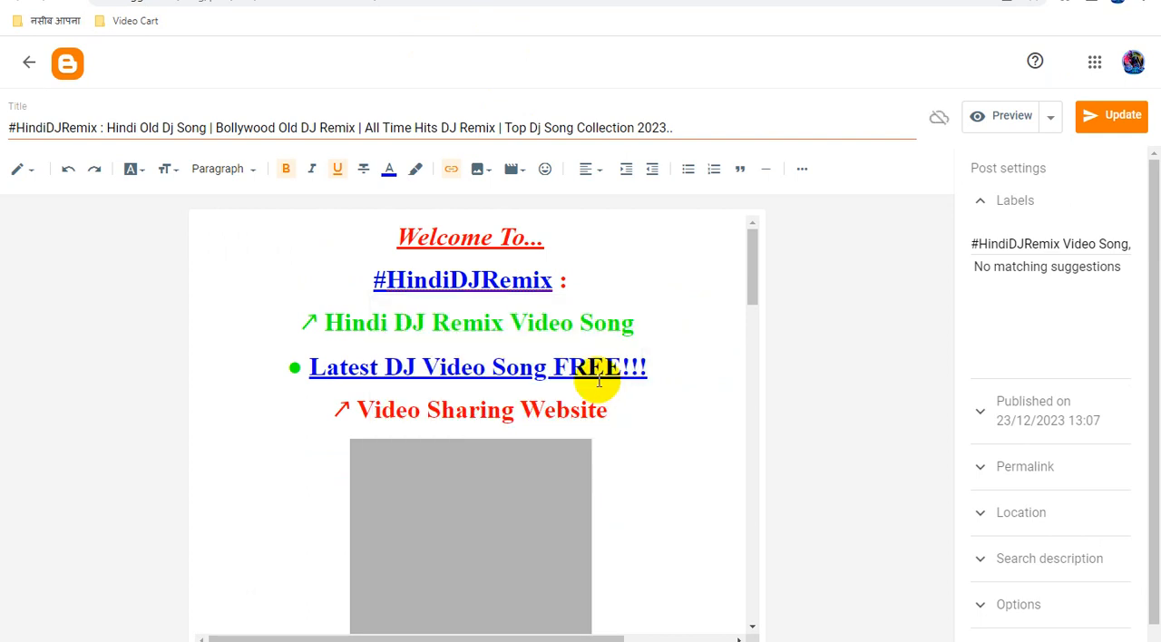
Replace the URL of the "Latest DJ Video Song FREE!!!" link in the "Bollywood Old DJ Remix" post with the copied Smartlink.
left_click(590, 367)
left_click(535, 402)
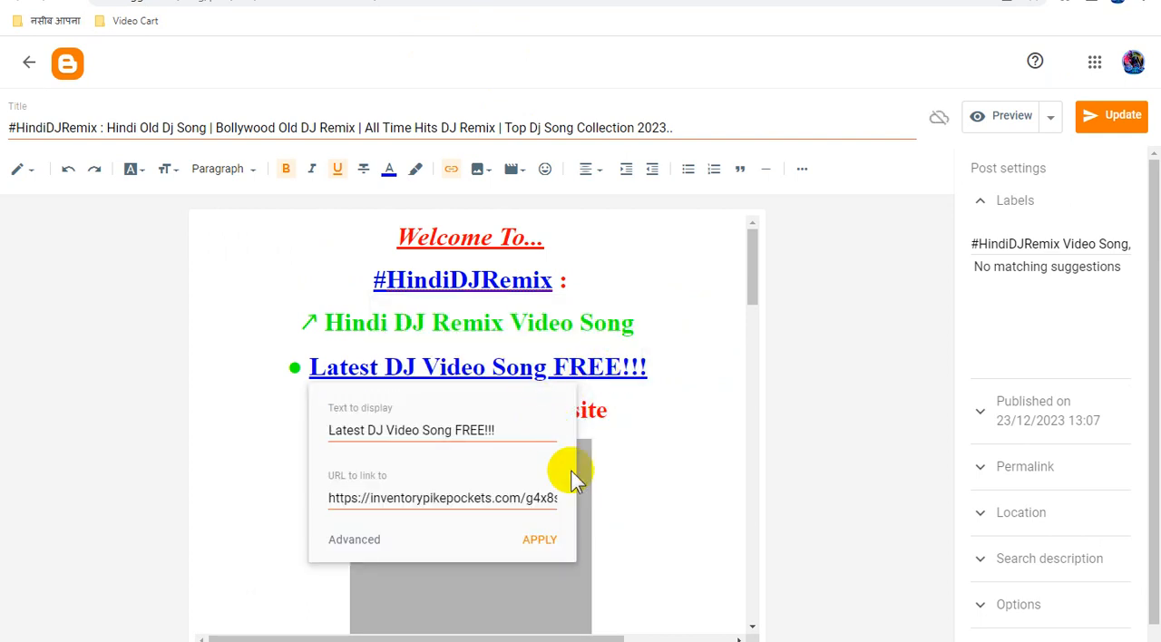
triple_click(510, 502)
key("ctrl+v")
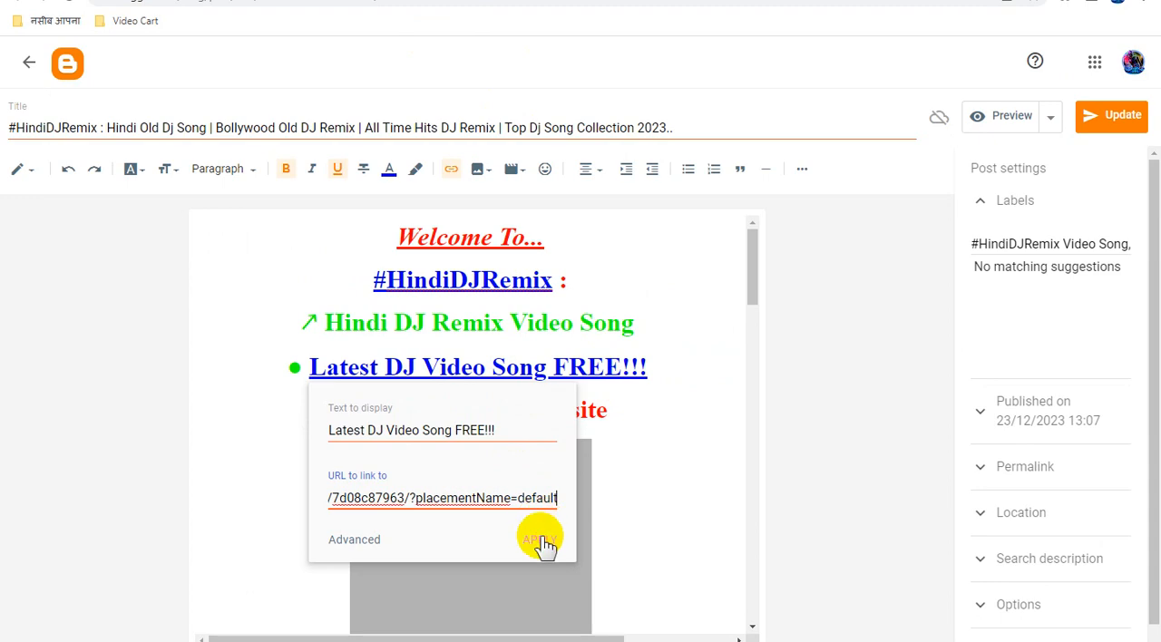
left_click(541, 541)
Replace the URL of the "YouTube Channel" link in the "Bollywood Old DJ Remix" post with the copied Smartlink.
scroll(662, 443, "down", 10)
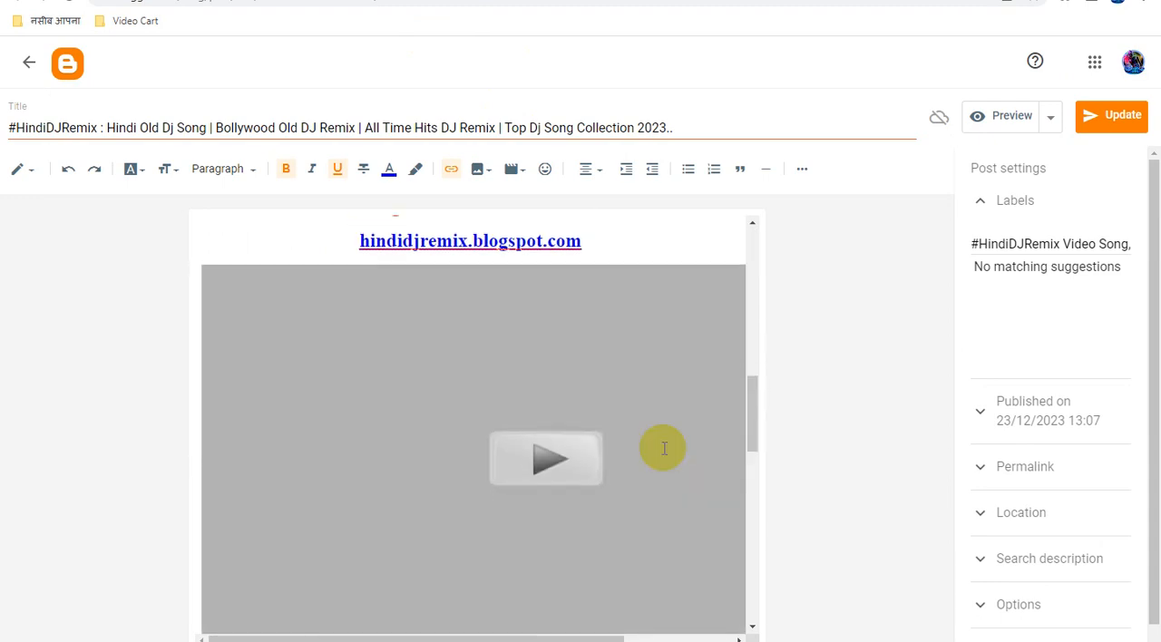
scroll(663, 447, "down", 5)
left_click(667, 276)
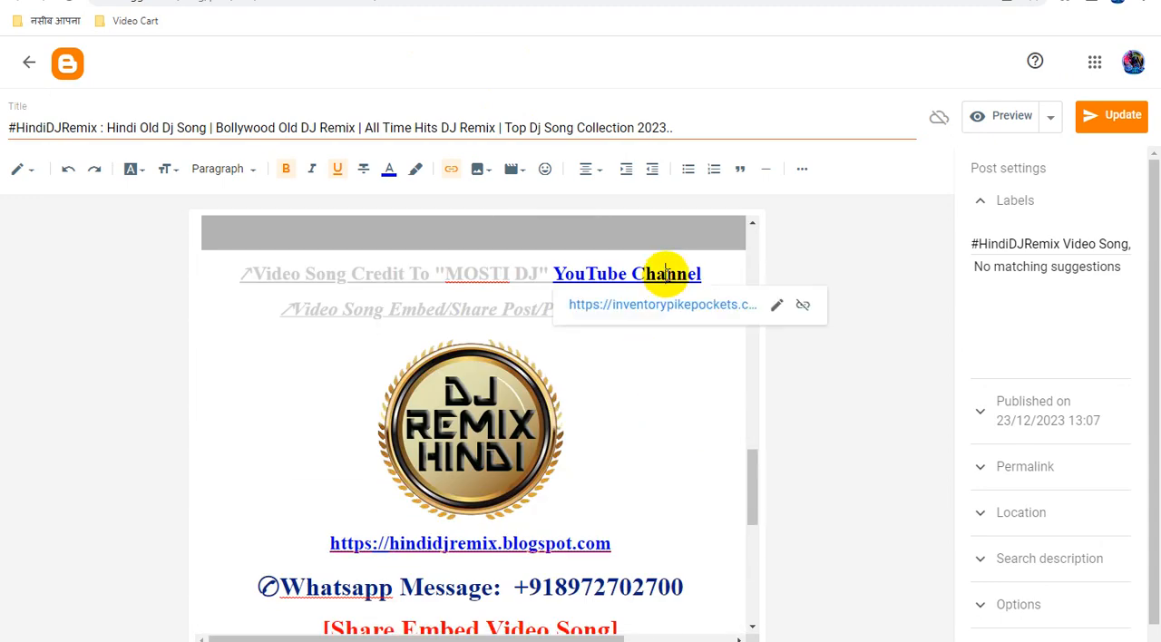
left_click(773, 304)
triple_click(629, 405)
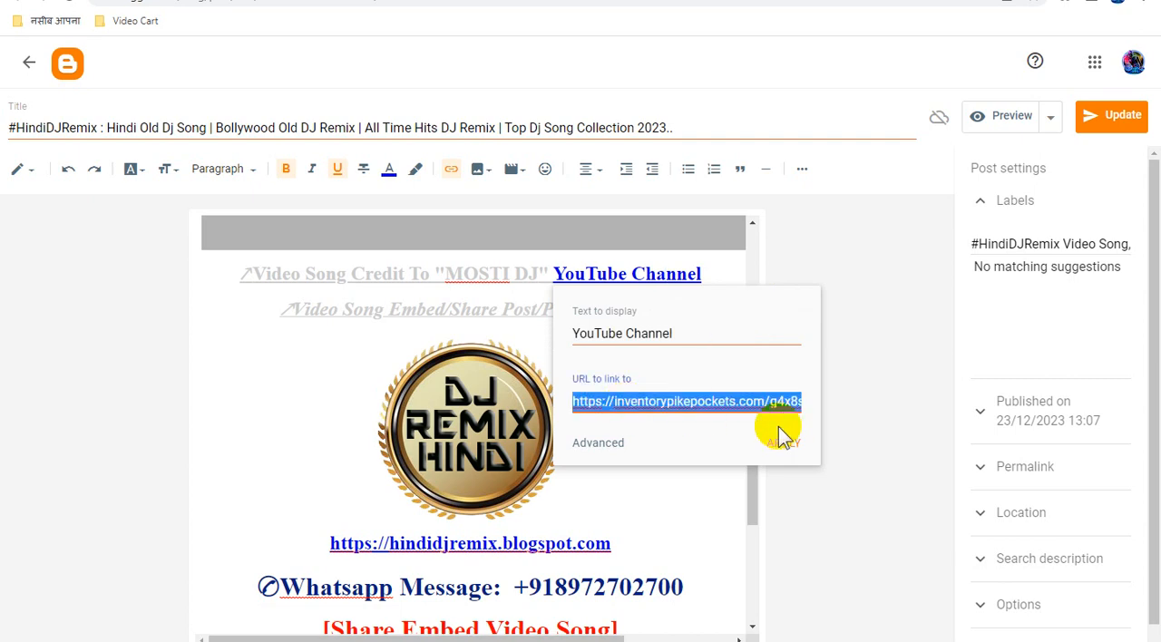
key("ctrl+v")
left_click(782, 443)
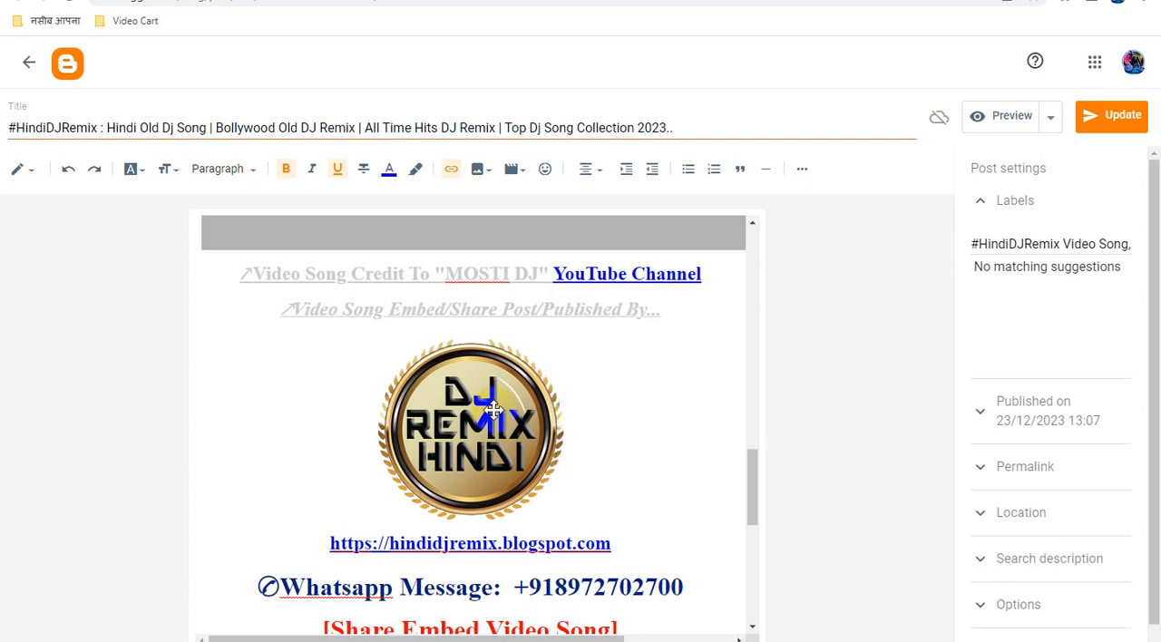
Replace the DJ Remix Hindi logo image's link with the copied Smartlink and update the "Bollywood Old DJ Remix" post.
left_click(492, 410)
left_click(451, 168)
type("https://inventorypikepockets.com/g4x8")
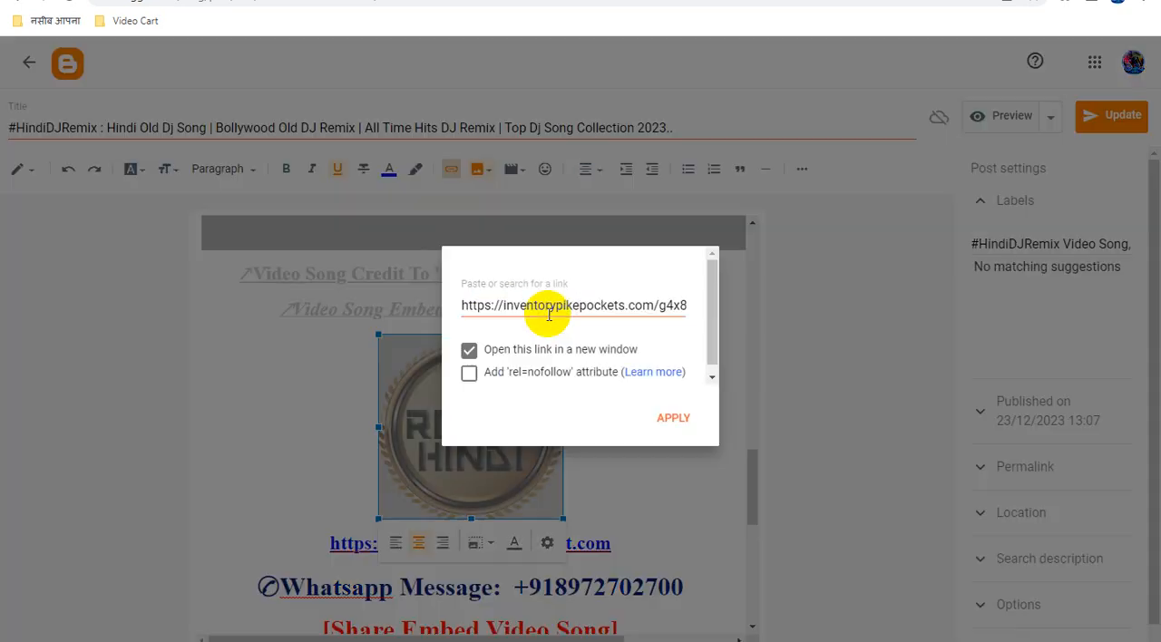
triple_click(556, 307)
key("ctrl+v")
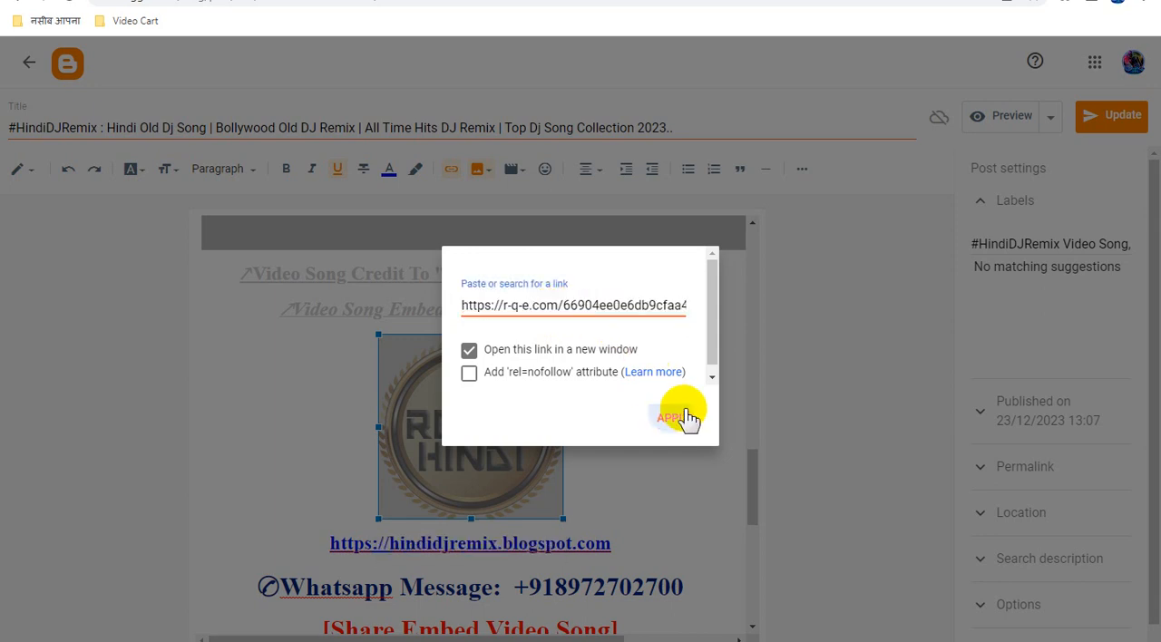
left_click(669, 414)
left_click(1121, 122)
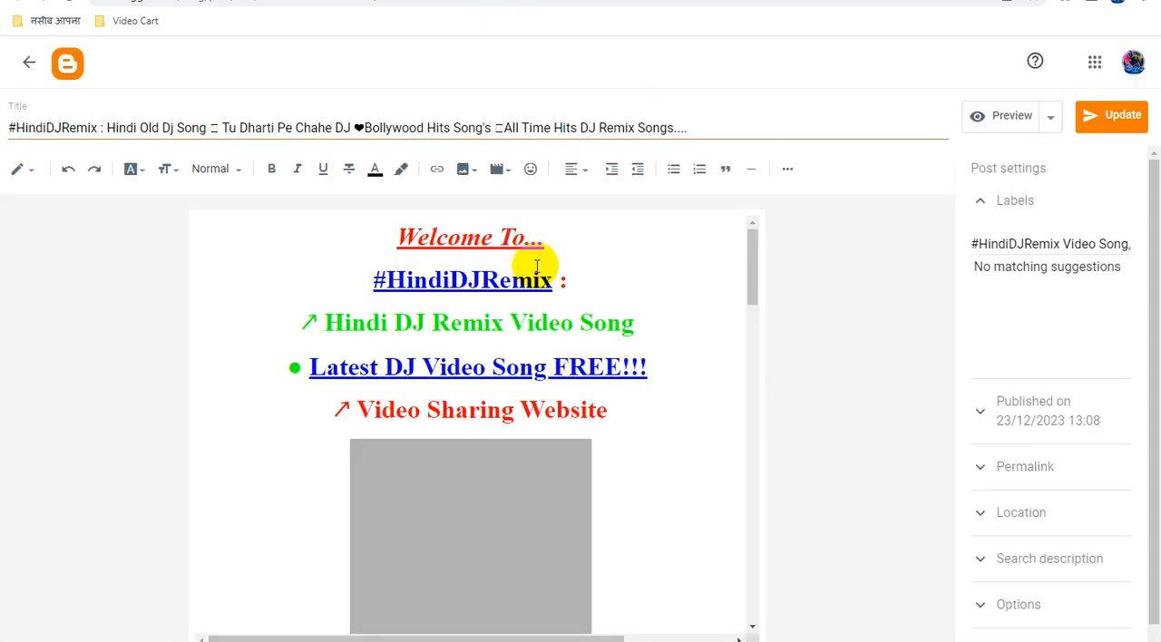
In the "Tu Dharti Pe Chahe DJ" post, replace the URL of the "#HindiDJRemix" link with the copied Smartlink.
left_click(514, 281)
left_click(596, 318)
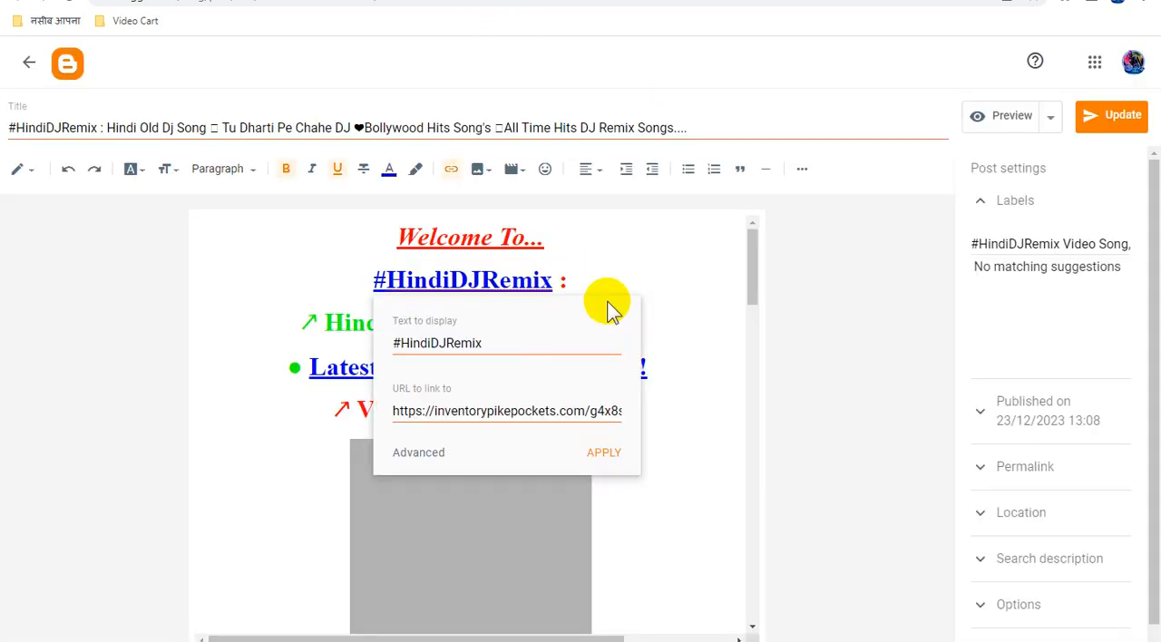
key("ctrl+a")
key("ctrl+v")
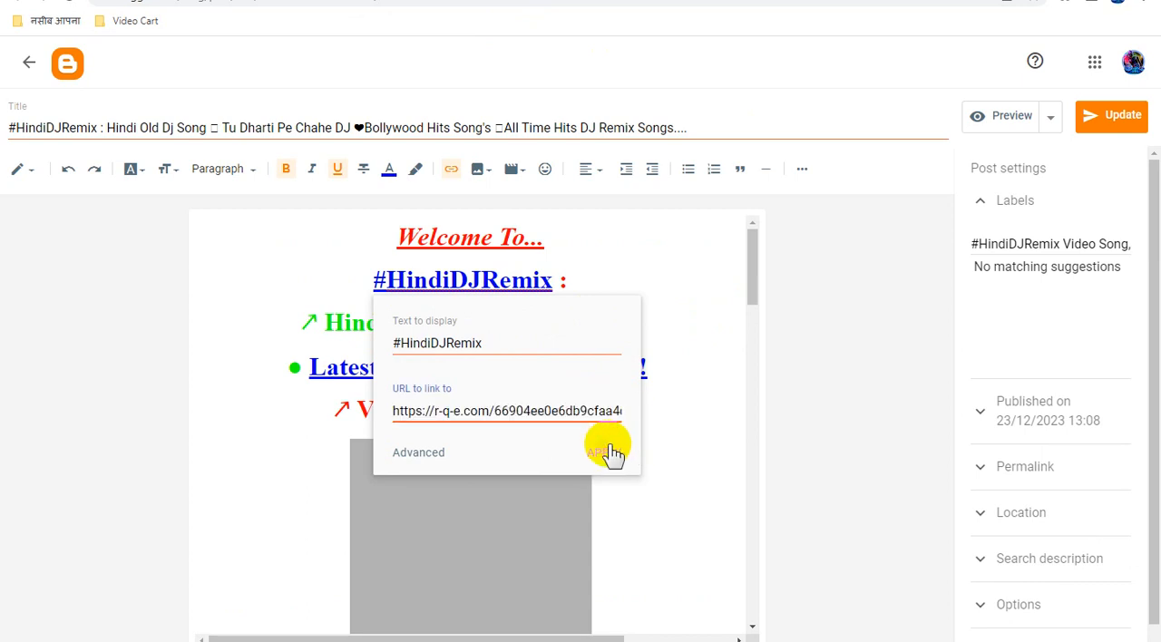
left_click(604, 452)
Replace the URL of the "Latest DJ Video Song FREE!!!" link in the "Tu Dharti Pe Chahe DJ" post with the copied Smartlink.
left_click(609, 370)
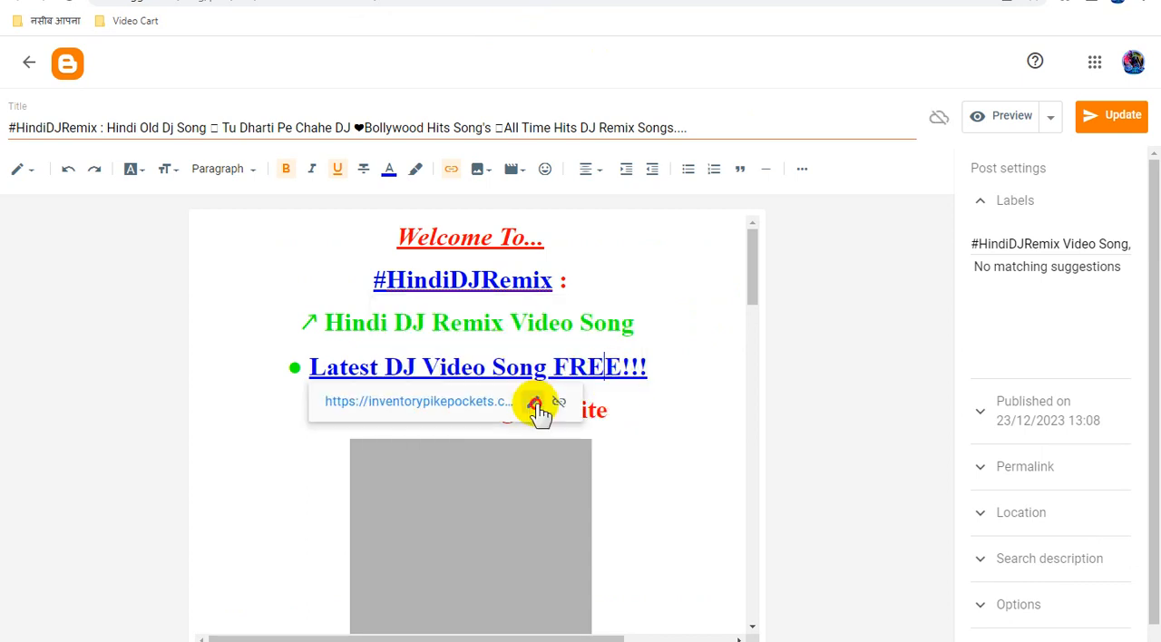
left_click(535, 403)
key("ctrl+a")
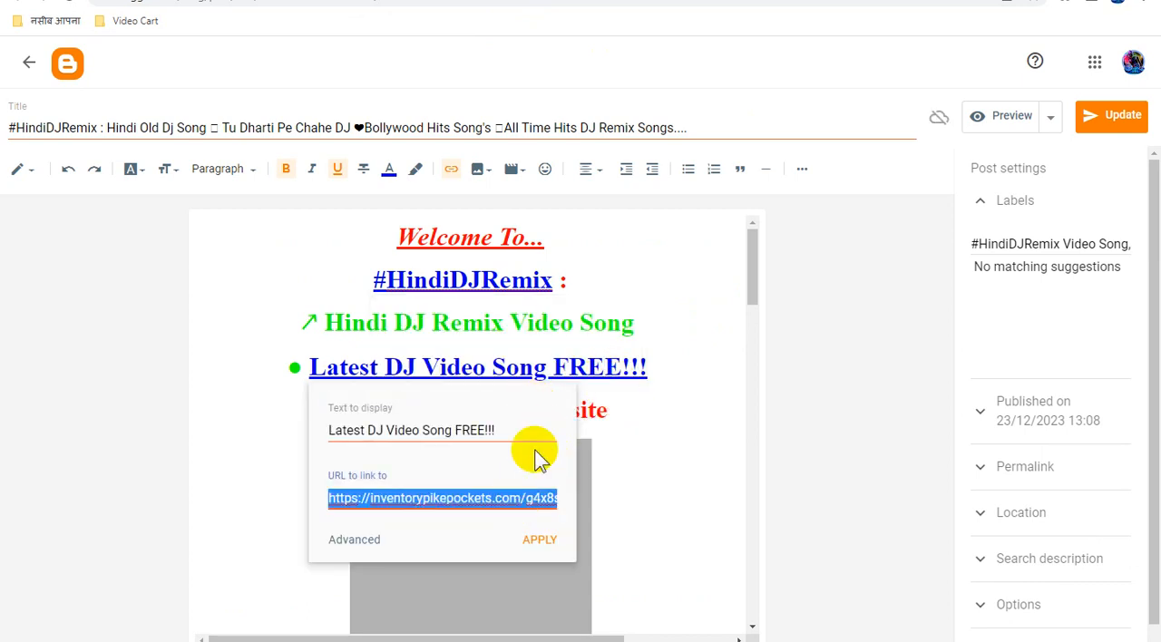
key("ctrl+v")
left_click(553, 540)
Replace the URL of the "YouTube Channel" link in the "Tu Dharti Pe Chahe DJ" post with the copied Smartlink.
scroll(664, 453, "down", 15)
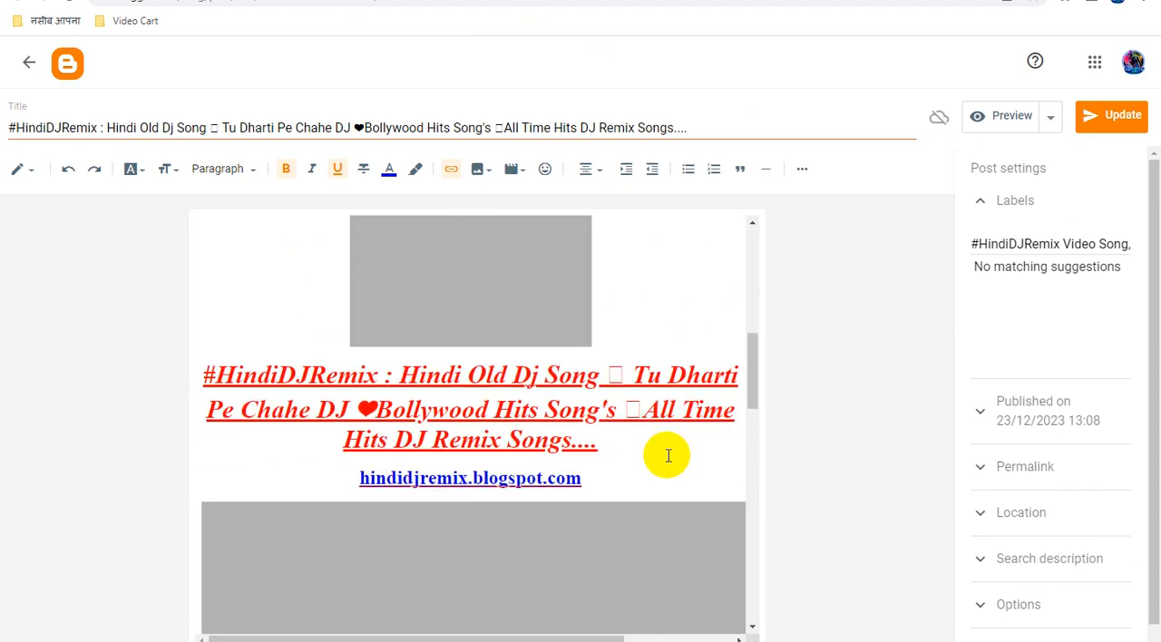
left_click(665, 278)
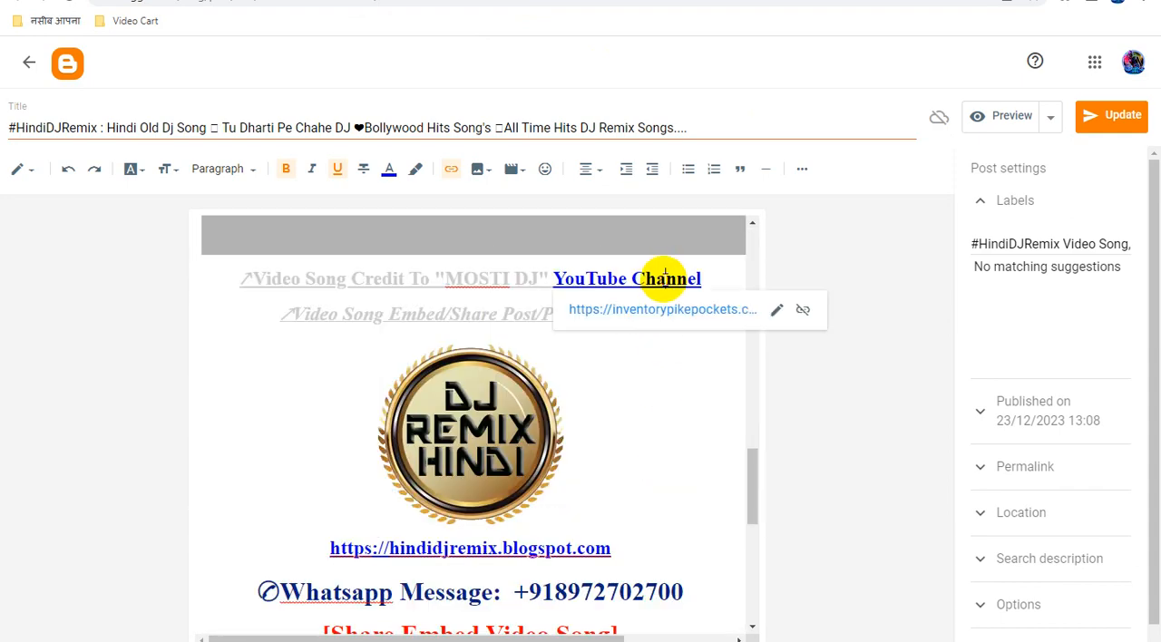
left_click(778, 311)
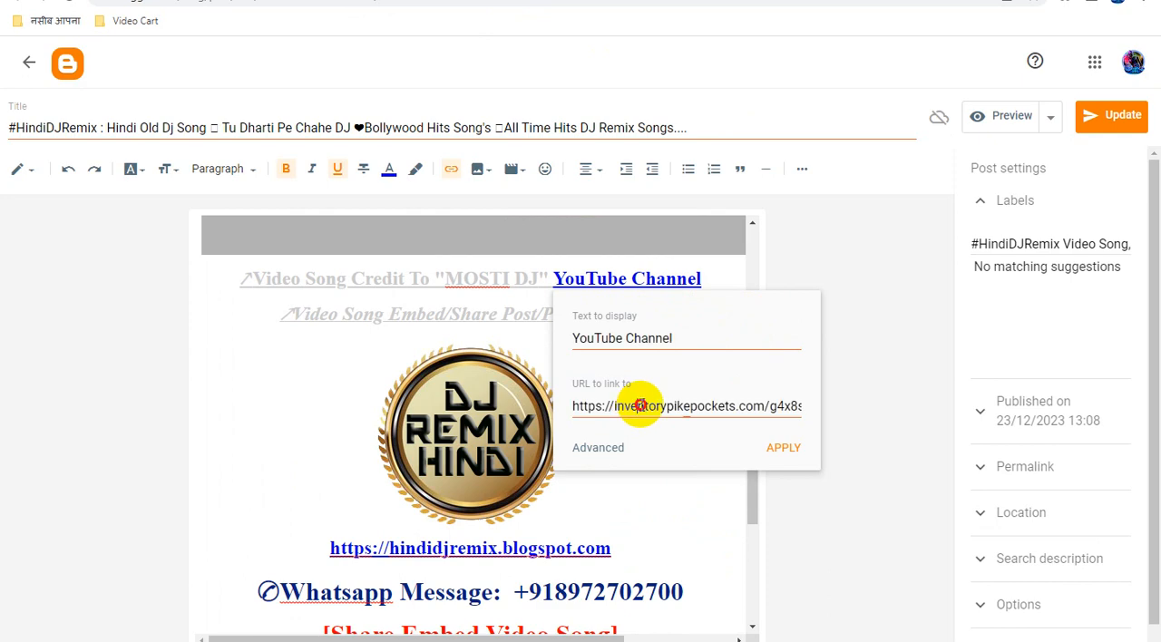
triple_click(641, 406)
key("ctrl+v")
left_click(784, 447)
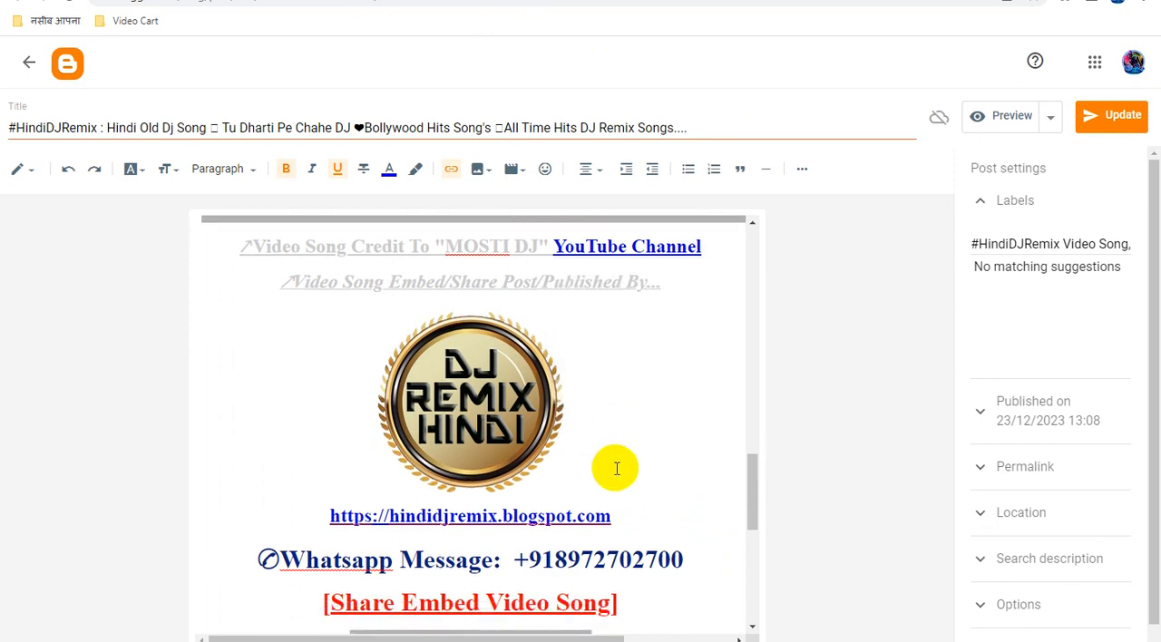
Replace the DJ Remix Hindi logo image's link with the copied Smartlink and update the "Tu Dharti Pe Chahe DJ" post.
scroll(616, 468, "down", 3)
scroll(554, 402, "up", 3)
left_click(512, 372)
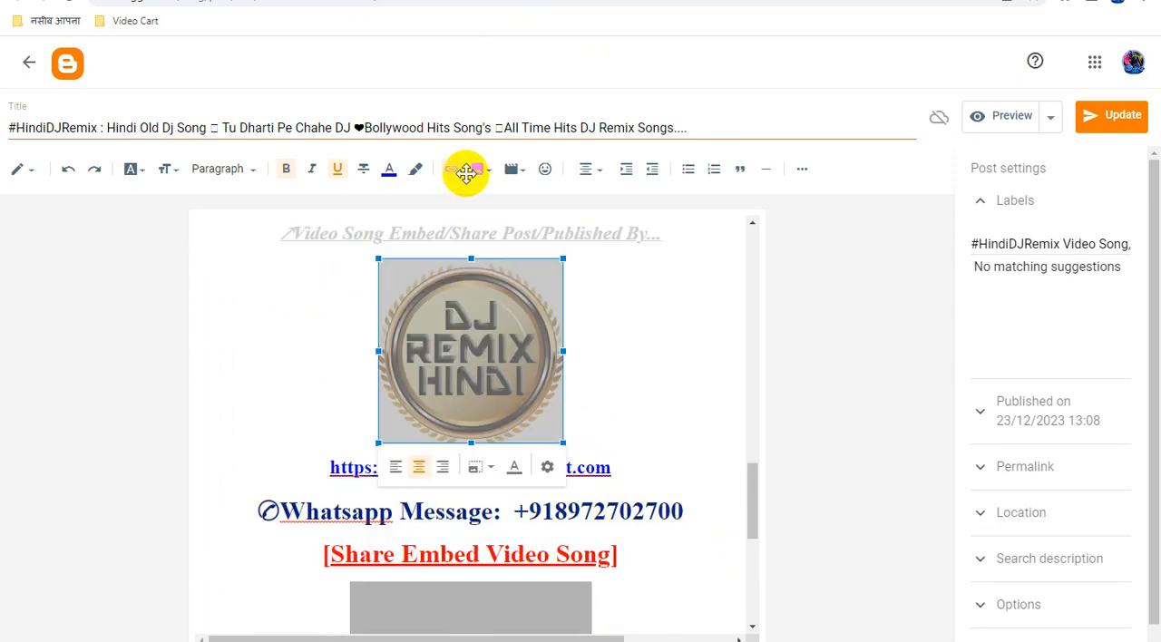
left_click(451, 172)
triple_click(558, 306)
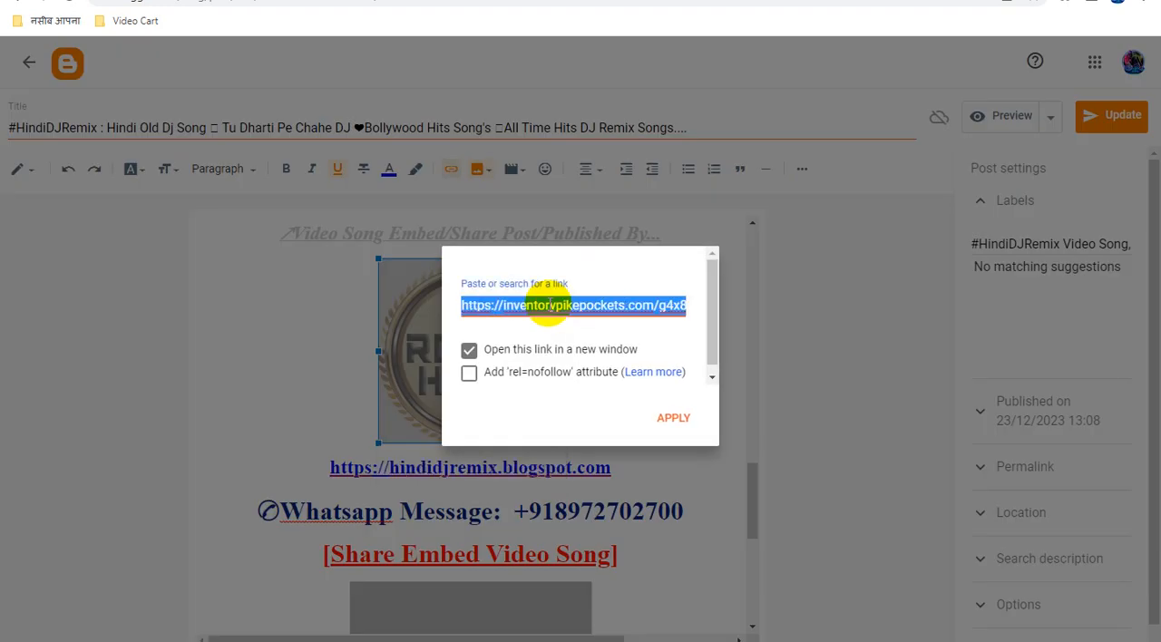
key("ctrl+v")
left_click(680, 419)
scroll(695, 454, "down", 4)
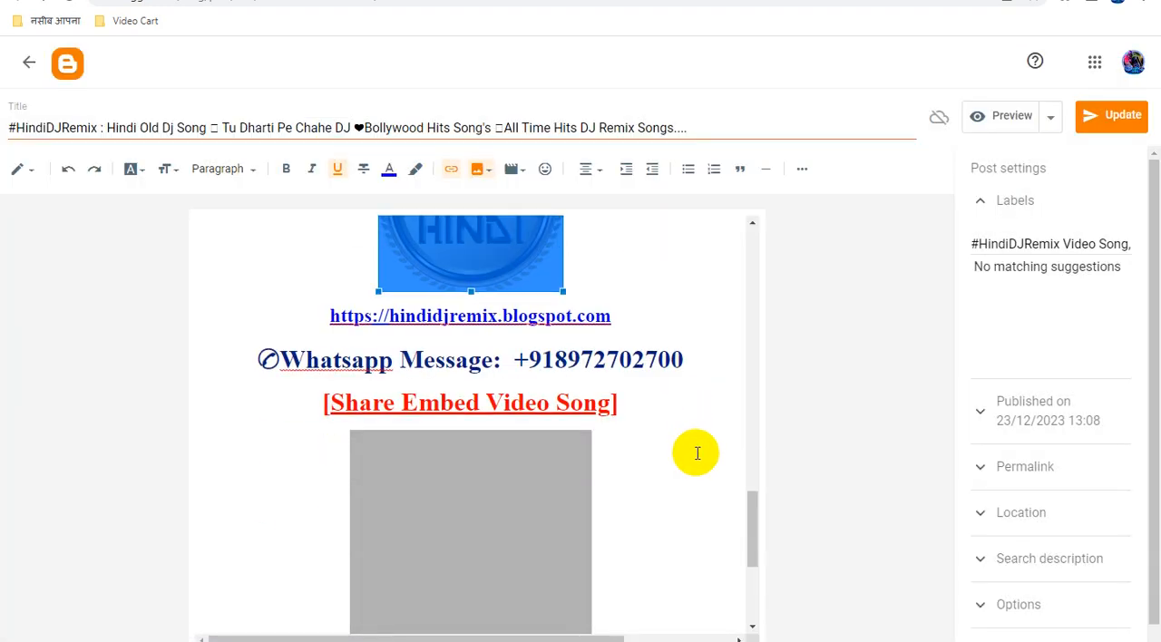
left_click(1116, 123)
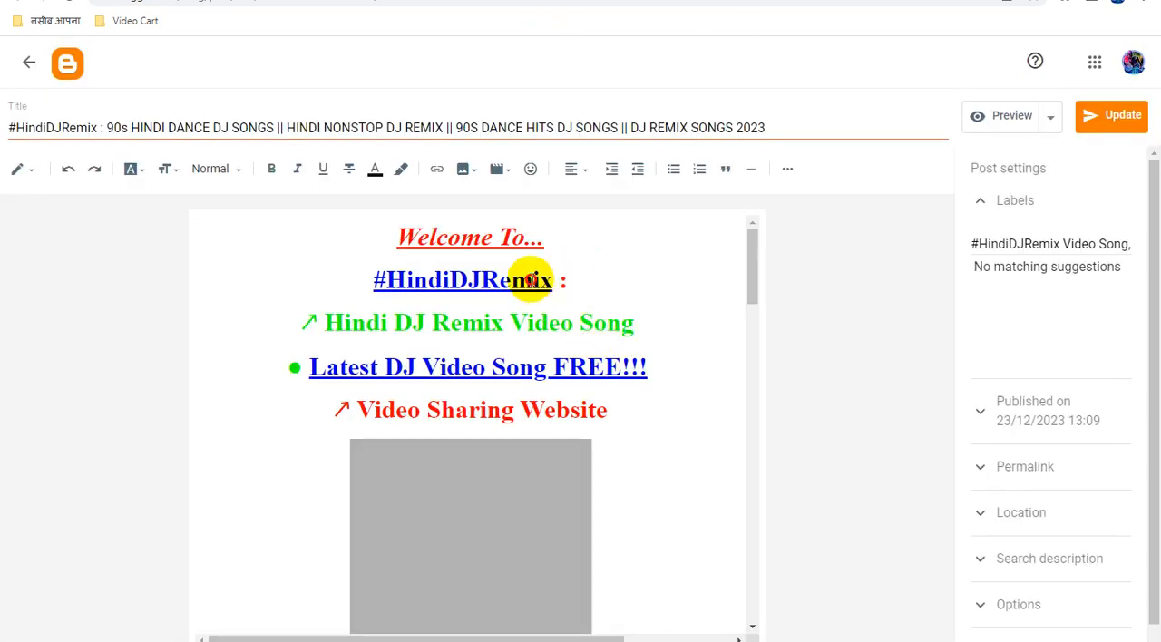
In the "90s HINDI DANCE DJ SONGS" post, replace the URL of the "#HindiDJRemix" link with the copied Smartlink.
left_click(540, 284)
left_click(593, 317)
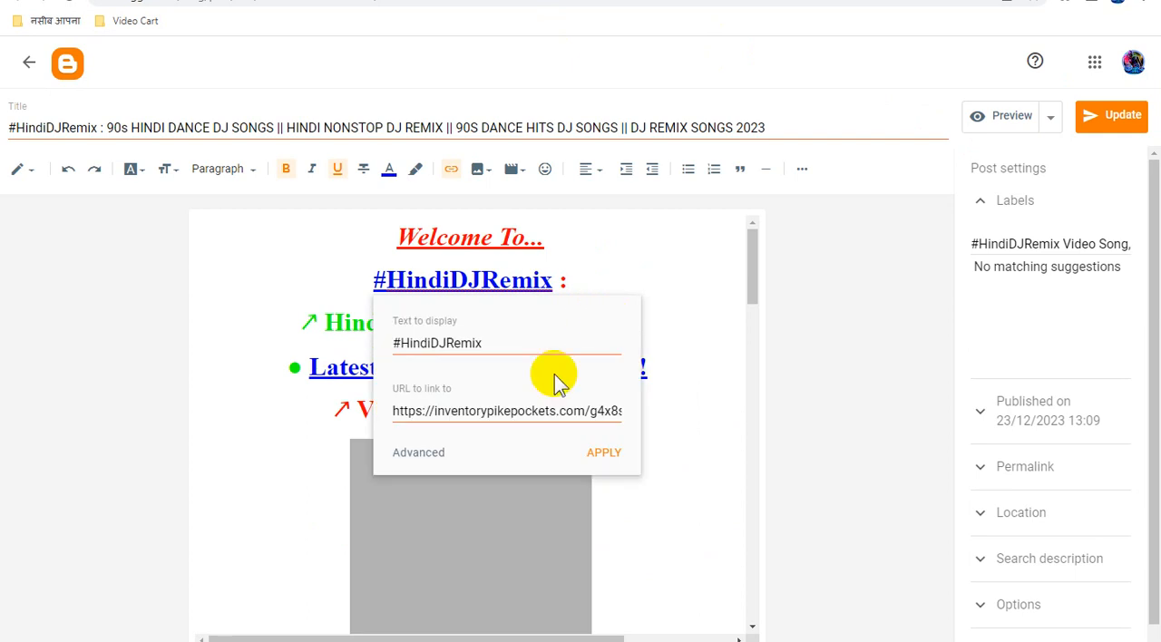
triple_click(512, 410)
key("ctrl+v")
left_click(617, 461)
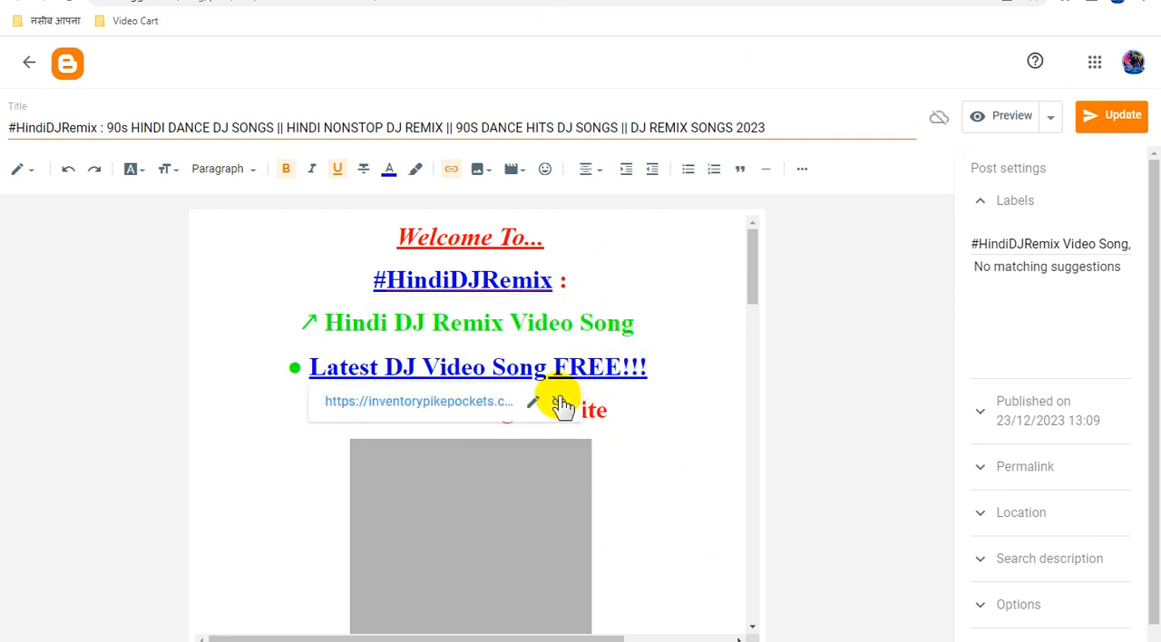
Replace the URL of the "Latest DJ Video Song FREE!!!" link in the "90s HINDI DANCE DJ SONGS" post with the copied Smartlink.
left_click(531, 409)
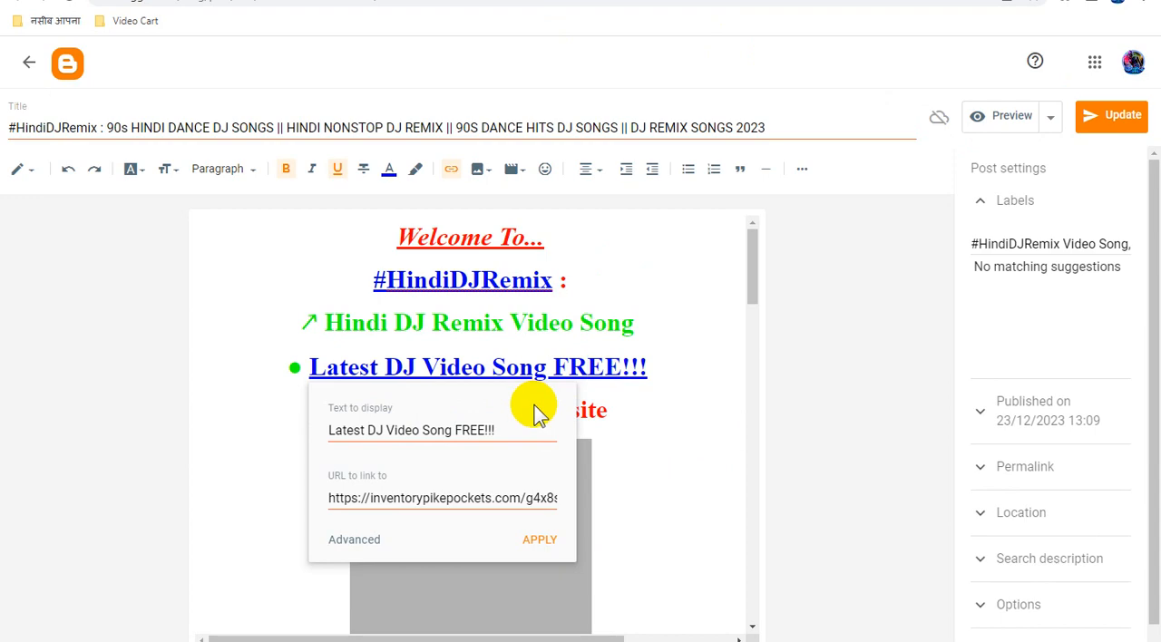
triple_click(480, 500)
key("ctrl+v")
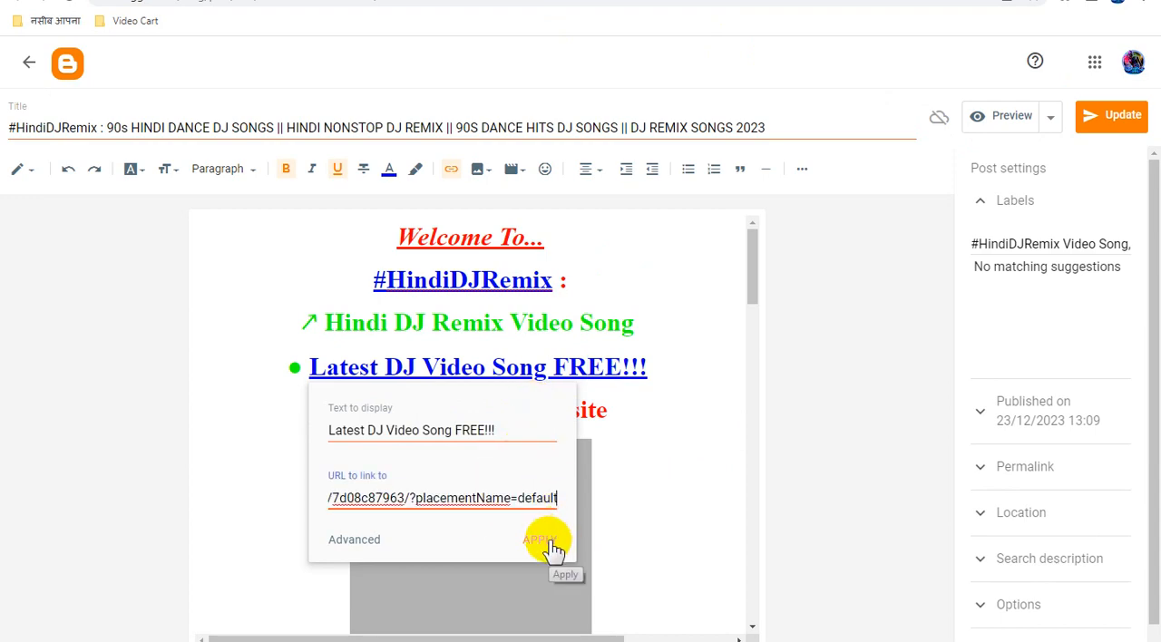
left_click(548, 542)
Replace the URL of the "YouTube Channel" link in the "90s HINDI DANCE DJ SONGS" post with the copied Smartlink.
scroll(622, 497, "down", 3)
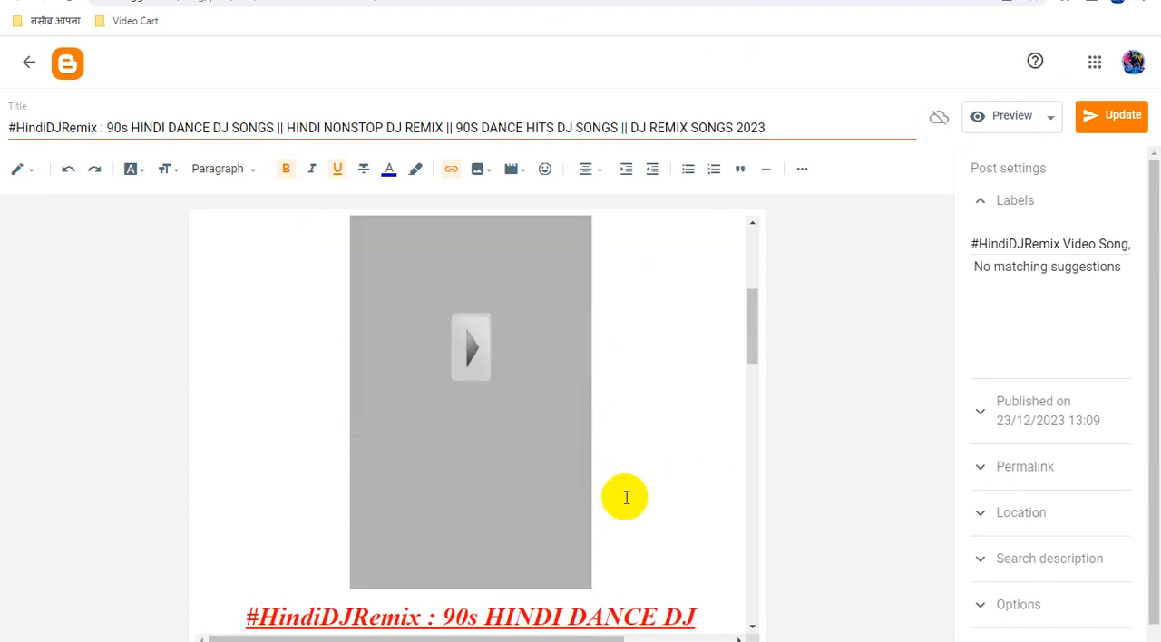
scroll(624, 495, "down", 5)
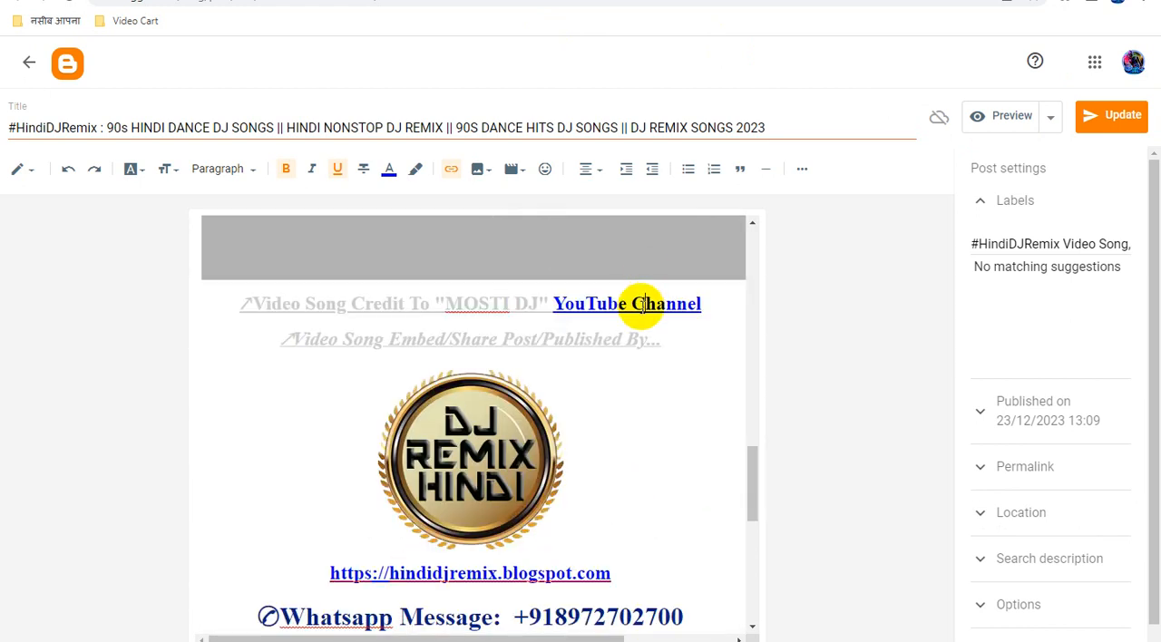
left_click(643, 304)
left_click(772, 338)
left_click(637, 429)
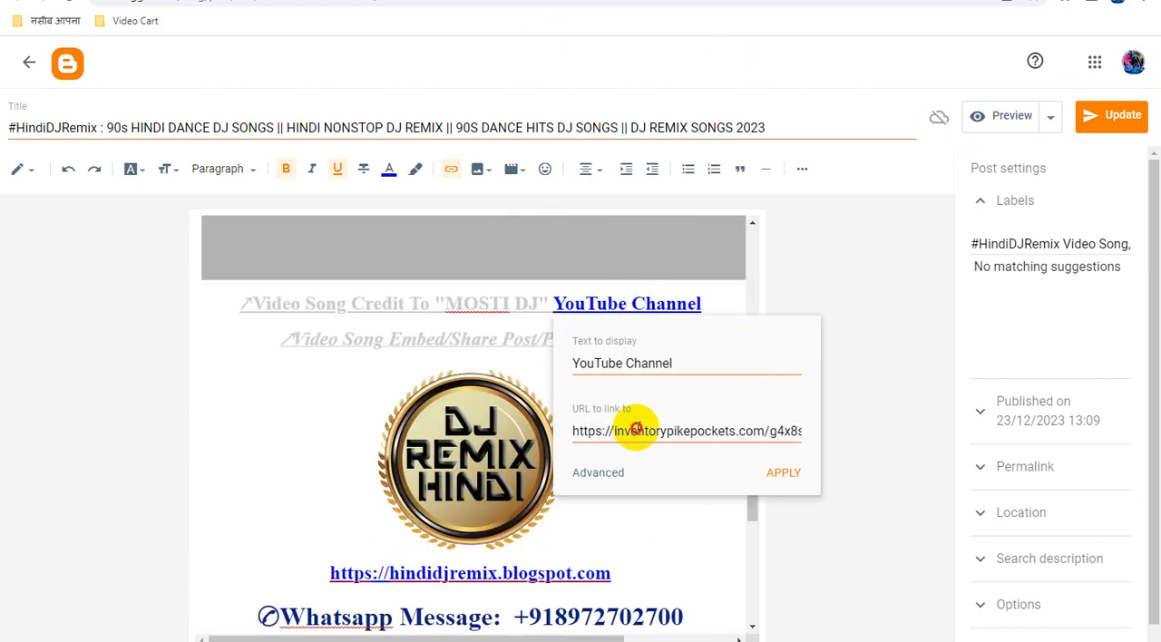
key("ctrl+a")
key("ctrl+v")
left_click(781, 474)
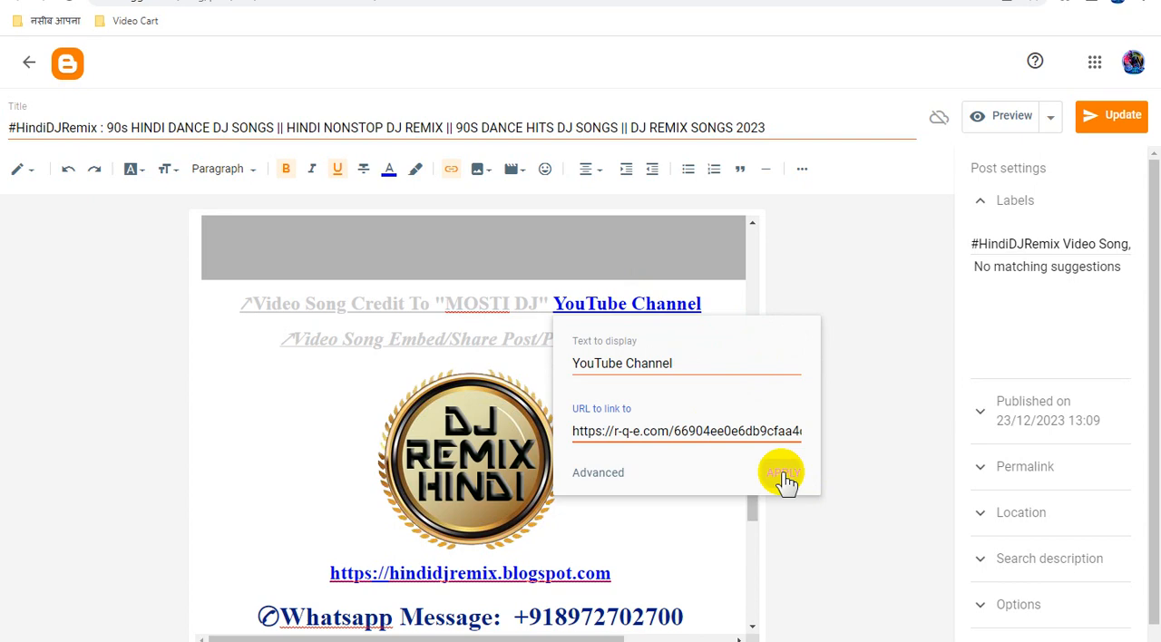
Replace the DJ Remix Hindi logo image's link with the copied Smartlink and update the "90s HINDI DANCE DJ SONGS" post.
left_click(490, 435)
left_click(451, 169)
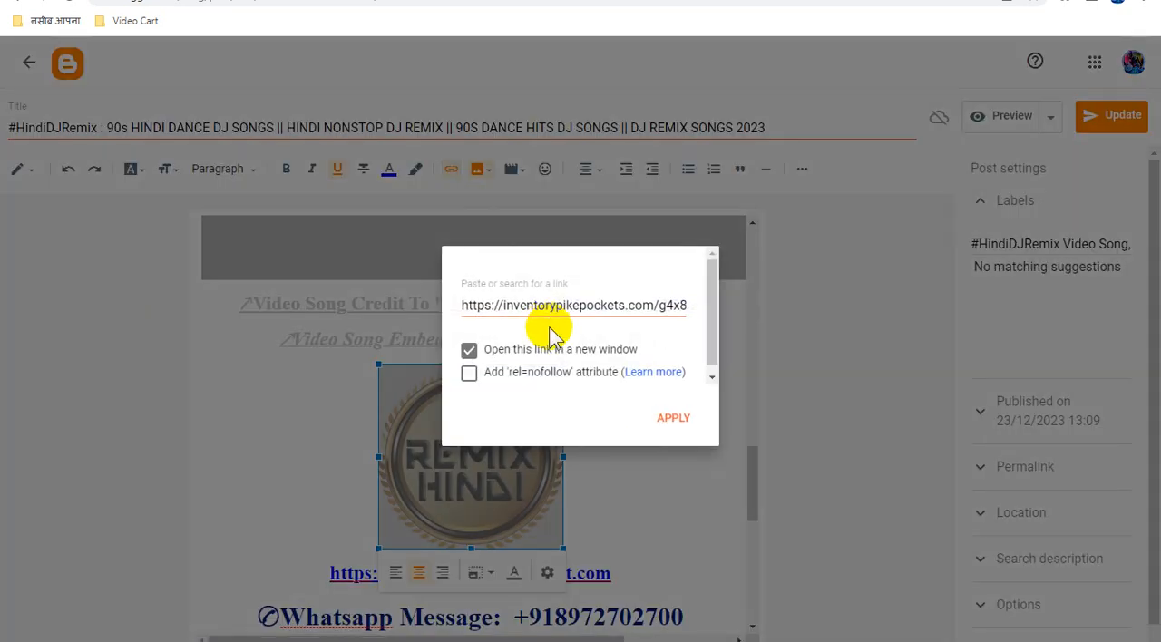
key("ctrl+a")
key("ctrl+v")
left_click(674, 419)
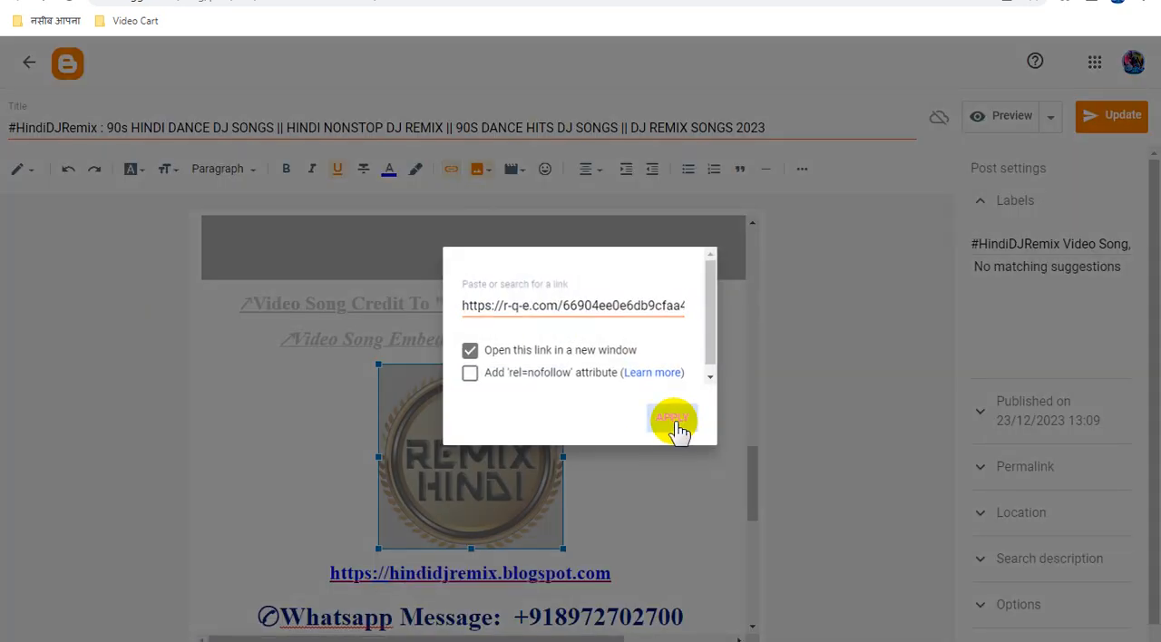
left_click(1106, 127)
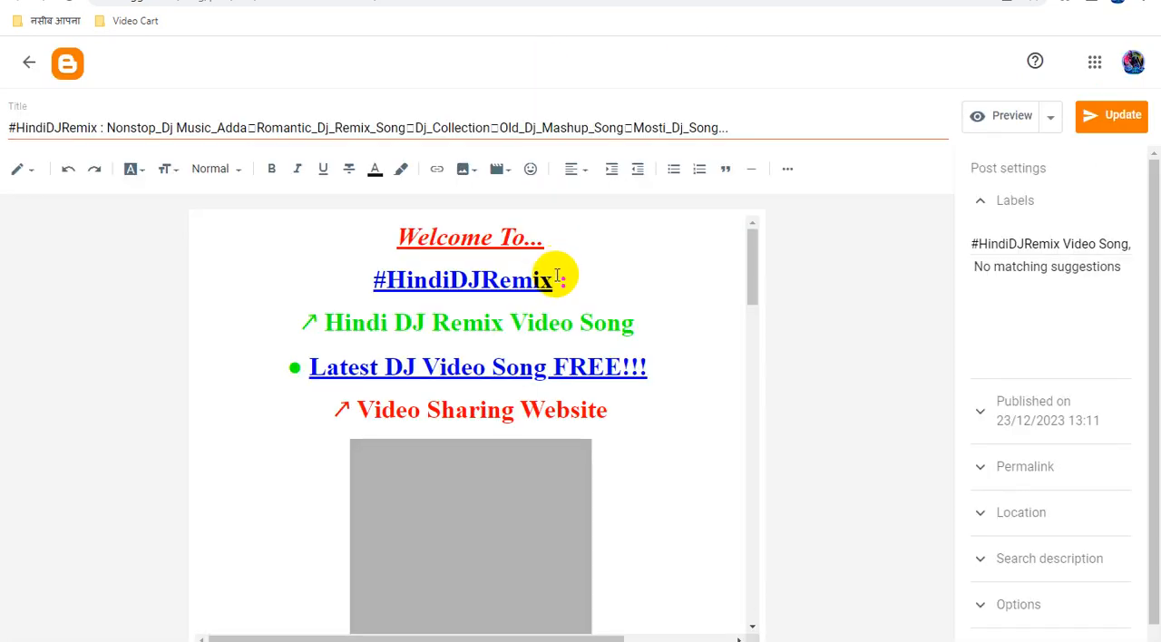
In the "Nonstop_Dj Music_Adda" post, replace the URL of the "#HindiDJRemix" link with the copied Smartlink.
left_click(510, 283)
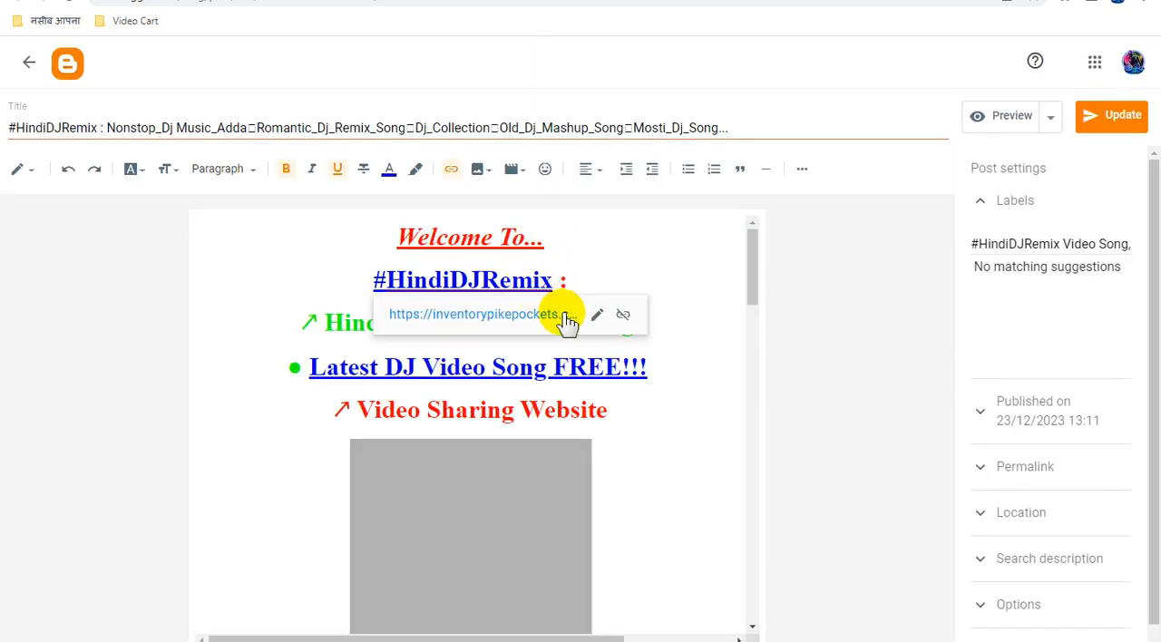
left_click(600, 320)
triple_click(555, 409)
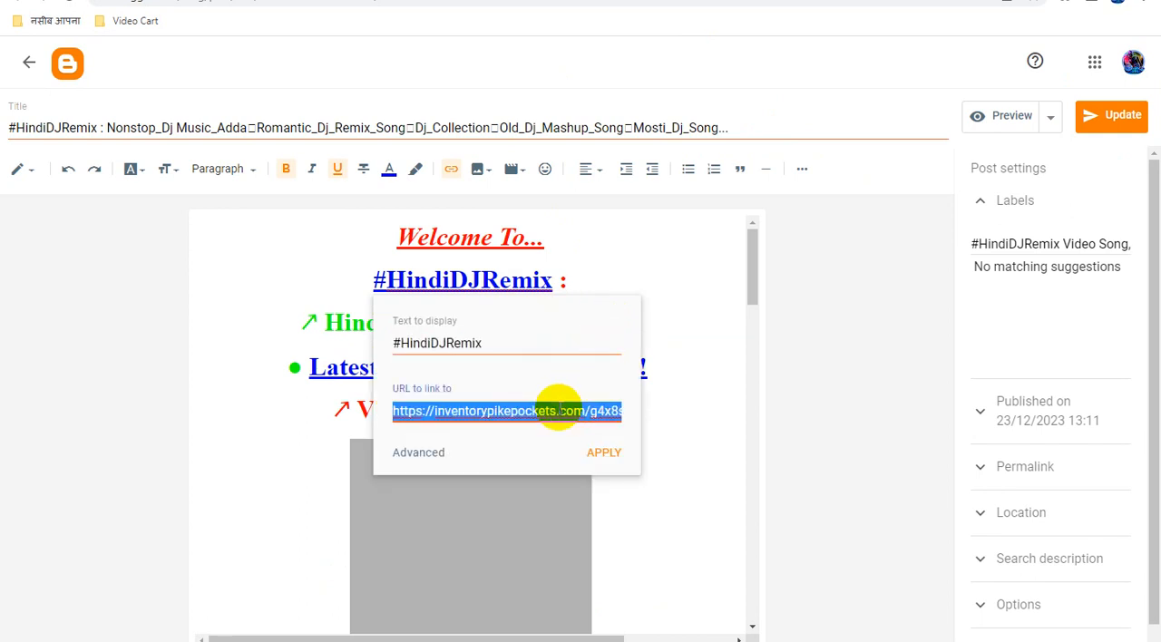
key("ctrl+v")
left_click(606, 453)
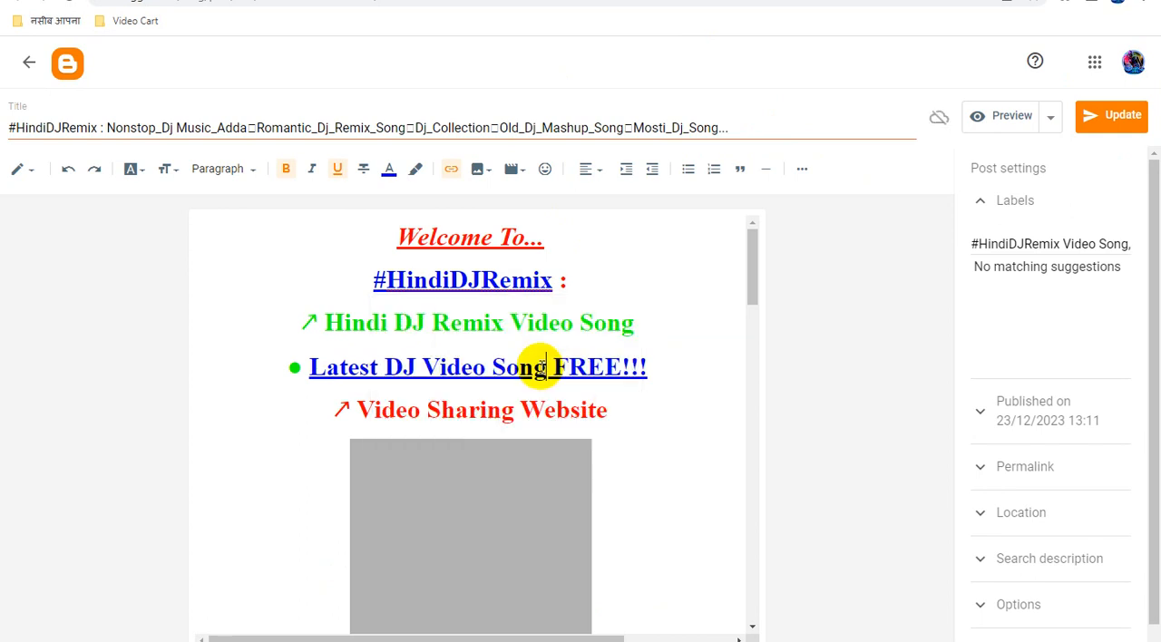
Replace the URL of the "Latest DJ Video Song FREE!!!" link in the "Nonstop_Dj Music_Adda" post with the copied Smartlink.
left_click(542, 367)
left_click(528, 406)
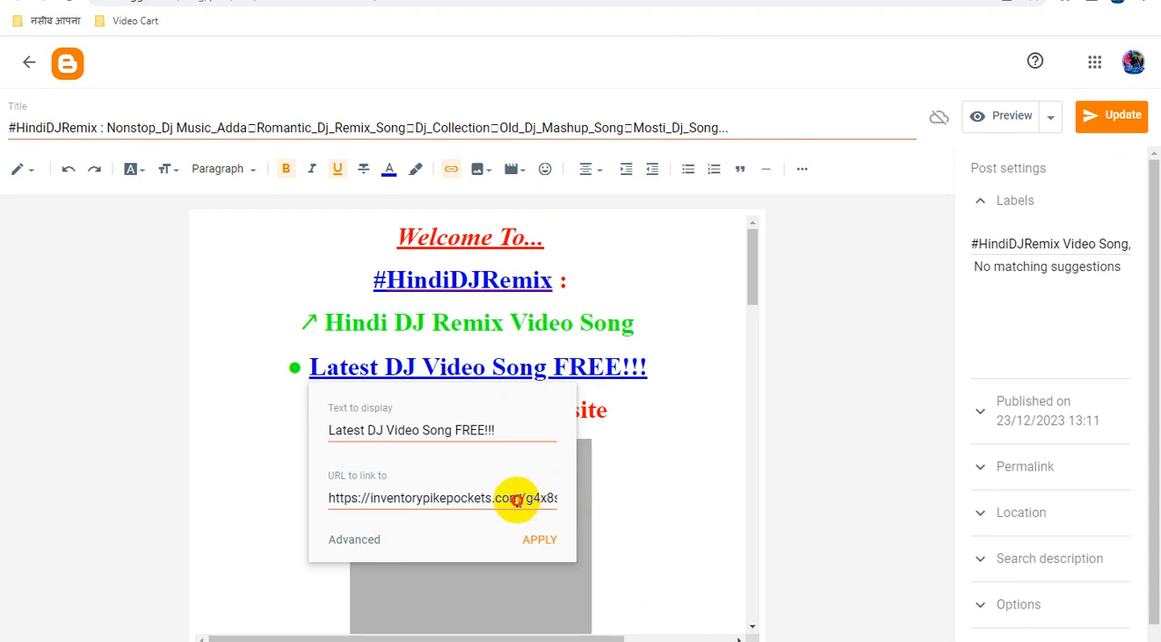
triple_click(516, 500)
key("ctrl+v")
left_click(542, 539)
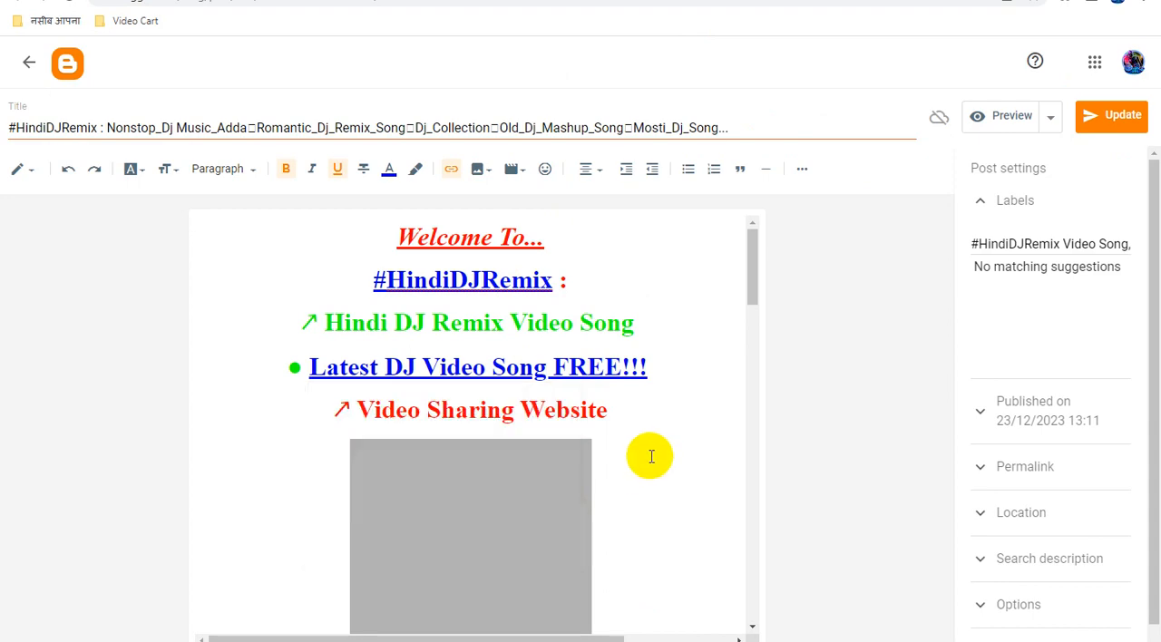
Replace the URL of the "YouTube Channel" link in the "Nonstop_Dj Music_Adda" post with the copied Smartlink.
scroll(651, 456, "down", 10)
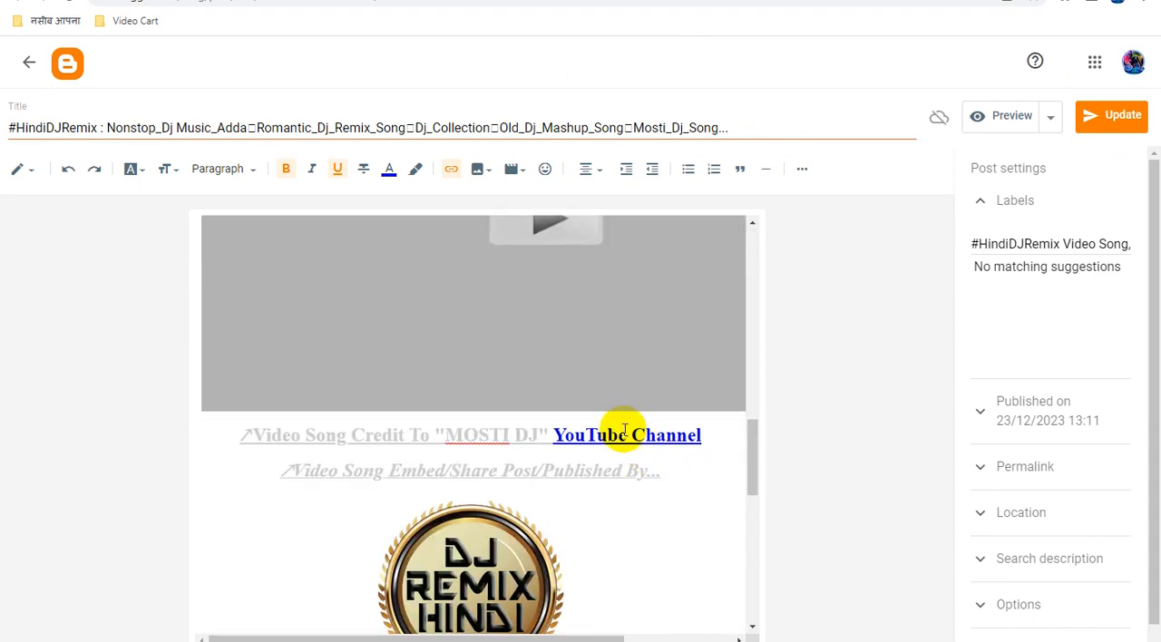
left_click(622, 436)
left_click(770, 470)
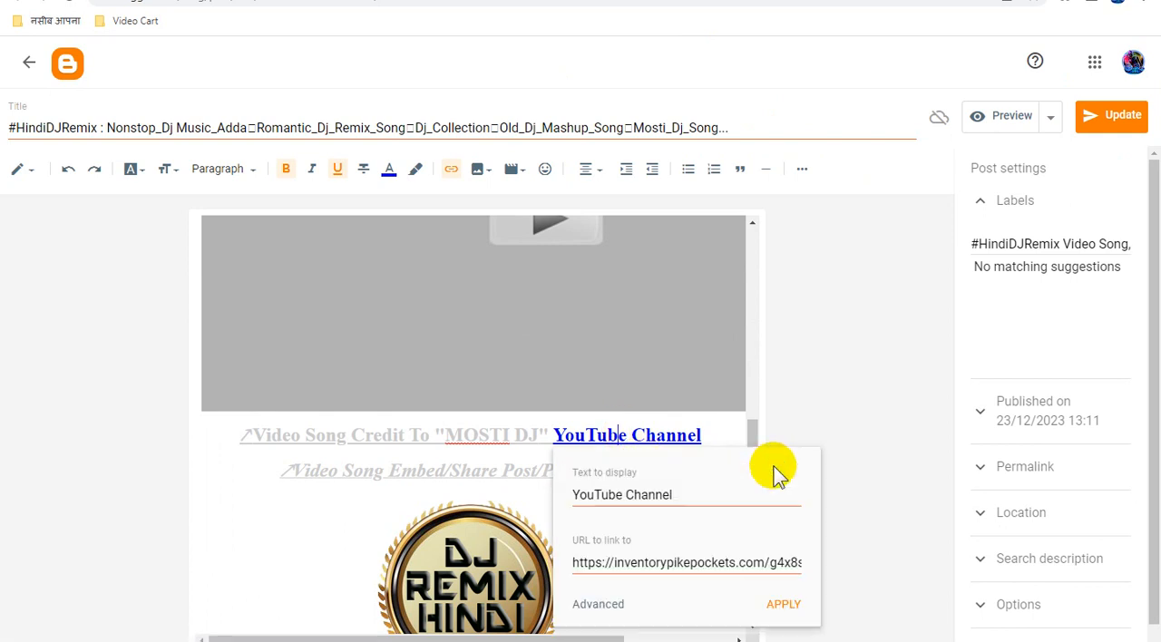
triple_click(668, 562)
key("ctrl+v")
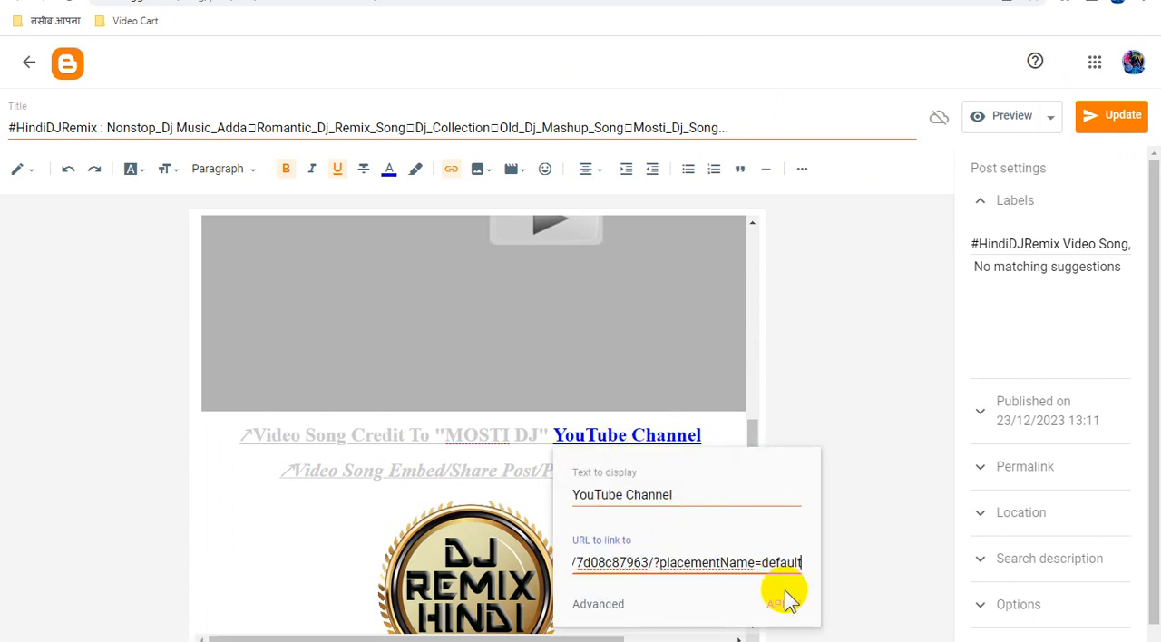
left_click(783, 604)
Replace the DJ Remix Hindi logo image's link with the copied Smartlink and update the "Nonstop_Dj Music_Adda" post.
scroll(521, 424, "down", 3)
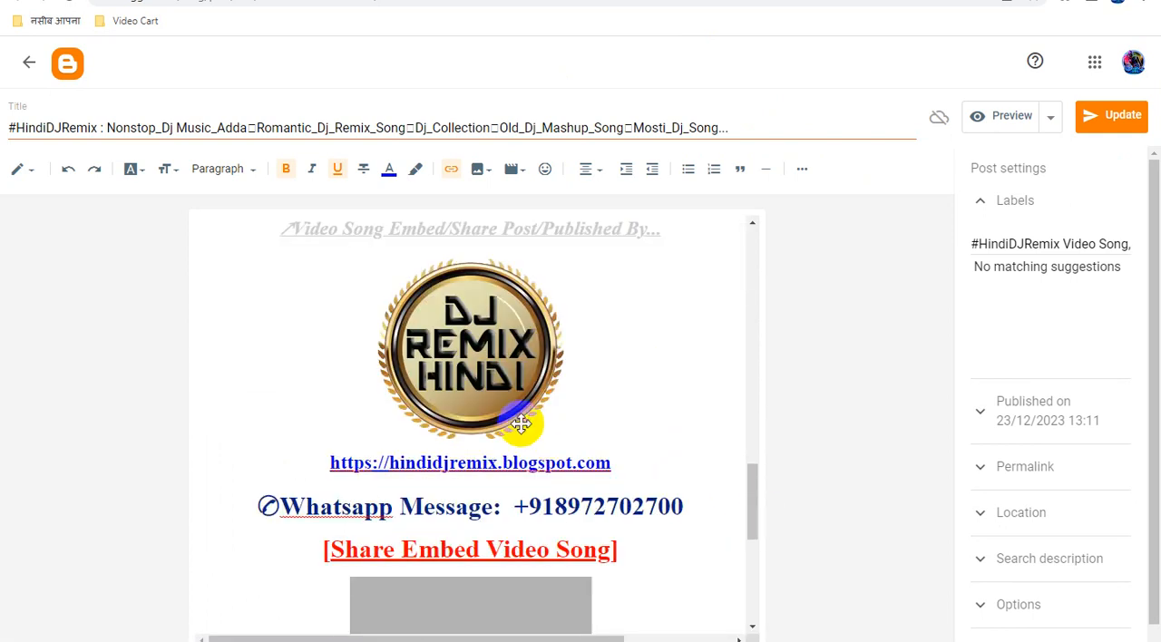
left_click(490, 341)
left_click(452, 170)
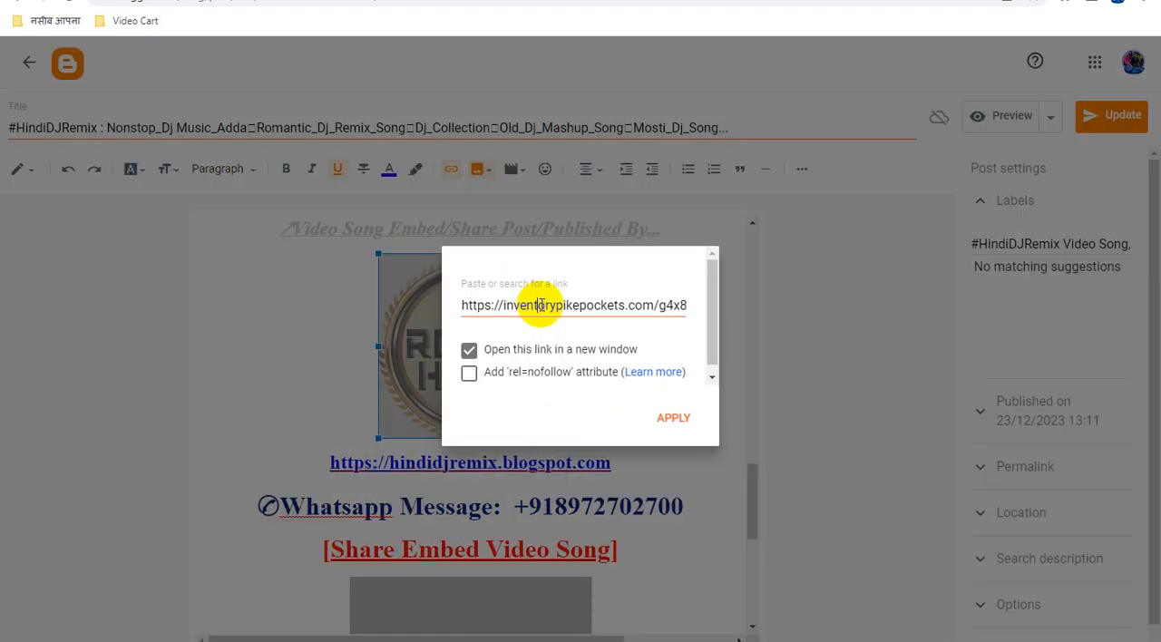
triple_click(541, 305)
key("ctrl+v")
left_click(675, 418)
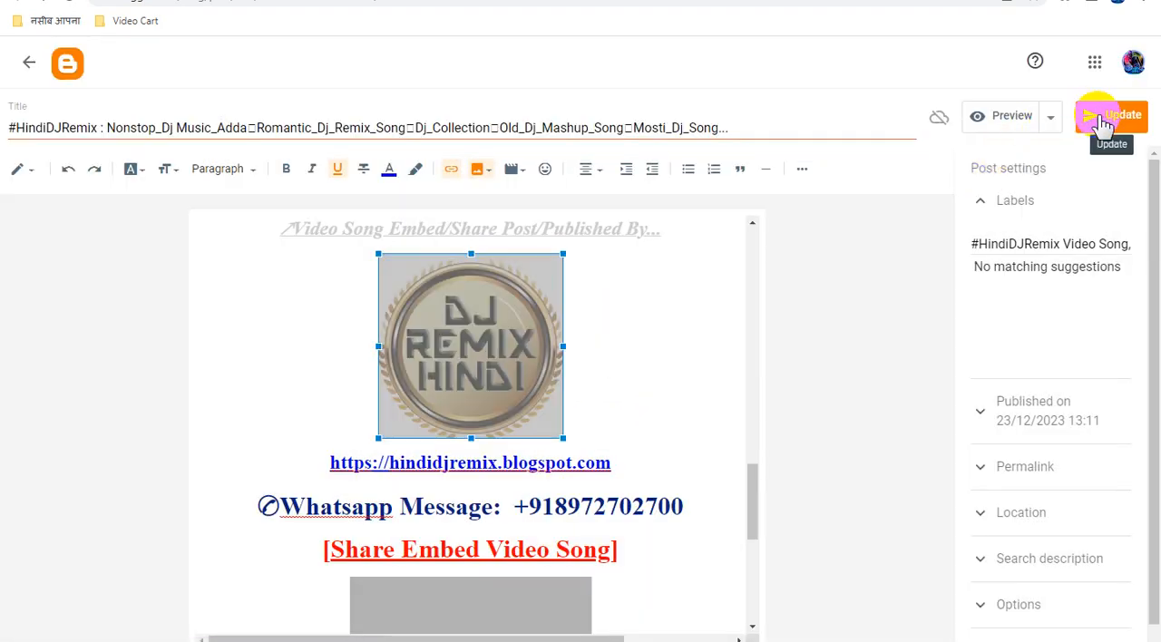
left_click(1109, 115)
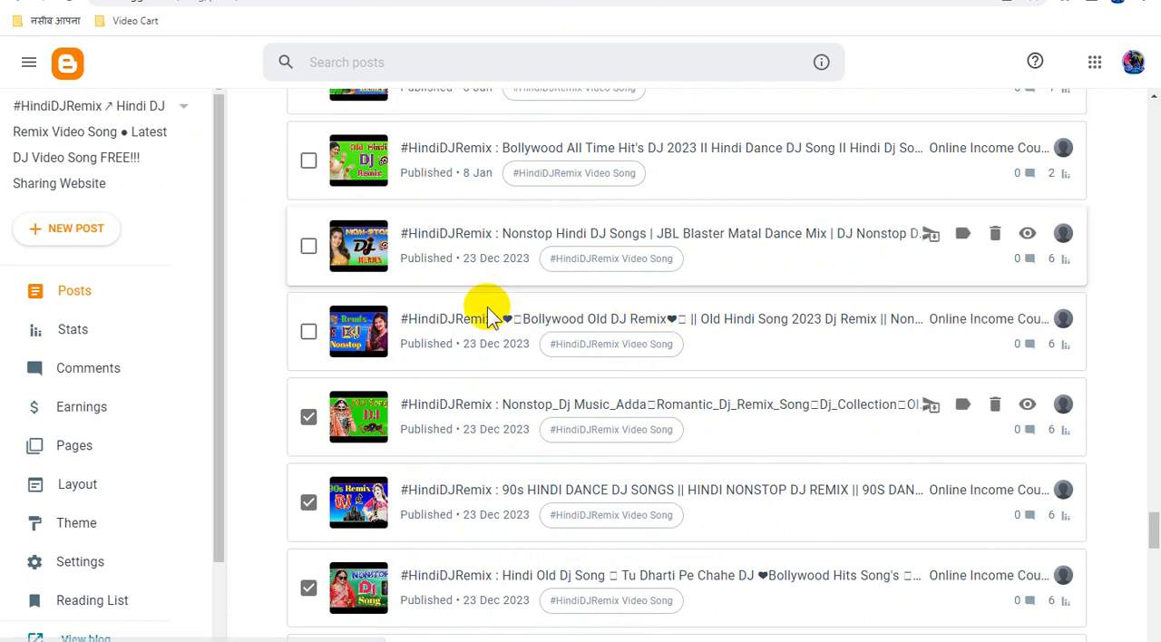
Mark the "Bollywood Old DJ Remix" and "Nonstop Hindi DJ Songs" posts in the post list and open the latter for editing.
left_click(309, 333)
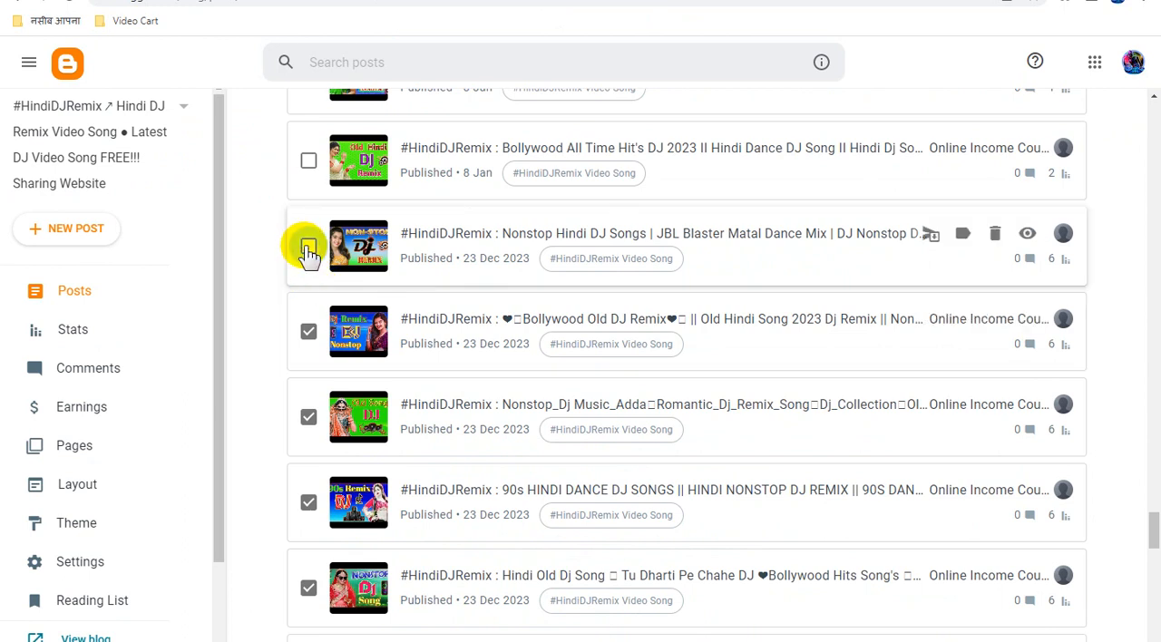
left_click(309, 248)
left_click(483, 238)
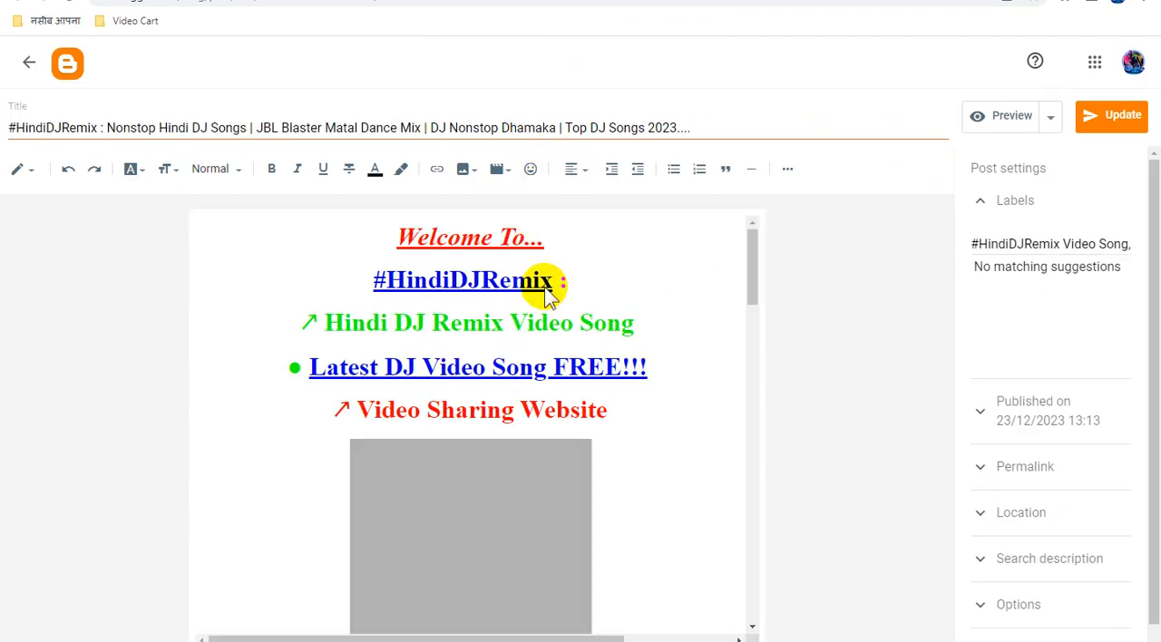
Replace the URL of the "#HindiDJRemix" link in the "Nonstop Hindi DJ Songs" post with the copied Smartlink.
left_click(529, 282)
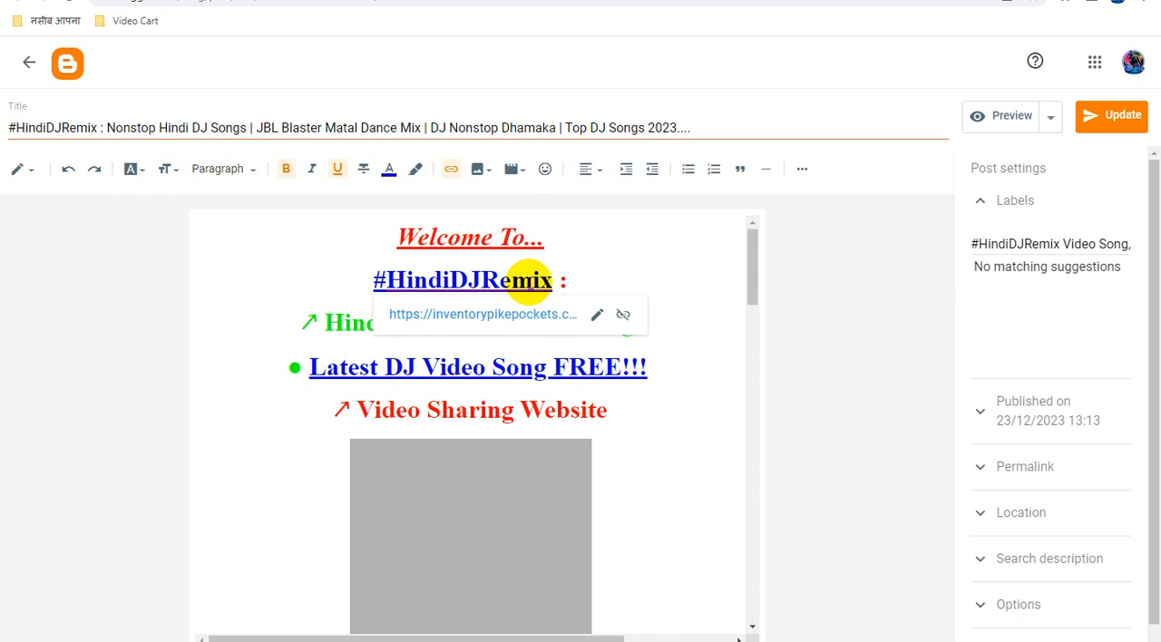
left_click(596, 316)
key("ctrl+a")
key("ctrl+v")
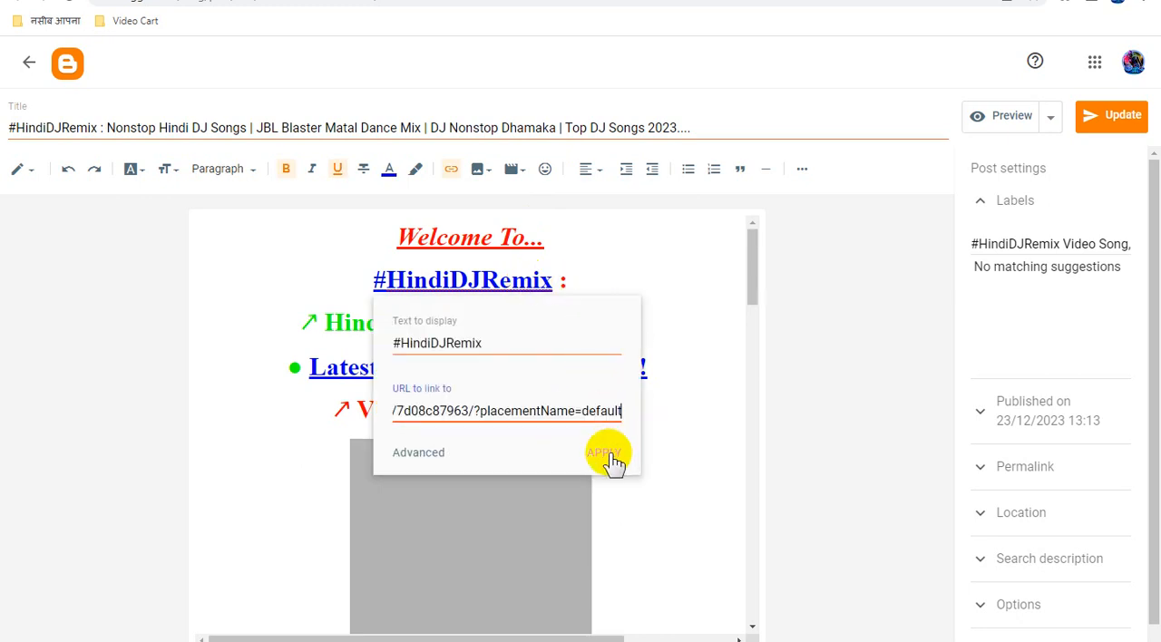
left_click(604, 452)
Replace the URL of the "Latest DJ Video Song FREE!!!" link in the "Nonstop Hindi DJ Songs" post with the copied Smartlink.
left_click(547, 367)
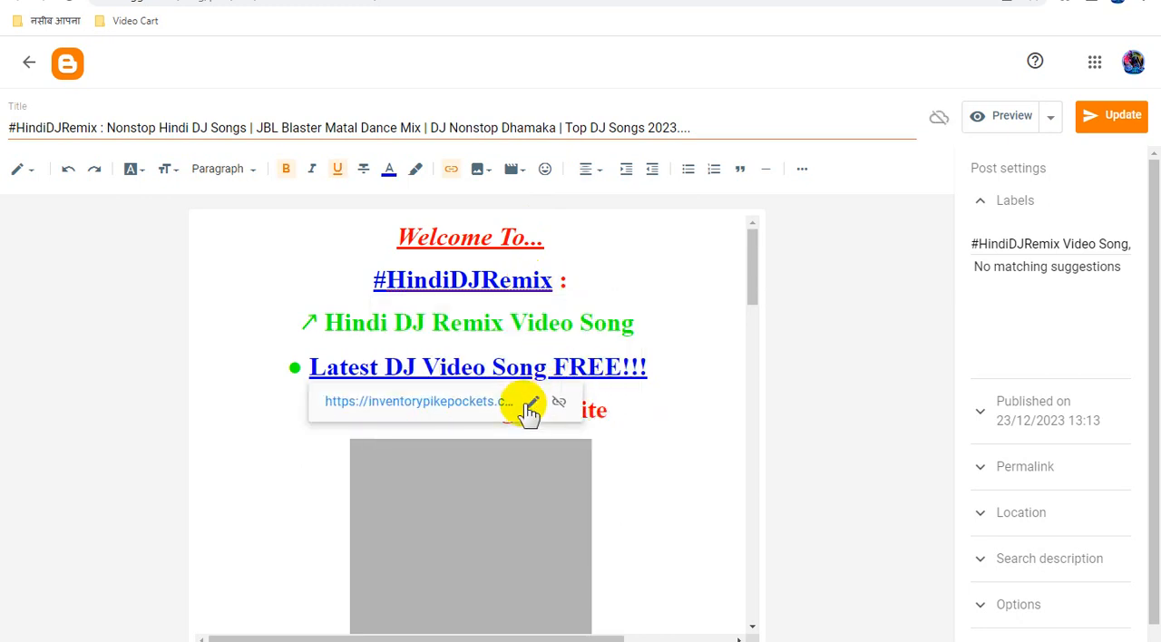
left_click(534, 403)
key("ctrl+a")
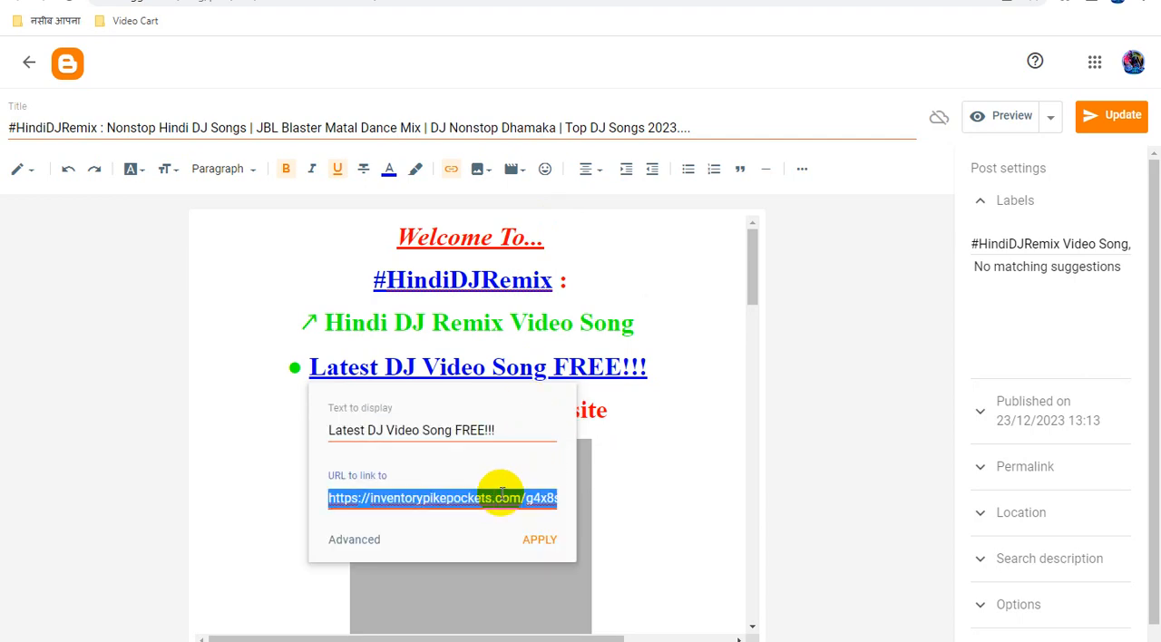
key("ctrl+v")
left_click(540, 539)
Replace the URL of the "YouTube Channel" link in the "Nonstop Hindi DJ Songs" post with the copied Smartlink.
scroll(680, 407, "down", 10)
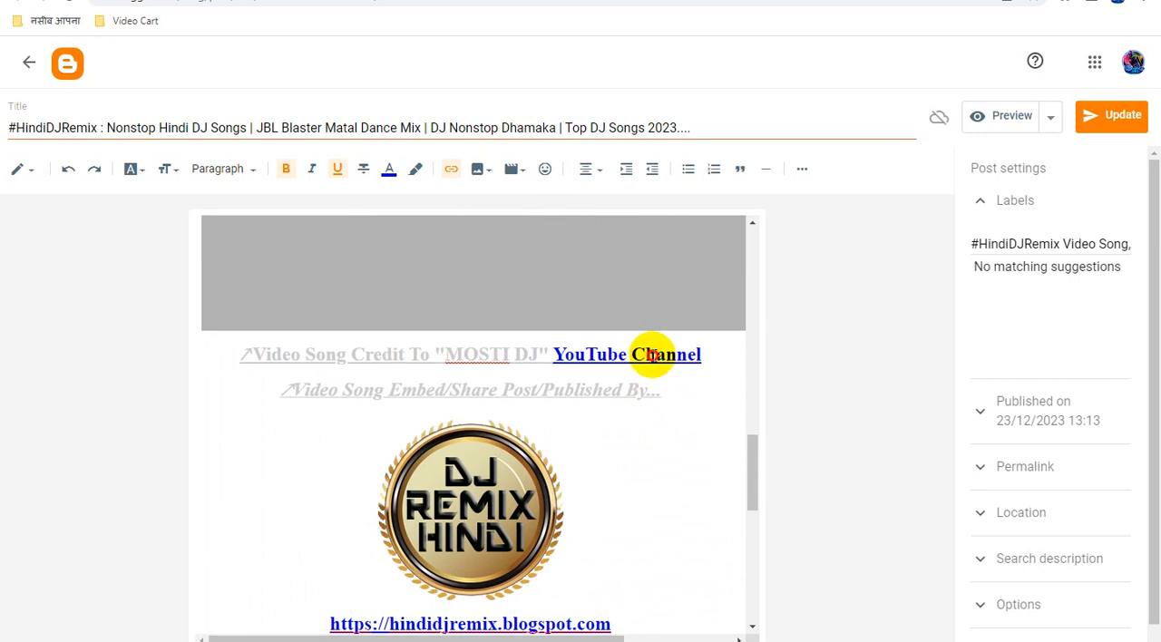
left_click(655, 357)
left_click(774, 392)
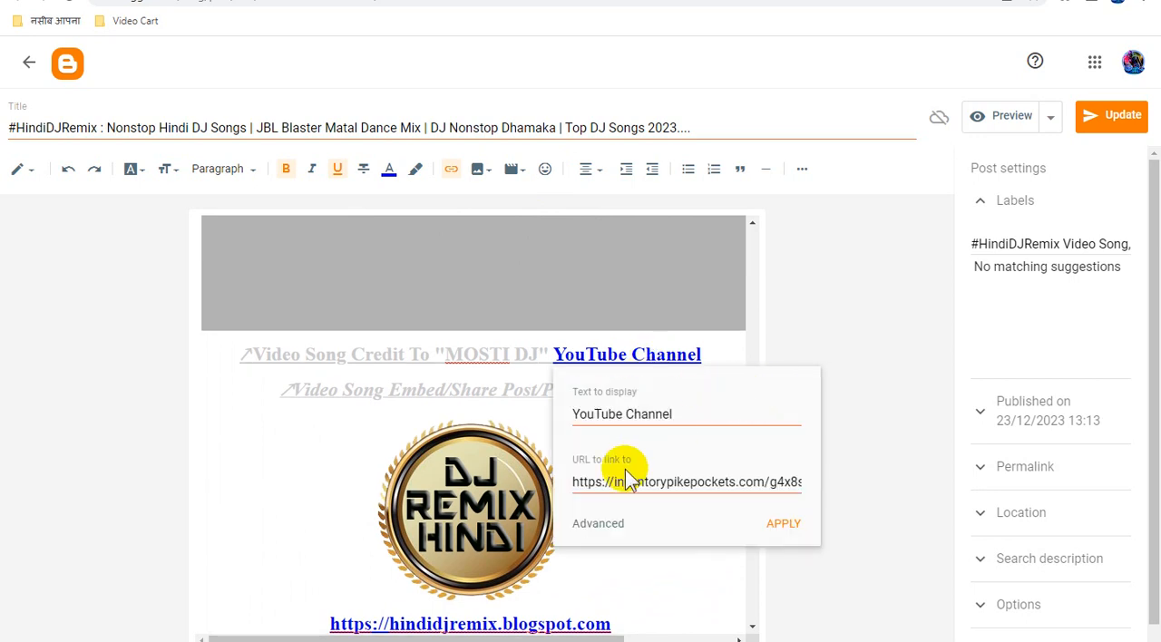
key("ctrl+a")
key("ctrl+v")
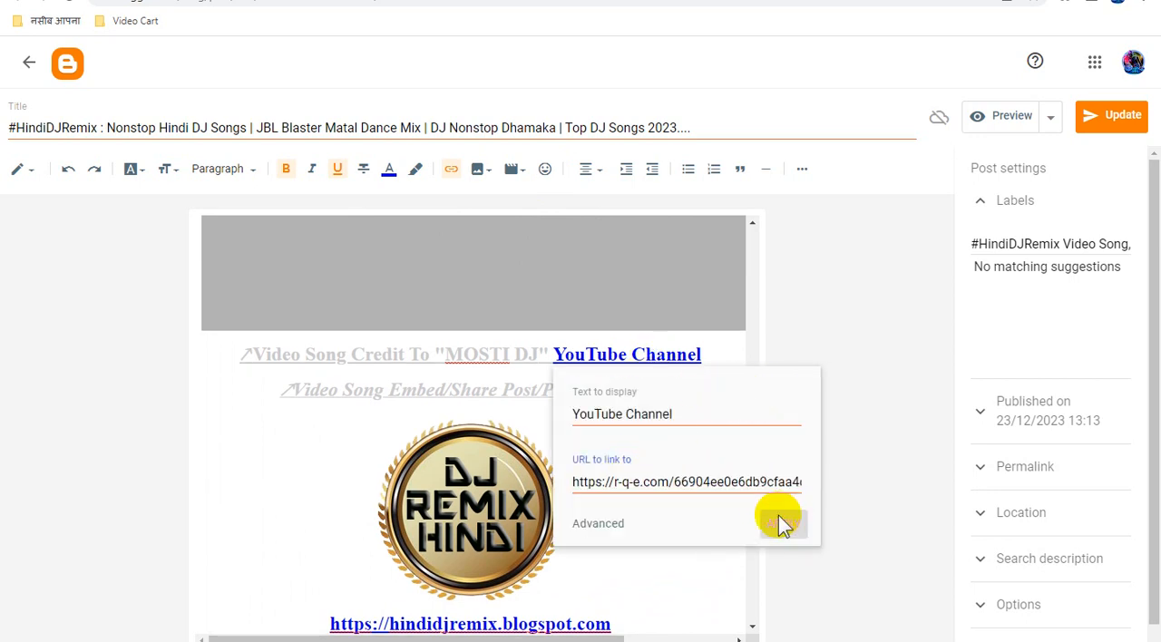
left_click(783, 524)
Replace the DJ Remix Hindi logo image's link with the copied Smartlink and update the "Nonstop Hindi DJ Songs" post.
left_click(465, 477)
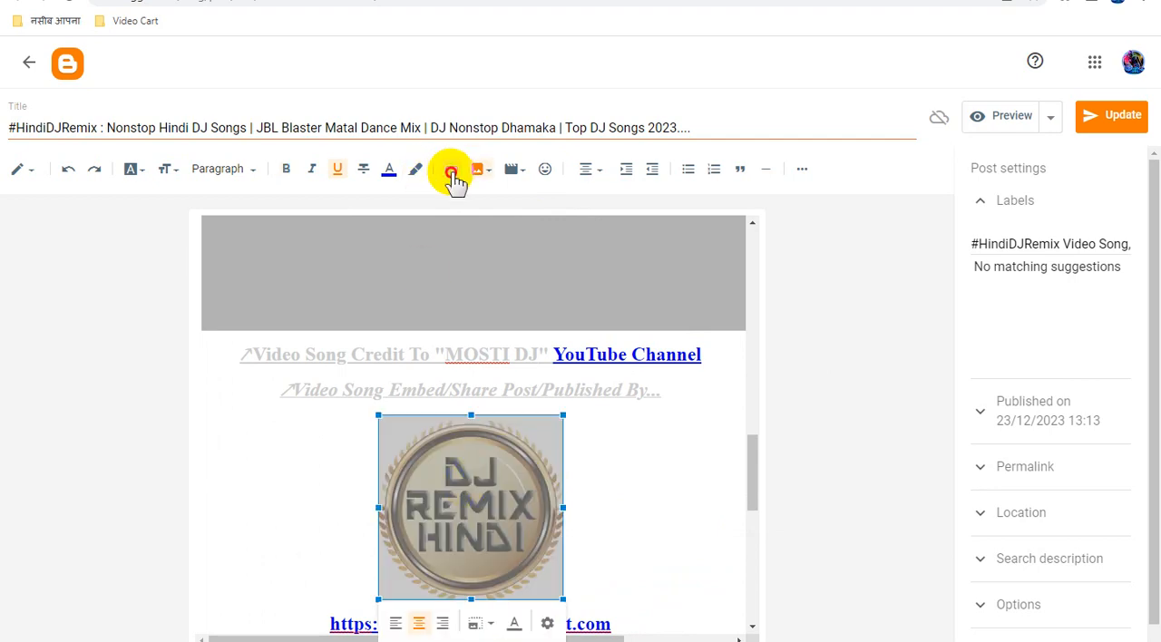
left_click(451, 173)
left_click(469, 350)
double_click(556, 306)
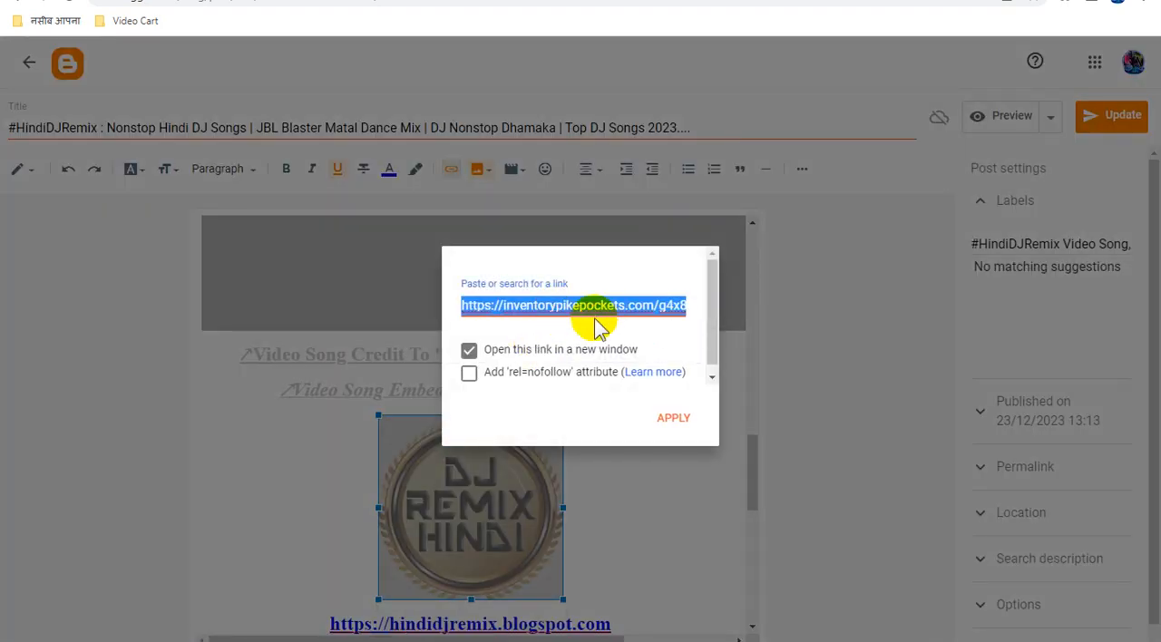
key("ctrl+v")
left_click(674, 419)
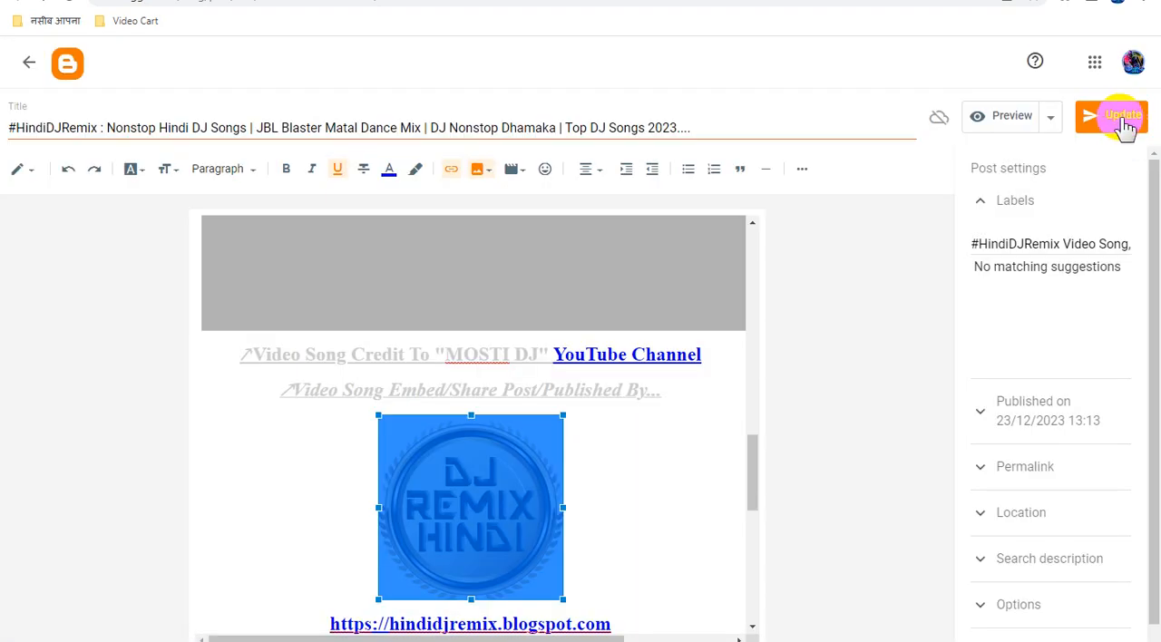
left_click(1123, 118)
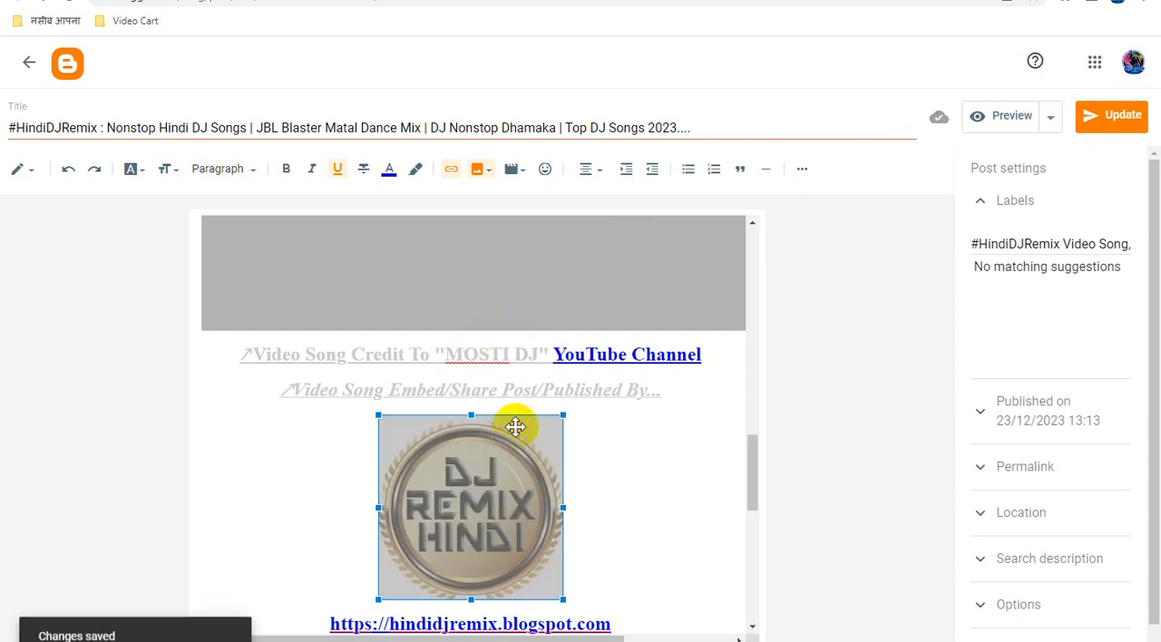
scroll(563, 423, "down", 4)
scroll(585, 422, "down", 3)
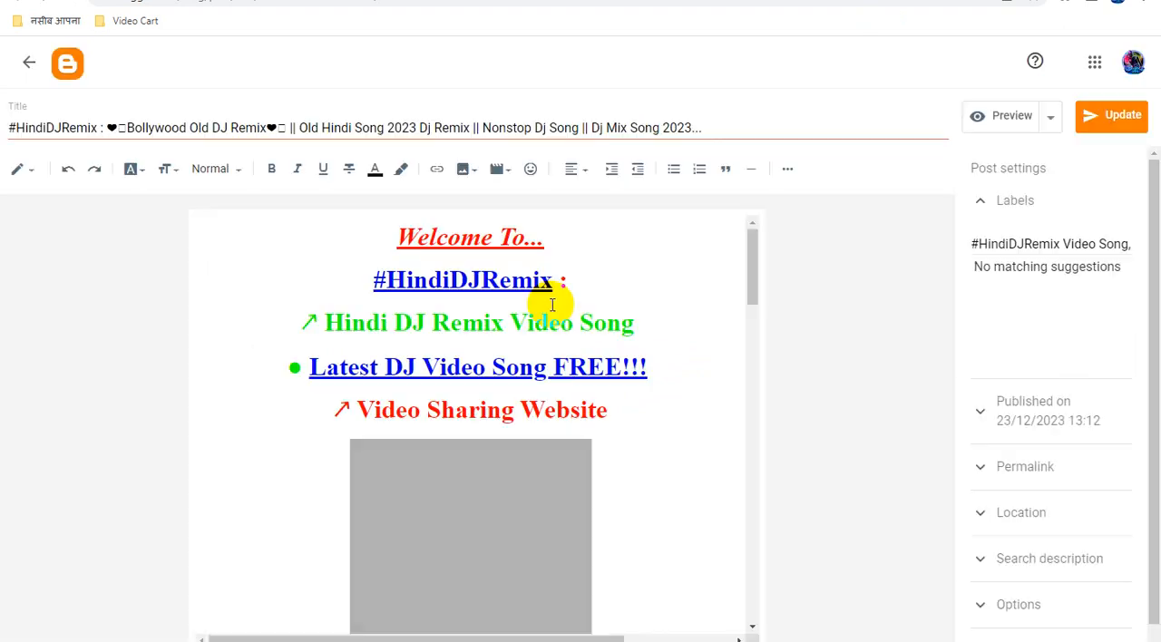
Replace the URL of the "#HindiDJRemix" link in the "Bollywood Old DJ Remix" post with the copied Smartlink.
left_click(499, 281)
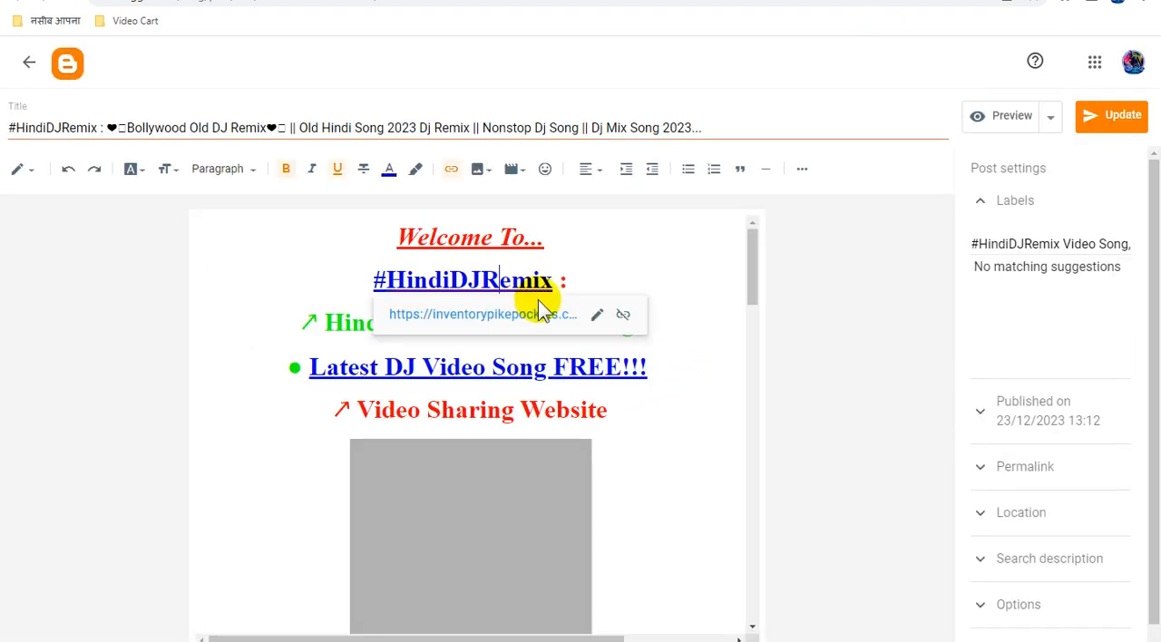
left_click(596, 316)
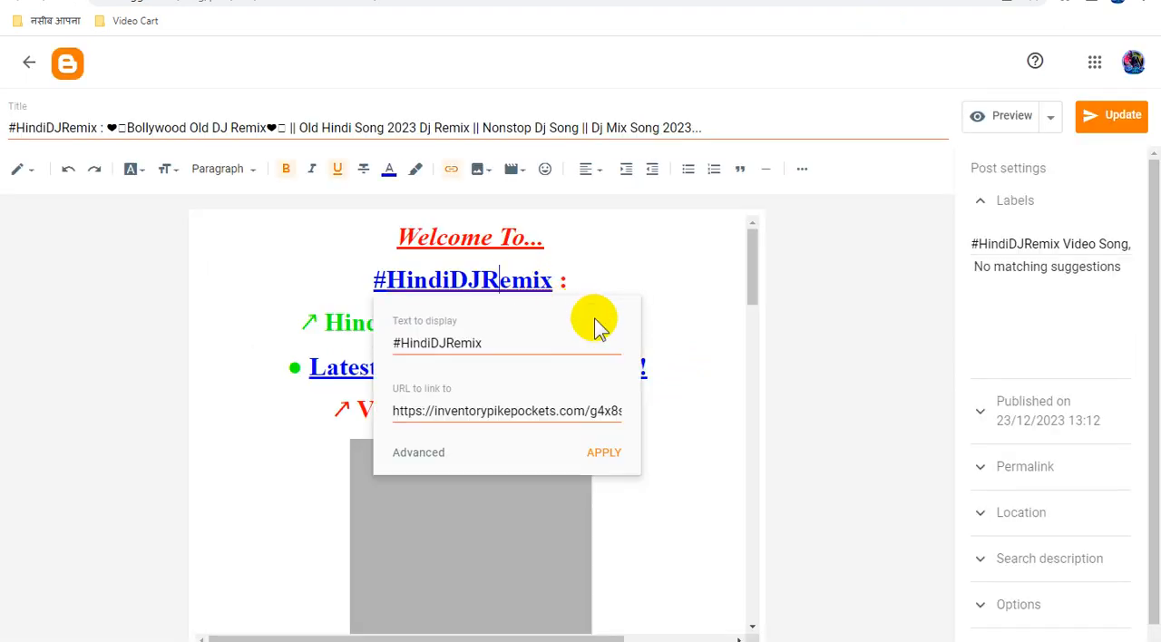
key("ctrl+v")
left_click(612, 450)
Replace the URL of the "Latest DJ Video Song FREE!!!" link in the "Bollywood Old DJ Remix" post with the copied Smartlink.
left_click(547, 367)
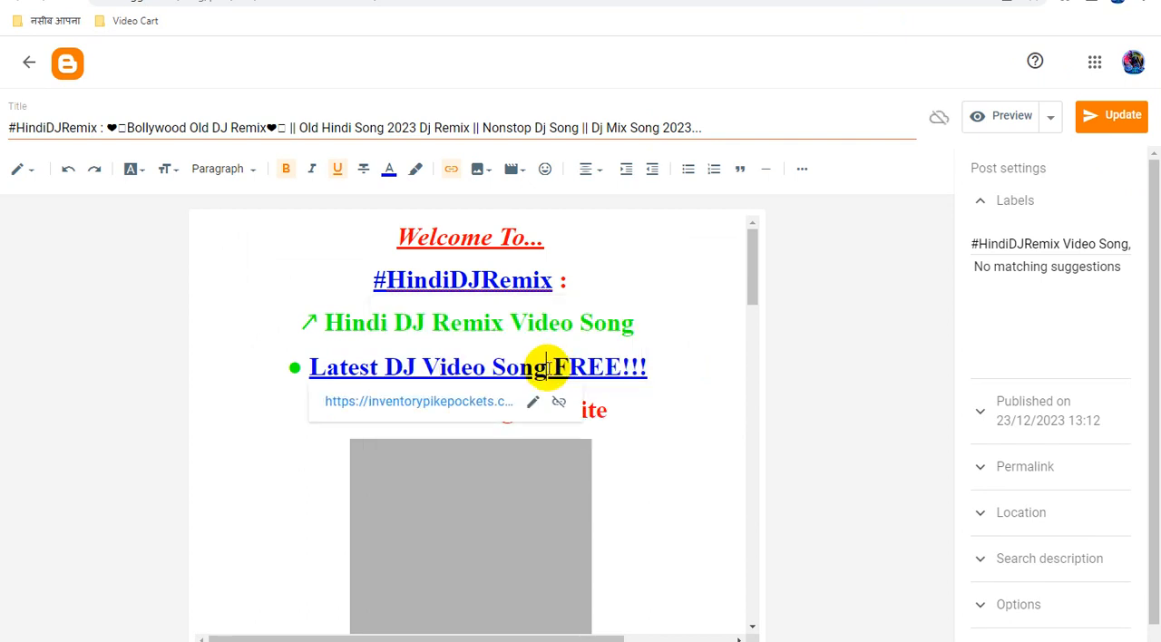
left_click(532, 402)
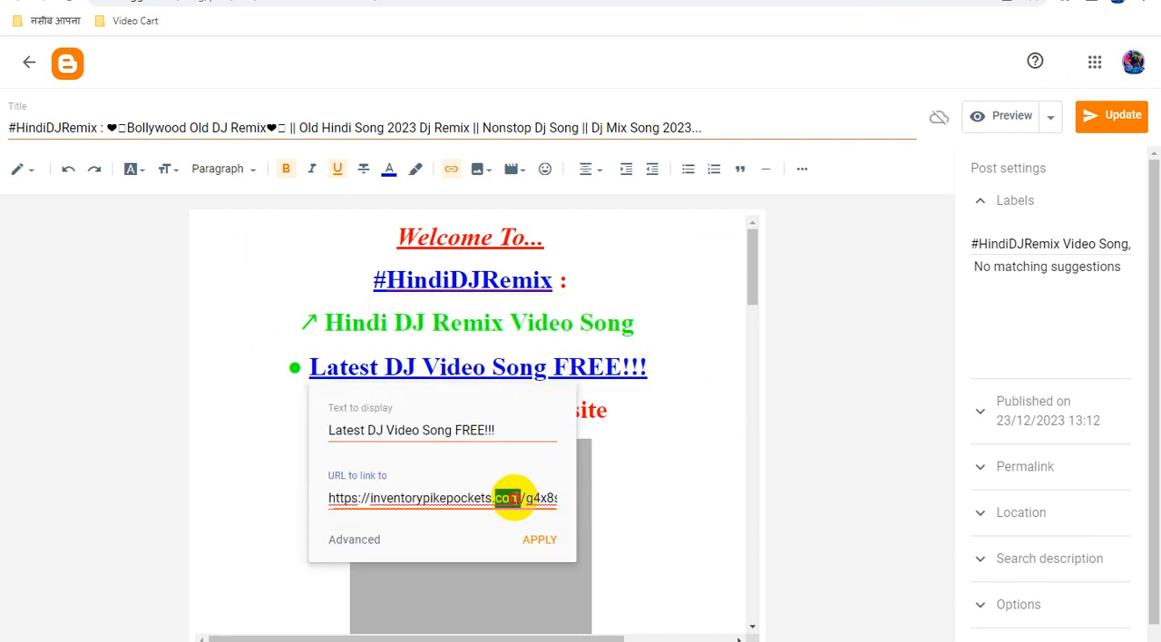
key("ctrl+a")
key("ctrl+v")
left_click(541, 540)
Replace the URL of the "YouTube Channel" link in the "Bollywood Old DJ Remix" post with the copied Smartlink.
scroll(658, 427, "down", 1)
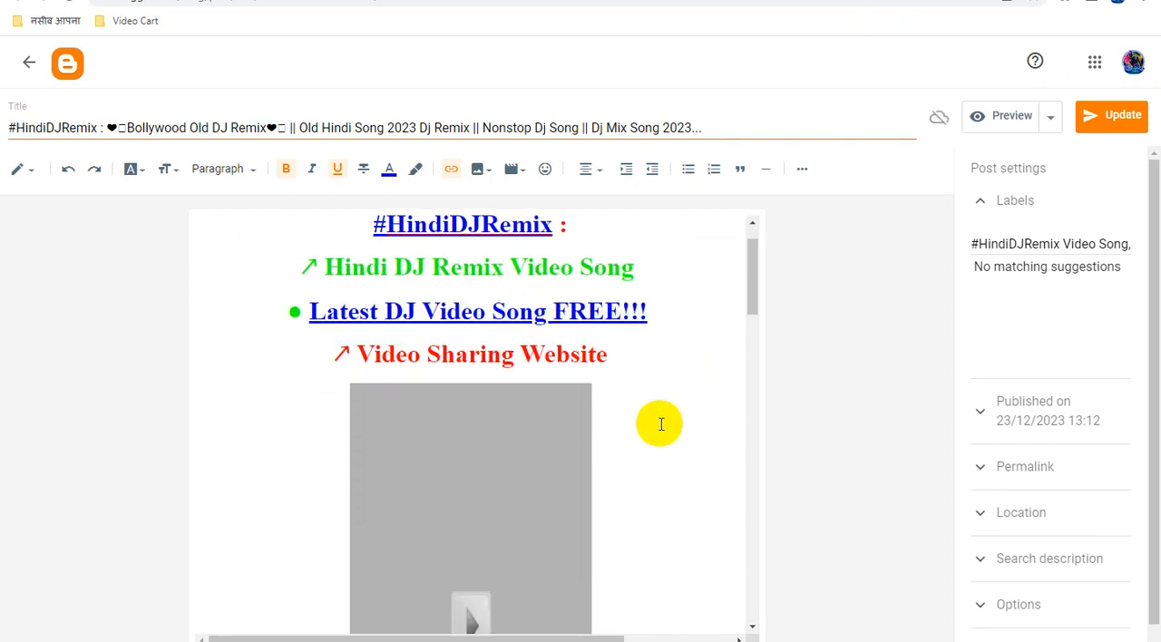
scroll(661, 424, "down", 10)
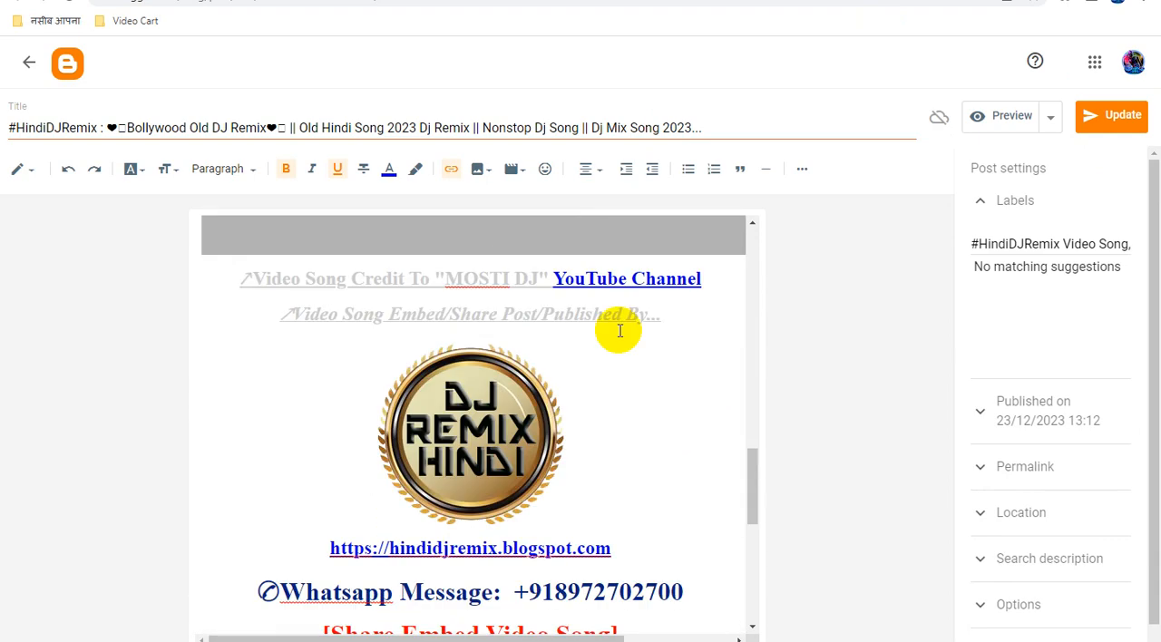
left_click(617, 279)
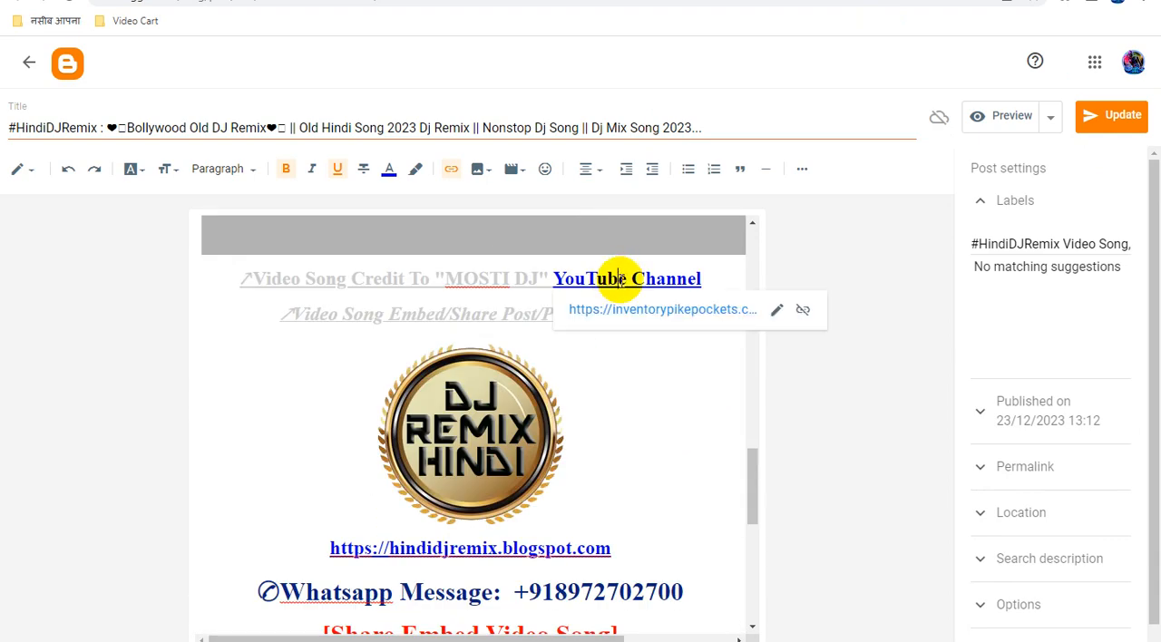
left_click(776, 311)
left_click(648, 404)
key("ctrl+a")
key("ctrl+v")
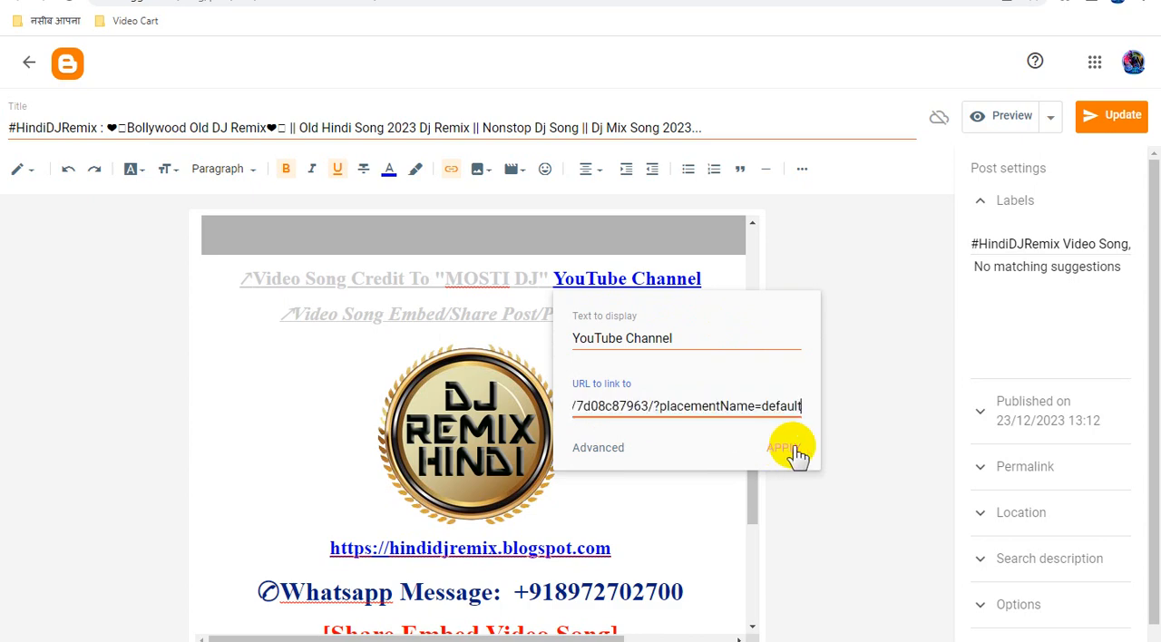
left_click(786, 449)
Replace the DJ Remix Hindi logo image's link with the copied Smartlink and update the "Bollywood Old DJ Remix" post.
left_click(475, 343)
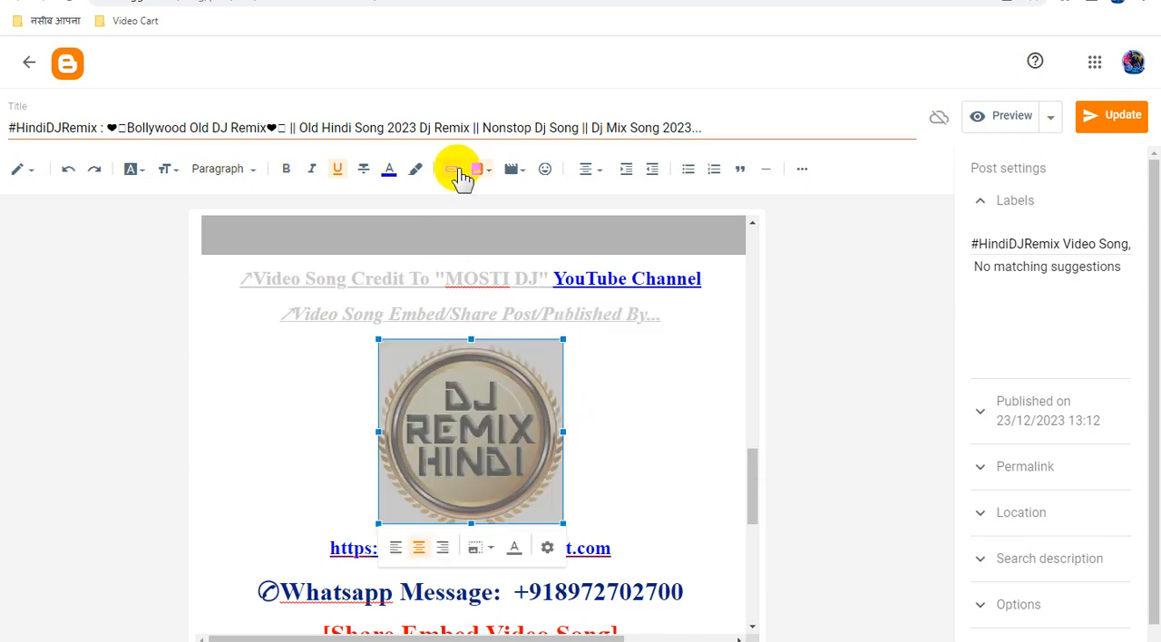
left_click(453, 170)
left_click(590, 308)
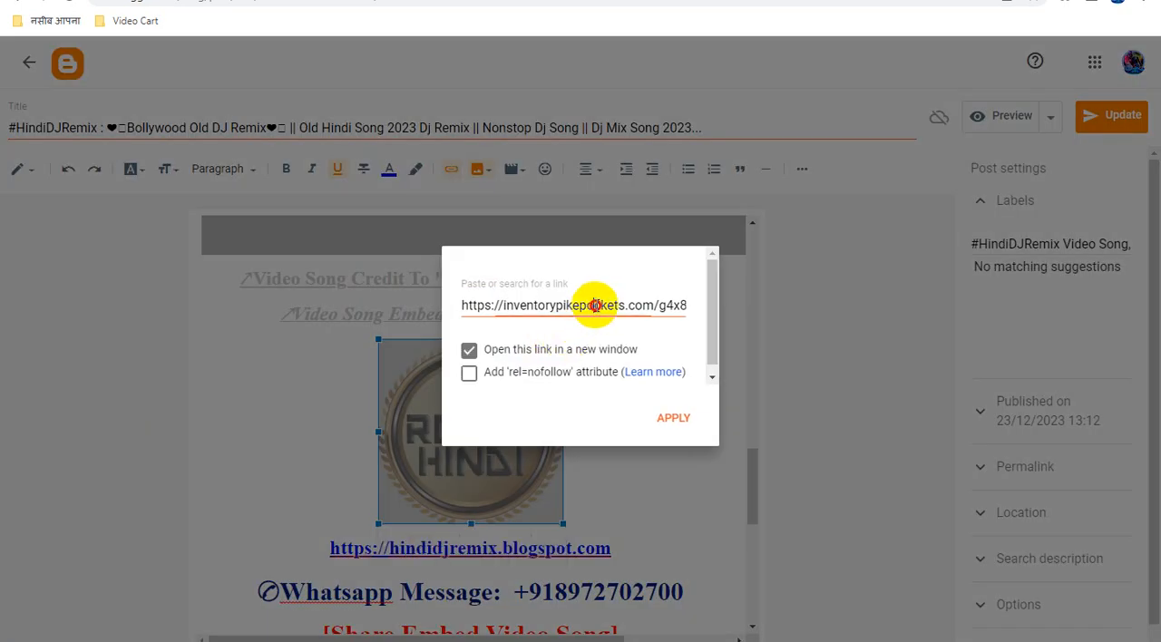
key("ctrl+a")
key("ctrl+v")
left_click(676, 417)
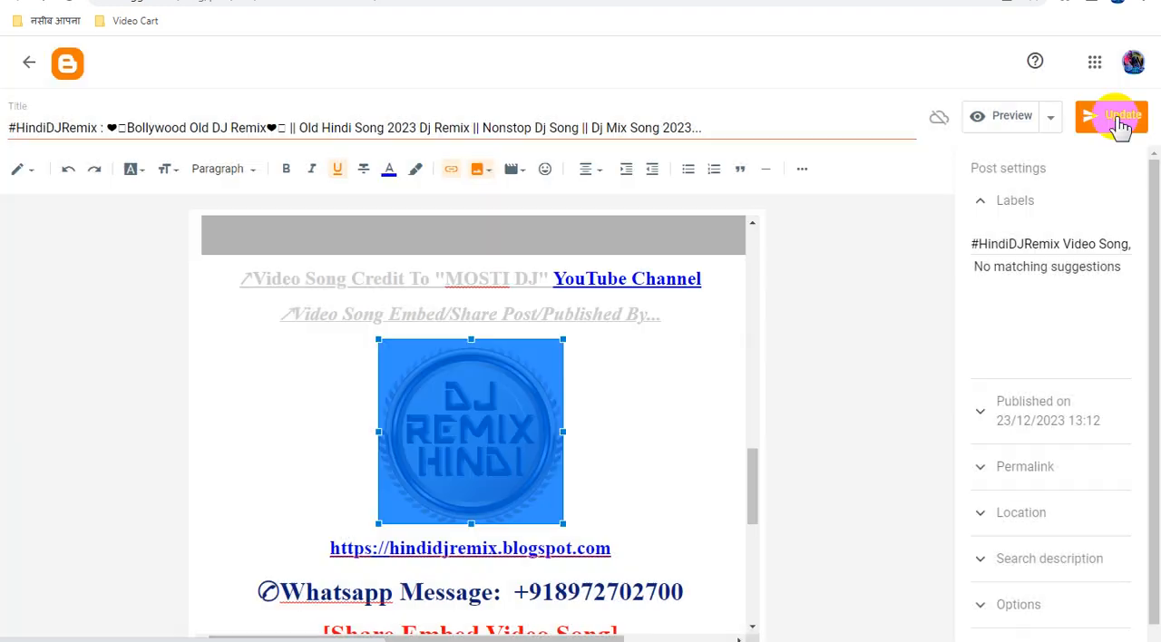
left_click(1118, 118)
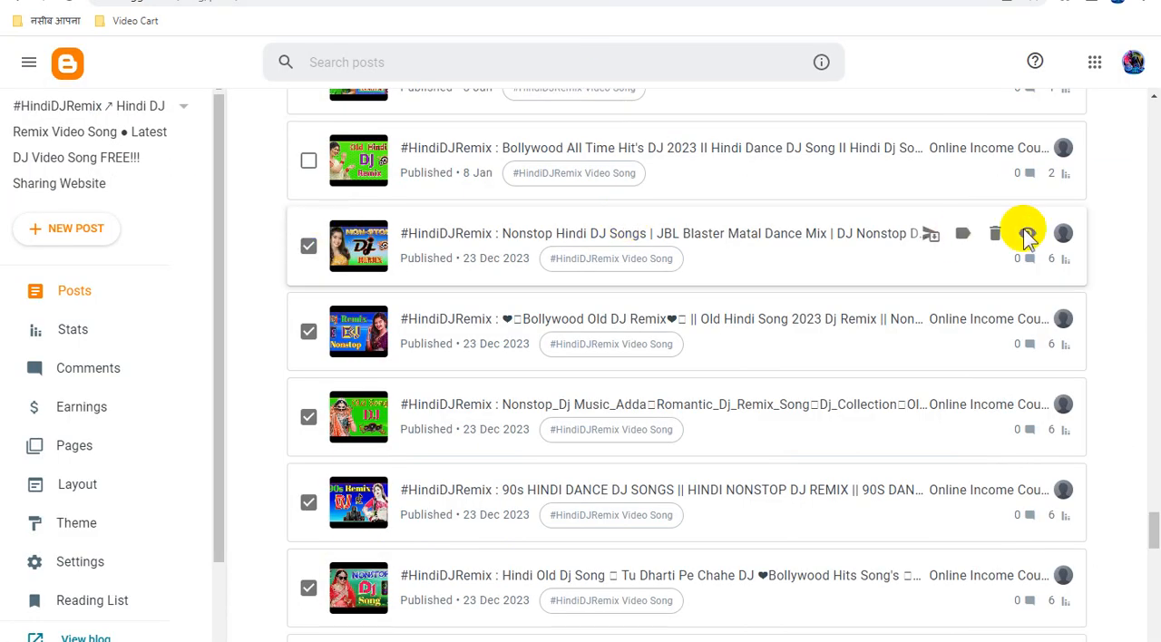
View the published "Nonstop Hindi DJ Songs" post and examine its ads, heading links, embedded video and logo section.
left_click(1028, 235)
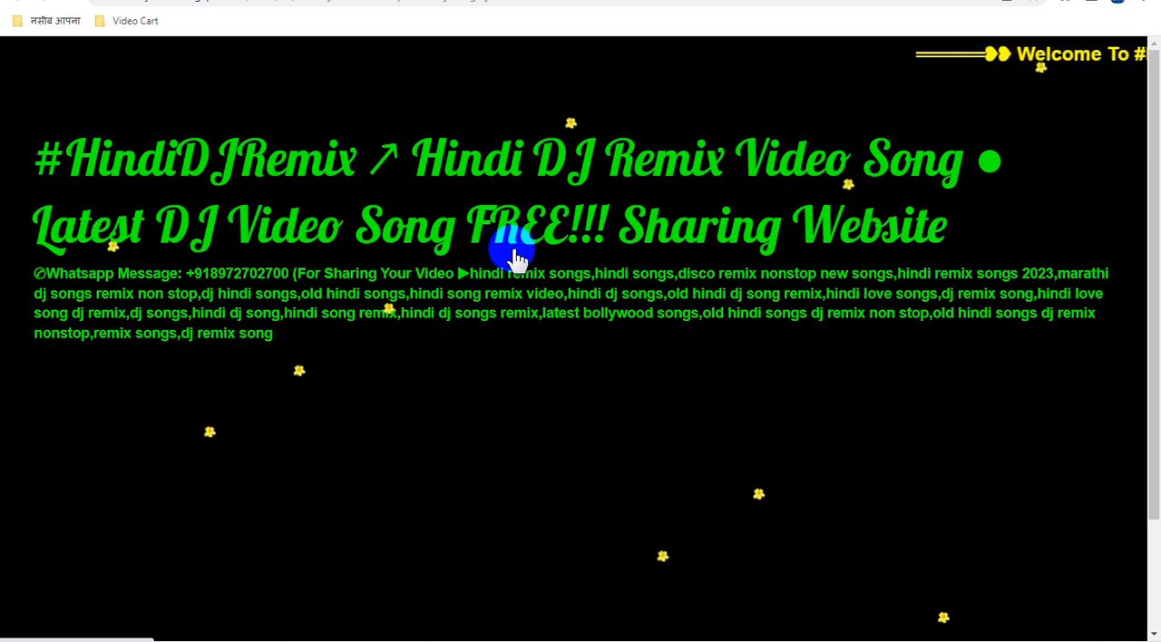
scroll(585, 266, "down", 1)
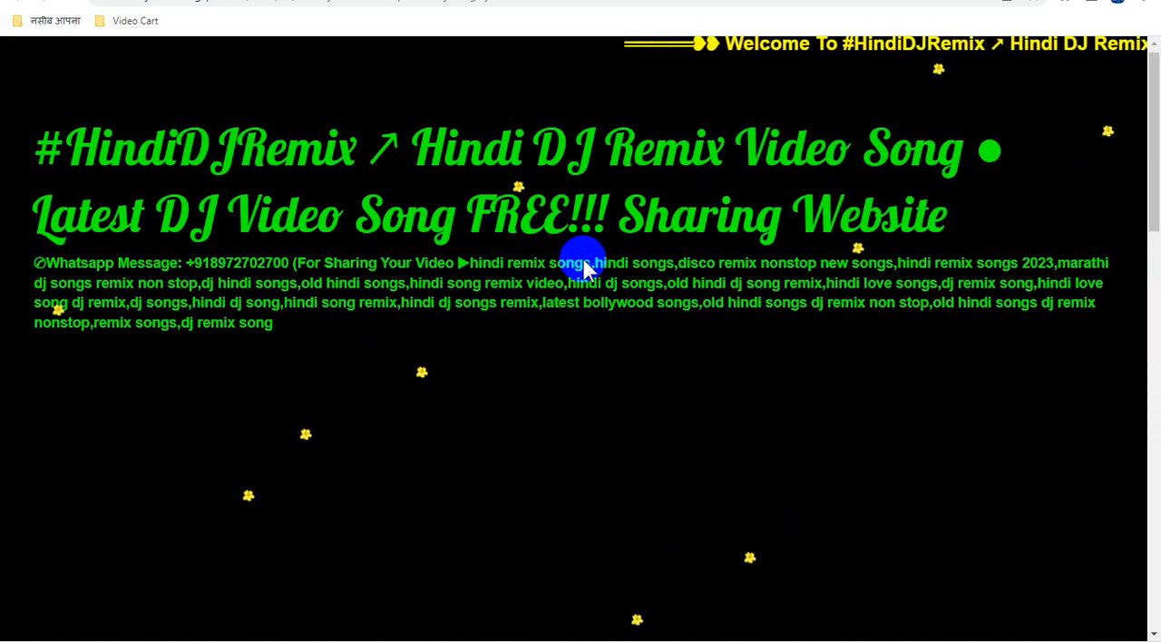
scroll(585, 267, "down", 3)
scroll(585, 267, "down", 3)
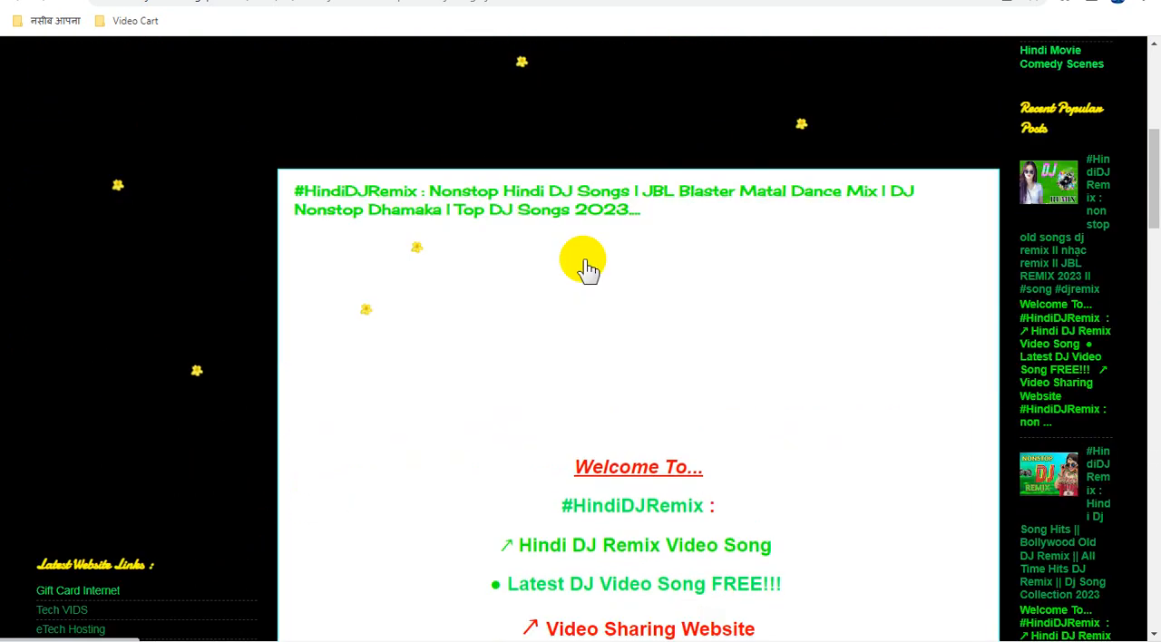
scroll(585, 266, "down", 6)
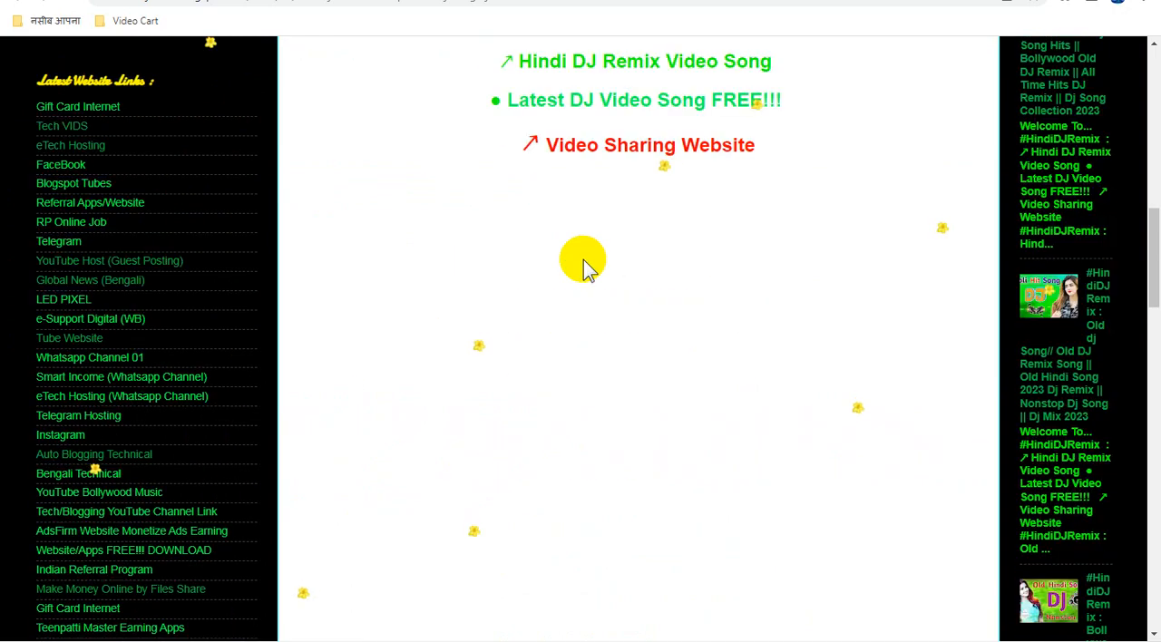
scroll(585, 267, "up", 3)
scroll(586, 267, "up", 3)
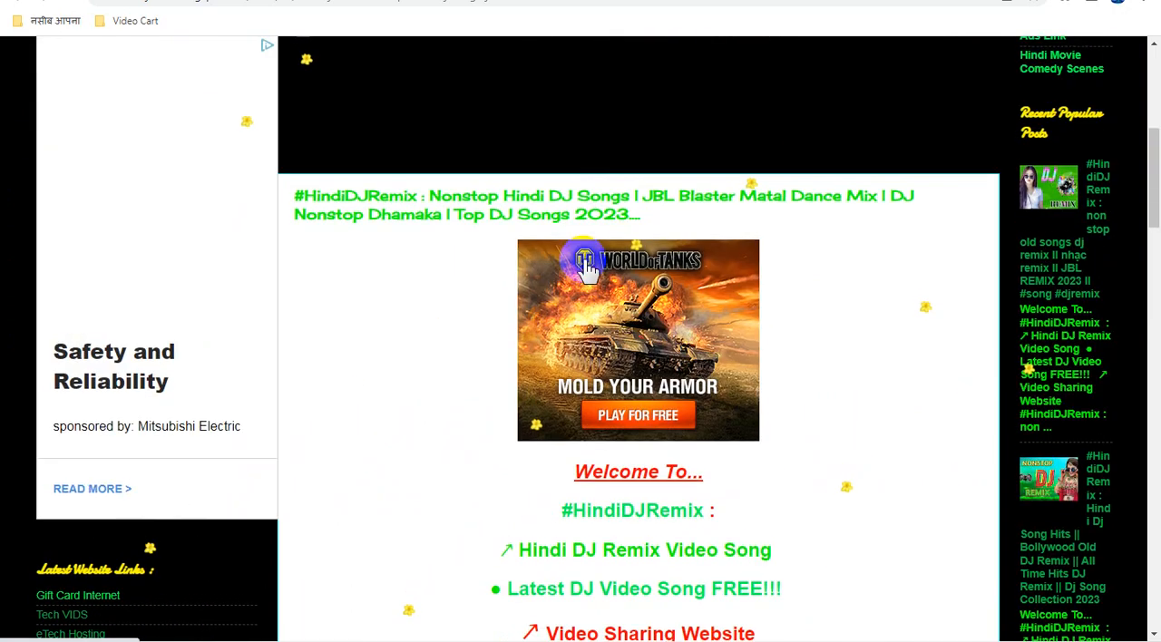
scroll(585, 267, "up", 3)
scroll(584, 263, "up", 3)
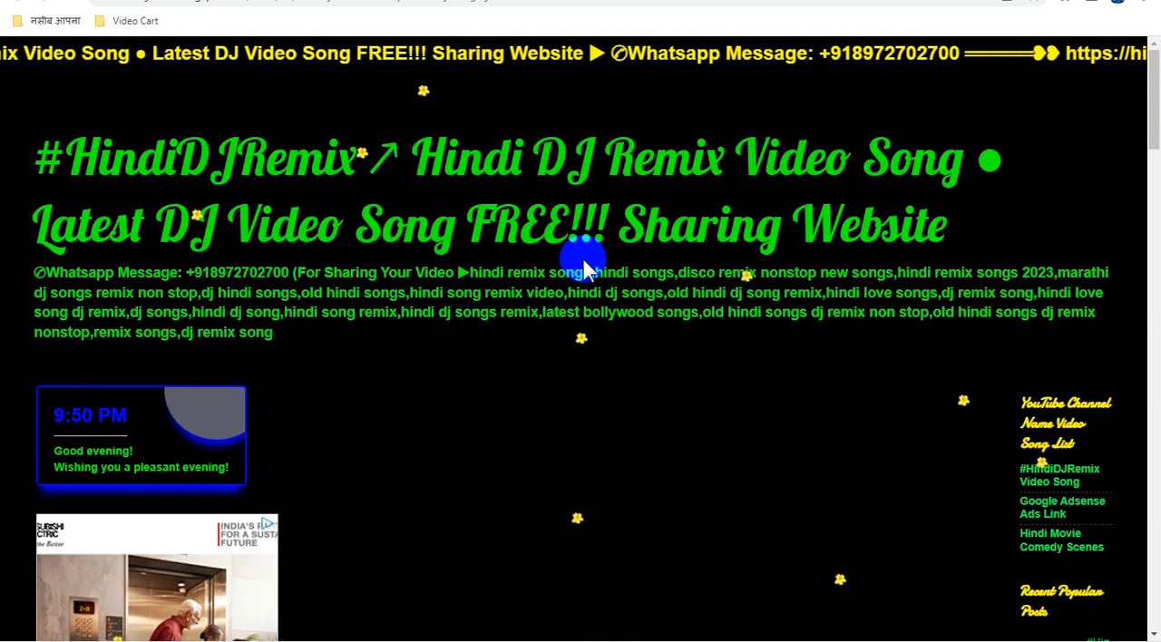
scroll(585, 263, "down", 3)
scroll(584, 263, "down", 4)
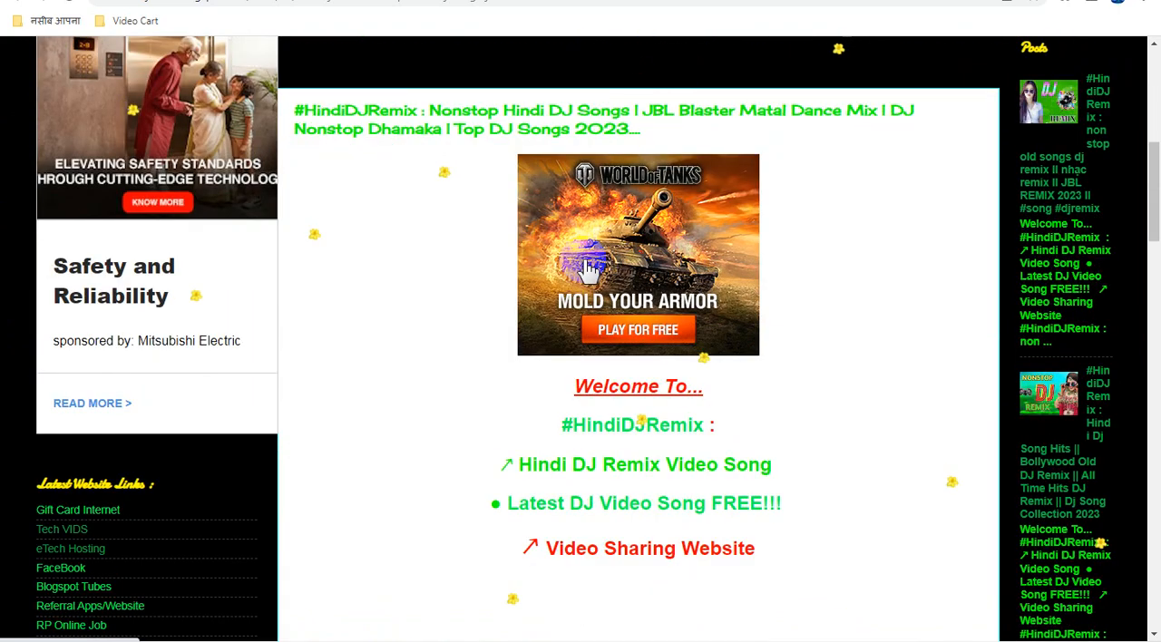
scroll(586, 267, "down", 2)
scroll(586, 266, "up", 3)
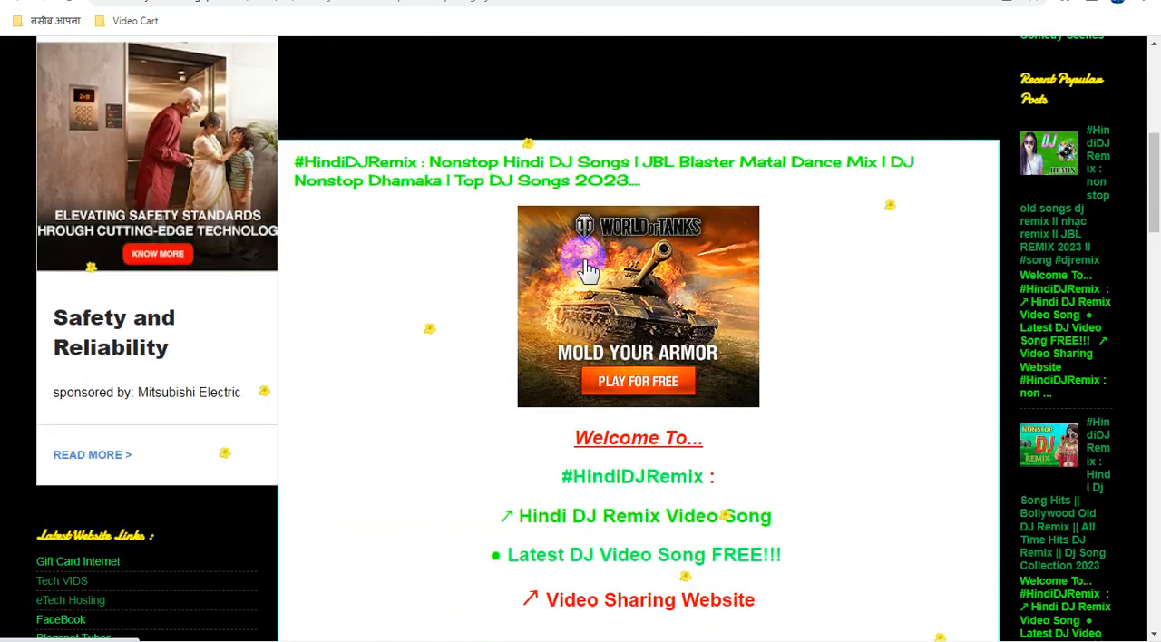
scroll(585, 268, "up", 4)
scroll(584, 260, "down", 6)
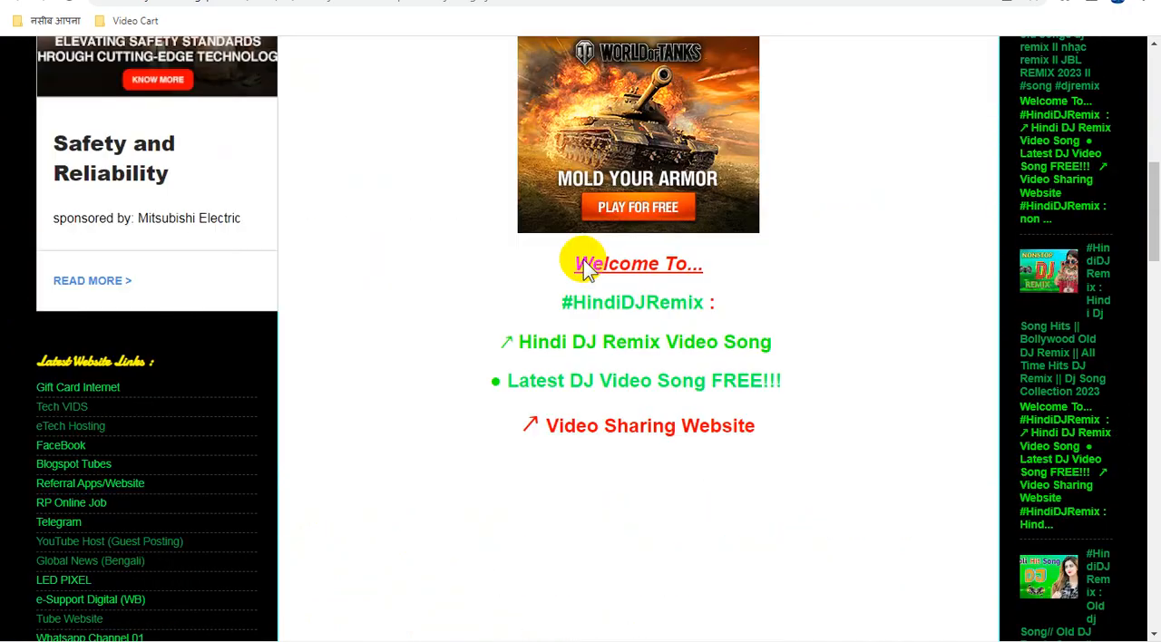
scroll(583, 259, "down", 7)
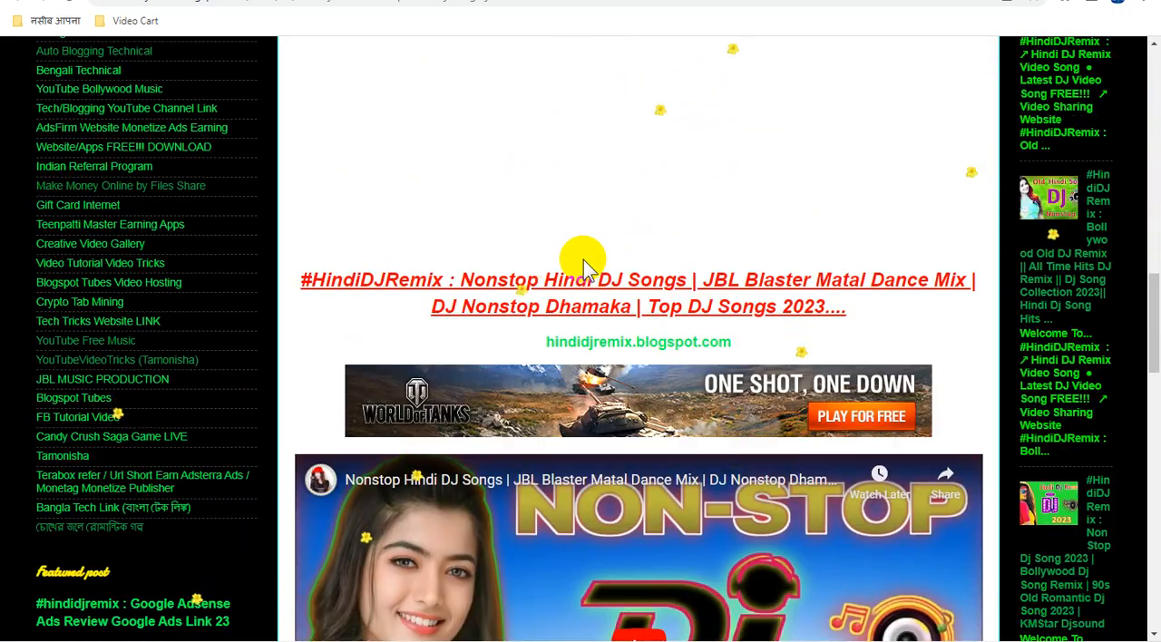
scroll(583, 259, "down", 3)
scroll(584, 259, "up", 3)
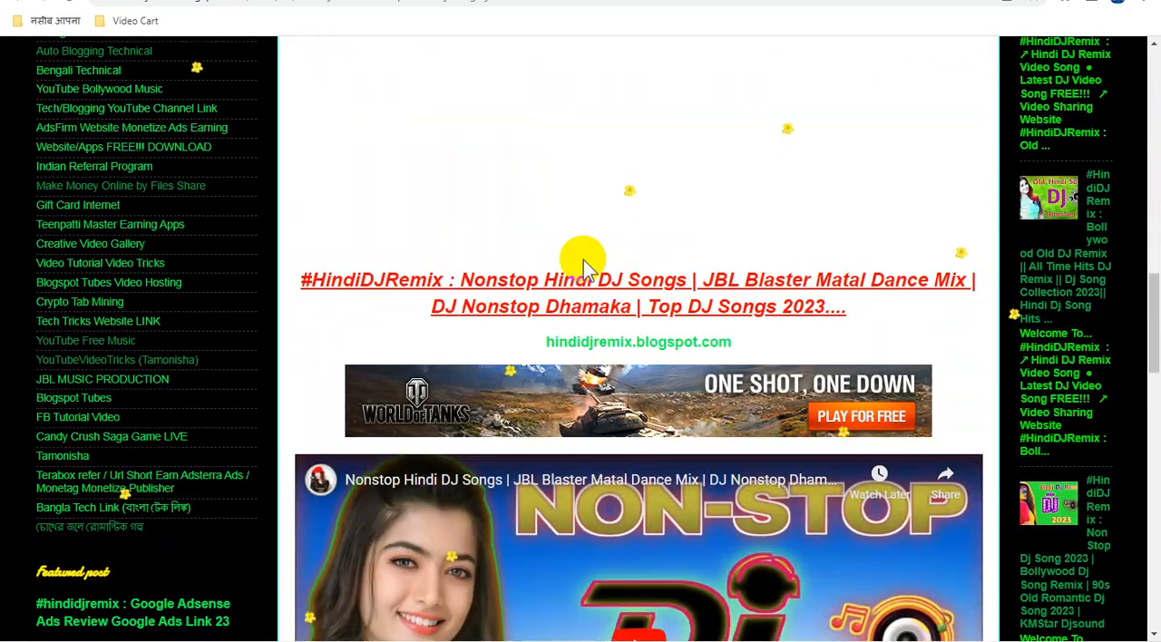
scroll(583, 259, "down", 13)
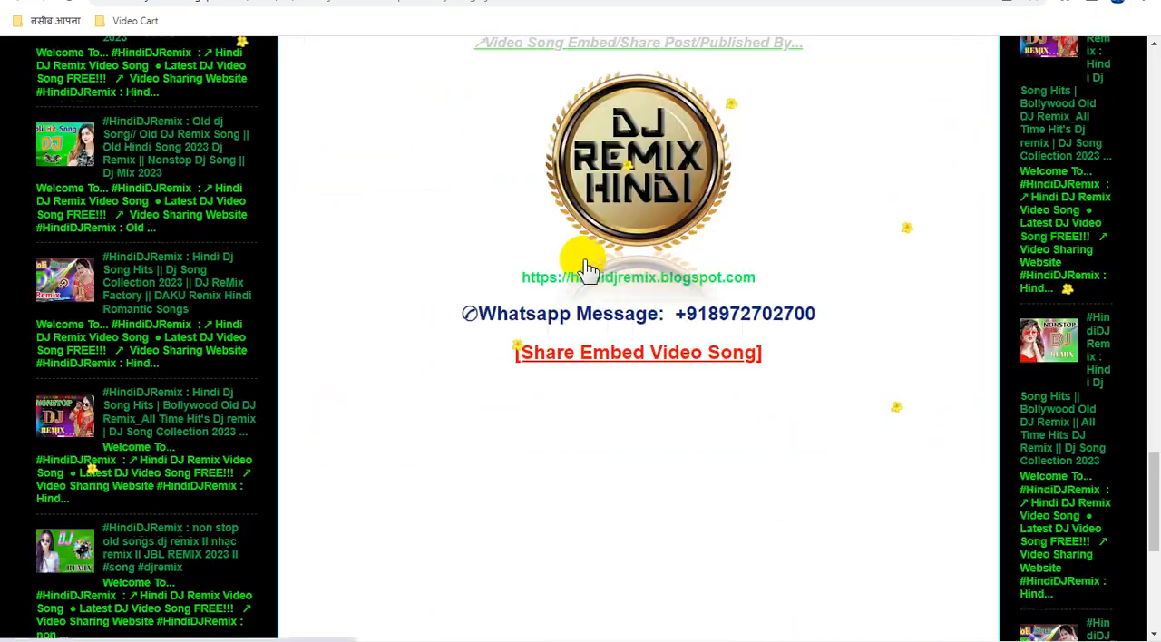
scroll(583, 262, "down", 5)
scroll(583, 261, "up", 4)
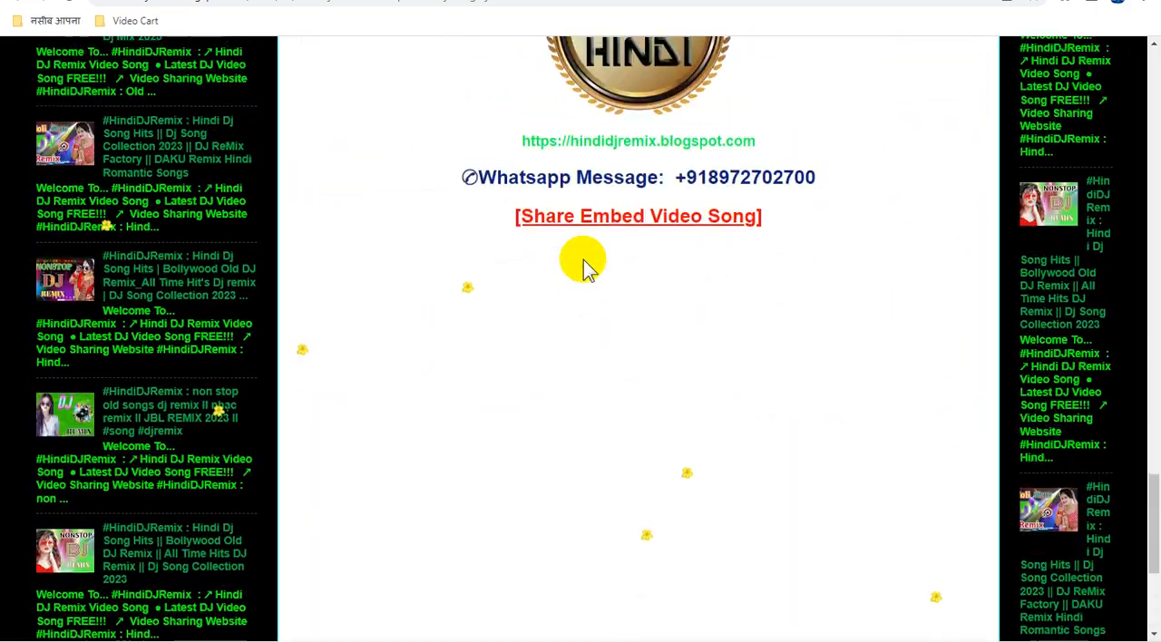
scroll(583, 268, "up", 20)
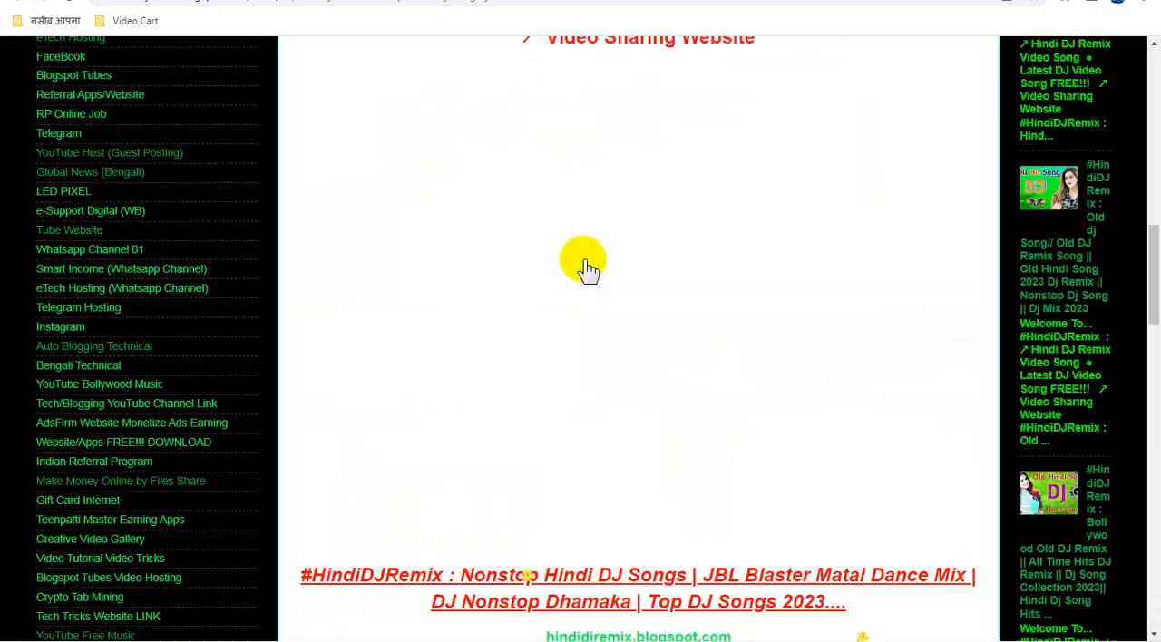
scroll(588, 269, "up", 15)
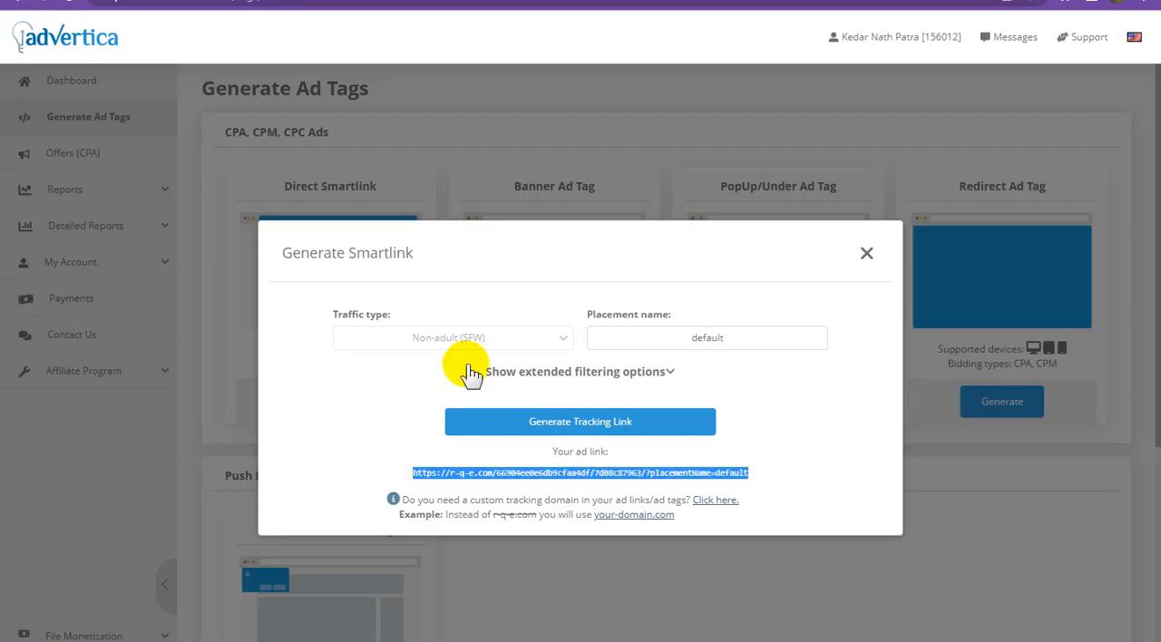
In Advertica, close the Generate Smartlink dialog and open the Dashboard.
left_click(868, 255)
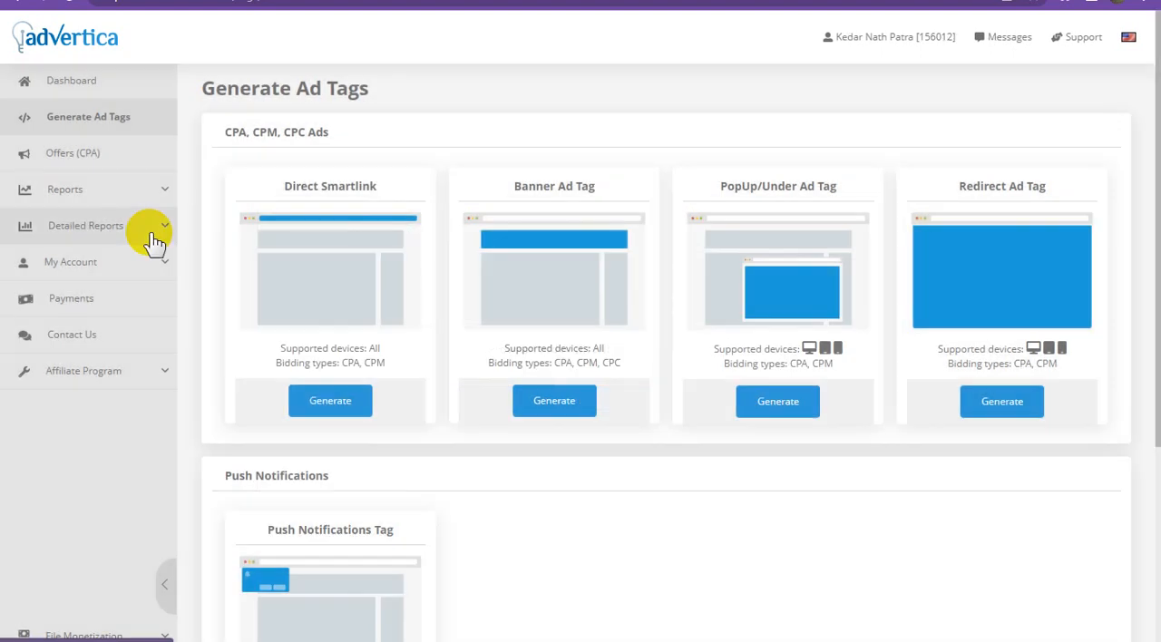
left_click(96, 90)
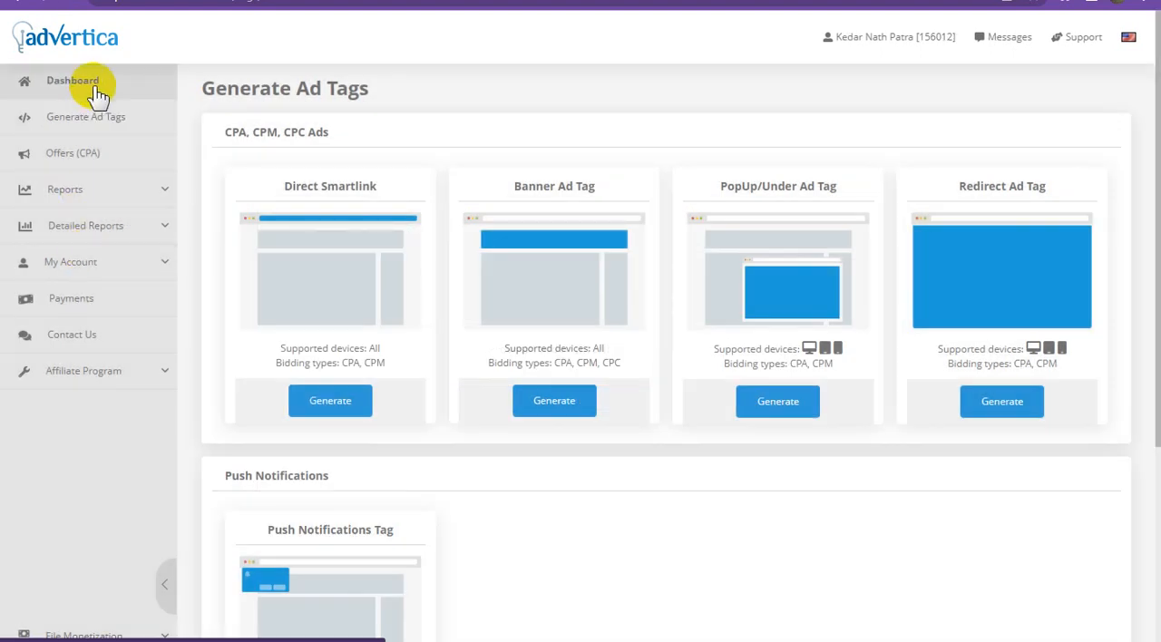
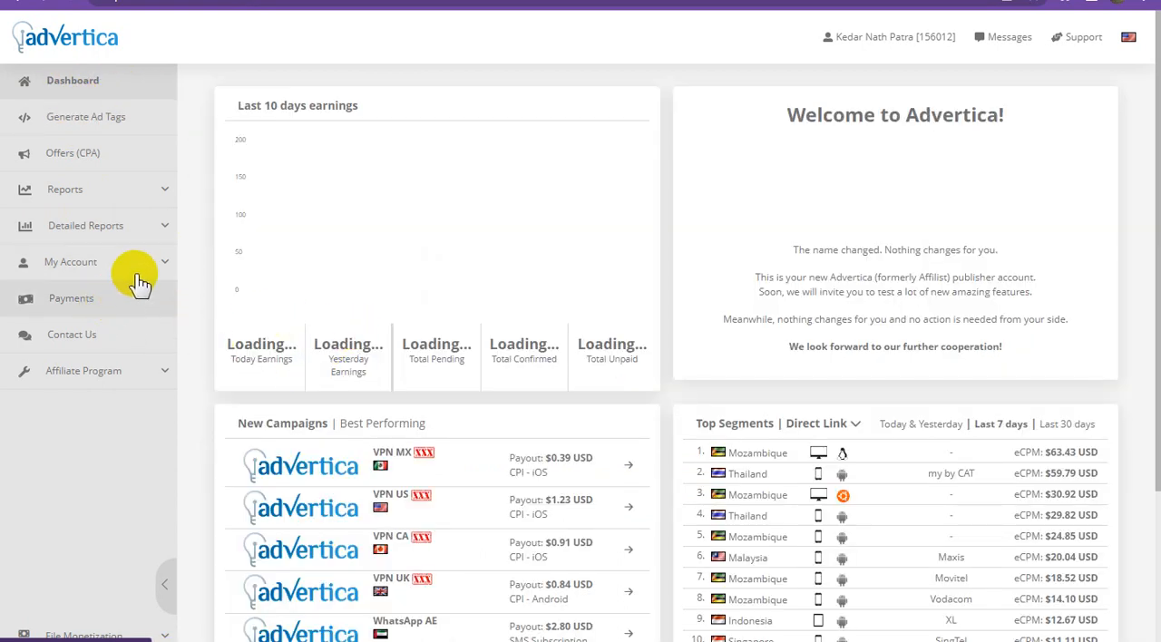
Open the Promotion Tools page of Advertica's Affiliate Program.
left_click(151, 374)
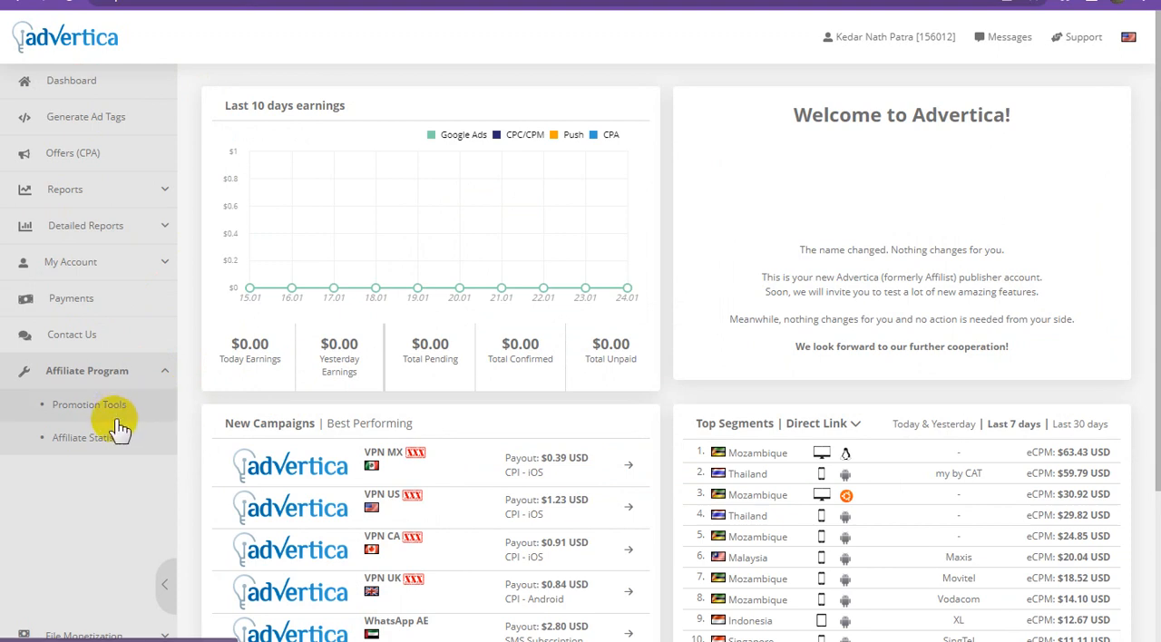
left_click(123, 414)
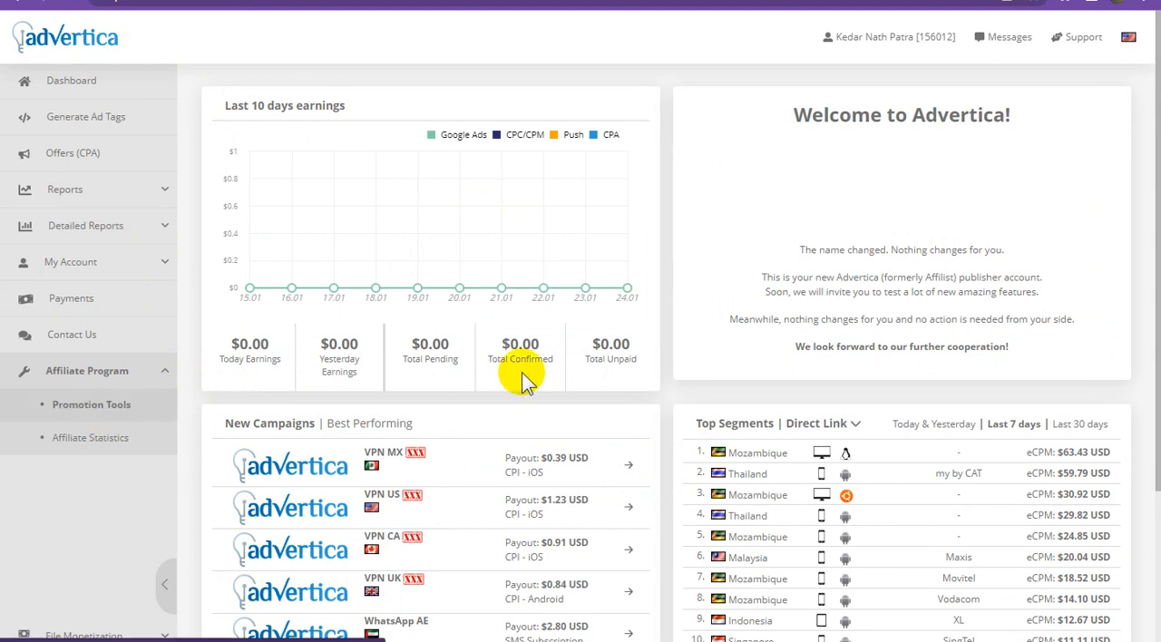